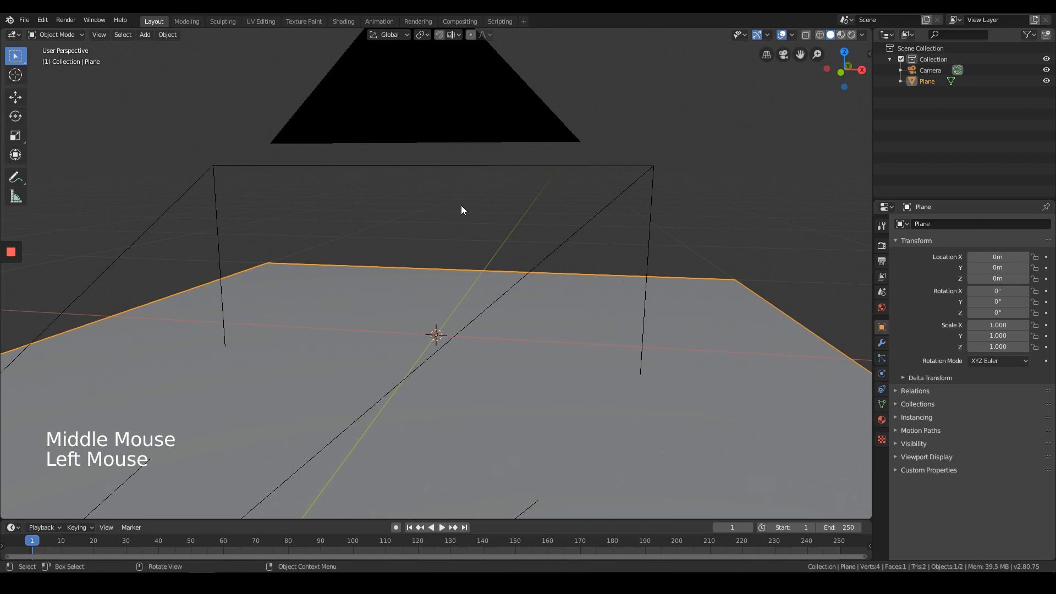
- Subdivide the whole plane six times in Edit Mode, and return to Object Mode
key(Tab)
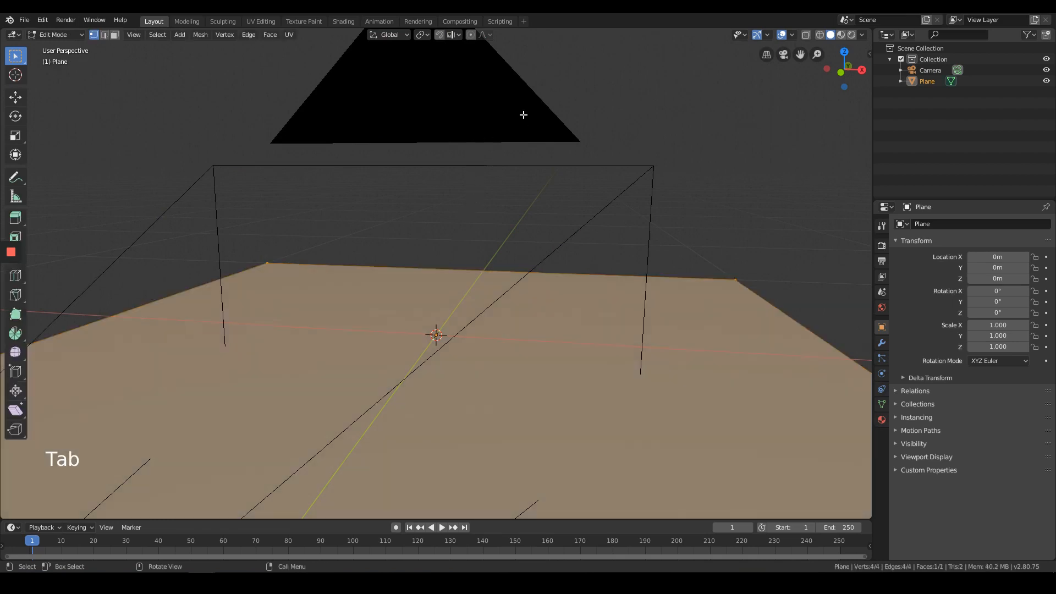
right_click(523, 114)
click(523, 115)
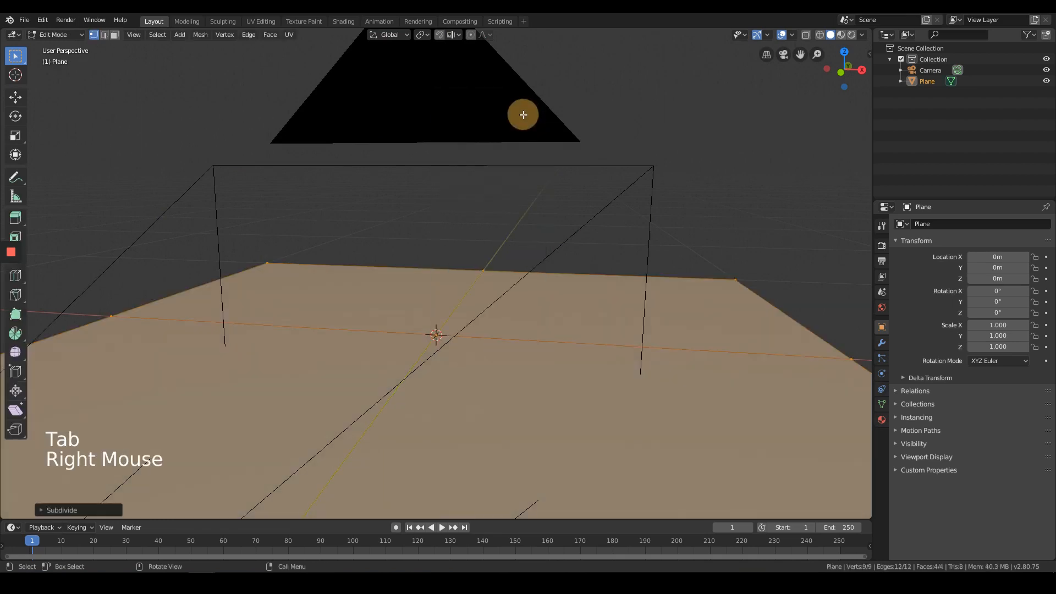
right_click(523, 114)
click(523, 115)
right_click(523, 114)
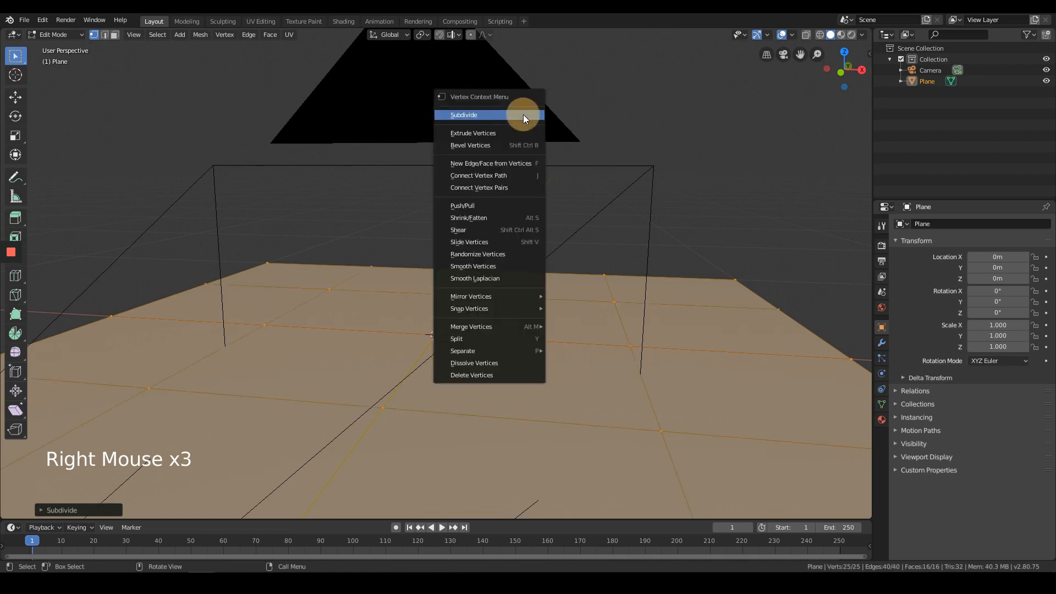
click(523, 115)
right_click(523, 114)
right_click(523, 114)
right_click(523, 115)
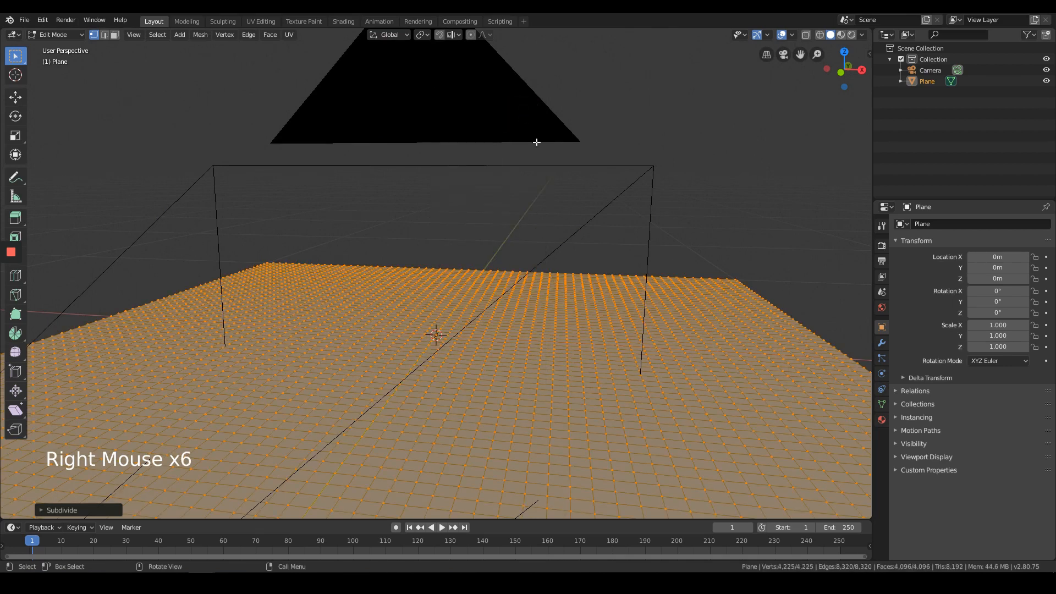
key(Tab)
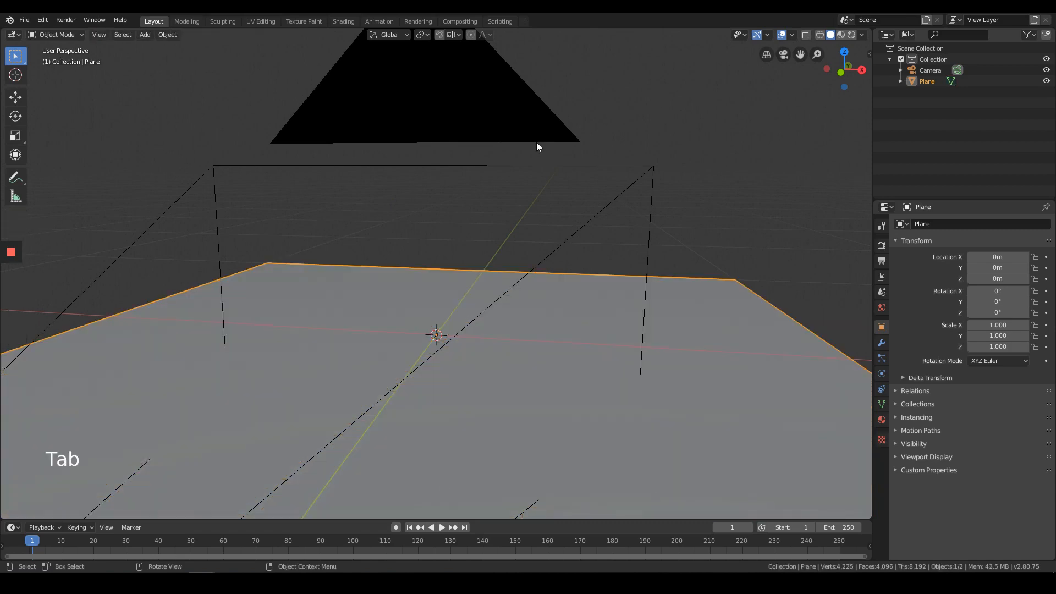
- Add a Subdivision Surface modifier to the plane with render subdivisions set to 1
click(882, 342)
click(995, 198)
drag(995, 198, 990, 83)
click(933, 106)
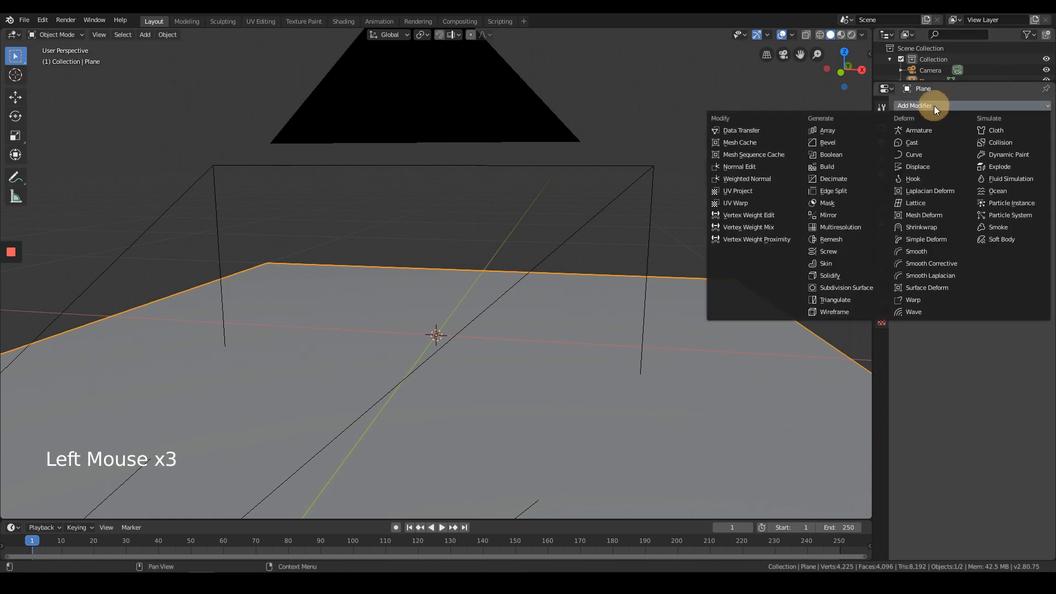
click(851, 288)
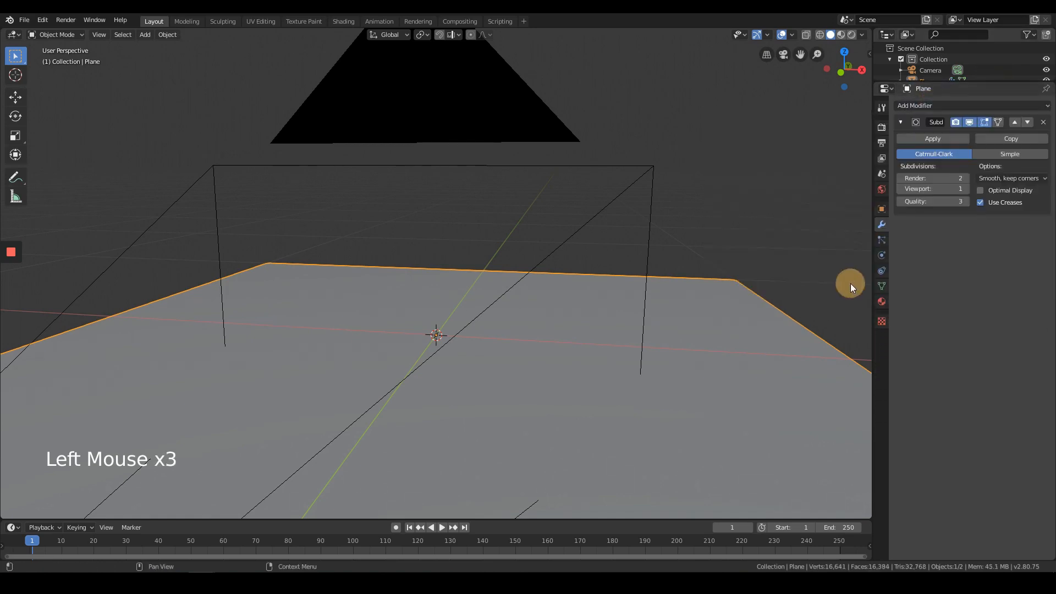
drag(933, 178, 927, 178)
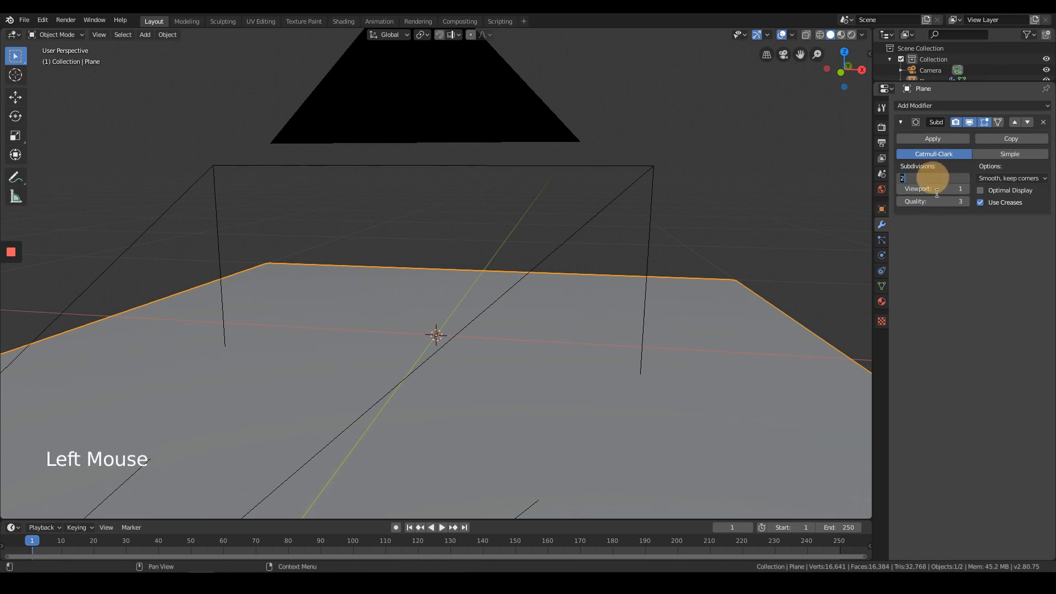
- Add a Displace modifier to the plane below the Subdivision Surface modifier
click(935, 106)
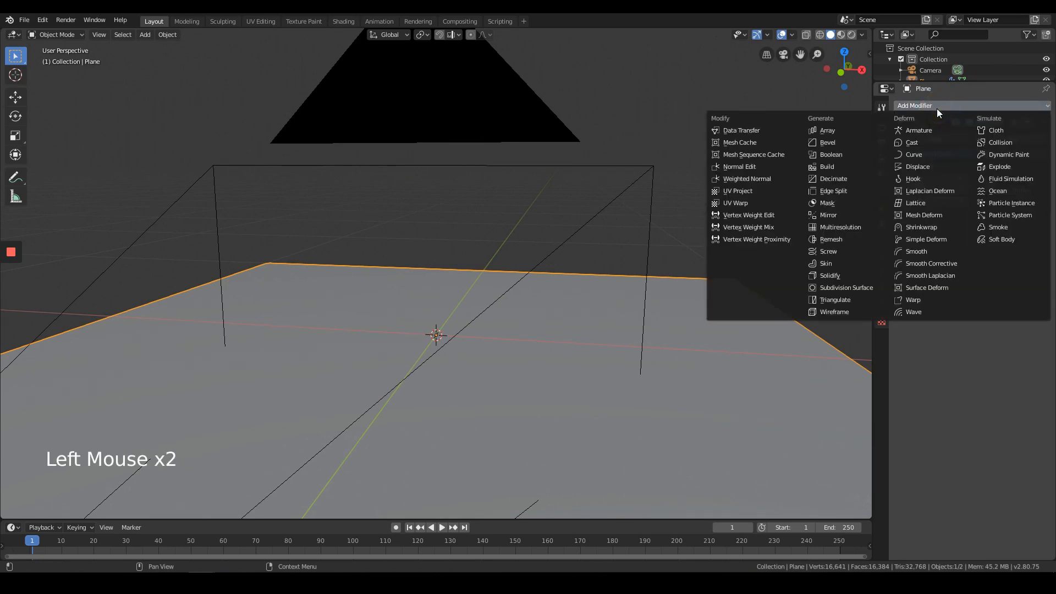
click(922, 167)
scroll(601, 238, down, 3)
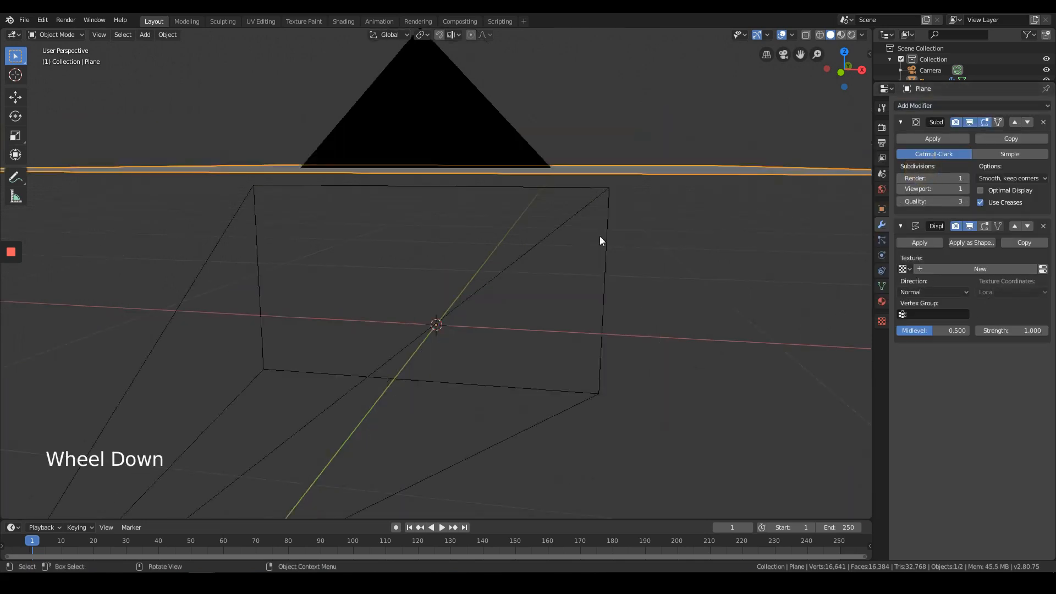
middle_drag(601, 238, 624, 252)
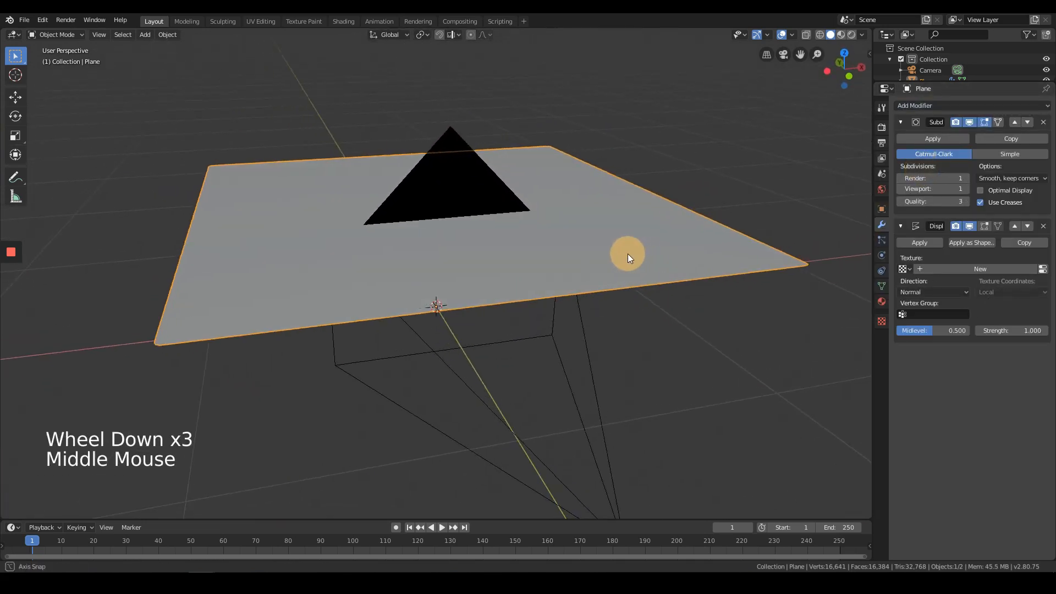
- Create a new texture for the Displace modifier and set its type to Clouds
click(998, 267)
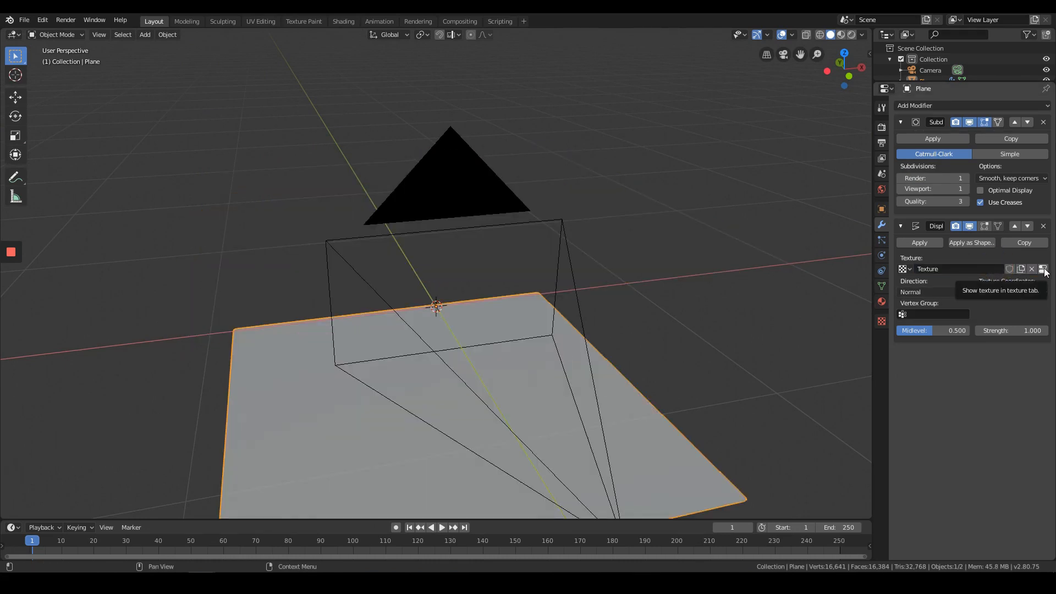
click(1043, 269)
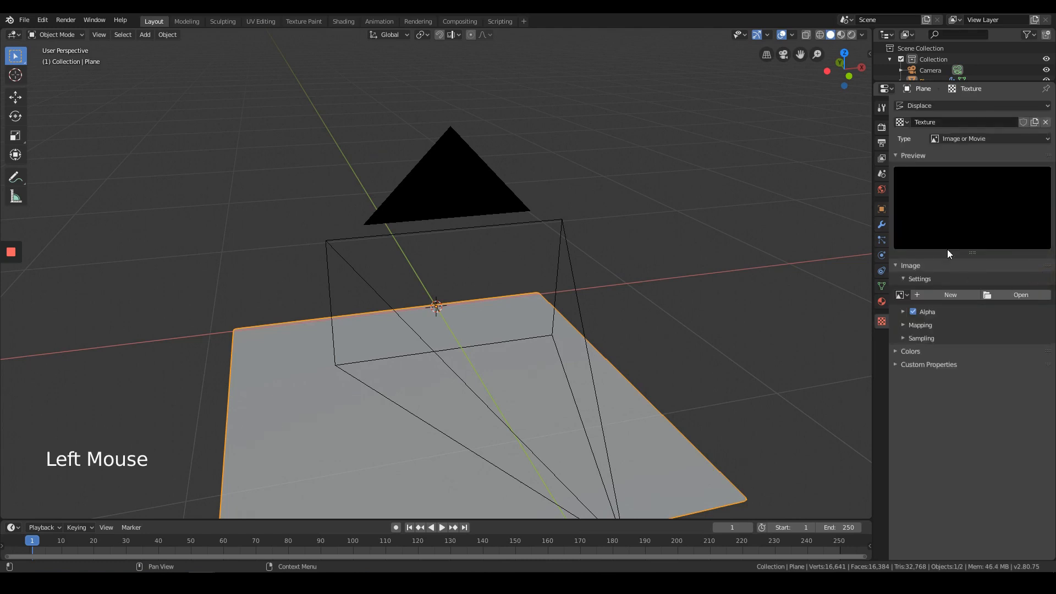
click(974, 135)
click(961, 174)
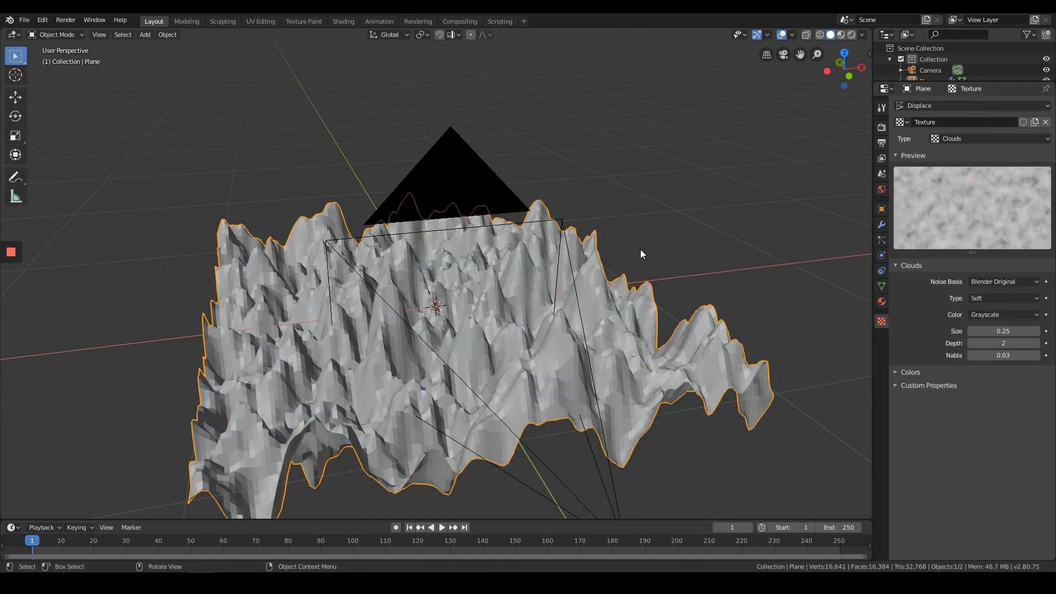
- Apply smooth face shading to the plane's entire mesh in Edit Mode, and return to Object Mode
key(KP_0)
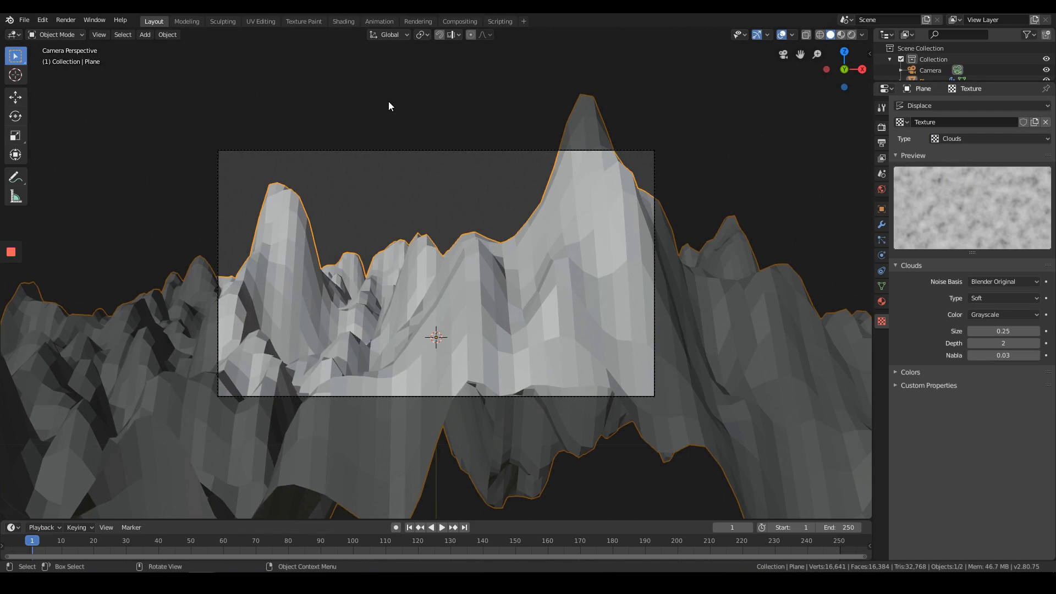
key(Tab)
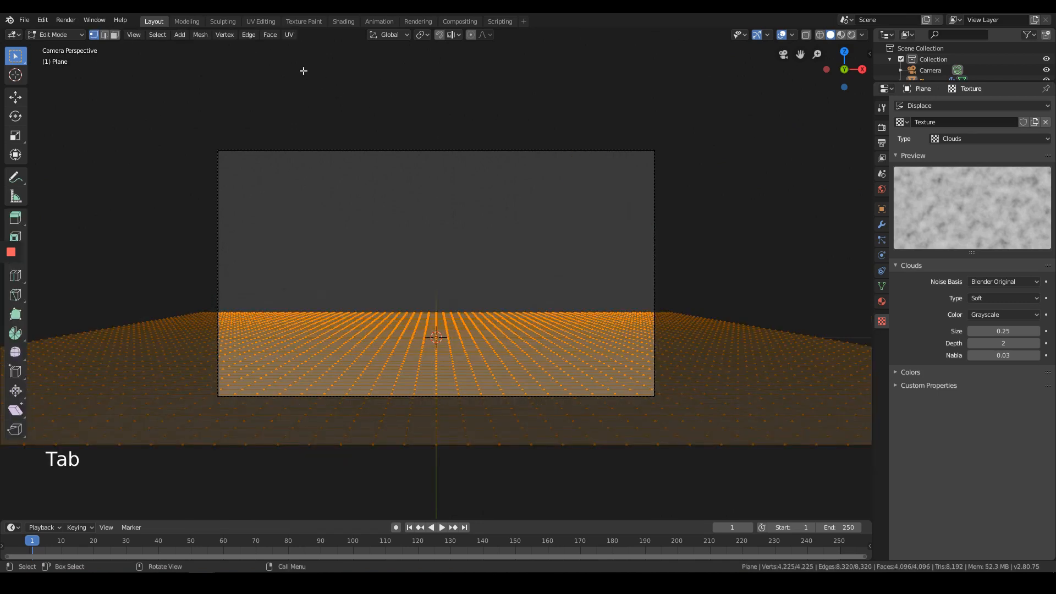
click(203, 38)
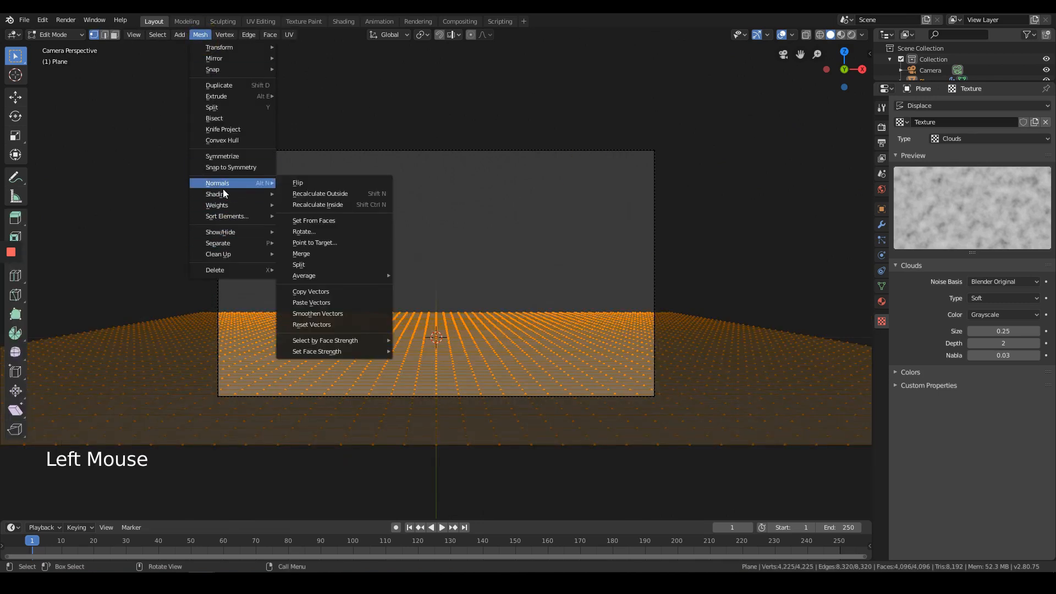
mouse_move(219, 194)
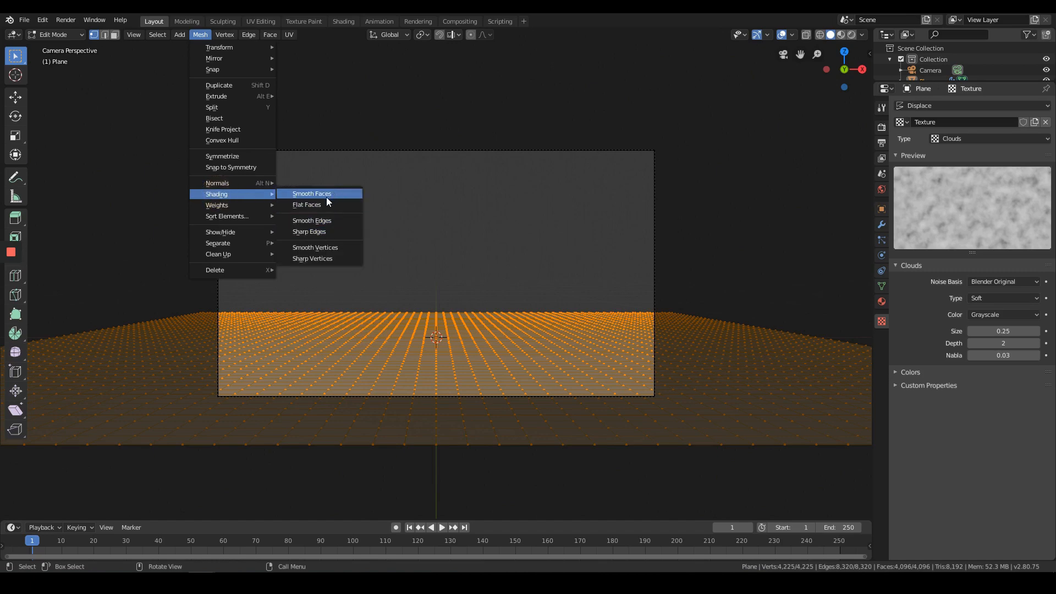
click(340, 194)
key(Tab)
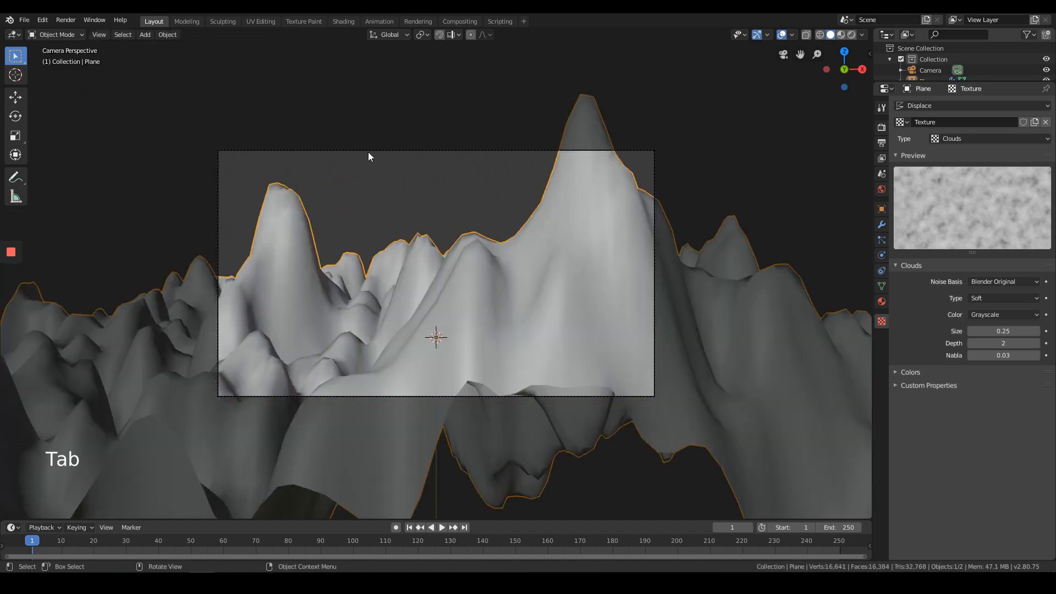
- Increase the Clouds texture's size to 0.65
middle_drag(368, 154, 635, 269)
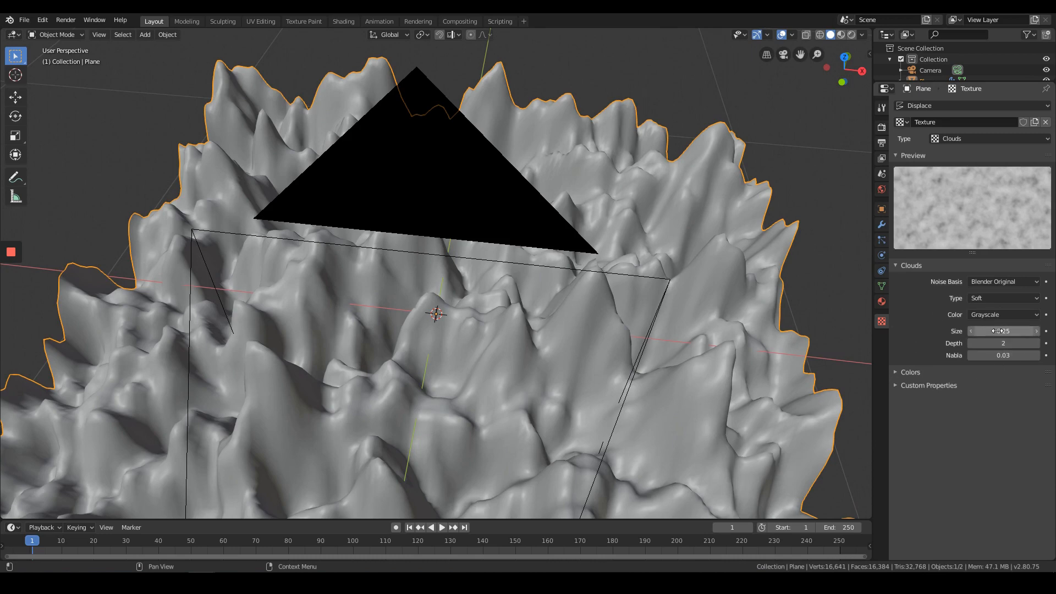
mouse_move(997, 331)
mouse_down()
mouse_move(1008, 329)
mouse_move(997, 330)
mouse_up()
click(1036, 331)
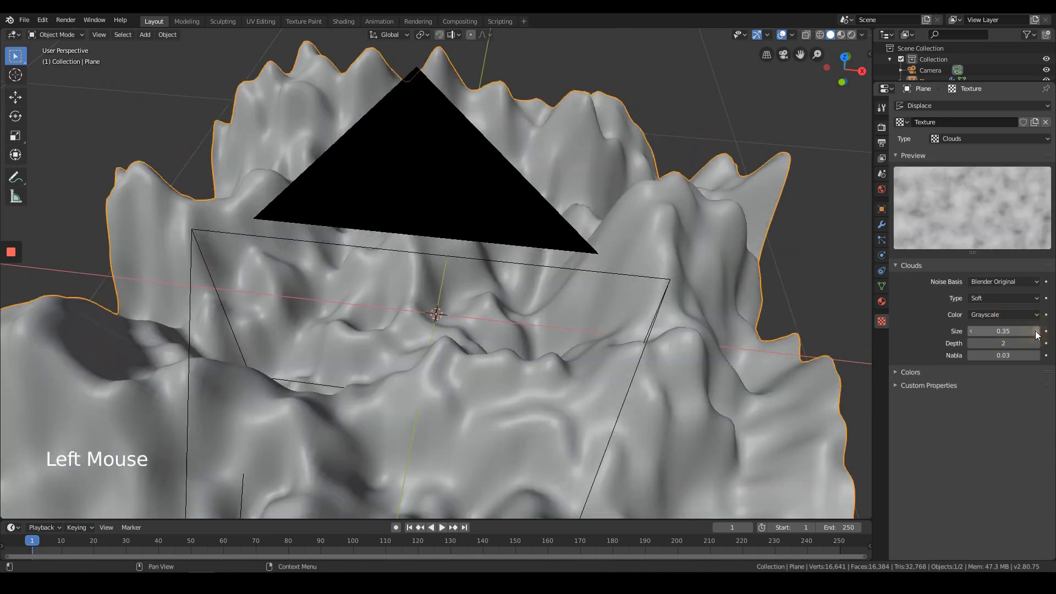
click(1036, 331)
click(1036, 331)
click(1036, 331)
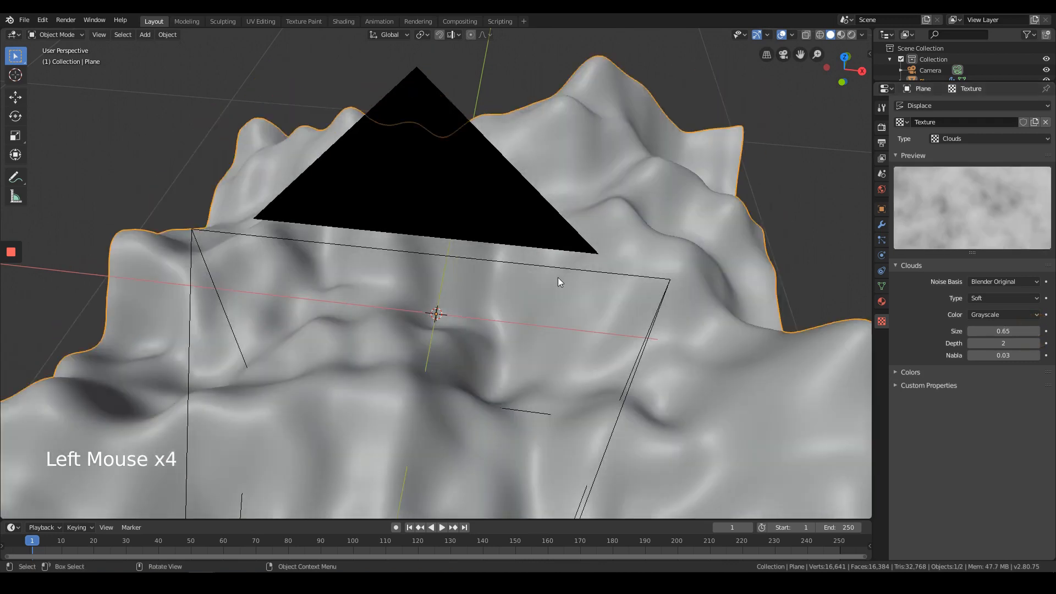
- From the camera view, try a Clouds texture depth of 5 and settle on 4
key(KP_0)
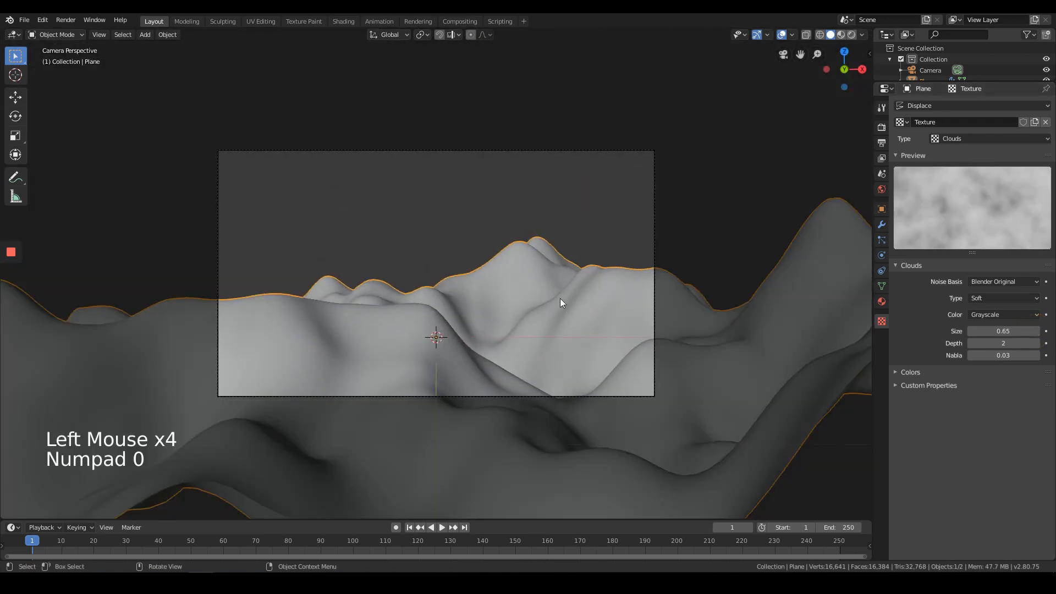
click(1001, 349)
click(1008, 341)
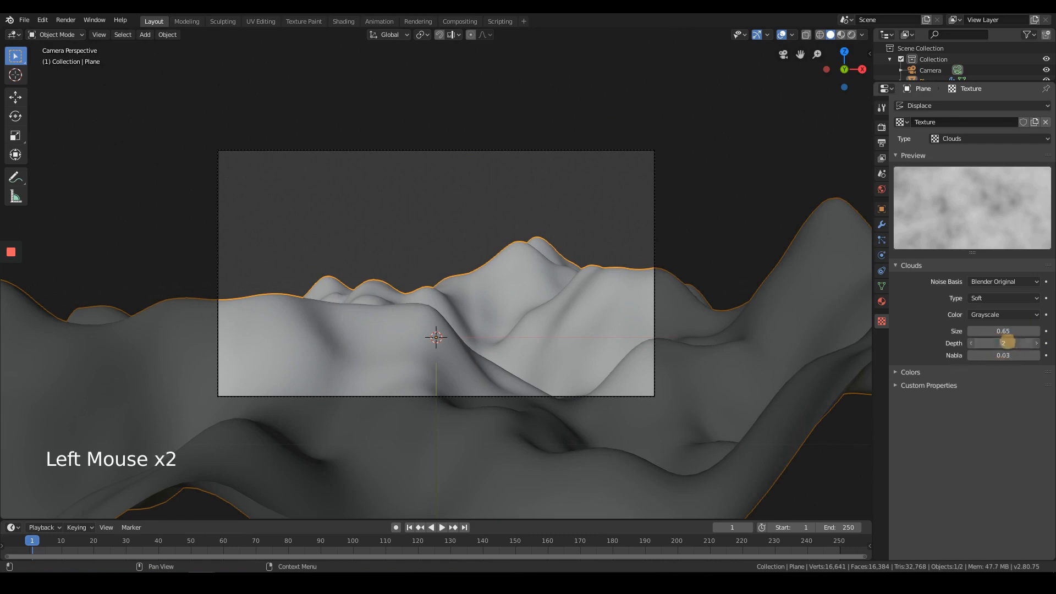
text(5)
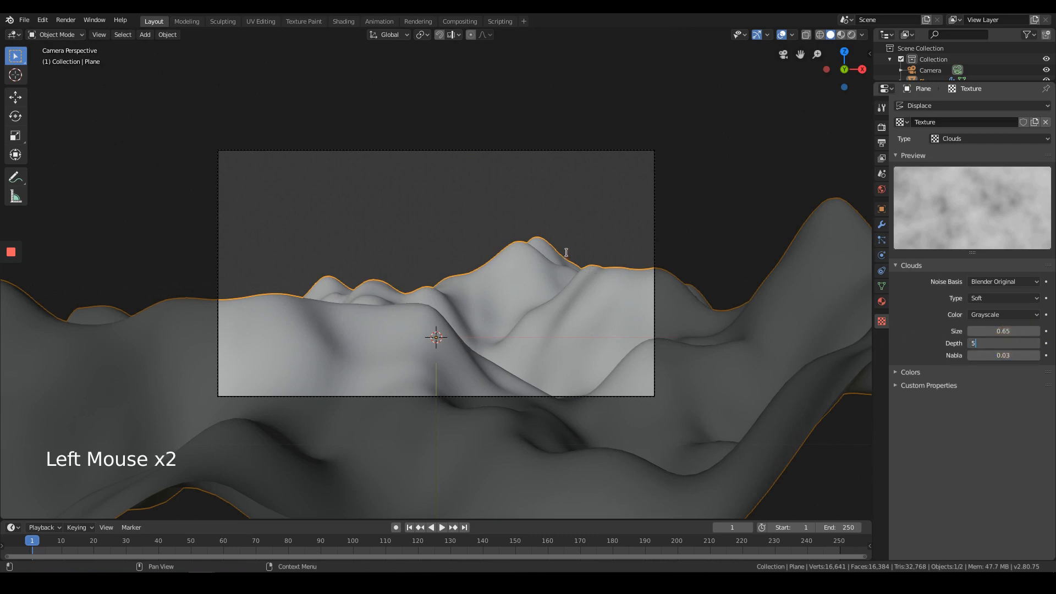
key(Return)
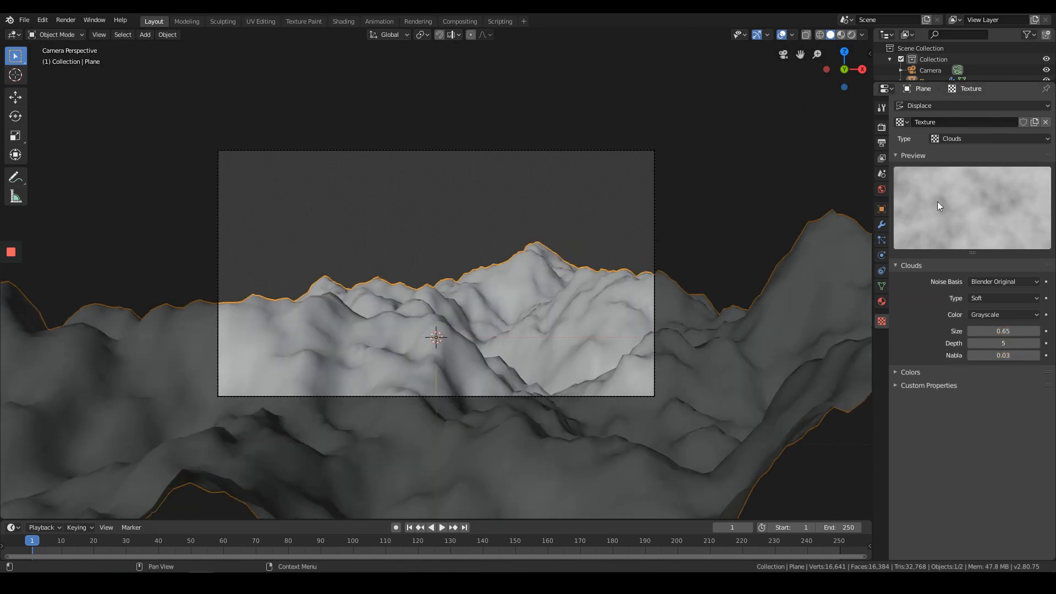
click(972, 343)
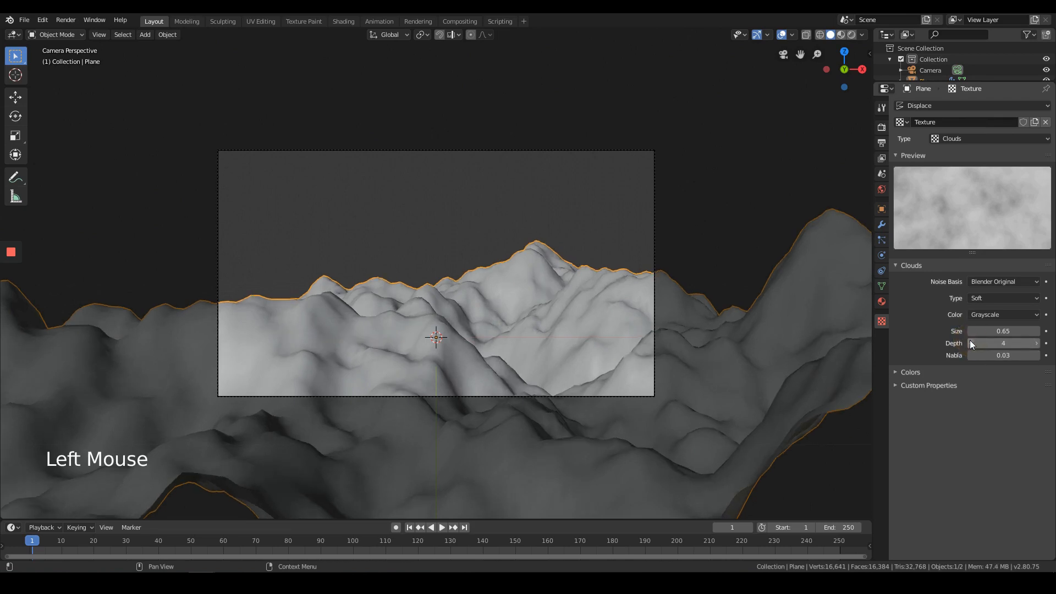
- Reduce the Displace modifier's strength to 0.350 and check the terrain through the camera
click(882, 224)
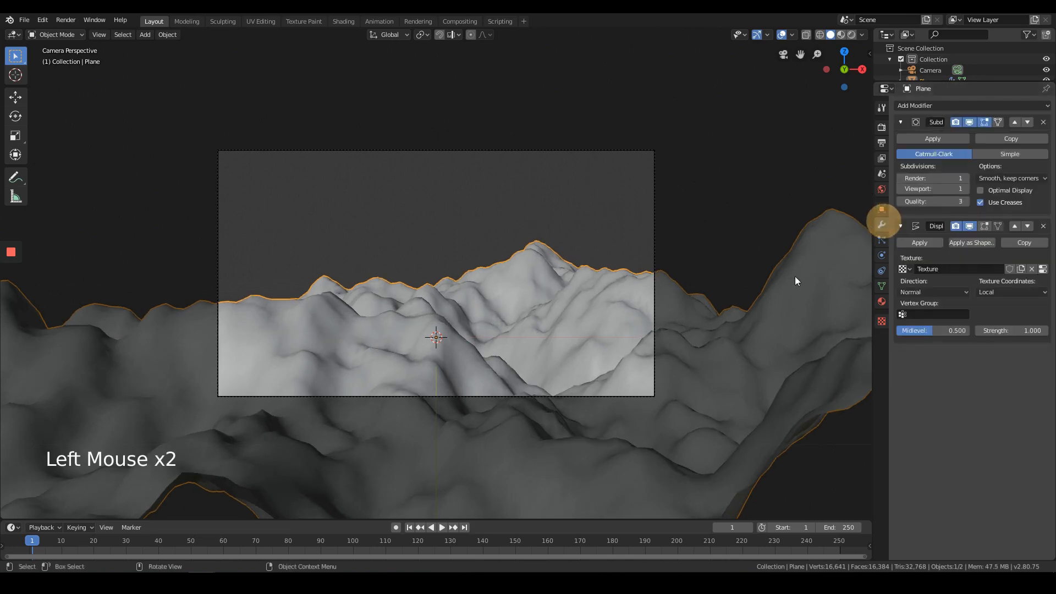
click(980, 330)
click(980, 330)
click(979, 330)
click(979, 330)
click(979, 330)
click(980, 331)
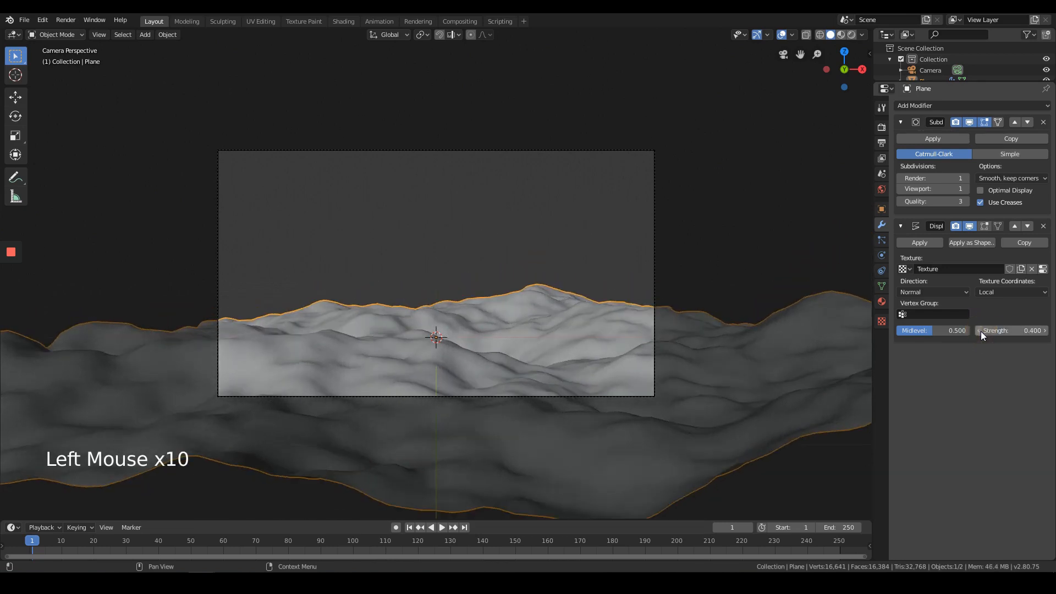
click(979, 330)
click(1000, 331)
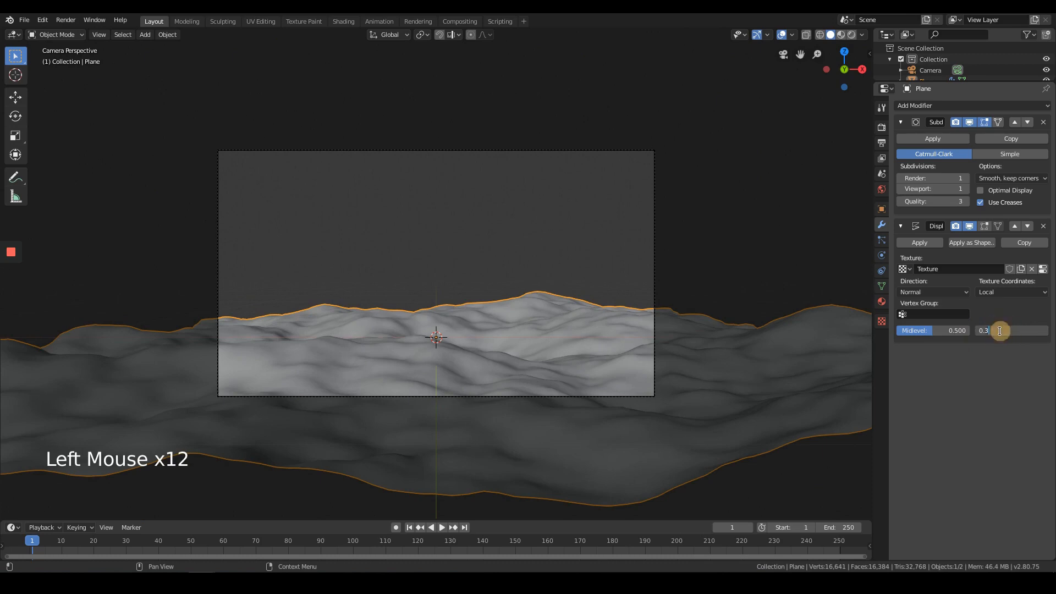
text(5)
click(550, 263)
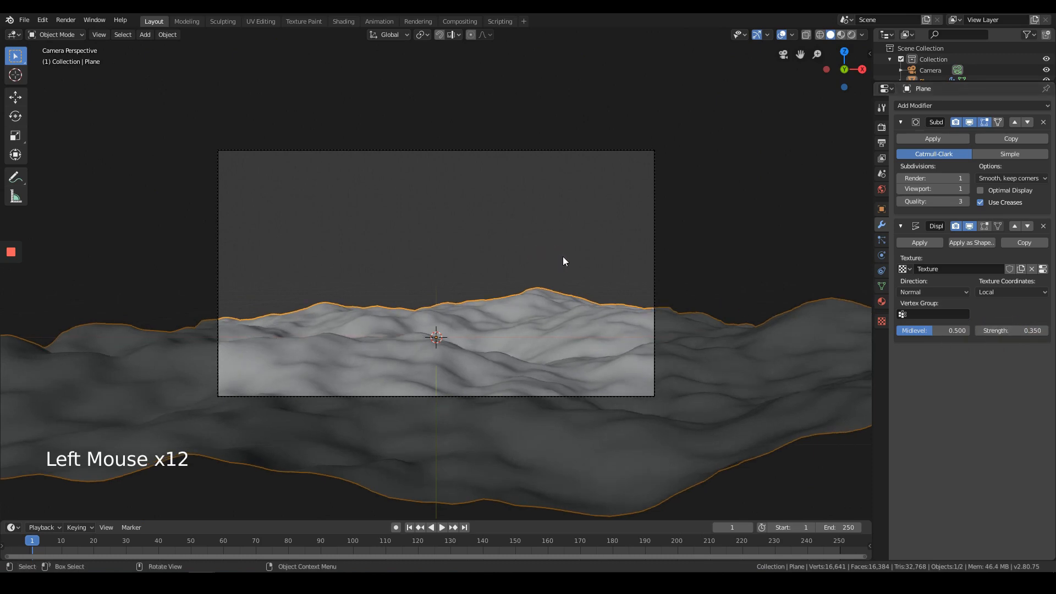
middle_drag(562, 257, 517, 362)
key(KP_0)
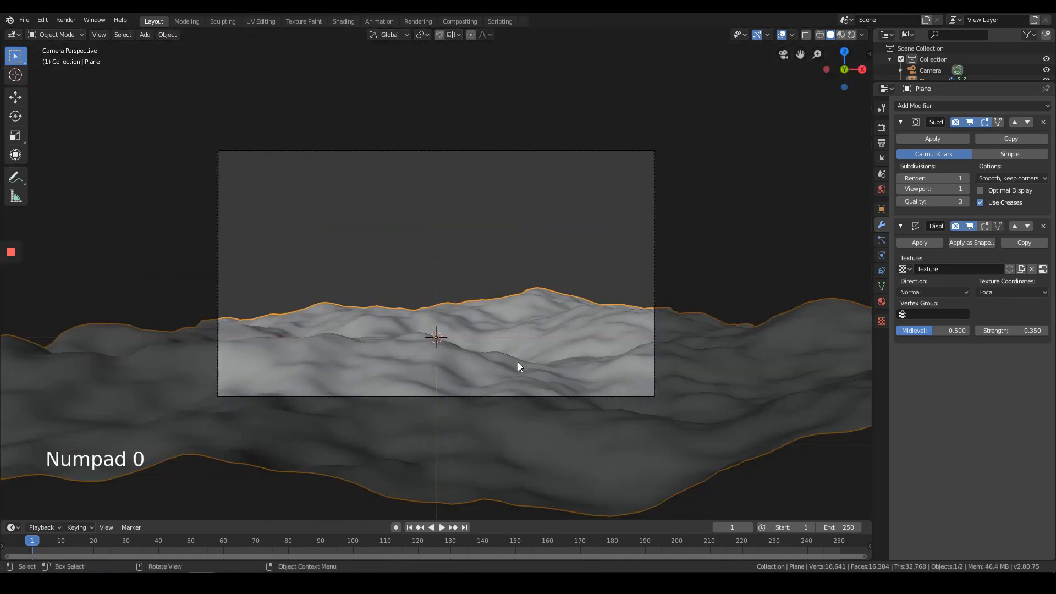
- Set the scene's render engine to Cycles
click(882, 142)
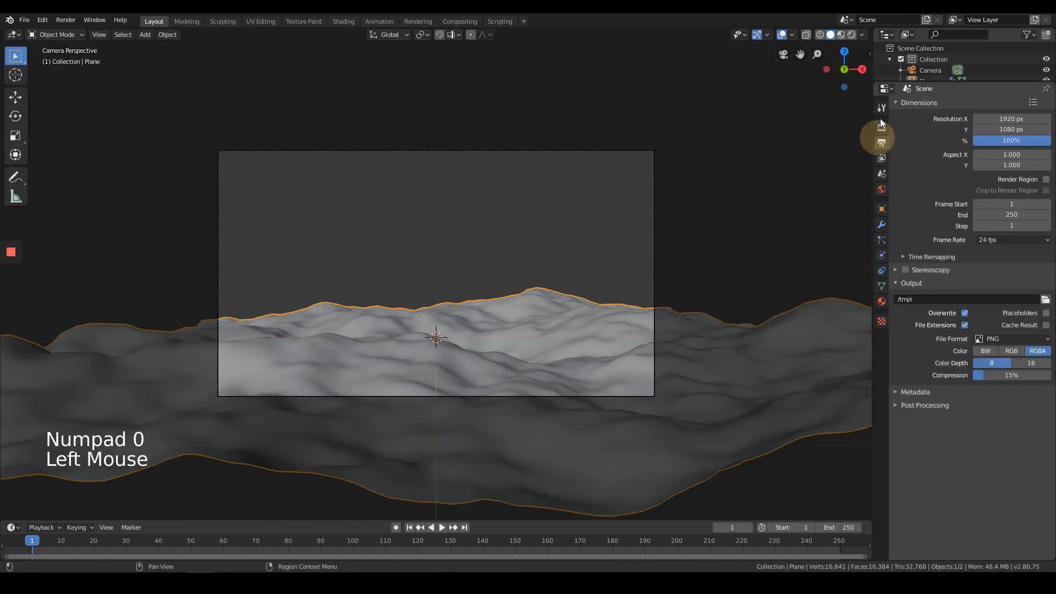
click(882, 127)
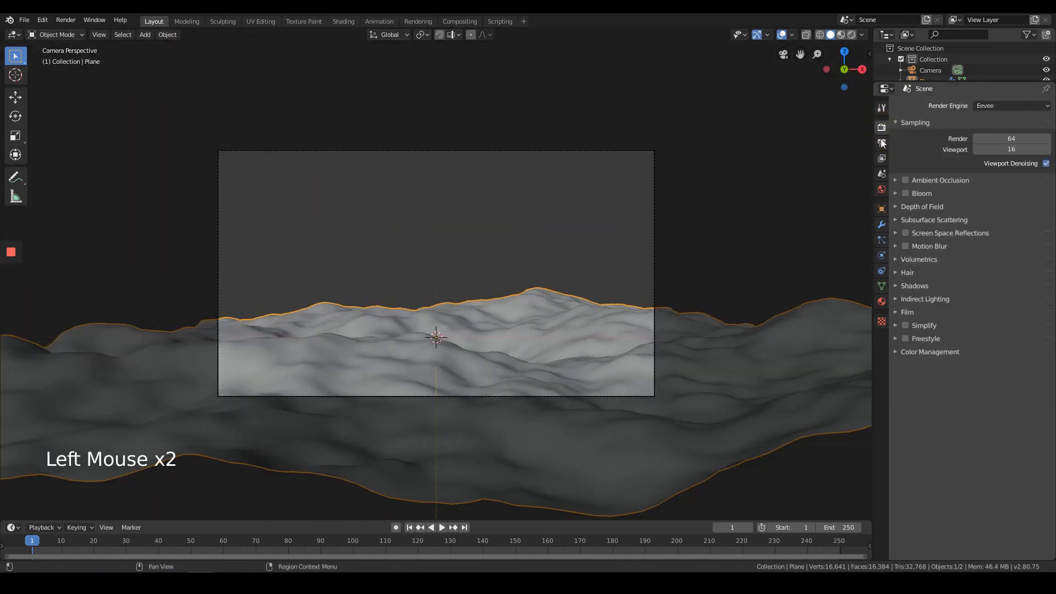
click(985, 104)
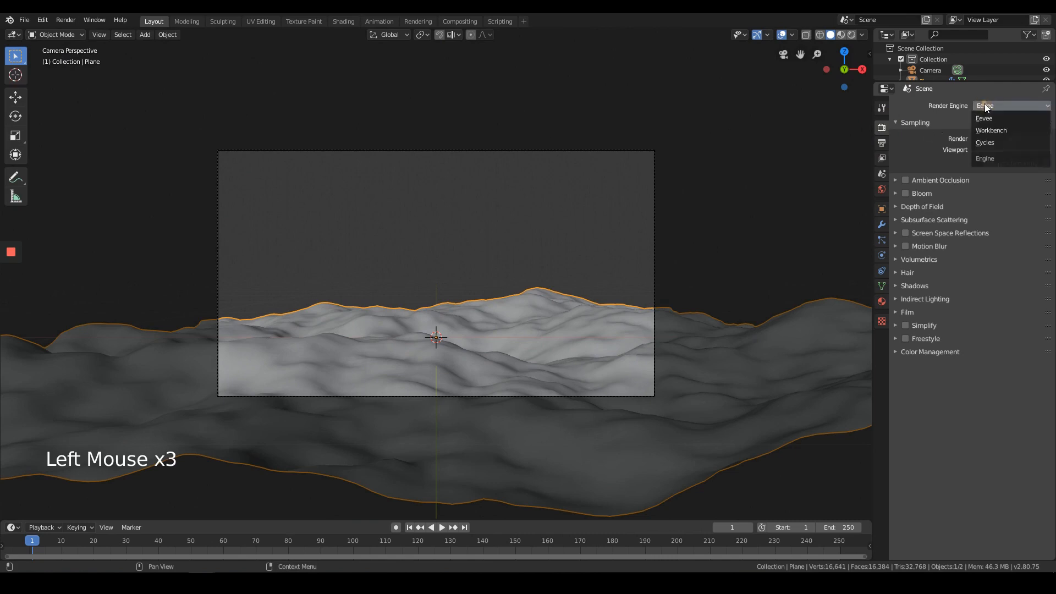
click(983, 142)
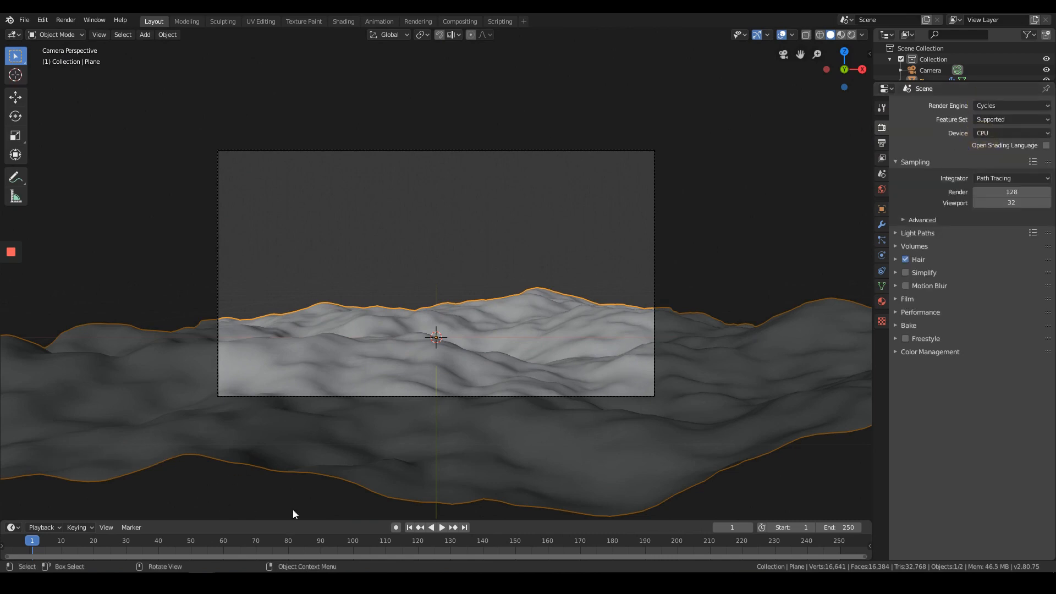
- Preview the terrain in Rendered shading from another angle, and return to Solid shading
click(854, 34)
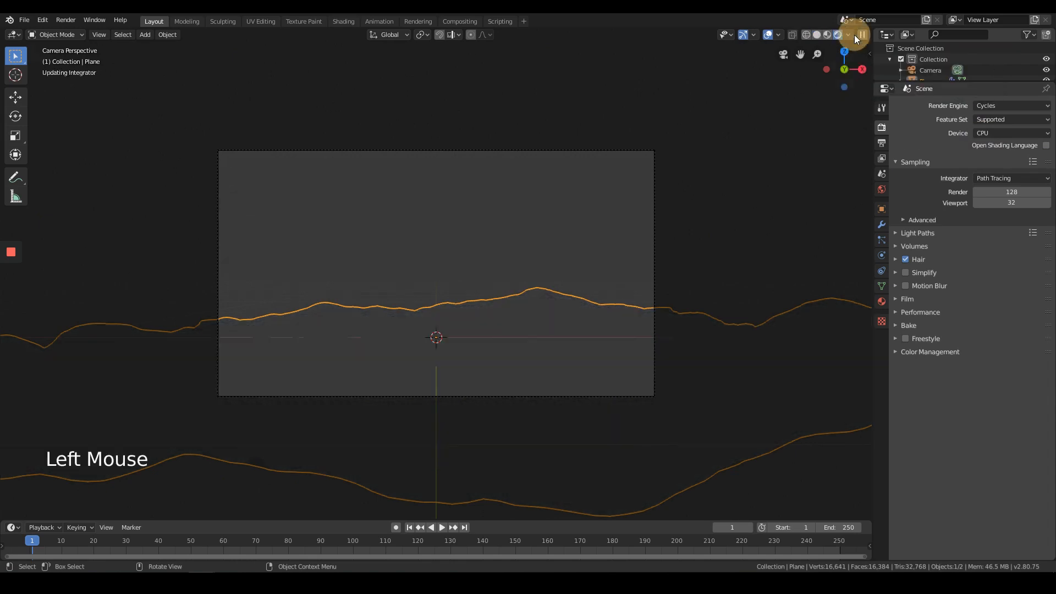
middle_drag(525, 250, 651, 258)
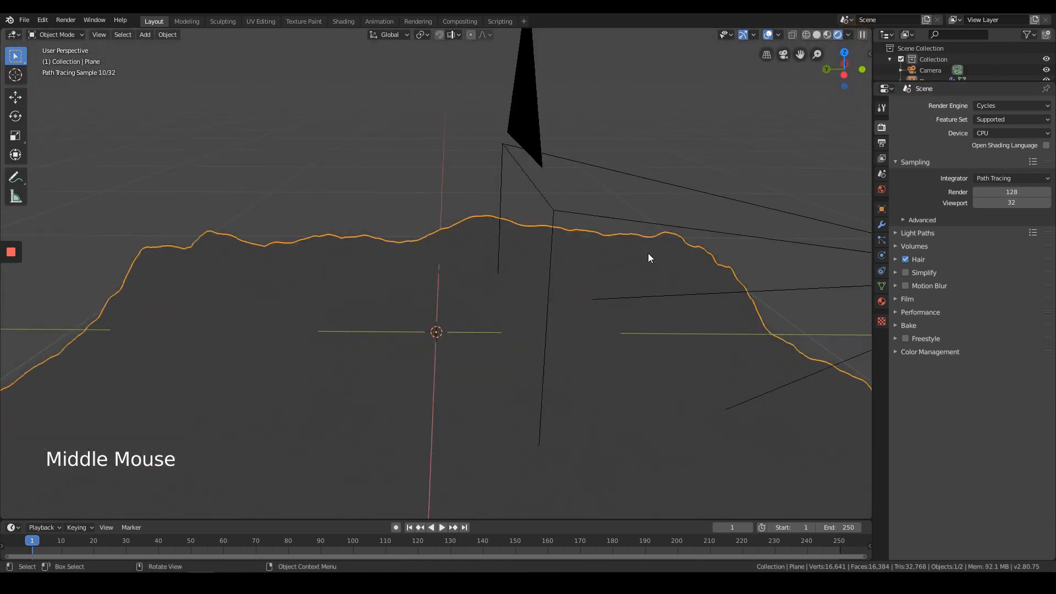
key(z)
click(695, 248)
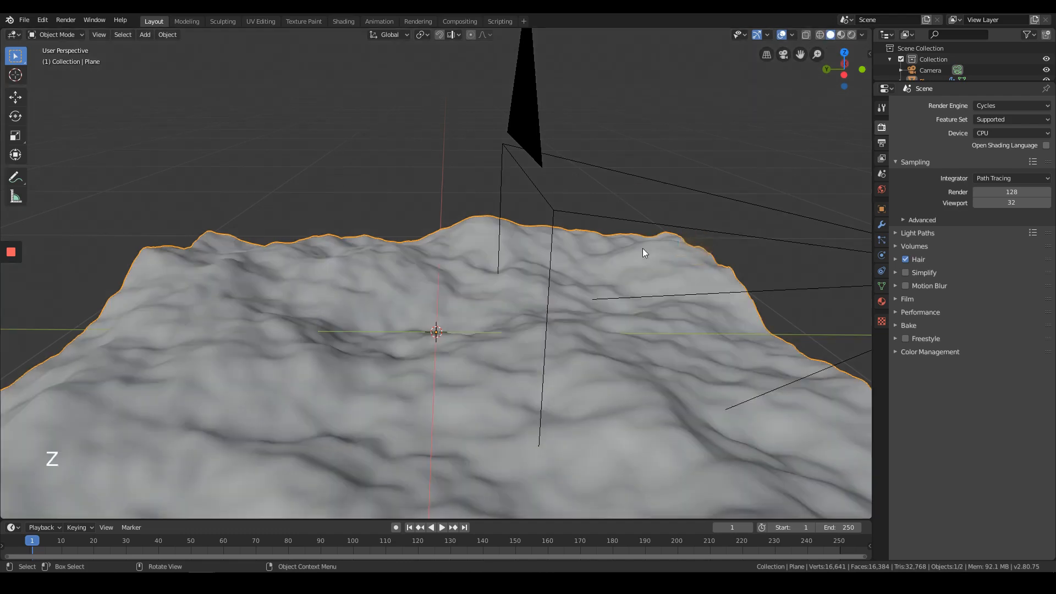
- Inspect the terrain and camera placement from around the scene, leaving only the plane selected
middle_drag(645, 252, 466, 241)
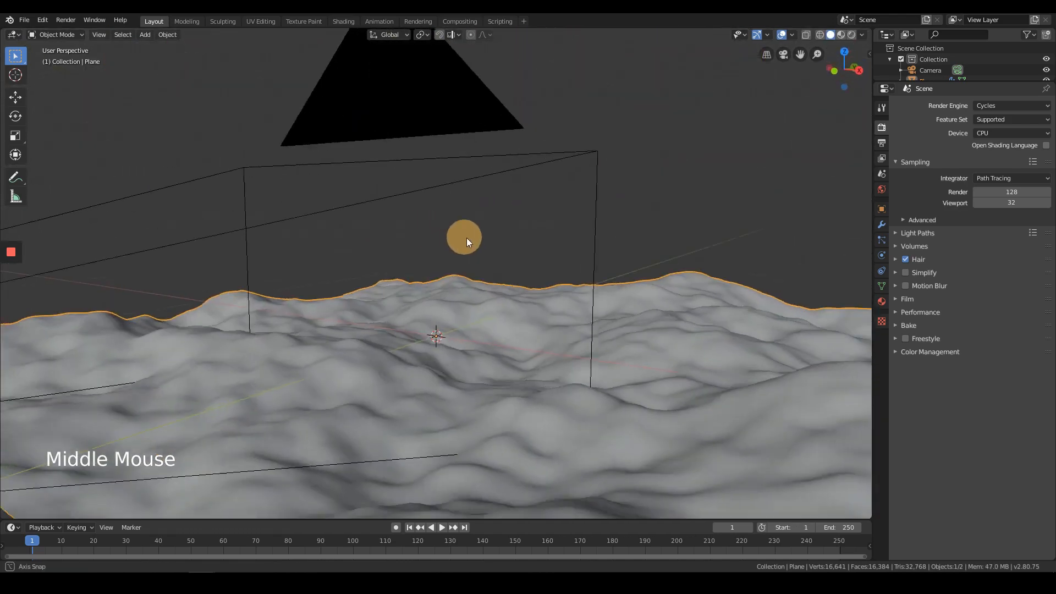
key(a)
middle_drag(586, 209, 537, 250)
scroll(553, 238, down, 3)
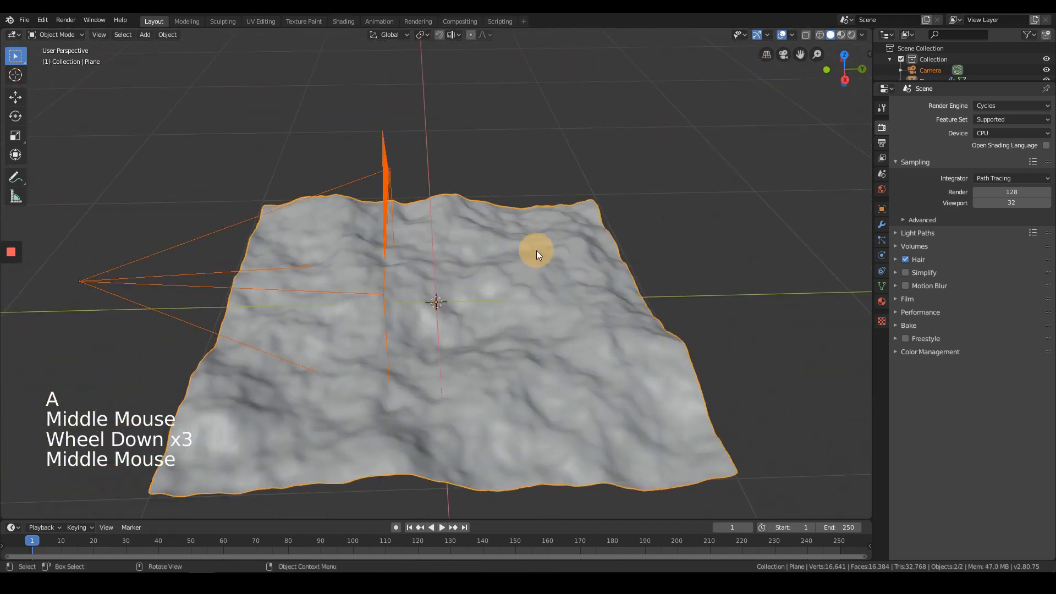
click(536, 254)
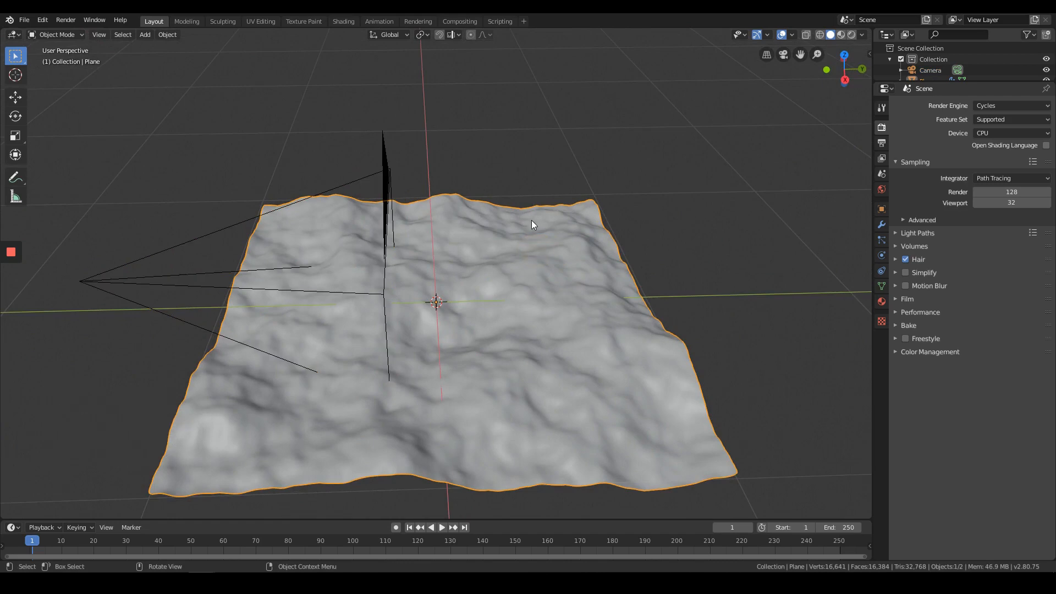
- Return to the camera view and split the 3D viewport into a narrow and a wide area side by side
key(KP_0)
middle_drag(470, 213, 587, 255)
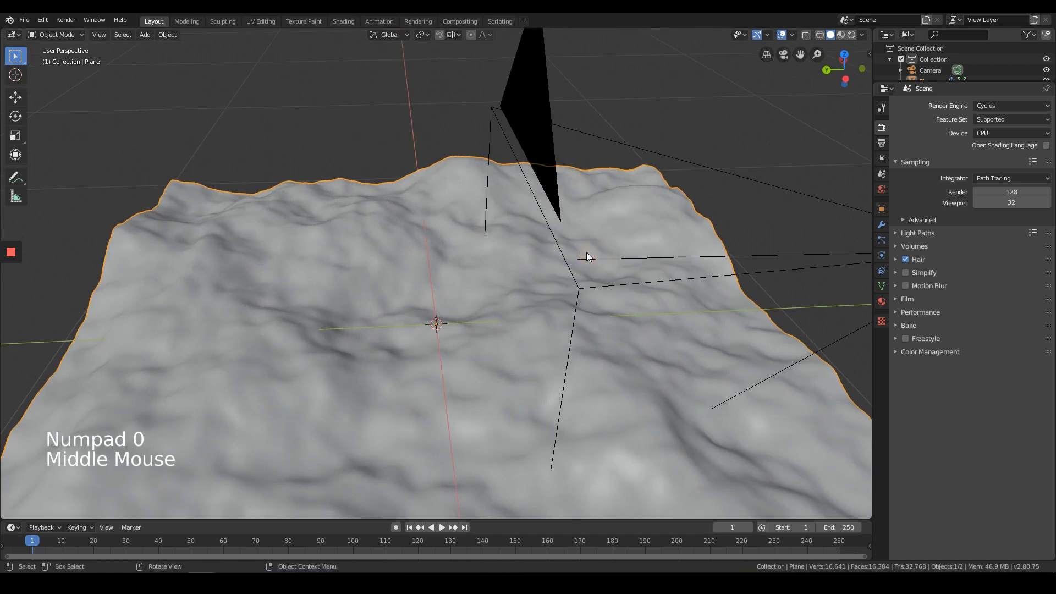
key(KP_0)
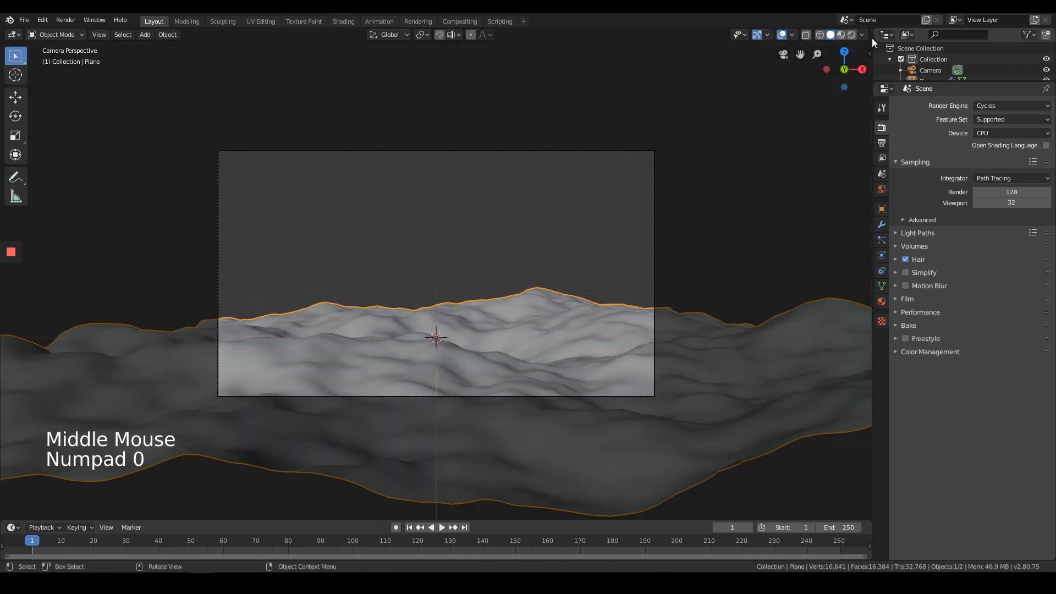
drag(871, 37, 299, 167)
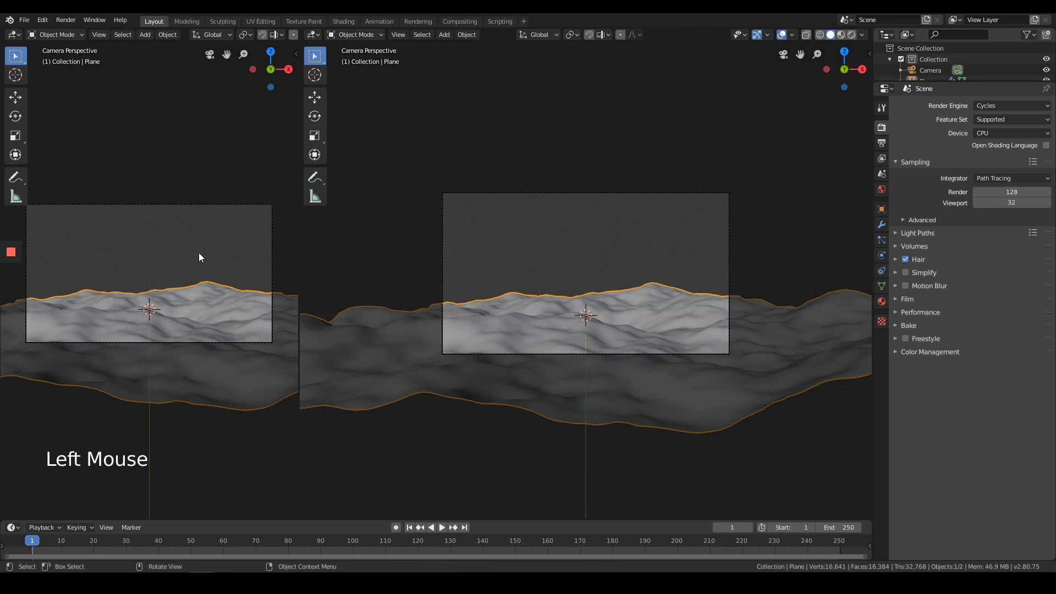
click(17, 528)
click(29, 466)
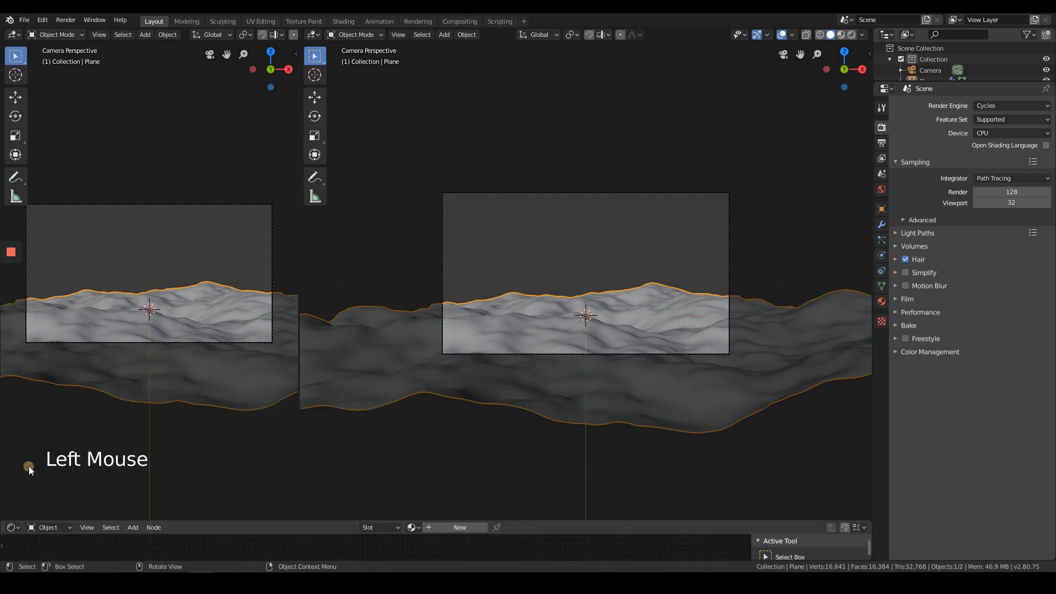
click(12, 528)
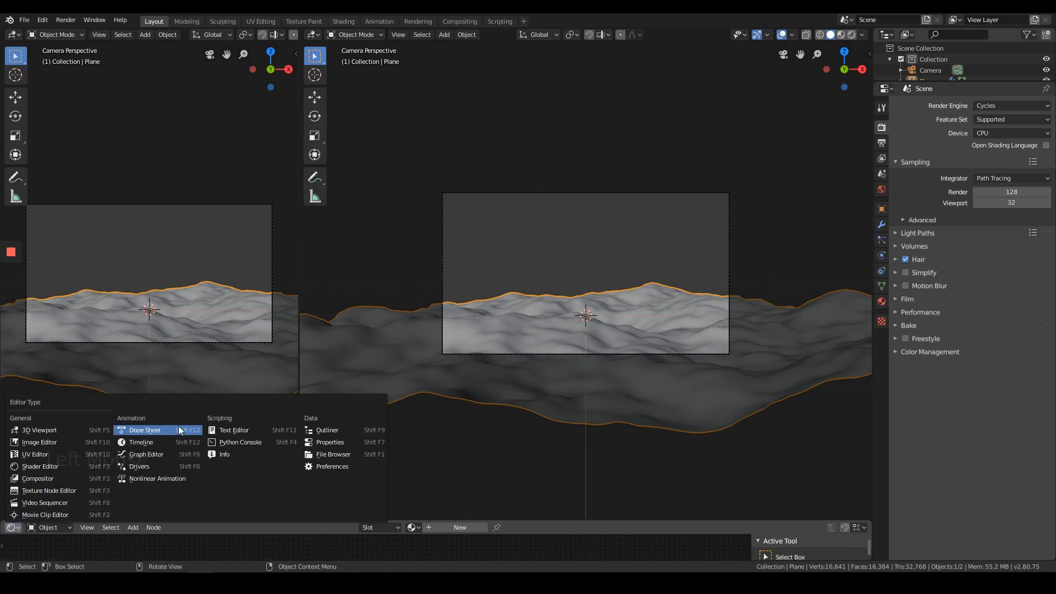
click(165, 442)
- Turn the narrow viewport area into a Shader Editor and hide its sidebar
click(13, 34)
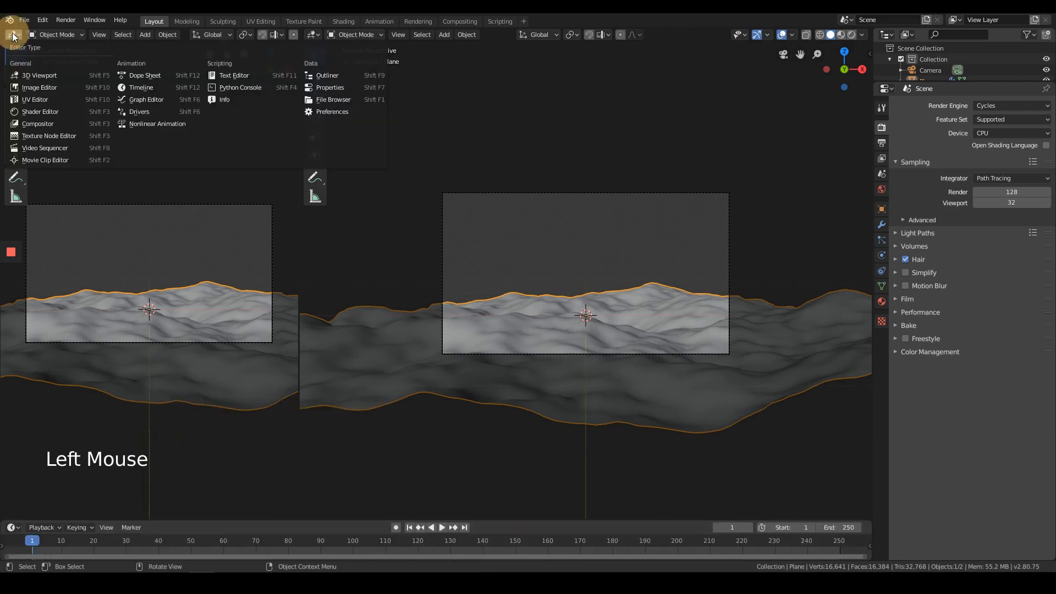
click(71, 110)
key(n)
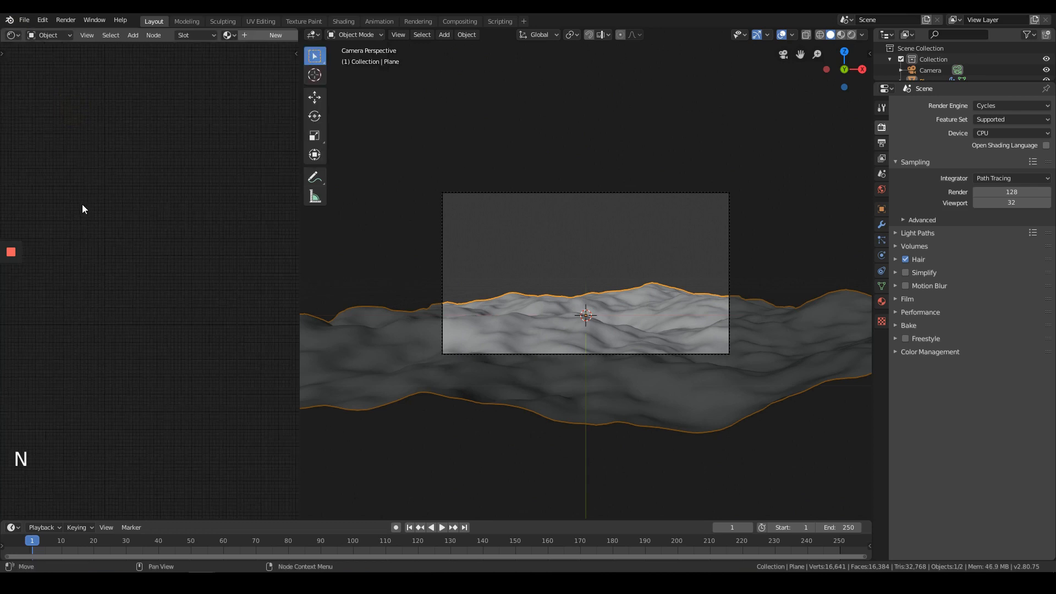
- Create a new material for the plane and select its Principled BSDF node in the Shader Editor
click(822, 328)
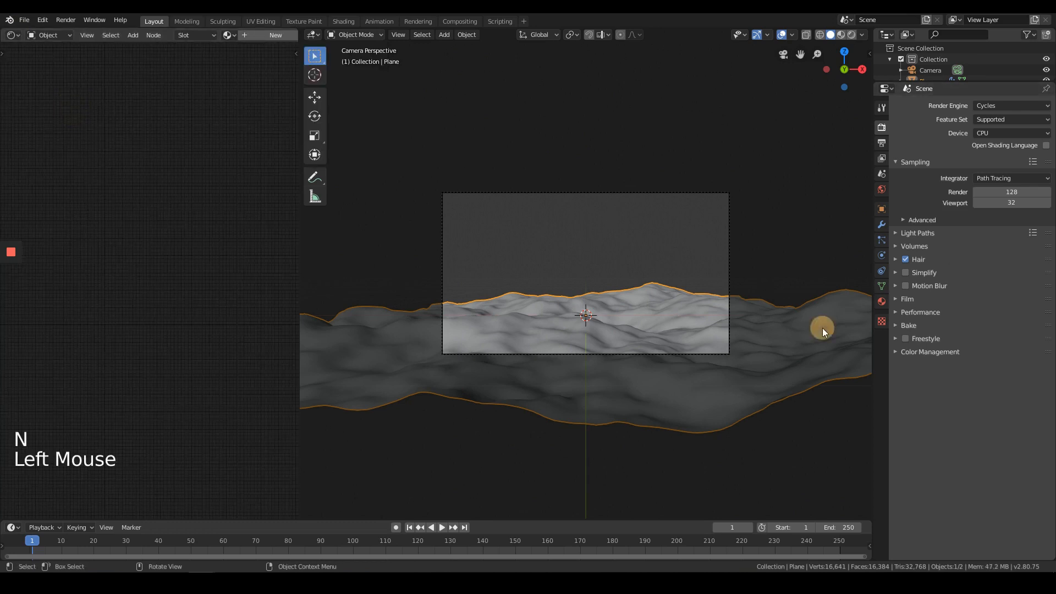
click(880, 301)
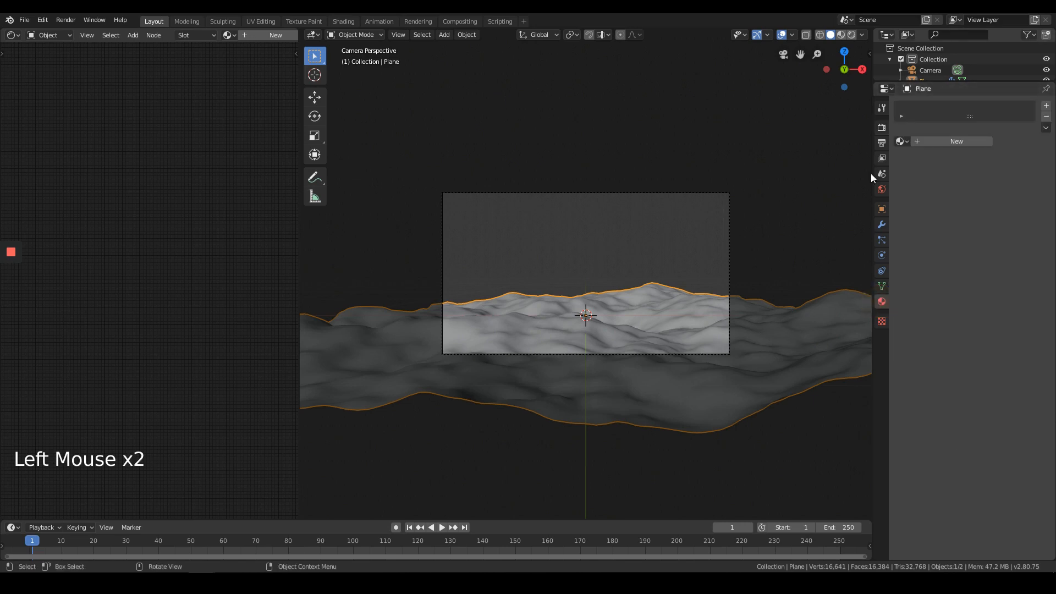
click(948, 144)
middle_drag(197, 239, 214, 231)
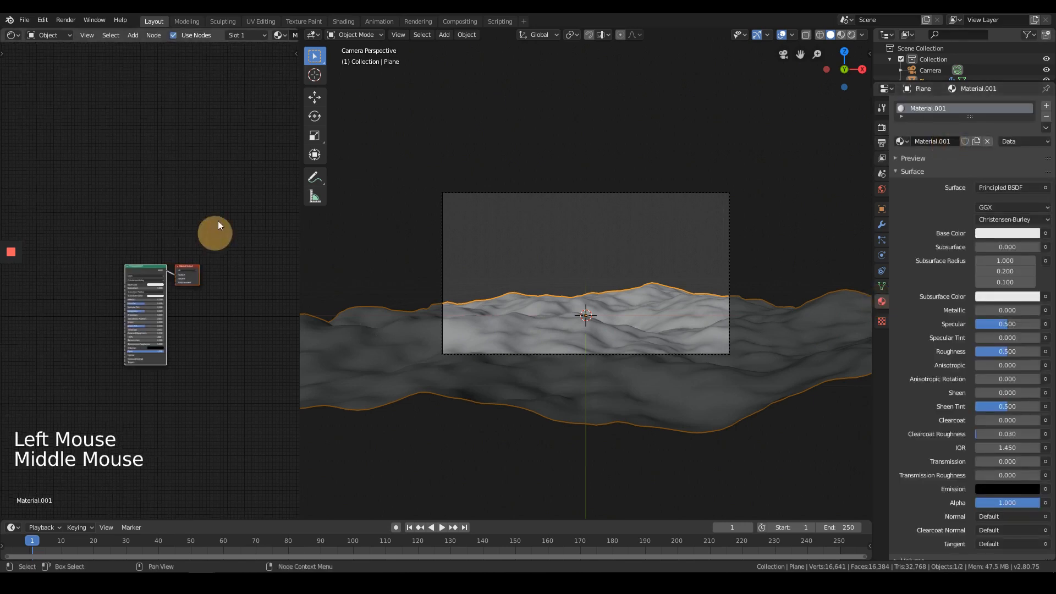
scroll(193, 217, up, 14)
click(160, 245)
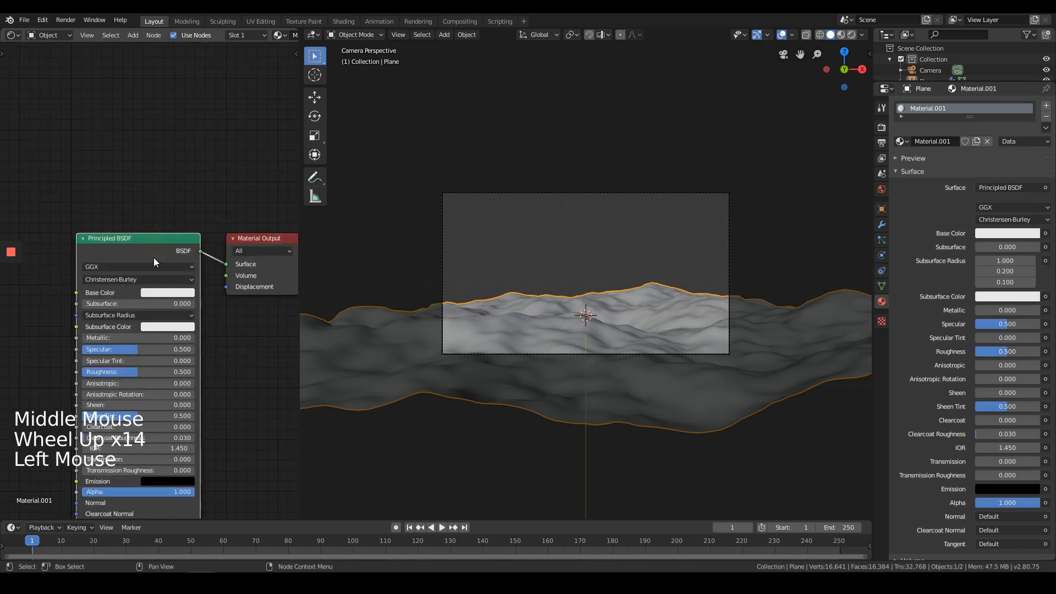
scroll(145, 247, down, 4)
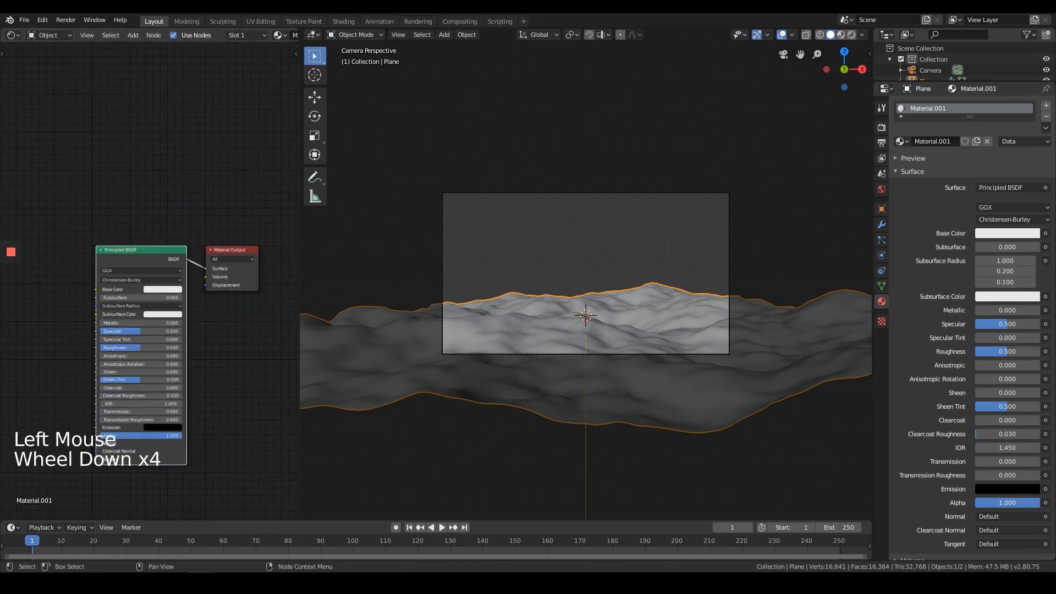
- Search the add-on preferences for "NODE", check that Node Wrangler is enabled, and close the preferences
click(44, 23)
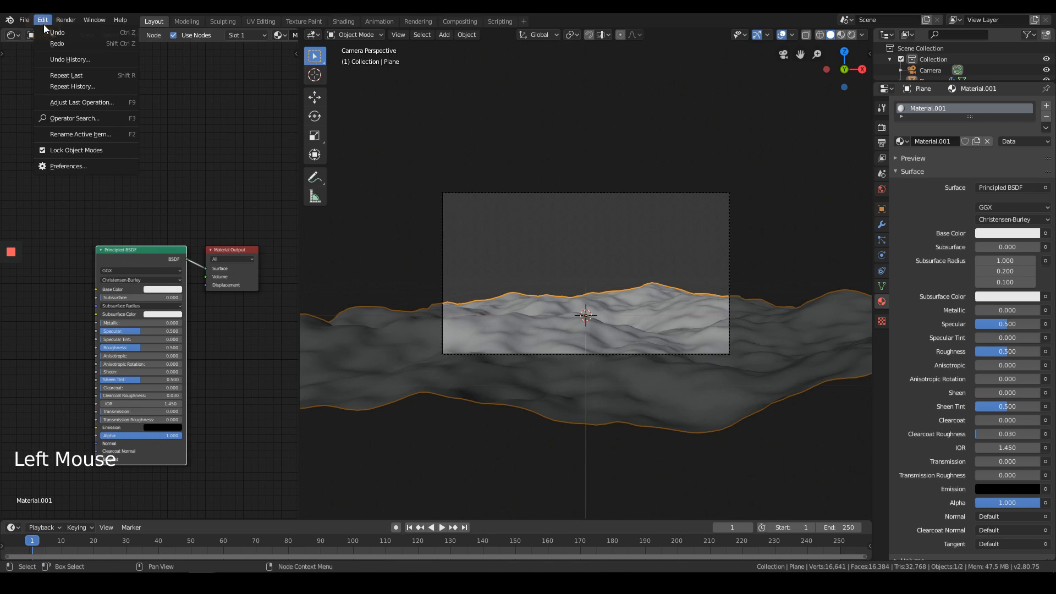
click(72, 166)
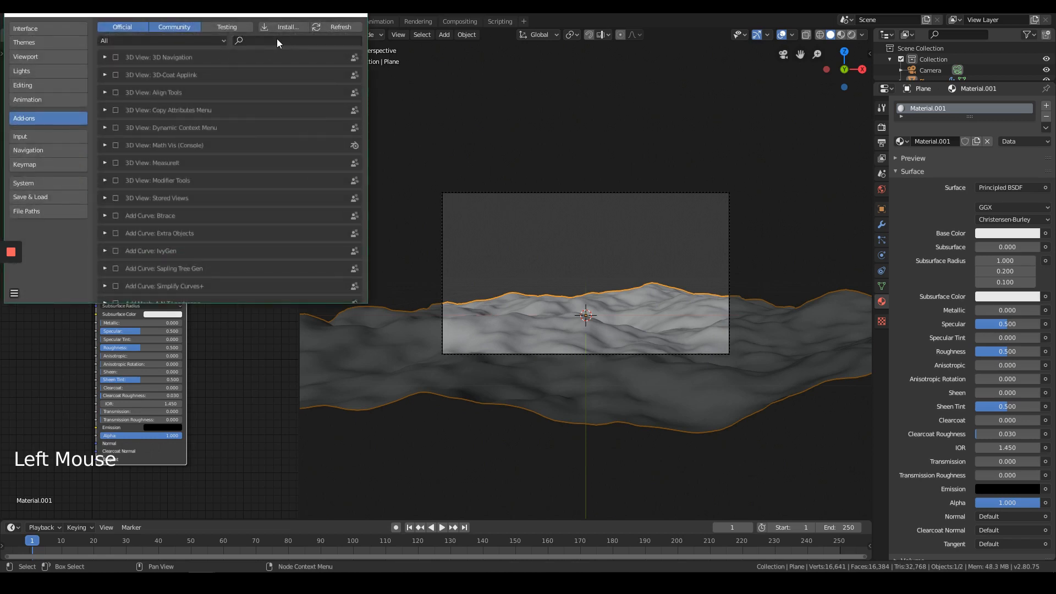
drag(83, 9, 297, 114)
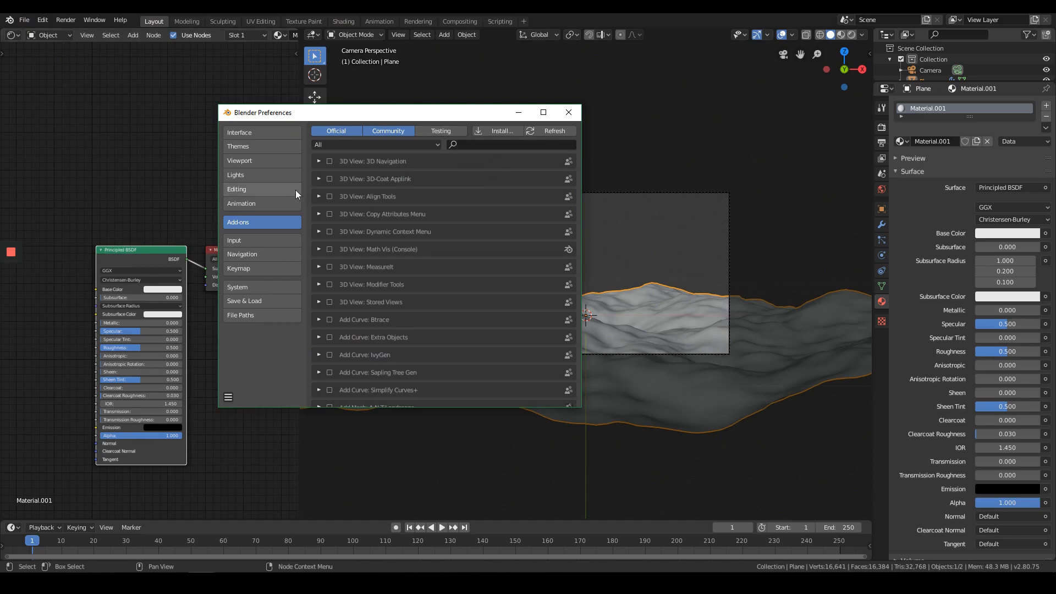
click(467, 145)
text(N)
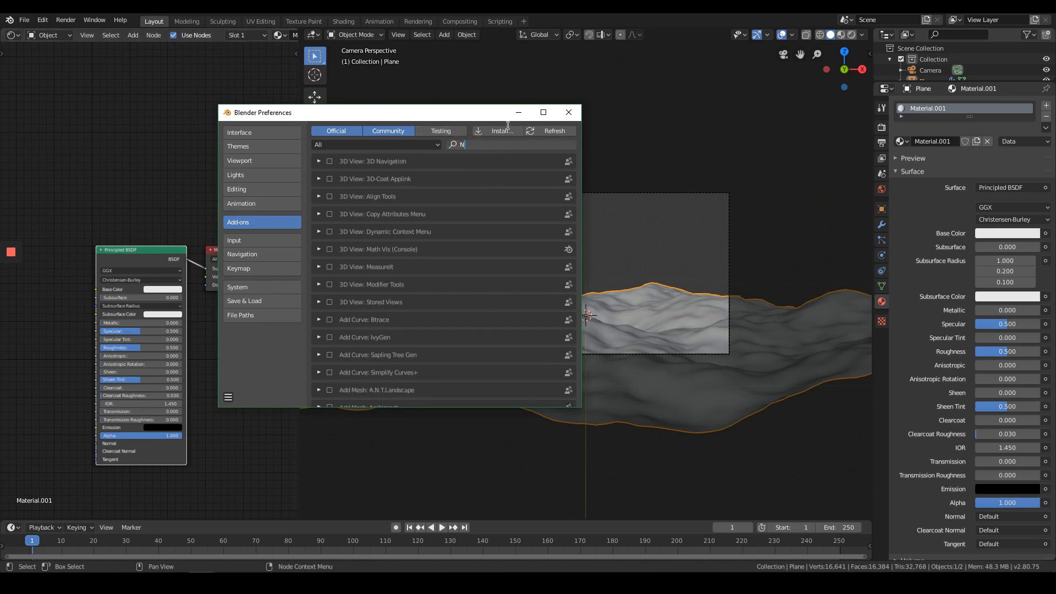
text(ODE)
click(349, 253)
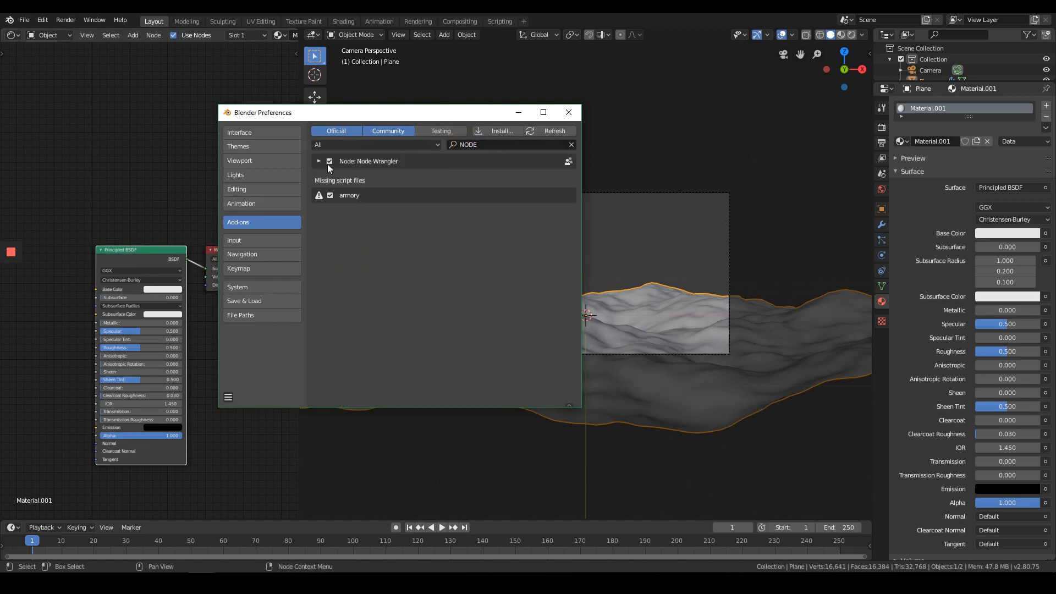
click(567, 116)
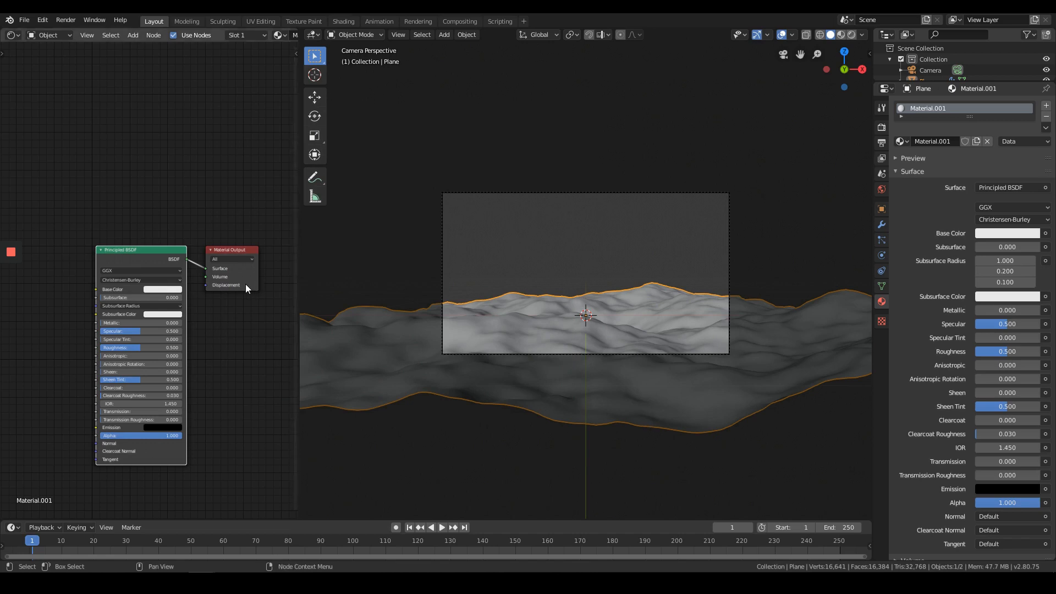
- Add Node Wrangler's texture setup (Texture Coordinate, Mapping, Image Texture) to the Principled BSDF node and reposition the Image Texture node
middle_drag(245, 284, 263, 270)
click(132, 242)
drag(160, 233, 151, 238)
middle_drag(152, 248, 251, 240)
key(ctrl+t)
scroll(200, 271, down, 4)
key(g)
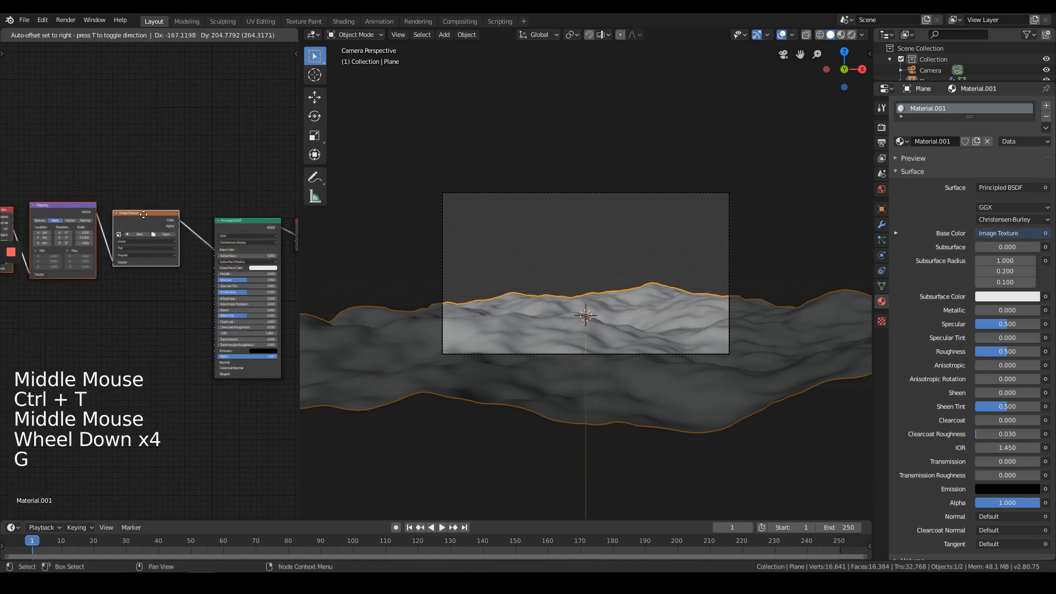
click(144, 236)
- Examine the Texture Coordinate, Mapping and Image Texture nodes and their connection to the Principled BSDF
middle_drag(118, 246, 232, 238)
click(99, 224)
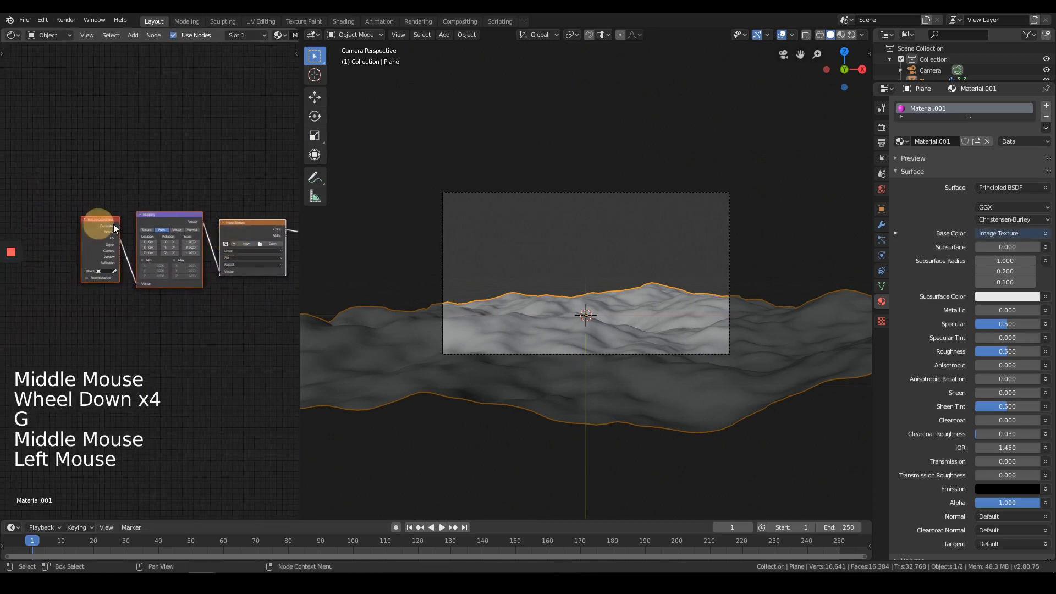
click(166, 216)
click(249, 226)
middle_drag(256, 240, 211, 237)
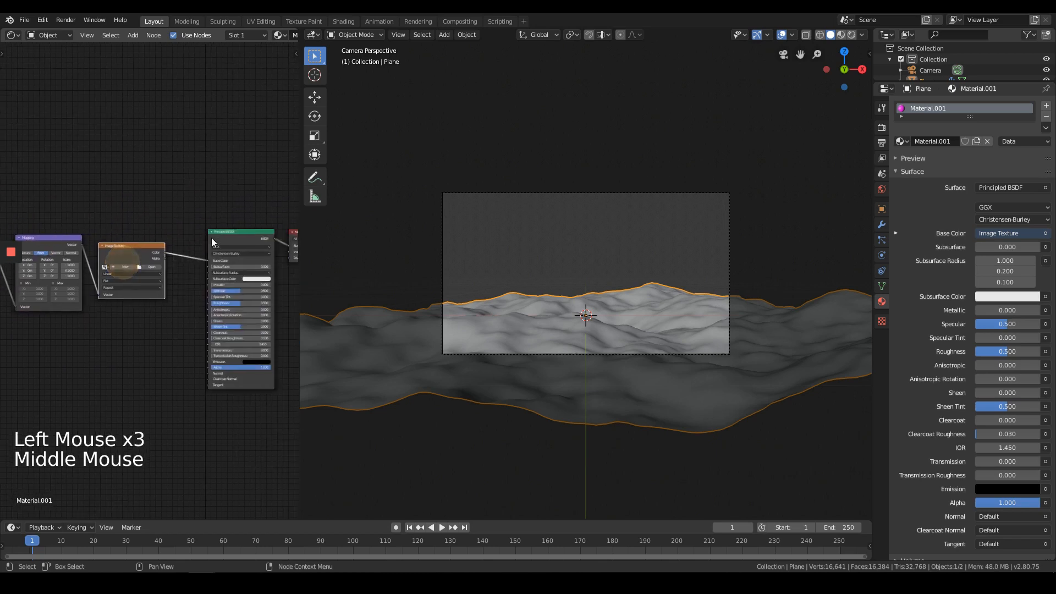
middle_drag(209, 187, 163, 208)
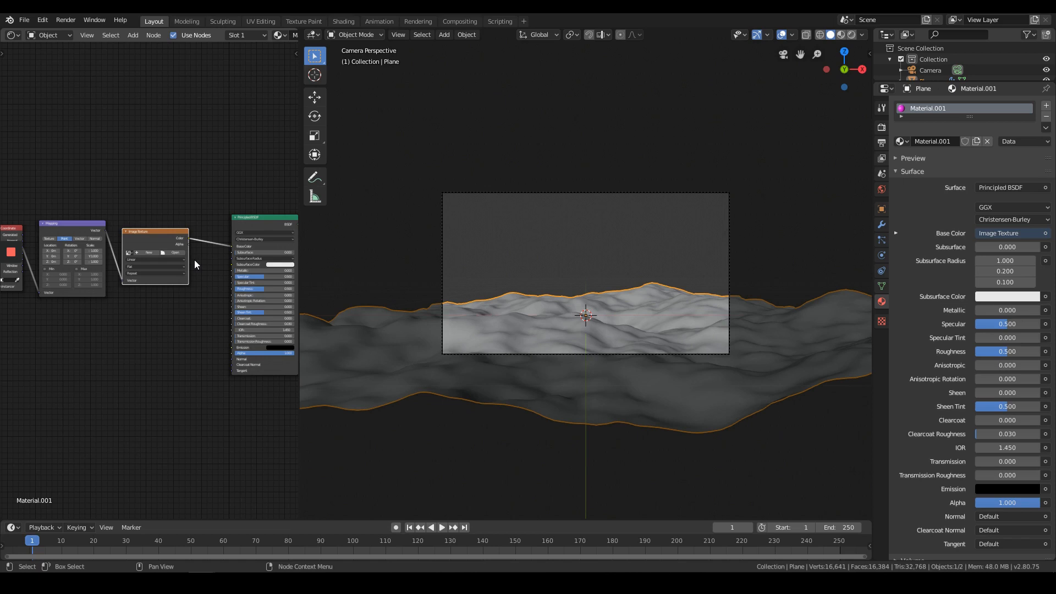
middle_drag(136, 237, 166, 210)
scroll(243, 312, up, 5)
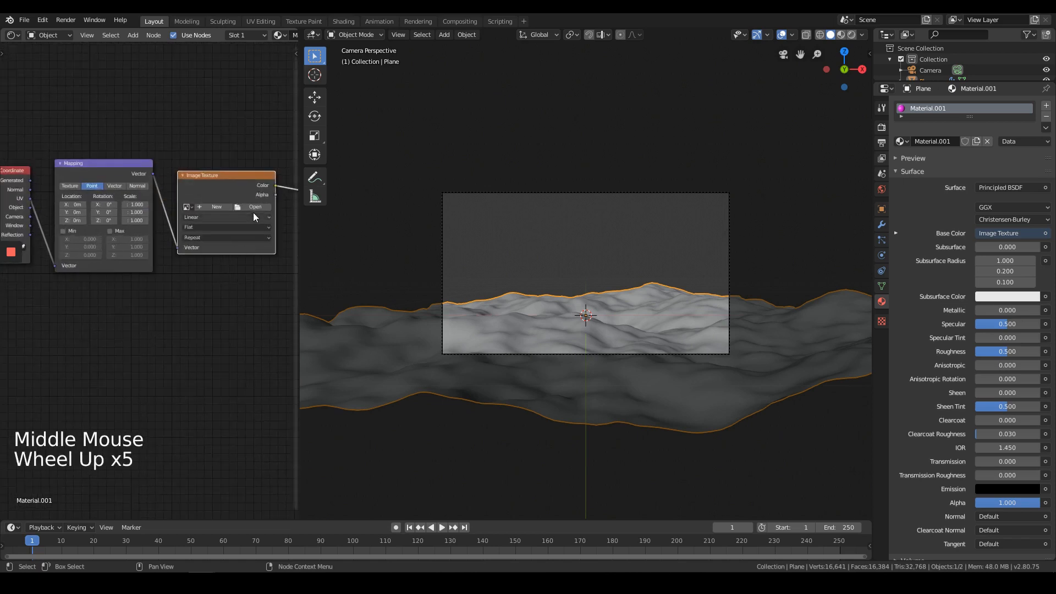
- Move the Principled BSDF node slightly closer to the Image Texture node
middle_drag(253, 212, 118, 229)
scroll(172, 229, down, 5)
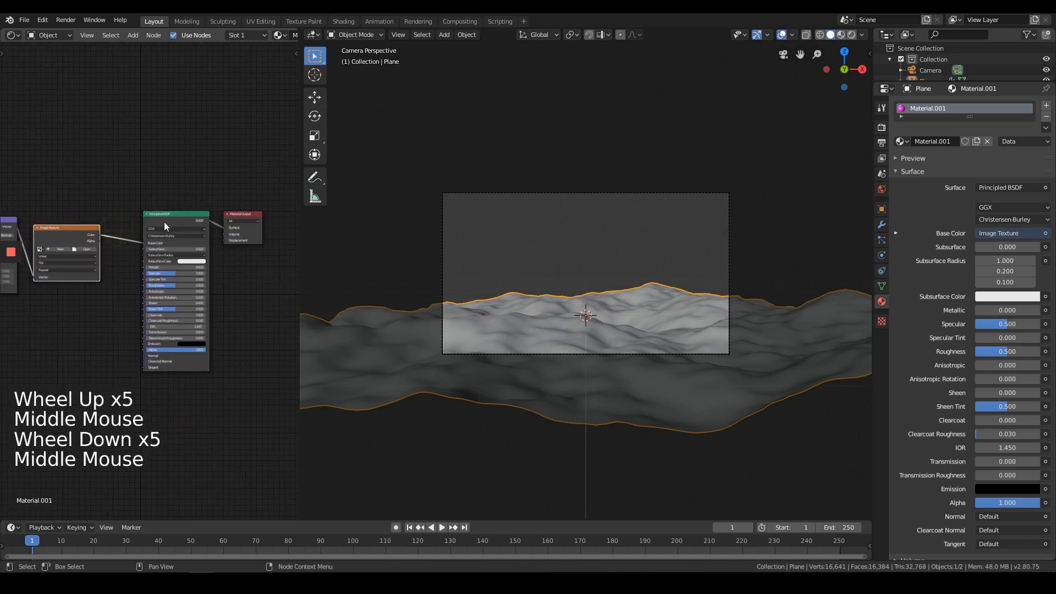
drag(165, 225, 153, 223)
scroll(103, 287, up, 3)
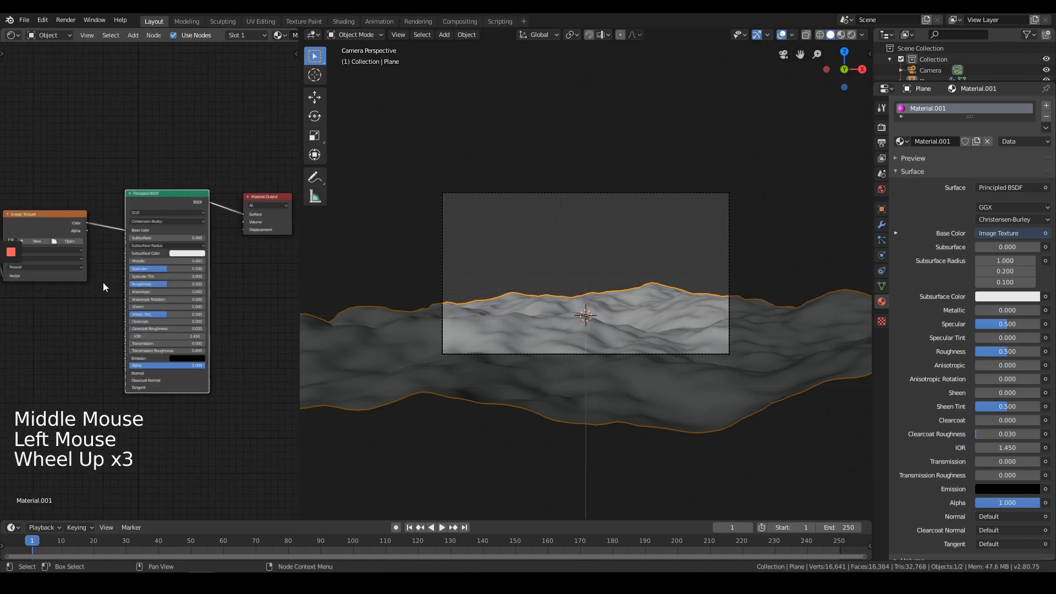
- Bring up the image file browser for the Image Texture node
middle_drag(103, 286, 117, 286)
scroll(117, 286, down, 1)
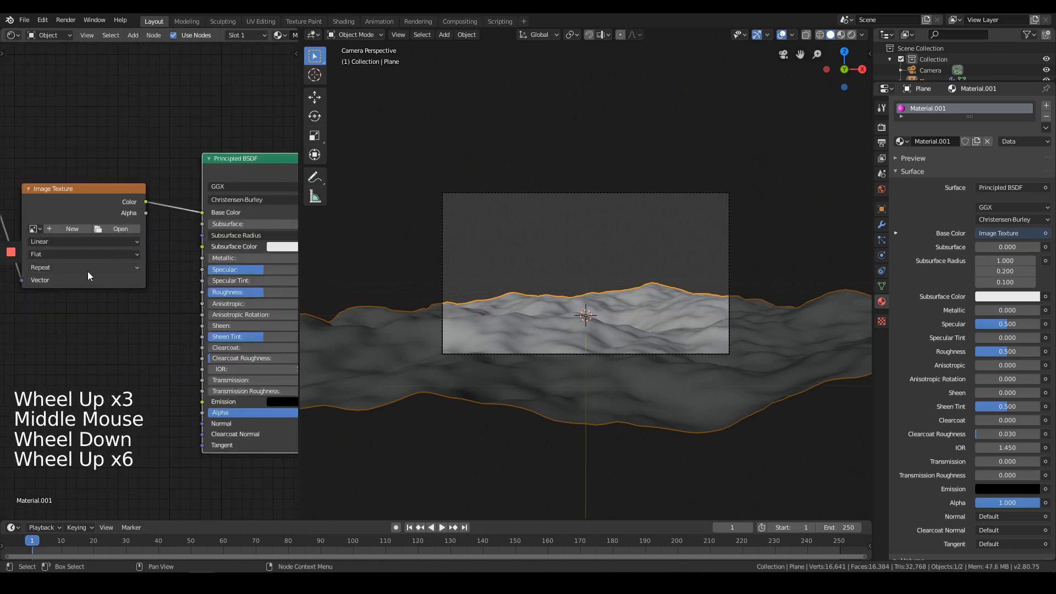
middle_drag(128, 265, 179, 261)
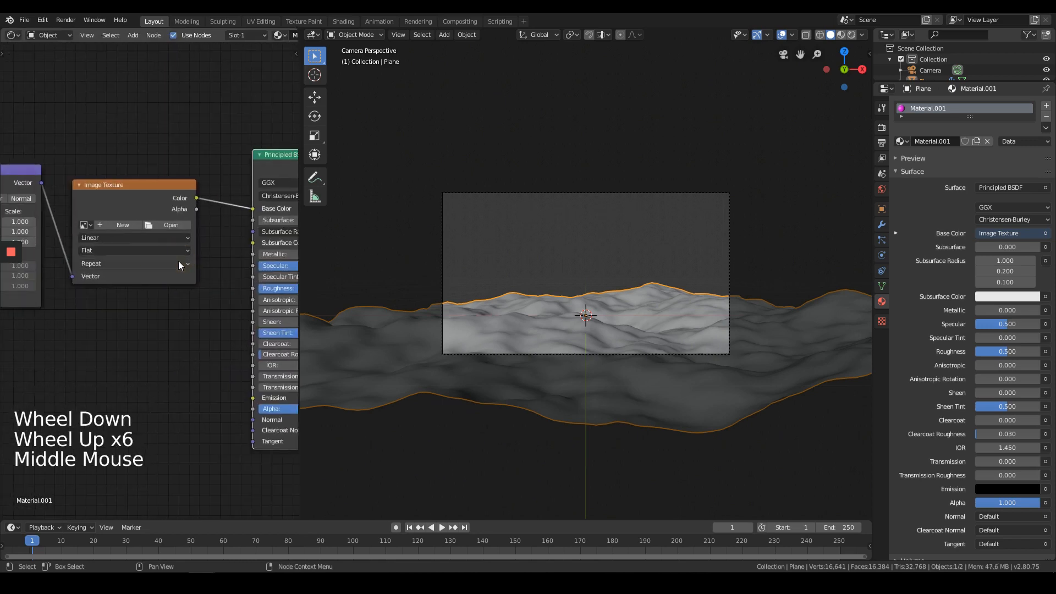
click(177, 227)
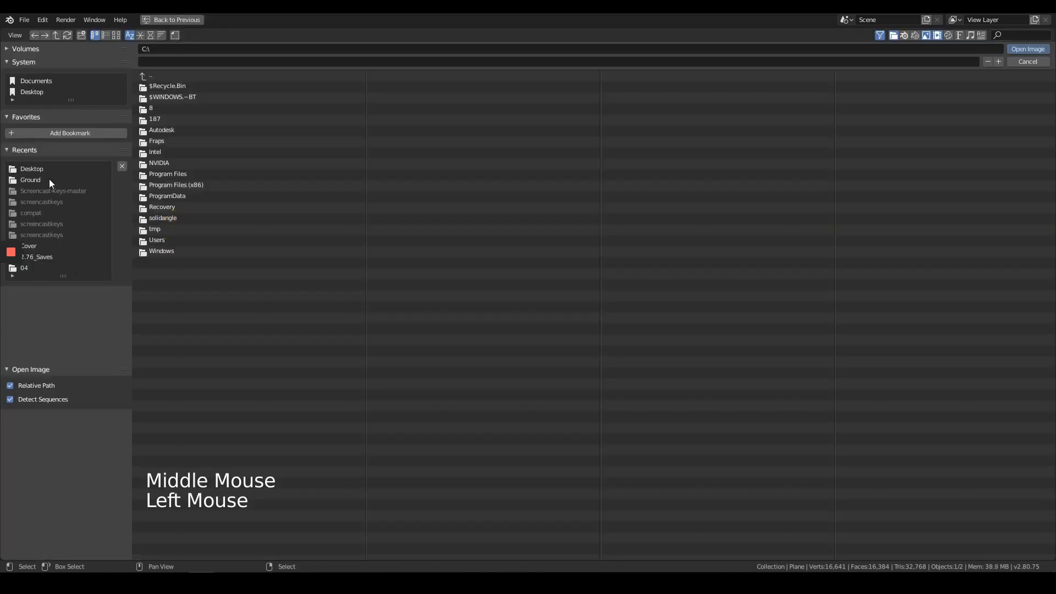
- Look through the Documents and Ground folders for the texture files, moving back up to the C drive root
click(45, 80)
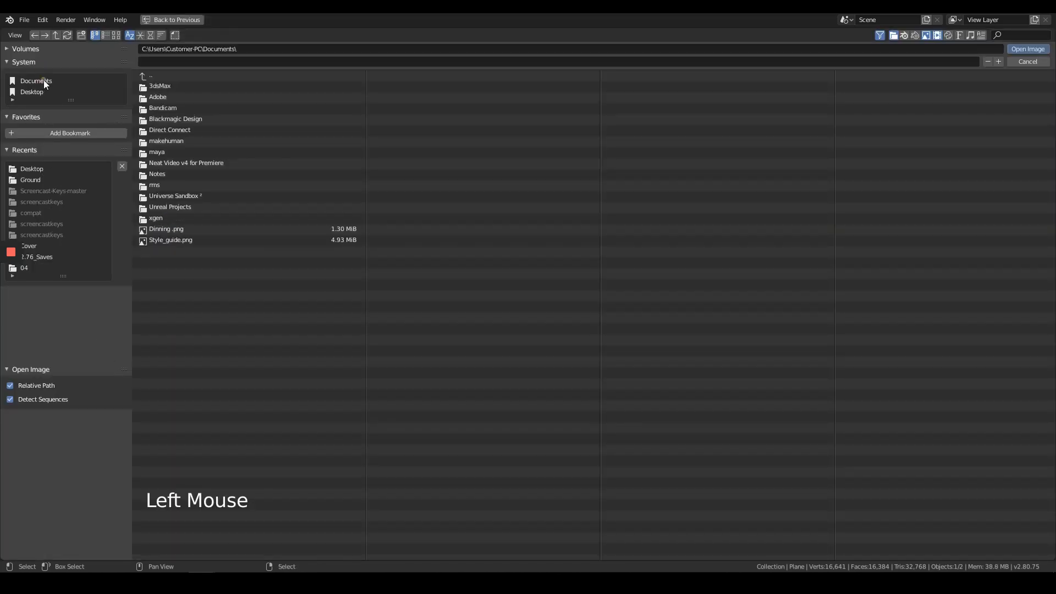
click(164, 74)
click(164, 74)
click(164, 75)
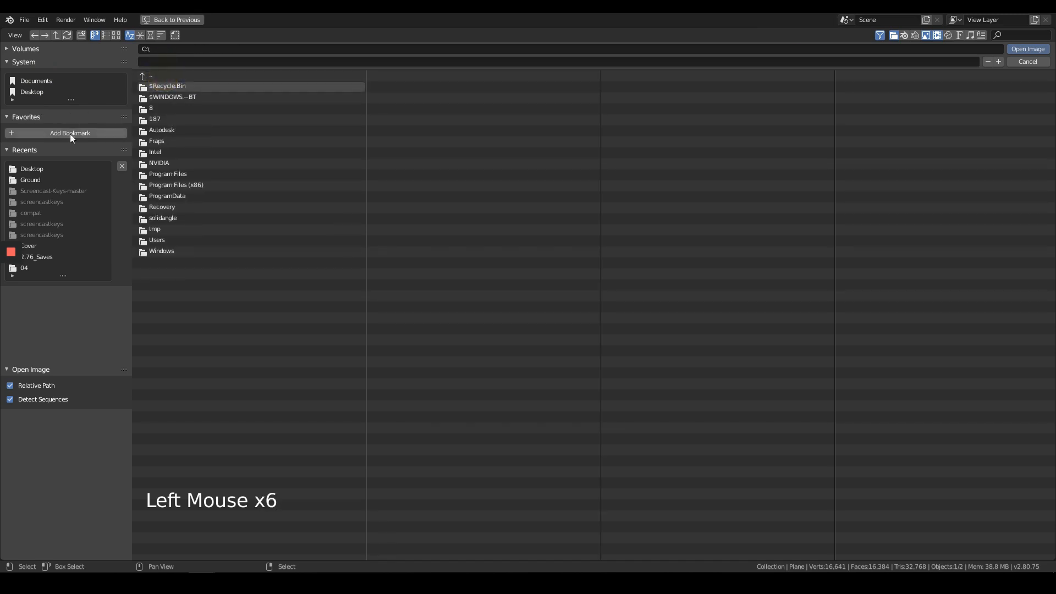
click(30, 179)
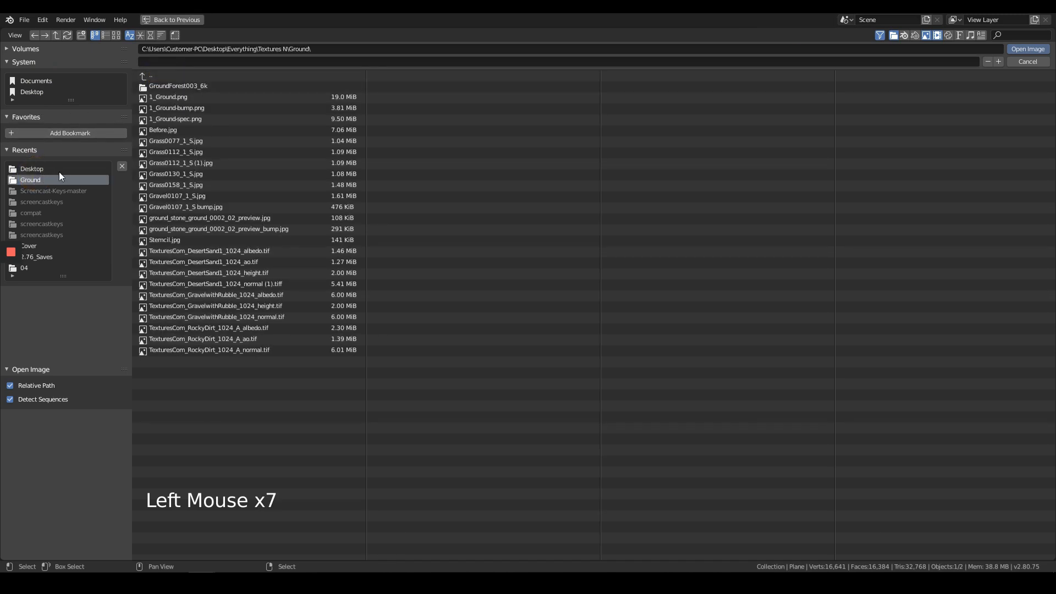
click(184, 71)
click(184, 71)
click(183, 71)
click(184, 72)
click(184, 72)
click(183, 71)
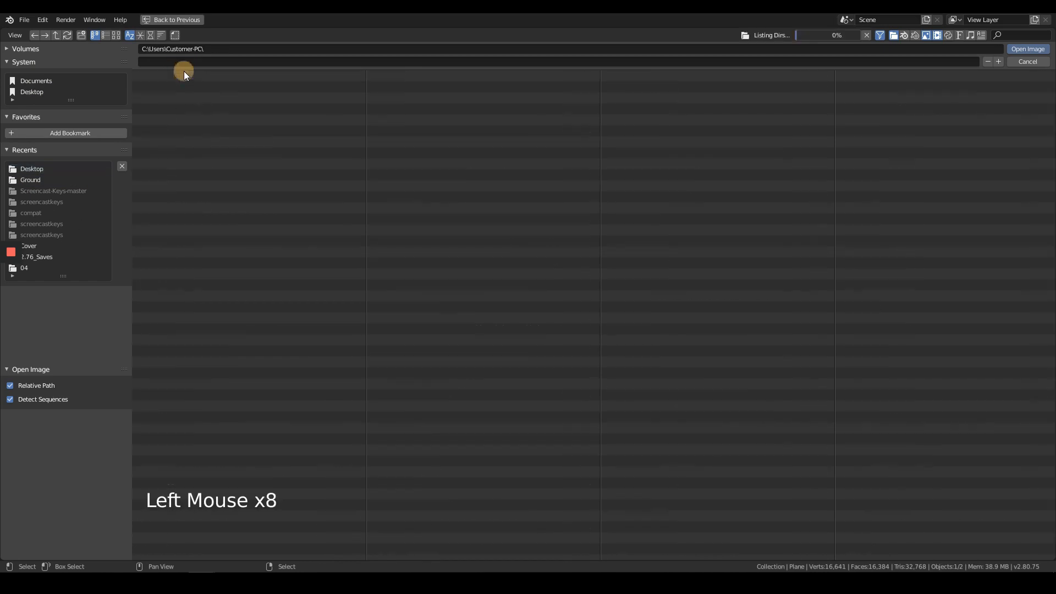
click(181, 72)
click(179, 71)
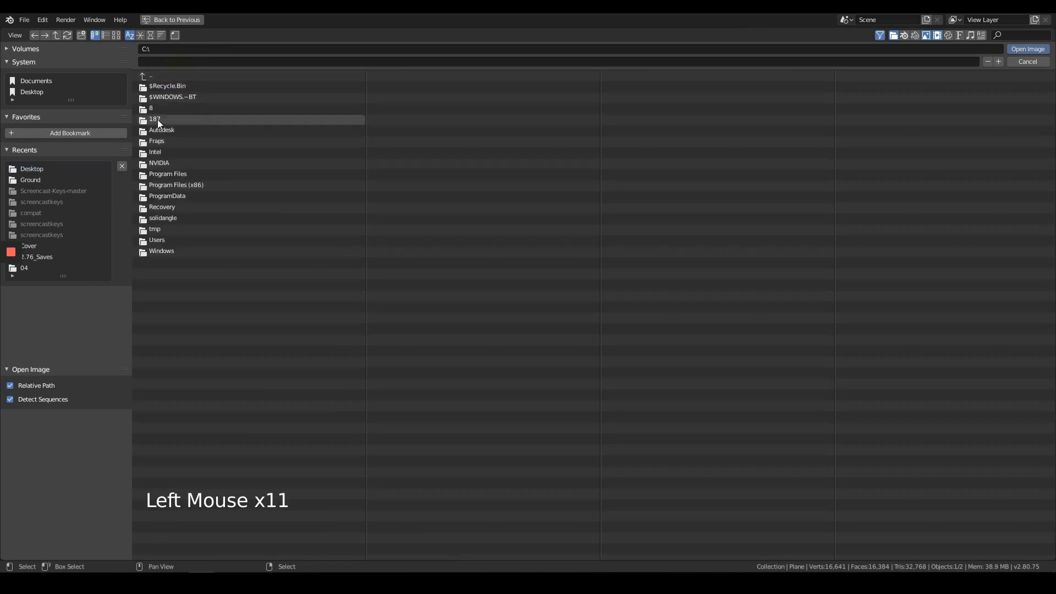
- Check the recent folders 2.76_Saves and 04 for the texture files and enlarge the list of recent folders
click(13, 99)
scroll(40, 271, down, 3)
click(40, 270)
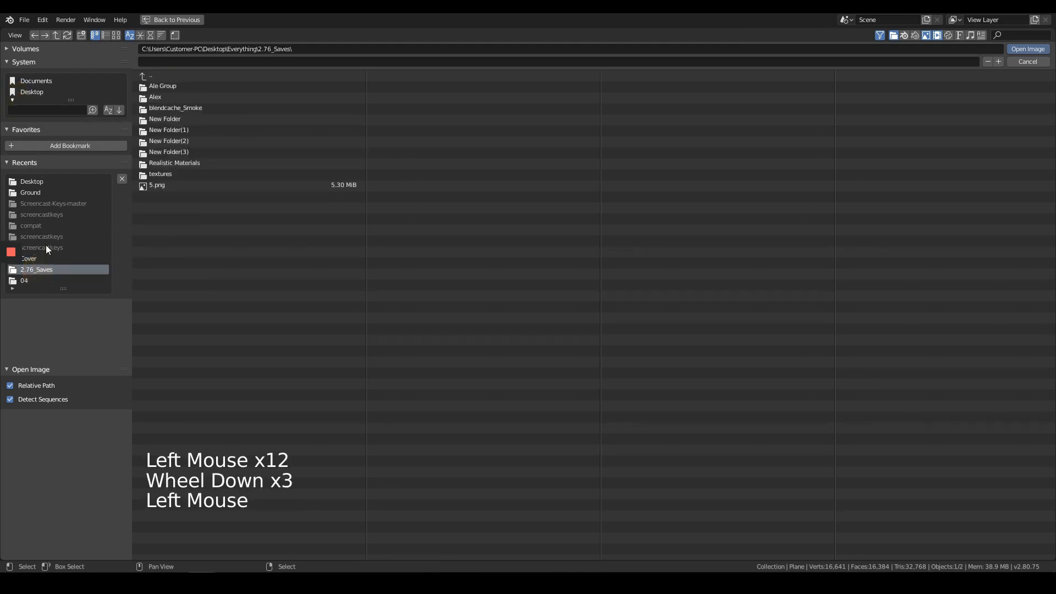
click(33, 281)
drag(67, 288, 64, 311)
- Go from the recent Cover folder up to the E drive root and into the folder 19_Projects\10_Tutorial1
click(44, 262)
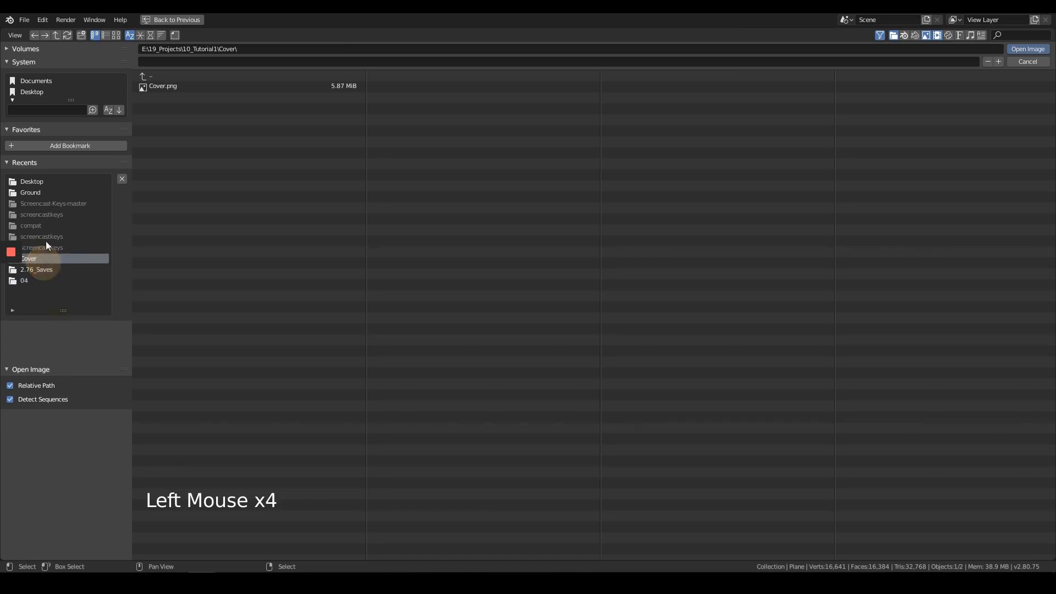
click(160, 78)
click(160, 78)
click(159, 78)
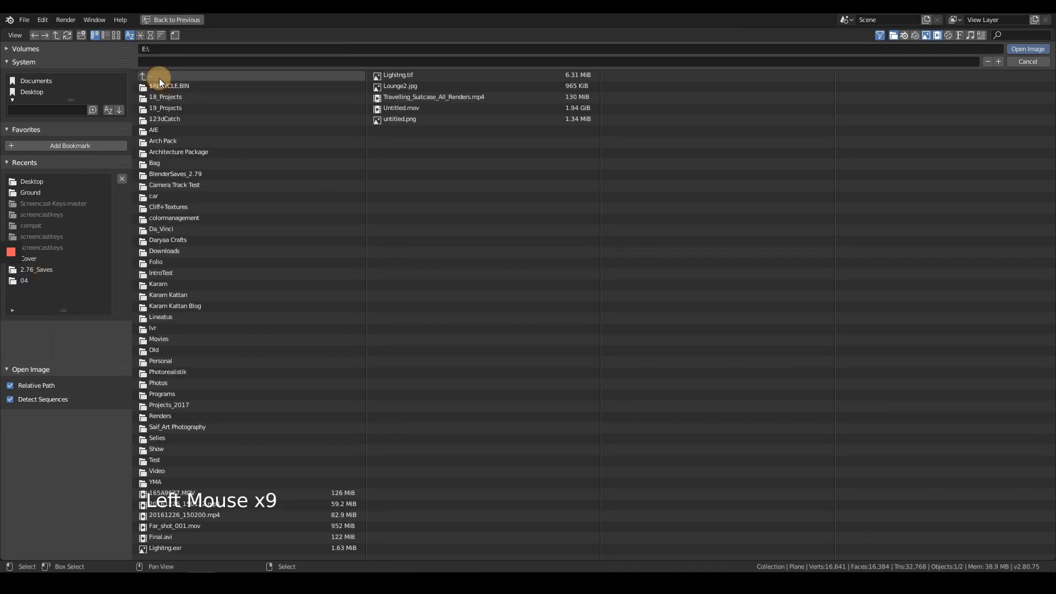
click(169, 108)
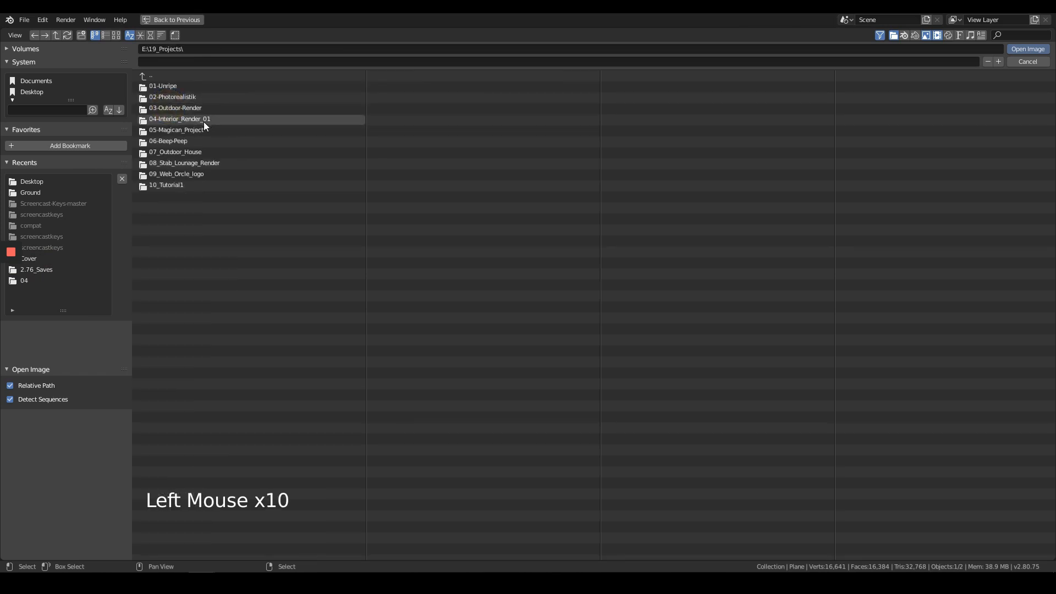
click(174, 184)
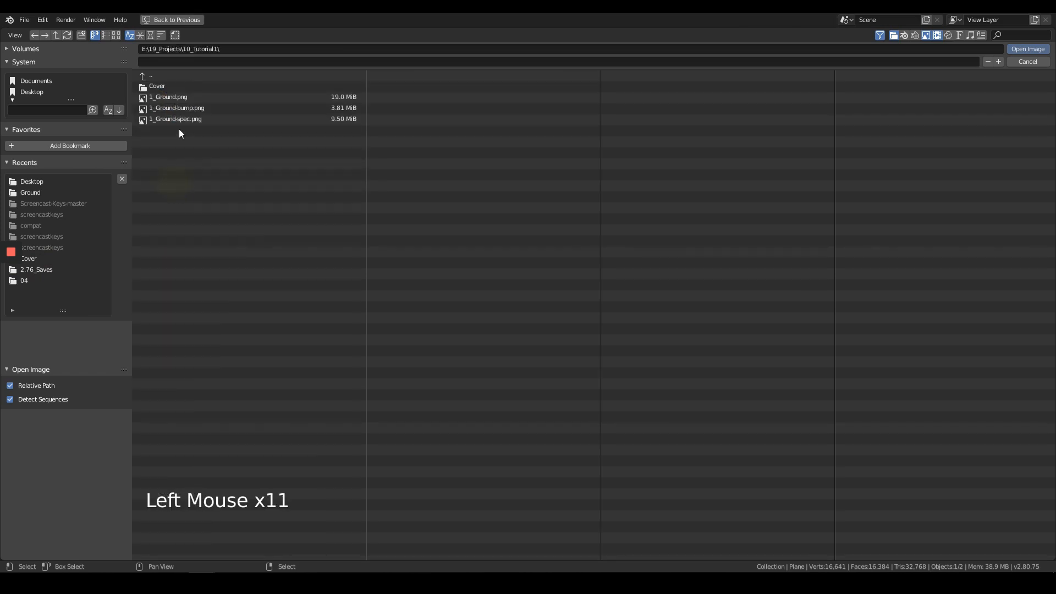
- Select 1_Ground.png and 1_Ground-bump.png together and load them for the Image Texture node
click(187, 97)
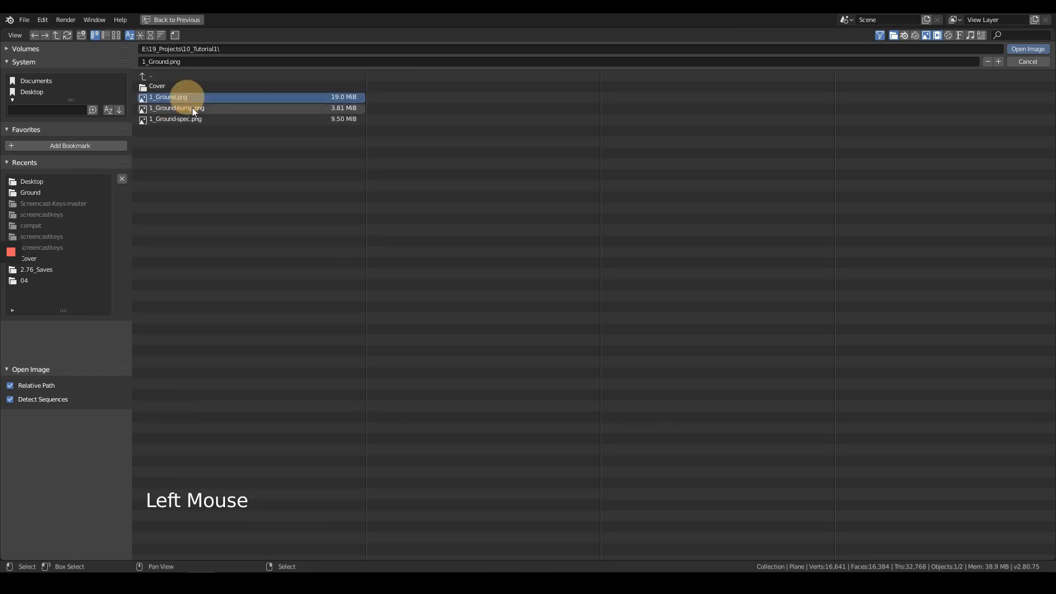
shift+click(192, 109)
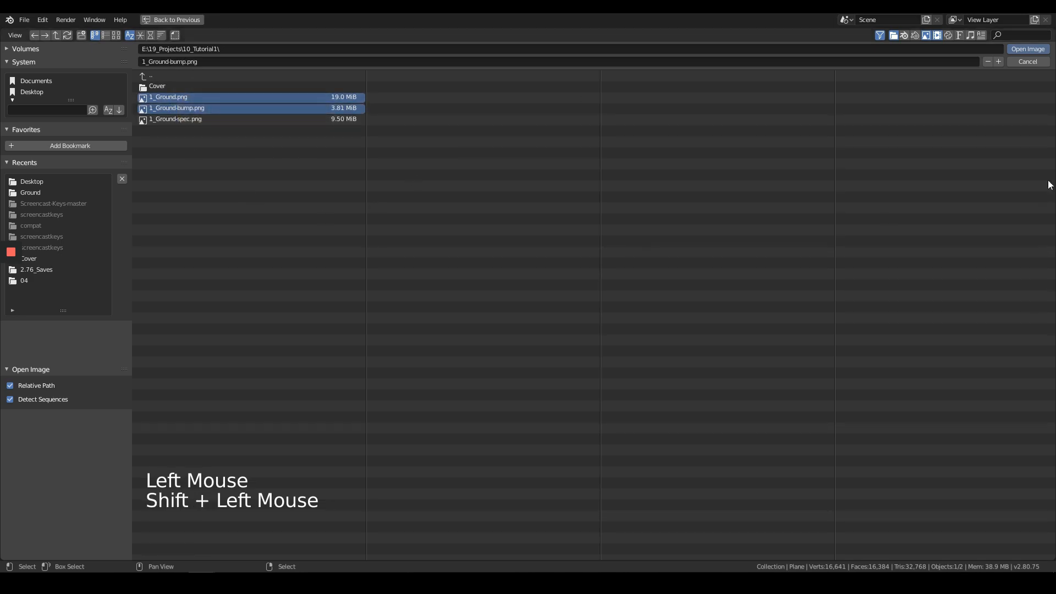
click(1026, 53)
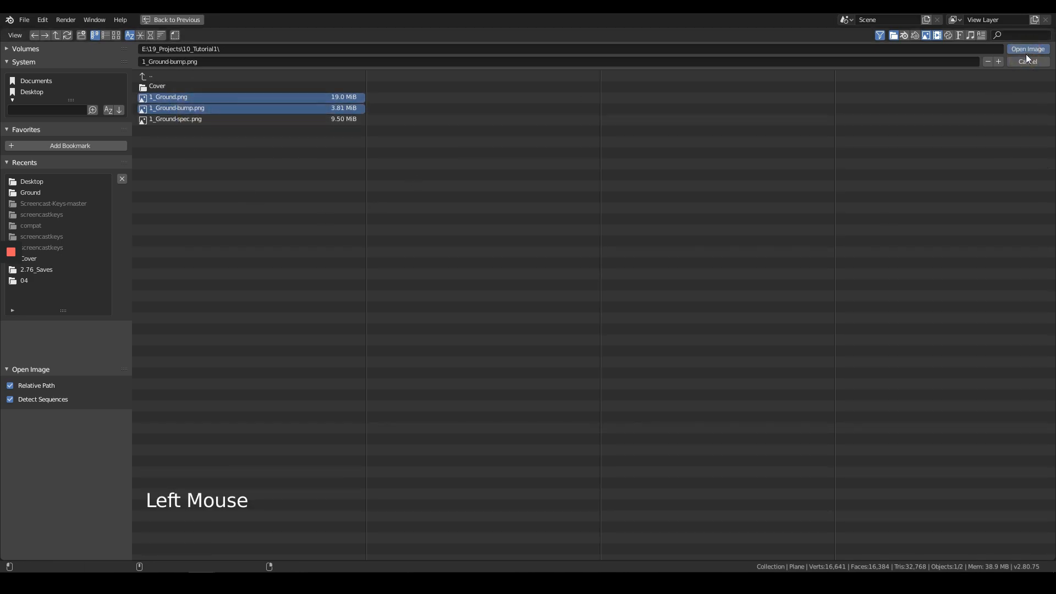
click(1029, 49)
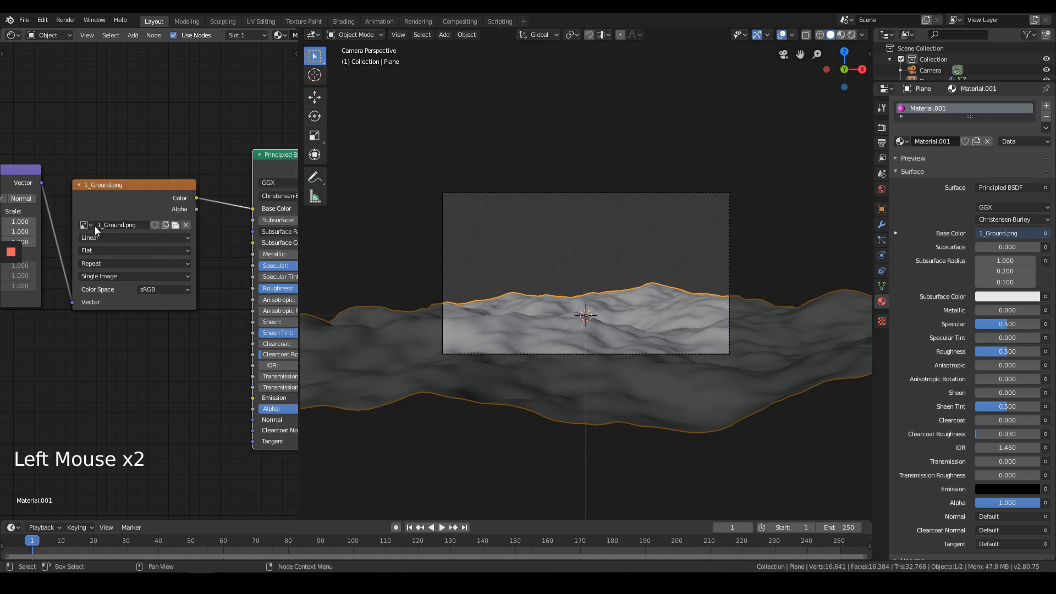
- Split the shader editor into two stacked areas and change the lower one to a UV Editor
middle_drag(606, 322, 618, 350)
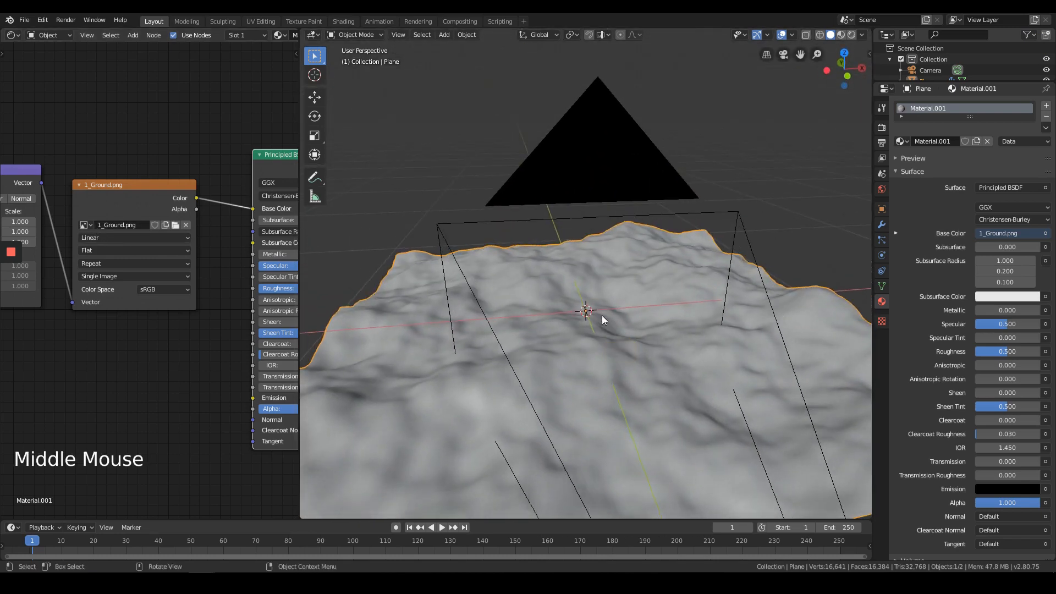
scroll(601, 315, down, 2)
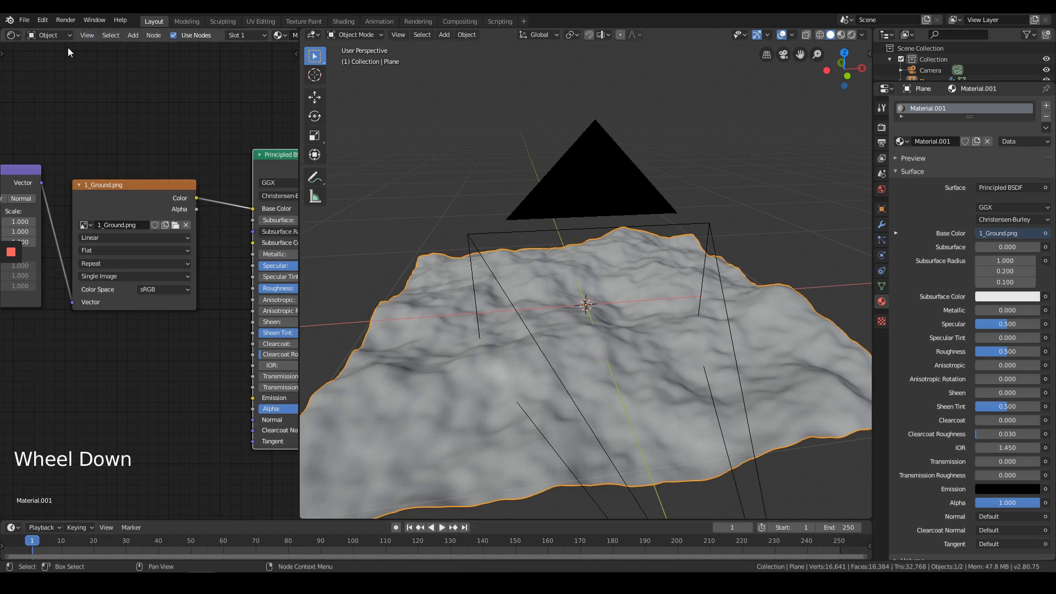
click(292, 50)
drag(292, 50, 286, 213)
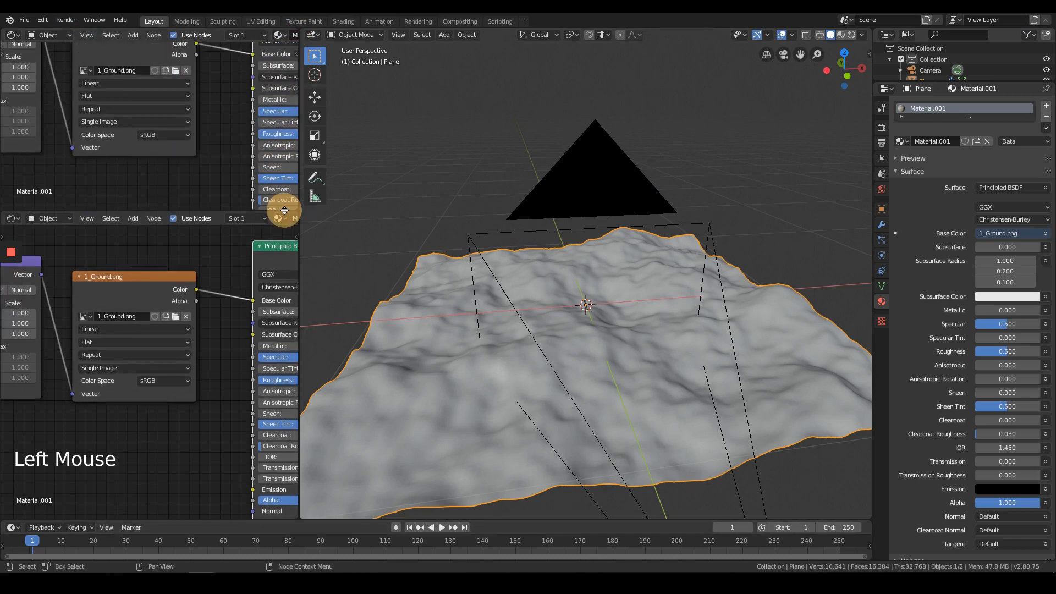
click(11, 219)
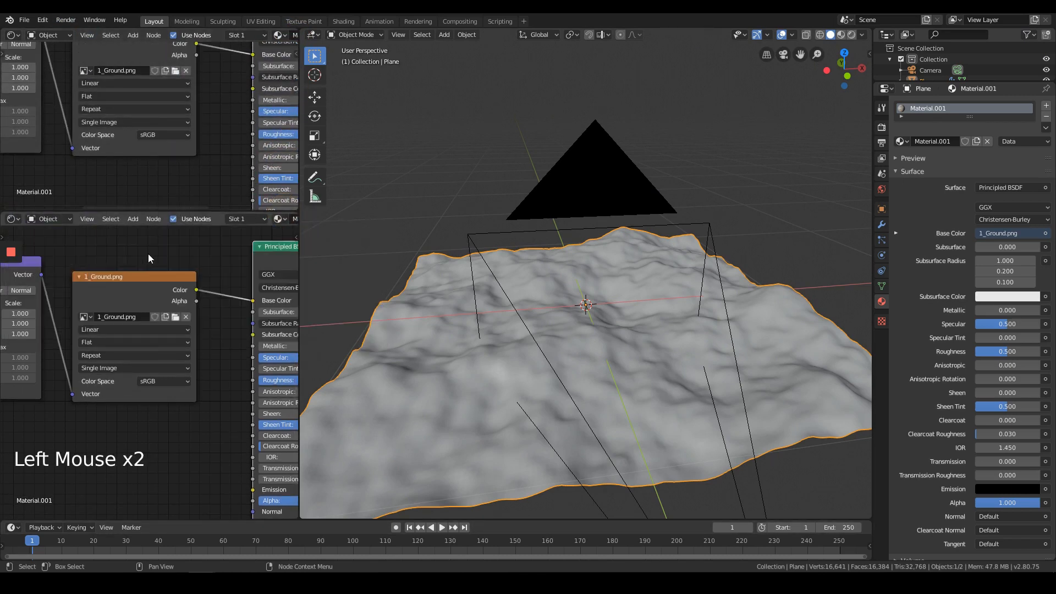
click(11, 219)
click(41, 284)
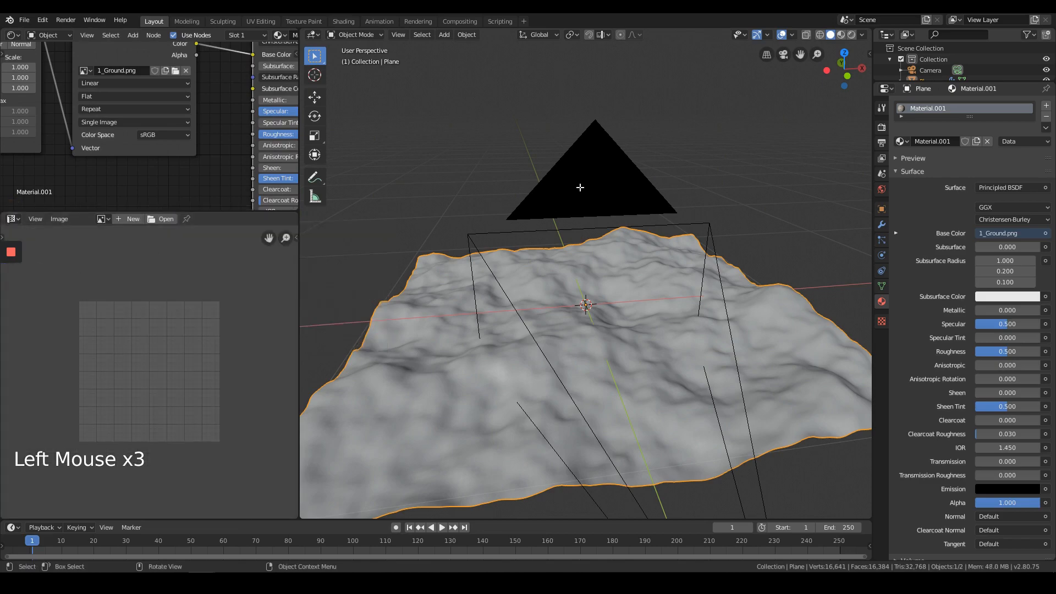
- Unwrap the entire plane mesh in Edit Mode with all its UVs selected, and return to Object Mode
key(Tab)
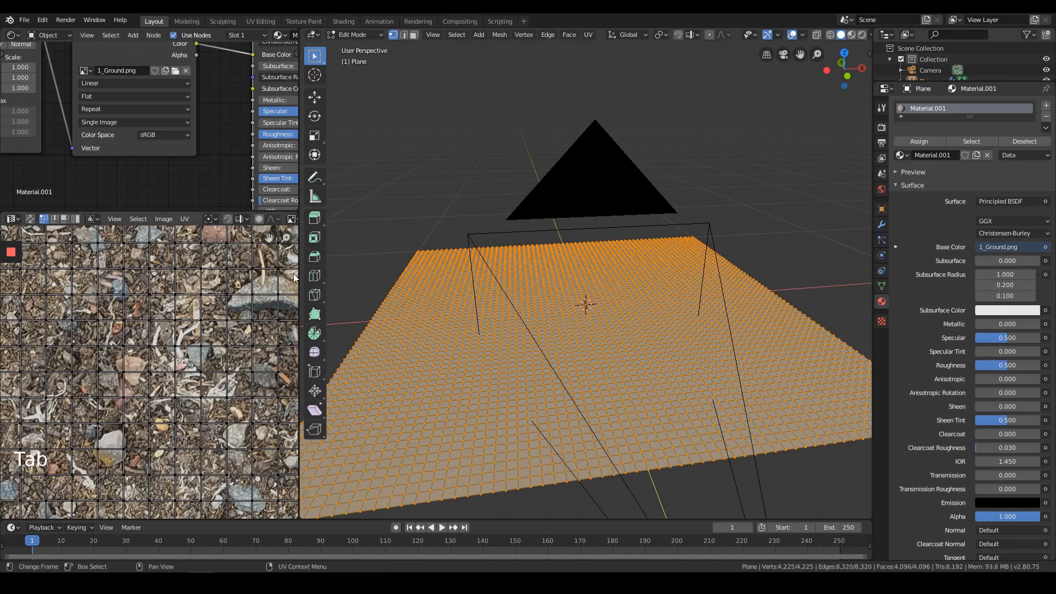
scroll(207, 309, down, 7)
scroll(211, 305, down, 6)
scroll(215, 308, up, 5)
key(a)
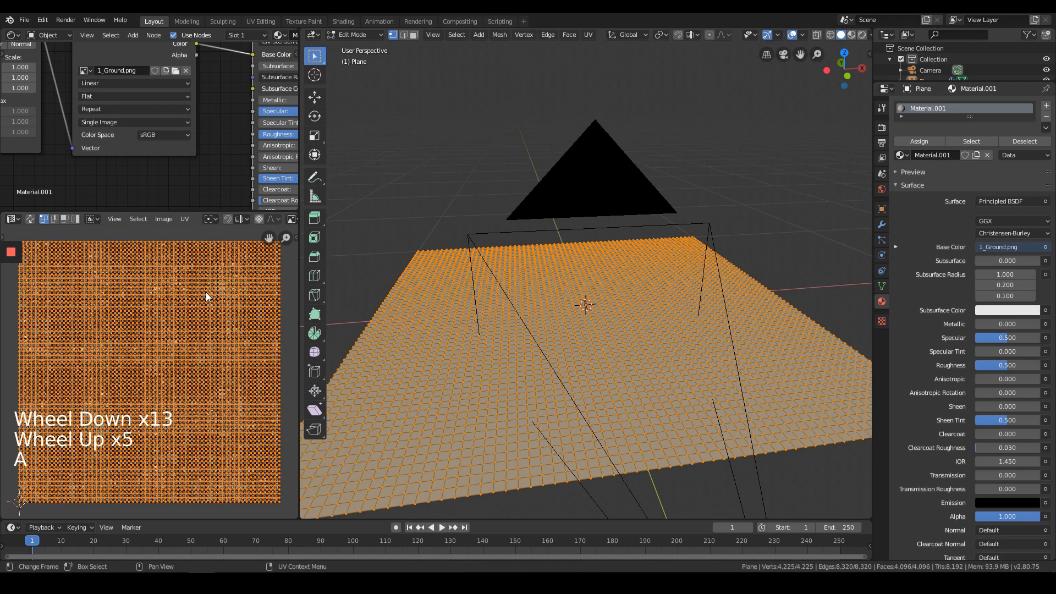
key(u)
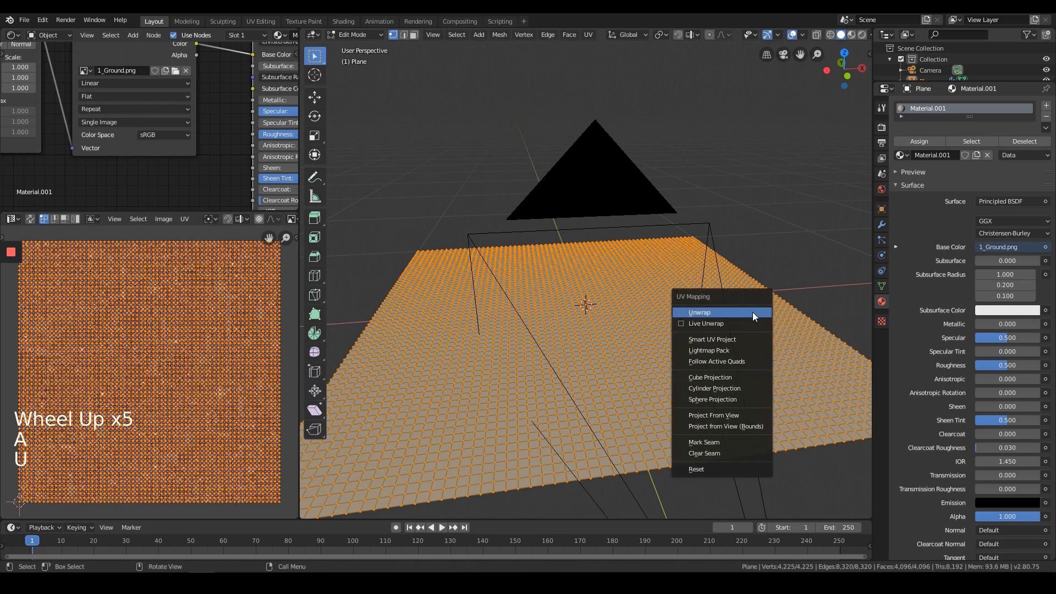
click(753, 311)
key(Tab)
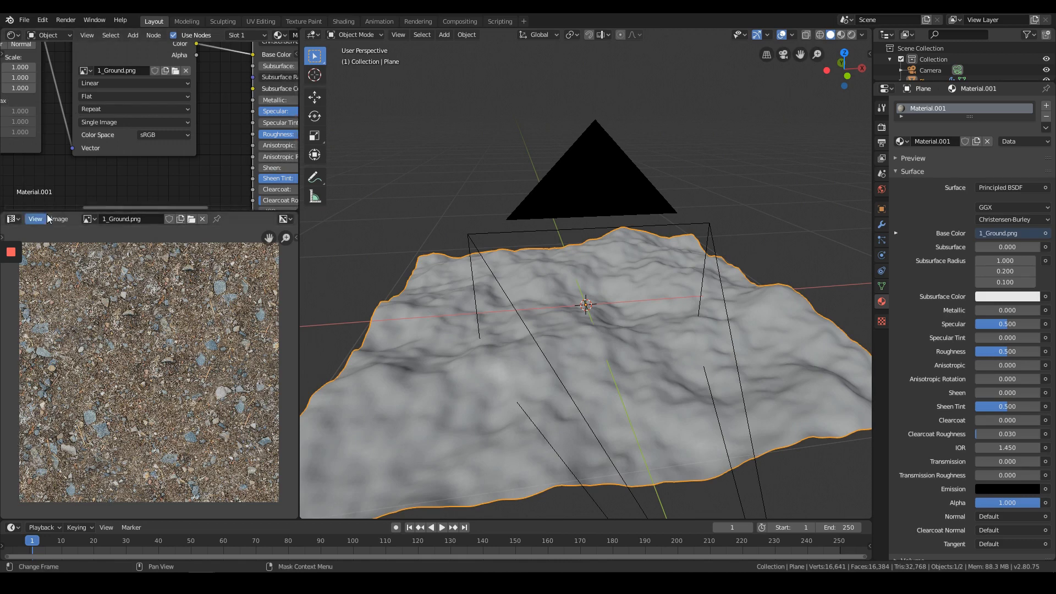
- Enlarge the shader editor and merge the UV Editor area back into it
drag(48, 213, 49, 278)
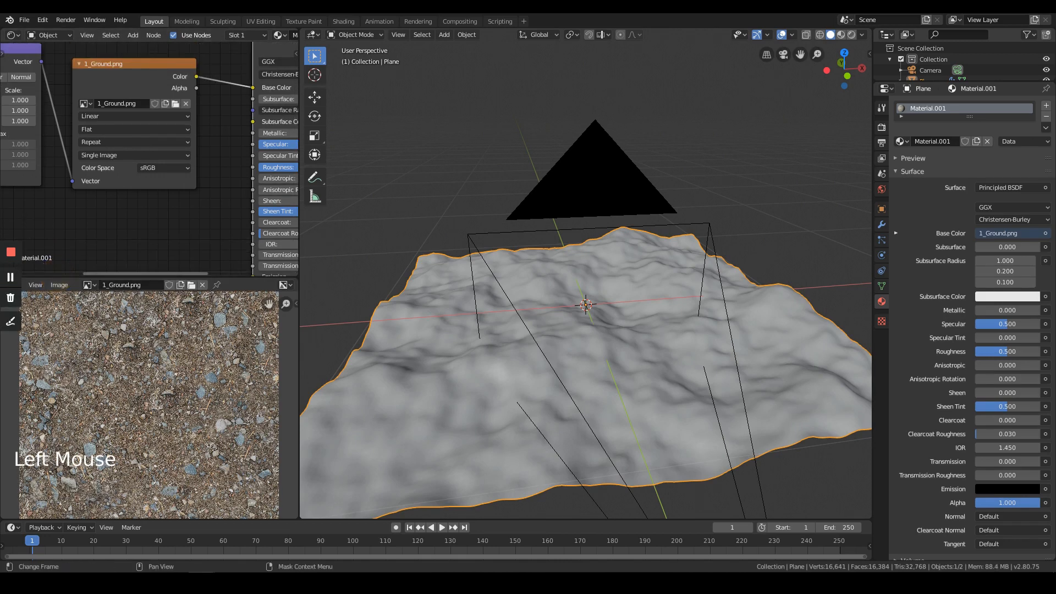
drag(298, 275, 295, 308)
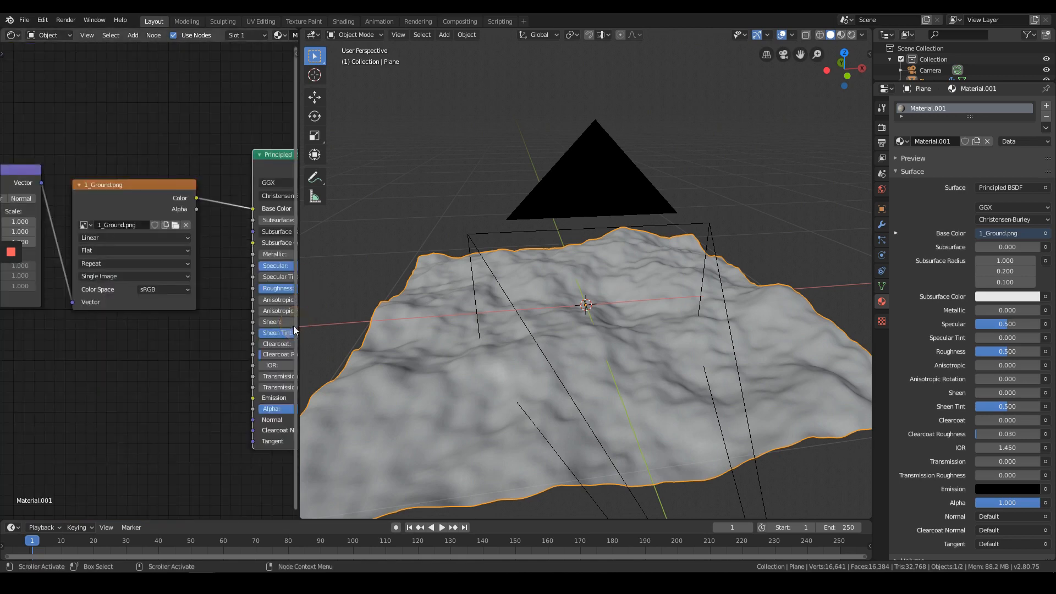
- Switch the 3D viewport to LookDev shading and inspect the ground texture across the landscape
middle_drag(520, 108, 570, 240)
scroll(570, 240, up, 3)
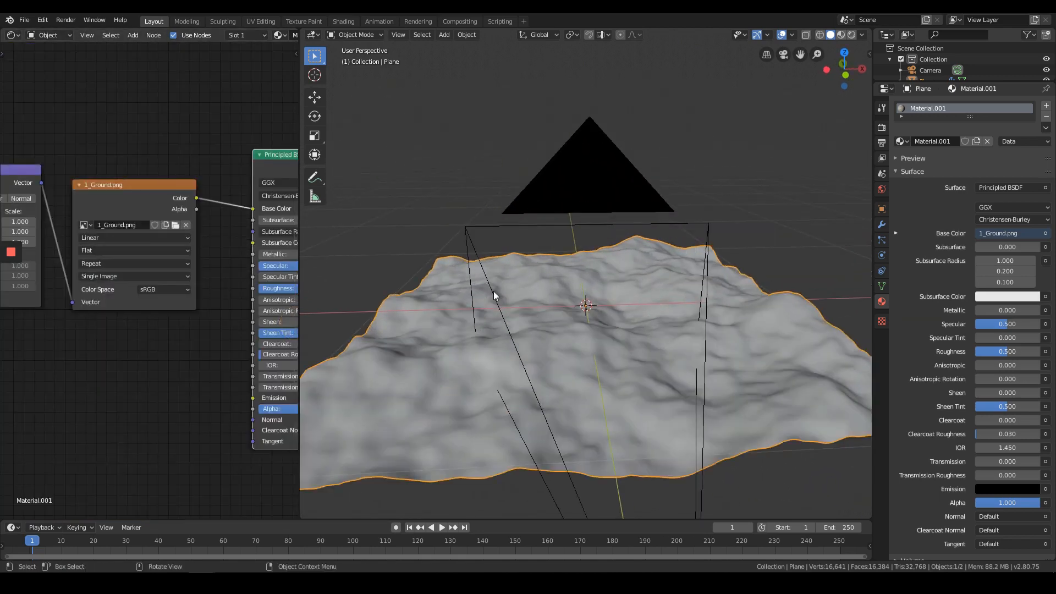
scroll(635, 335, up, 3)
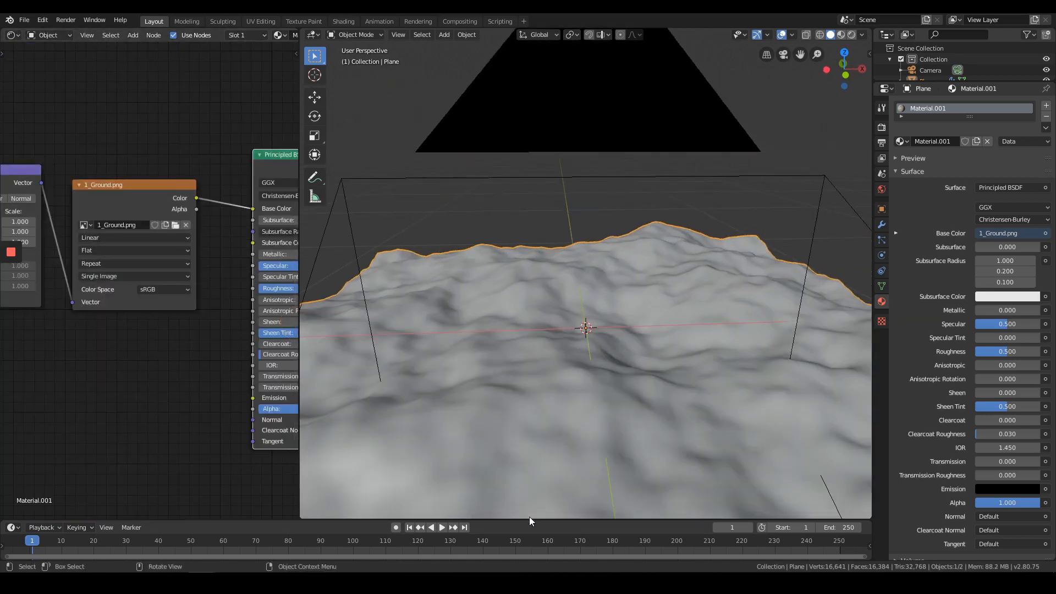
click(841, 36)
mouse_move(611, 331)
middle_down()
mouse_move(656, 368)
mouse_move(646, 147)
mouse_move(785, 132)
mouse_move(737, 186)
mouse_move(714, 179)
middle_up()
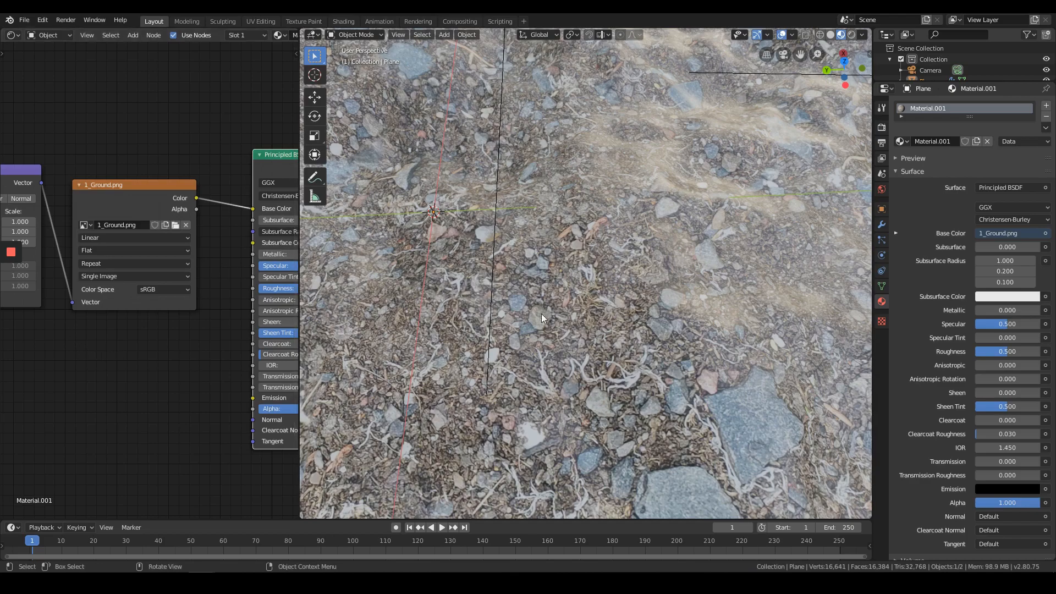
middle_drag(542, 313, 600, 209)
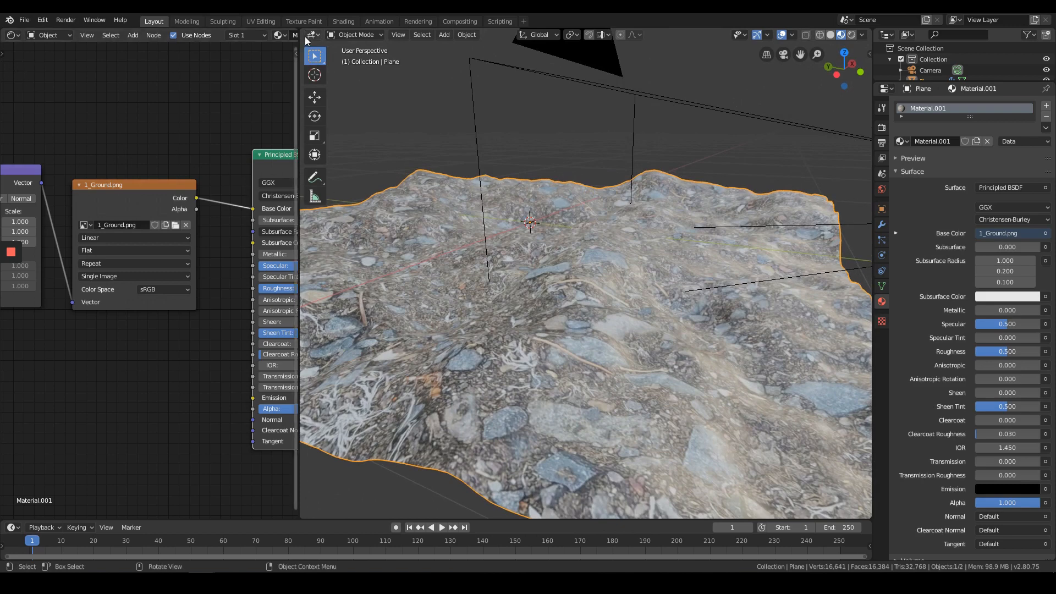
- Split the shader editor again, show a UV Editor in the lower area, and put the plane in Edit Mode
drag(295, 30, 295, 165)
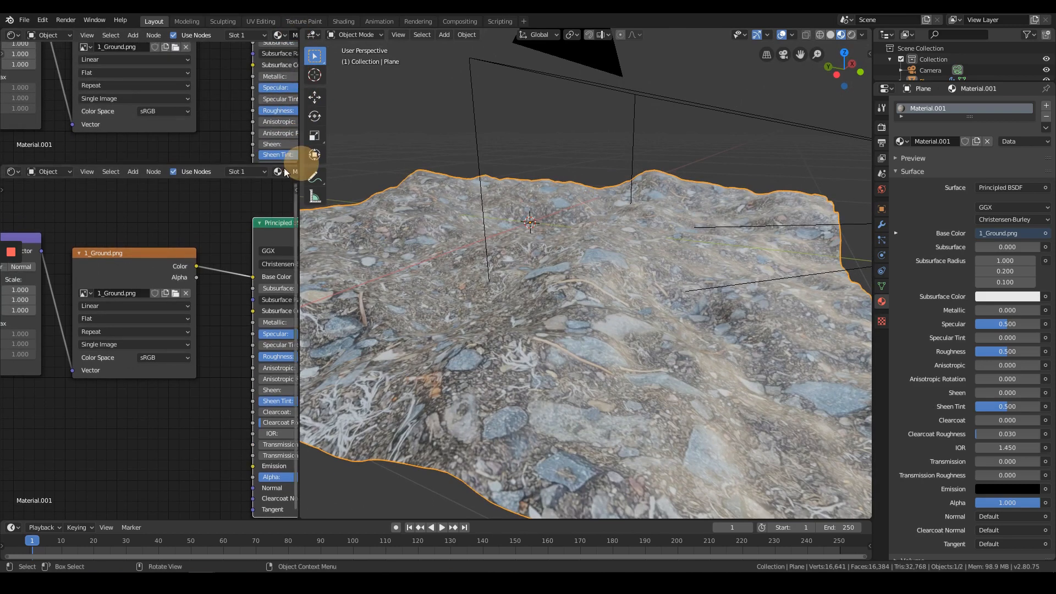
click(11, 171)
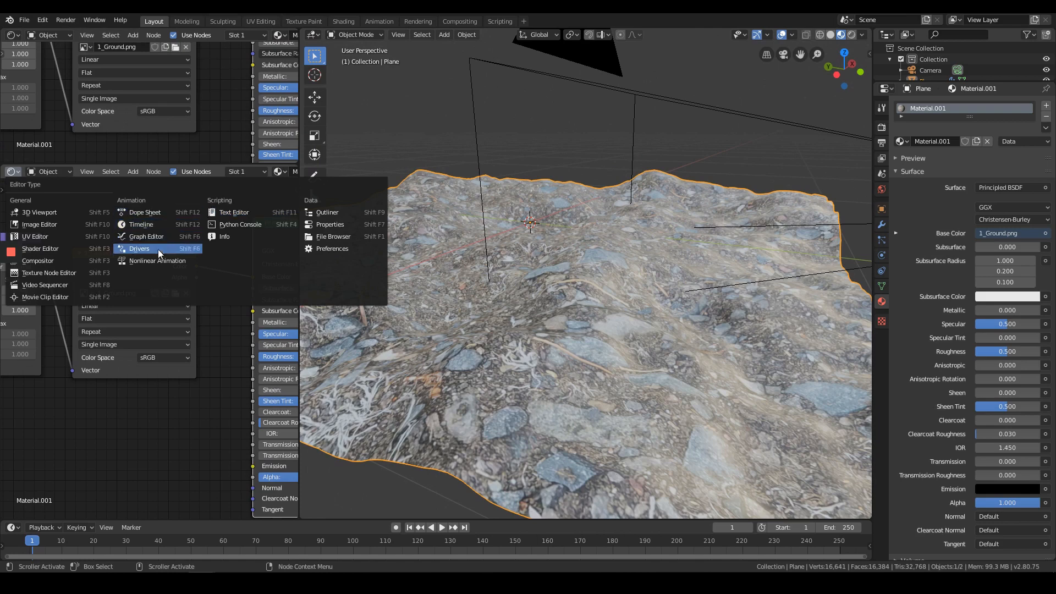
click(88, 237)
key(Tab)
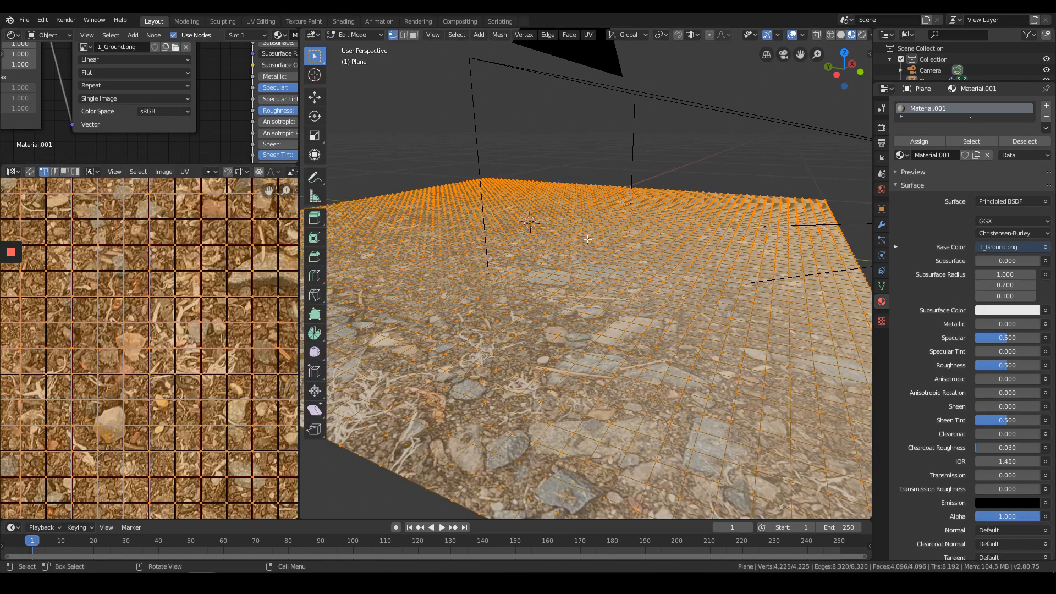
- Scale the plane's UVs by 2, return to Object Mode, and check the ground texture from the camera view
key(s)
key(2)
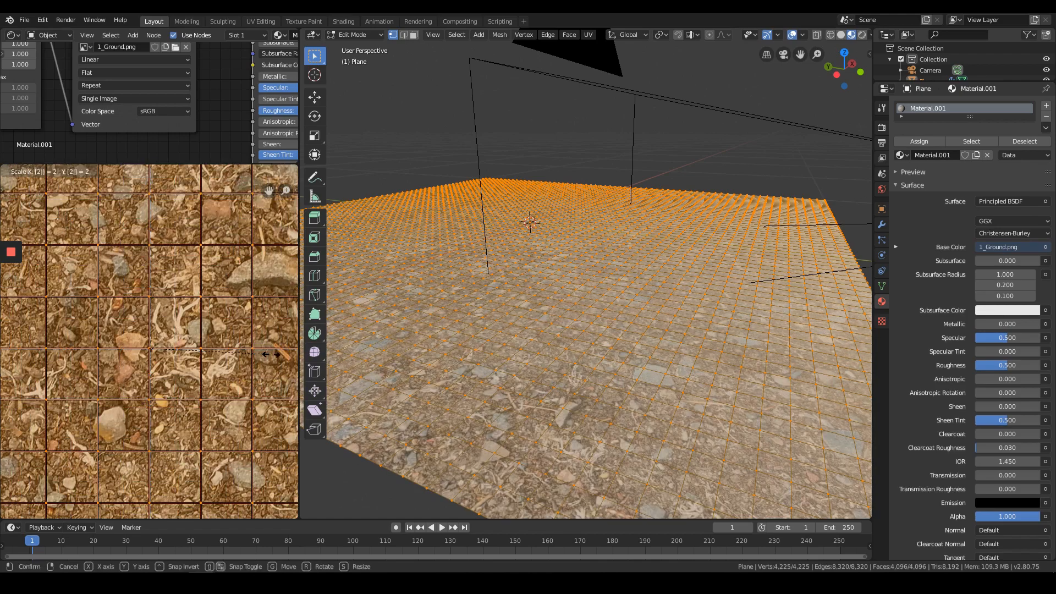
click(272, 353)
key(Tab)
scroll(626, 232, down, 3)
middle_drag(626, 232, 672, 277)
key(KP_0)
key(Home)
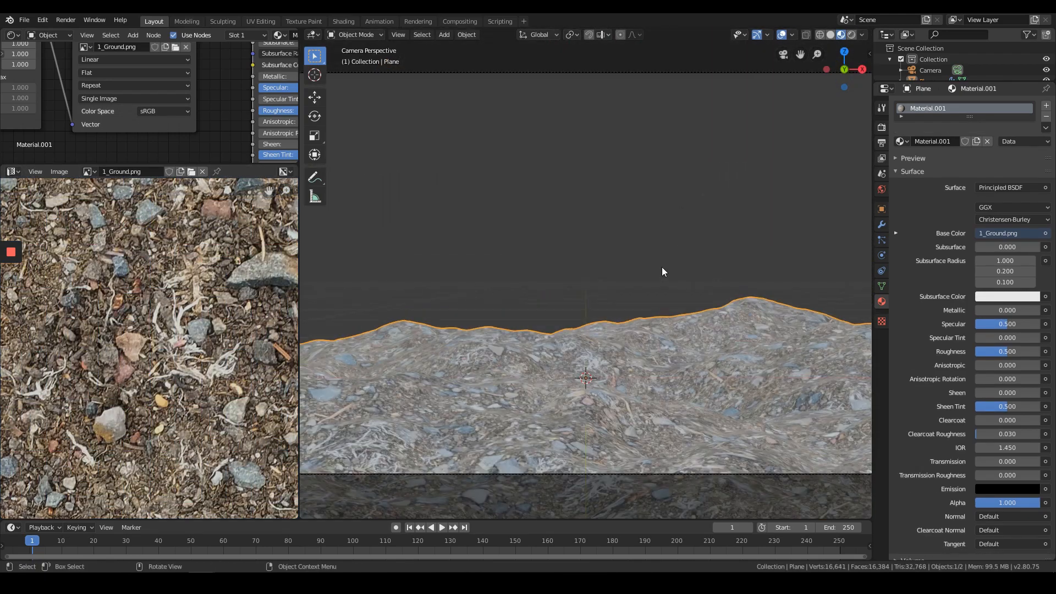
- Scale the plane's UVs by a further factor of 2 in Edit Mode and return to Object Mode
key(Tab)
key(s)
key(2)
key(Return)
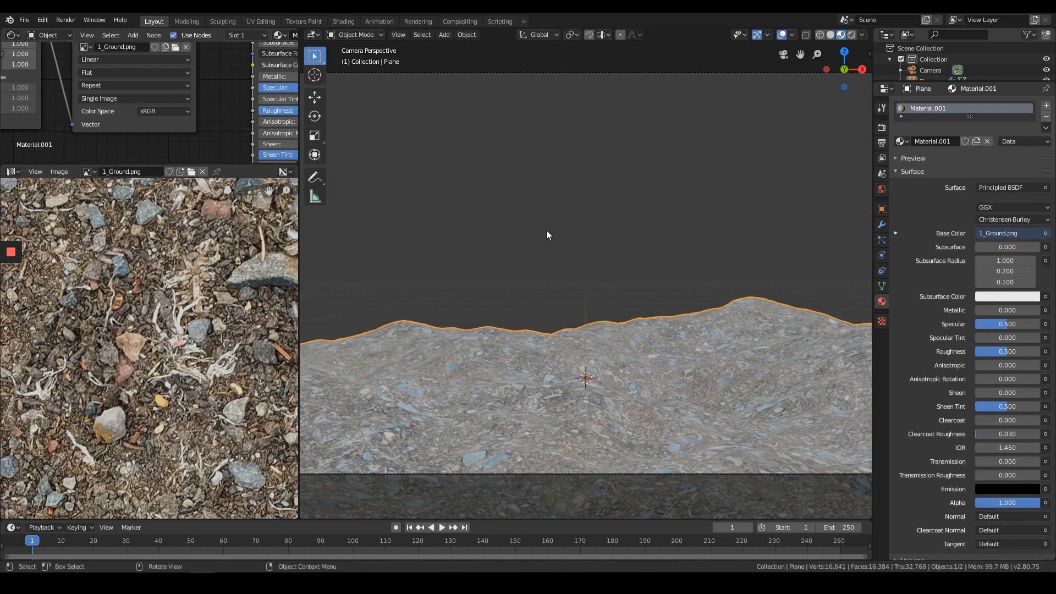
- Set the ground material's Specular value to 0 on the Principled BSDF node
middle_drag(319, 254, 281, 179)
middle_drag(297, 56, 238, 113)
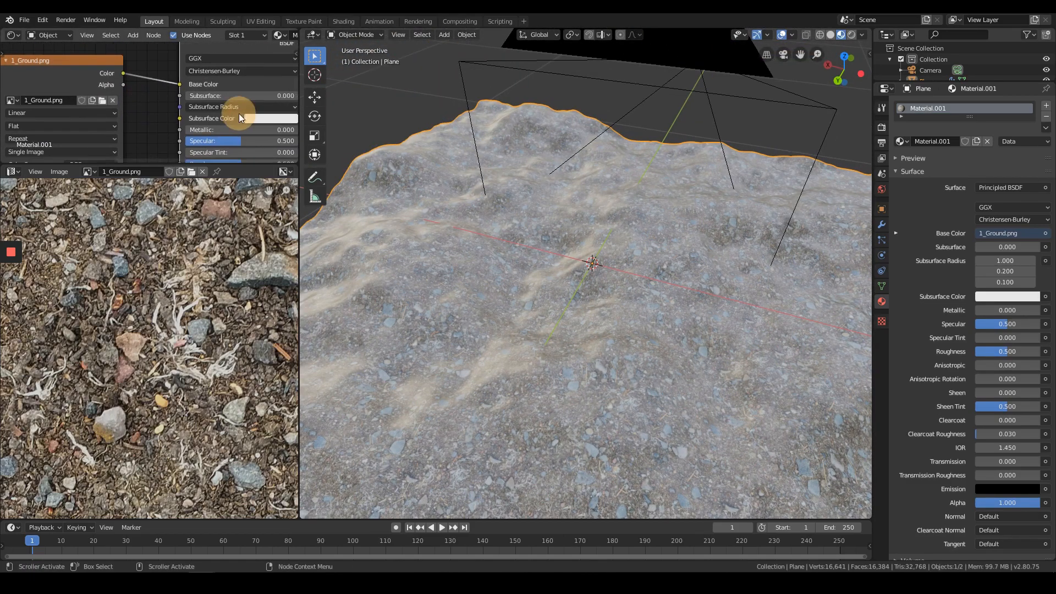
drag(252, 141, 144, 153)
scroll(935, 258, down, 2)
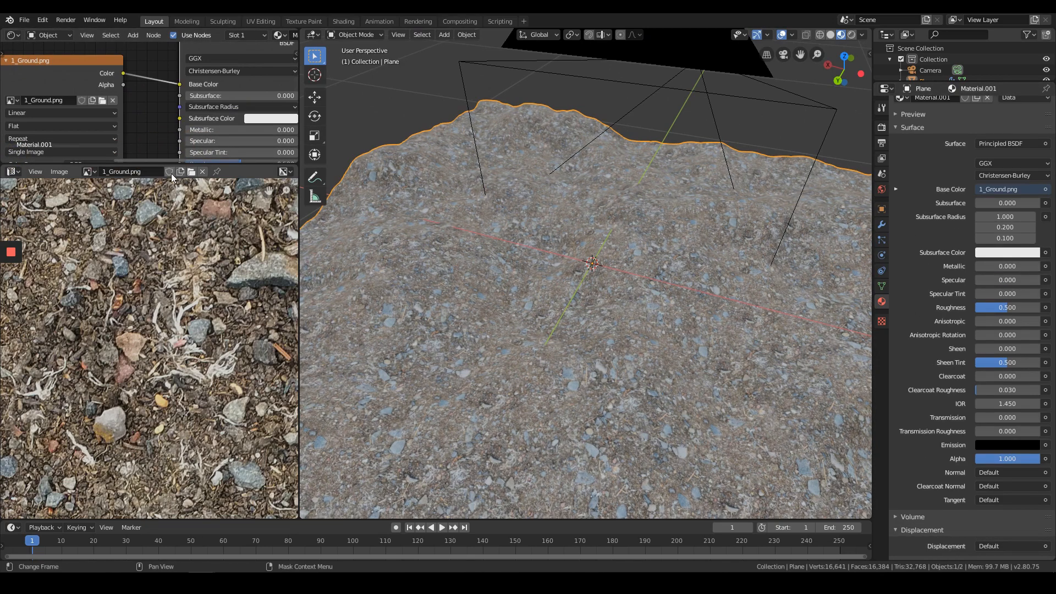
scroll(95, 125, down, 5)
middle_drag(88, 118, 208, 90)
scroll(124, 105, up, 5)
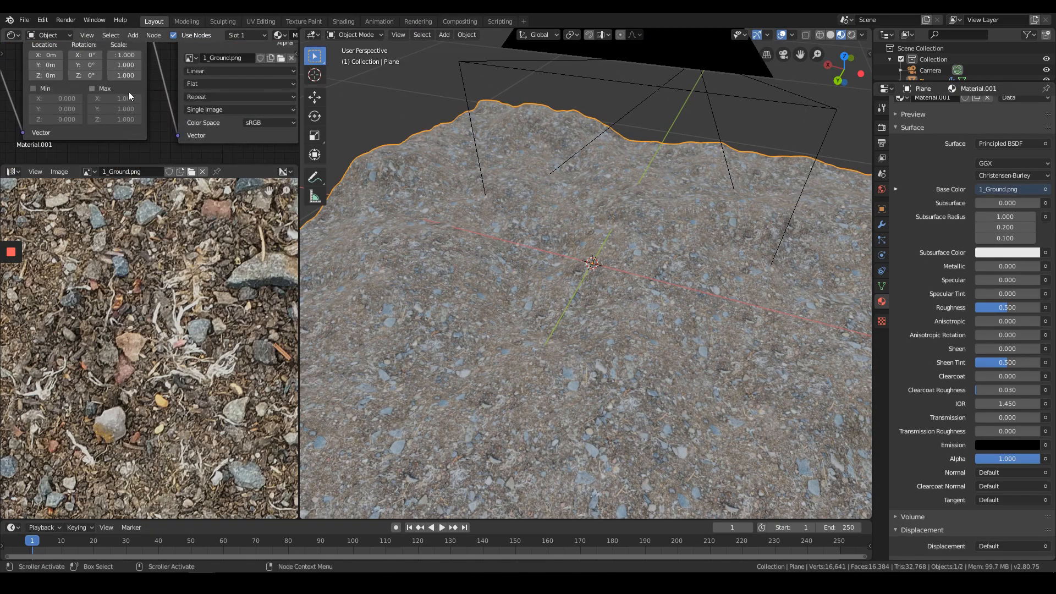
middle_drag(128, 92, 158, 121)
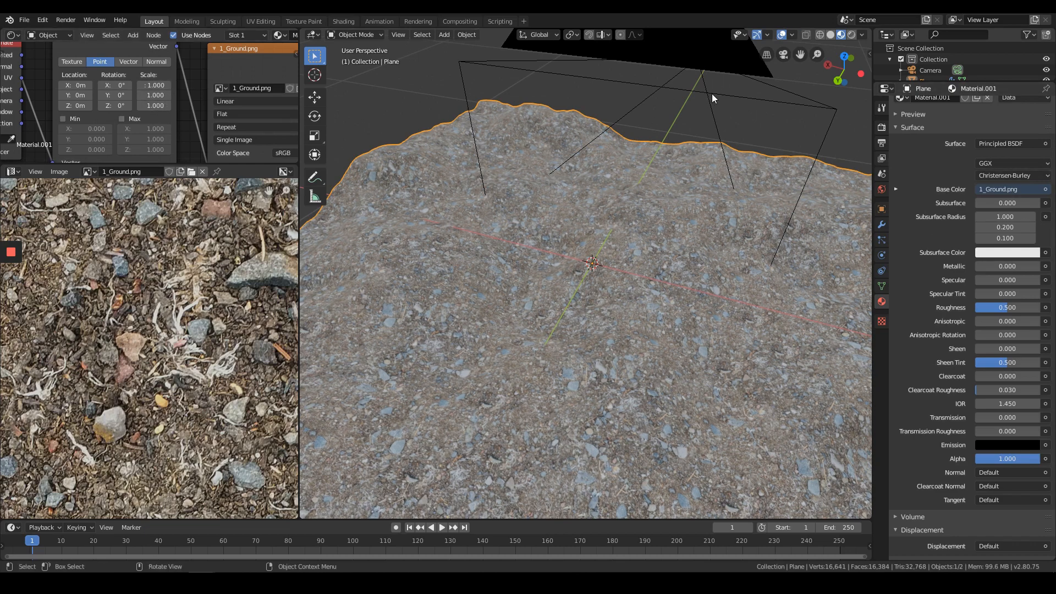
- Collapse the plane's existing modifiers and add a second Subdivision Surface modifier with Render subdivisions set to 1
click(881, 224)
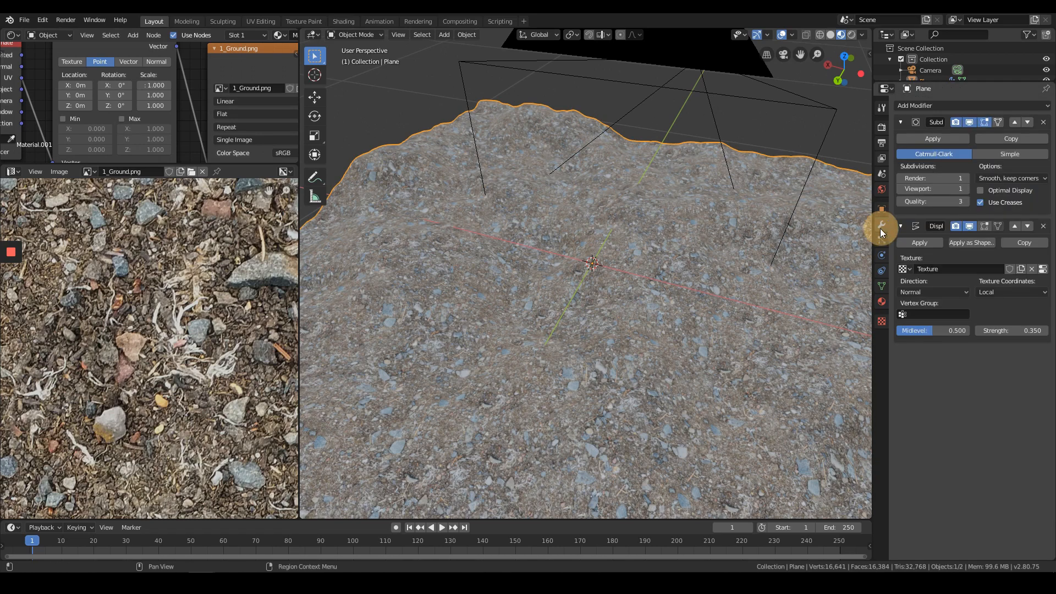
click(902, 123)
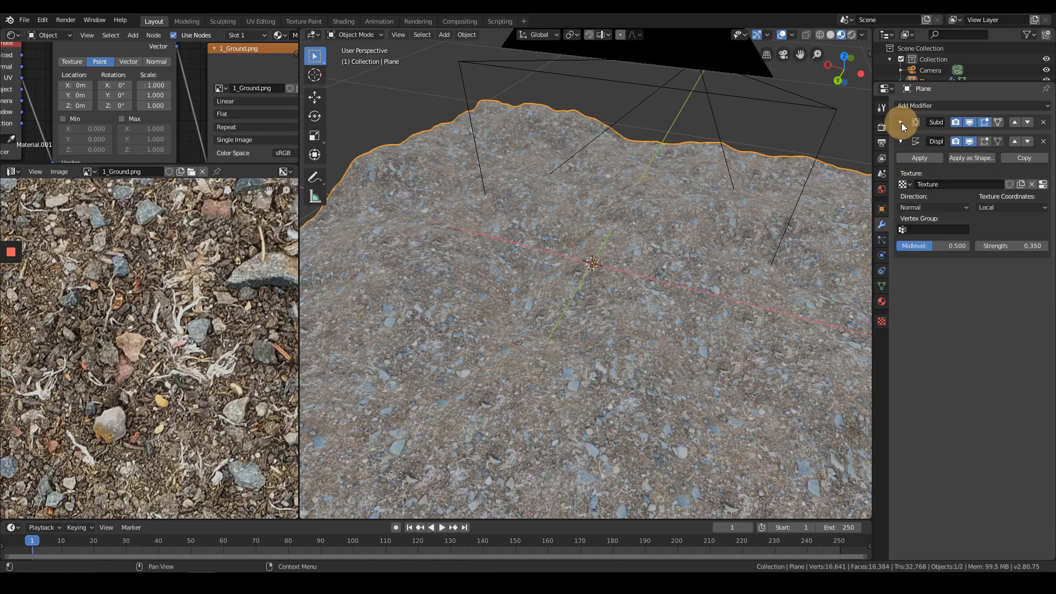
click(902, 137)
click(936, 105)
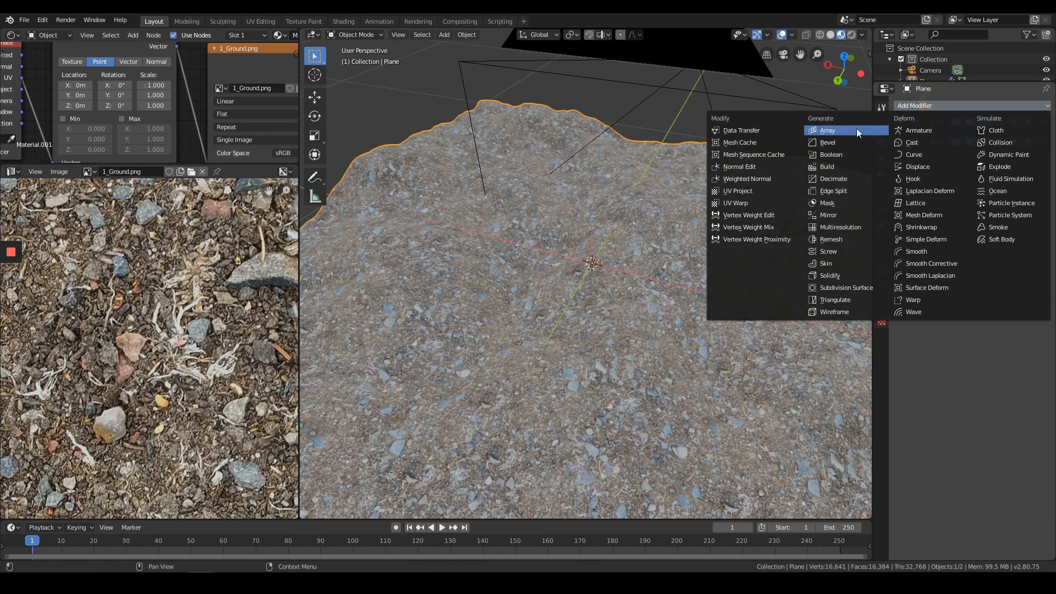
click(840, 287)
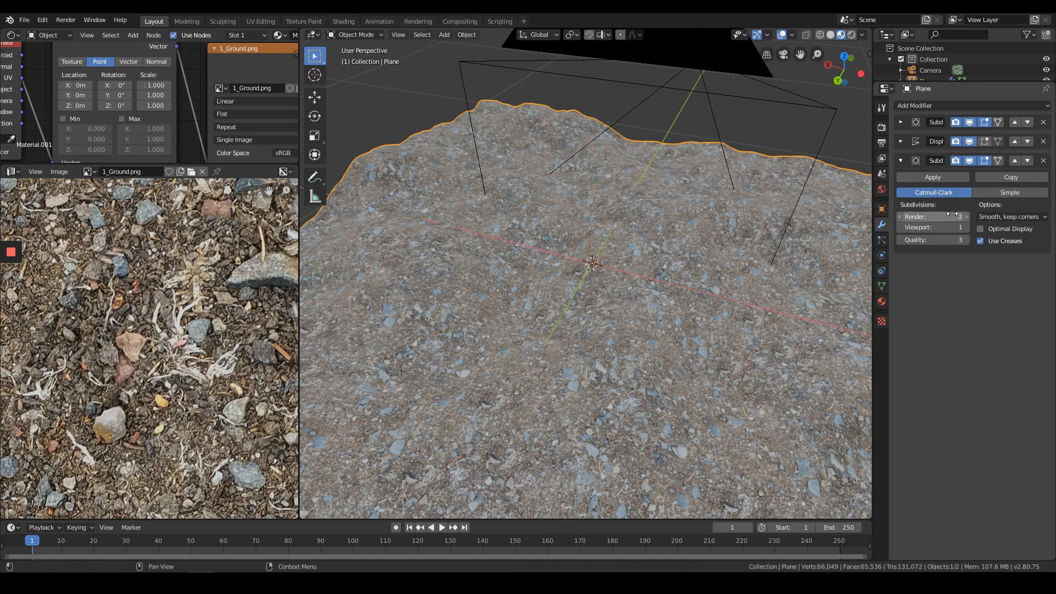
drag(931, 220, 919, 217)
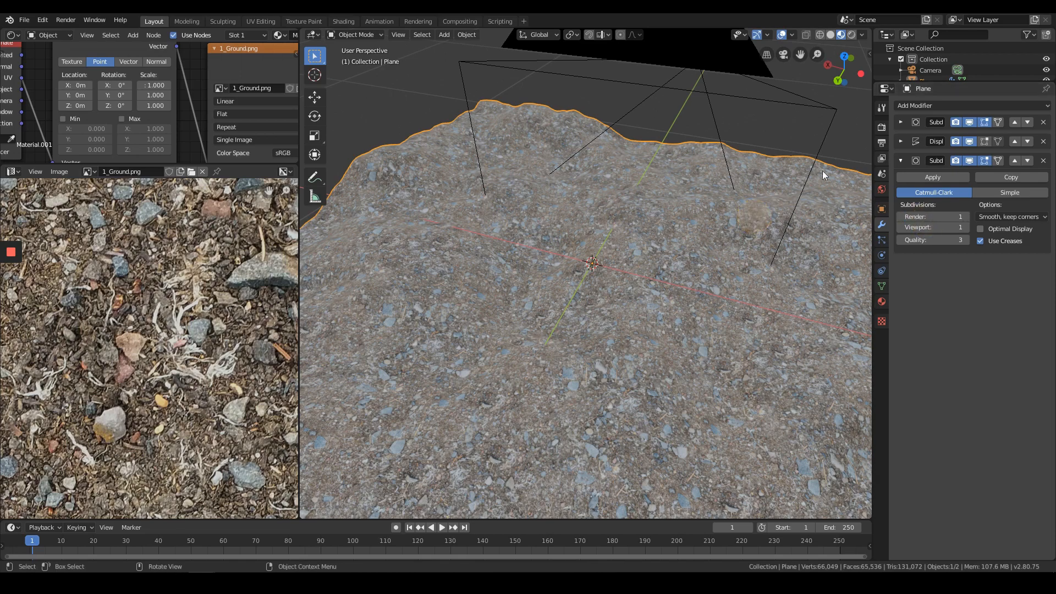
- Preview the landscape in Rendered shading, return to LookDev, and inspect the surface from another angle
mouse_move(823, 171)
middle_down()
mouse_move(737, 267)
mouse_move(722, 263)
middle_up()
key(z)
middle_drag(694, 252, 671, 263)
key(z)
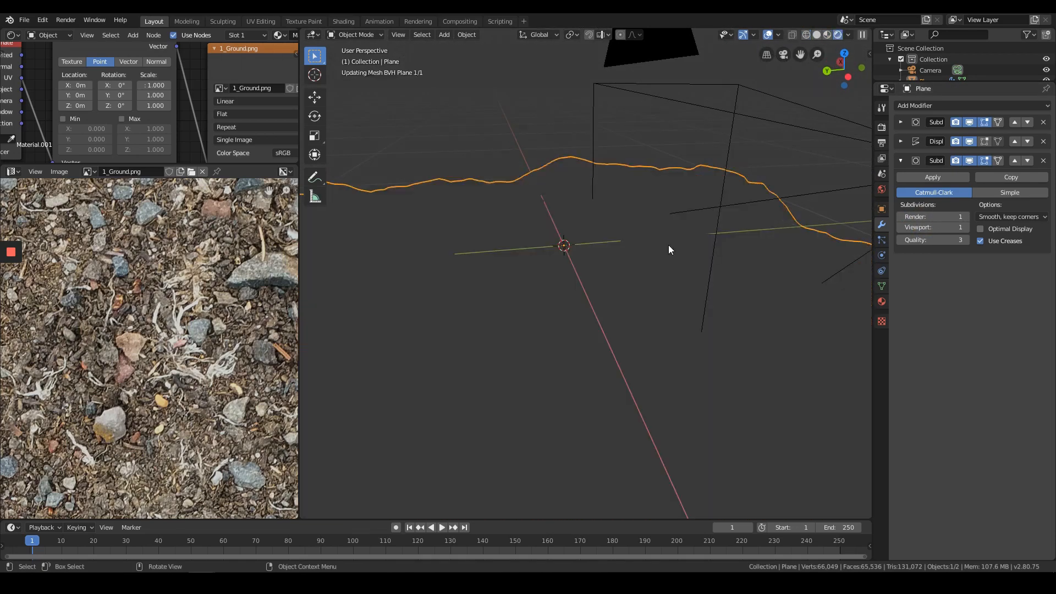
key(z)
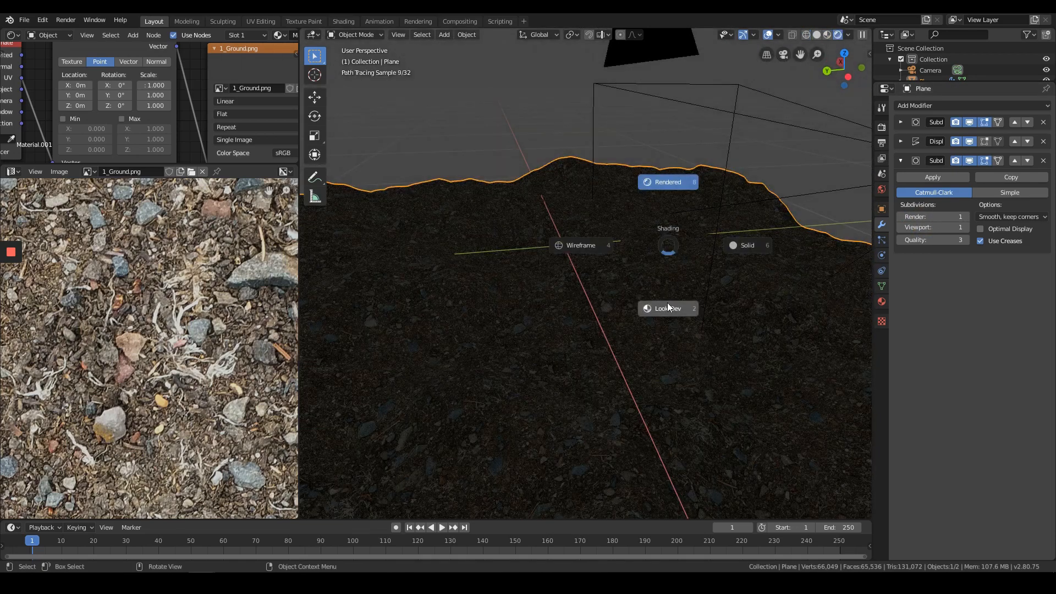
click(667, 305)
mouse_move(669, 303)
middle_down()
mouse_move(660, 245)
mouse_move(677, 237)
middle_up()
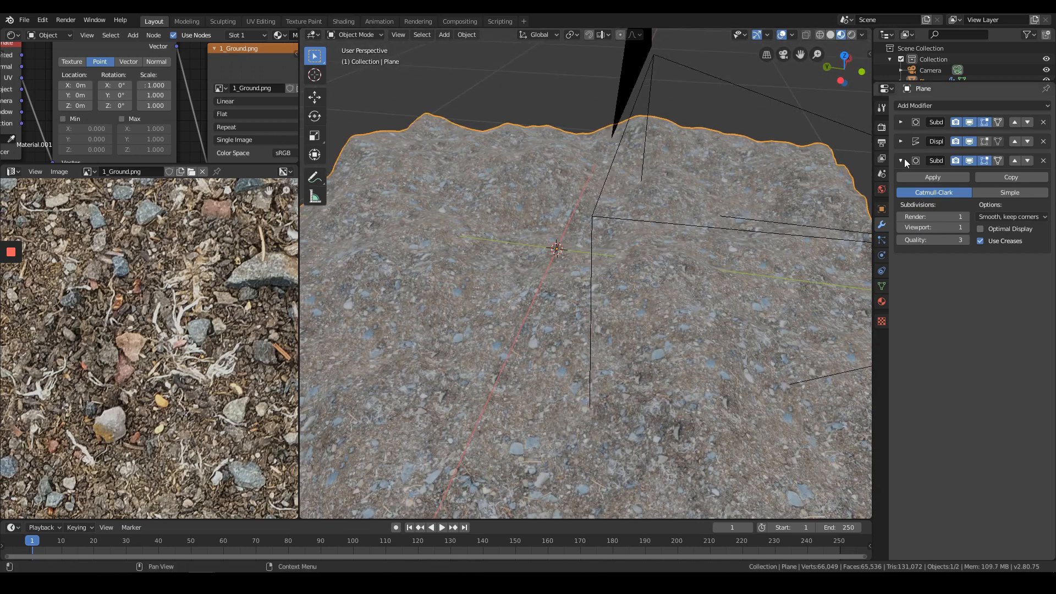
- Add a second Displace modifier to the plane, give it a new texture, and open that texture's settings
click(923, 105)
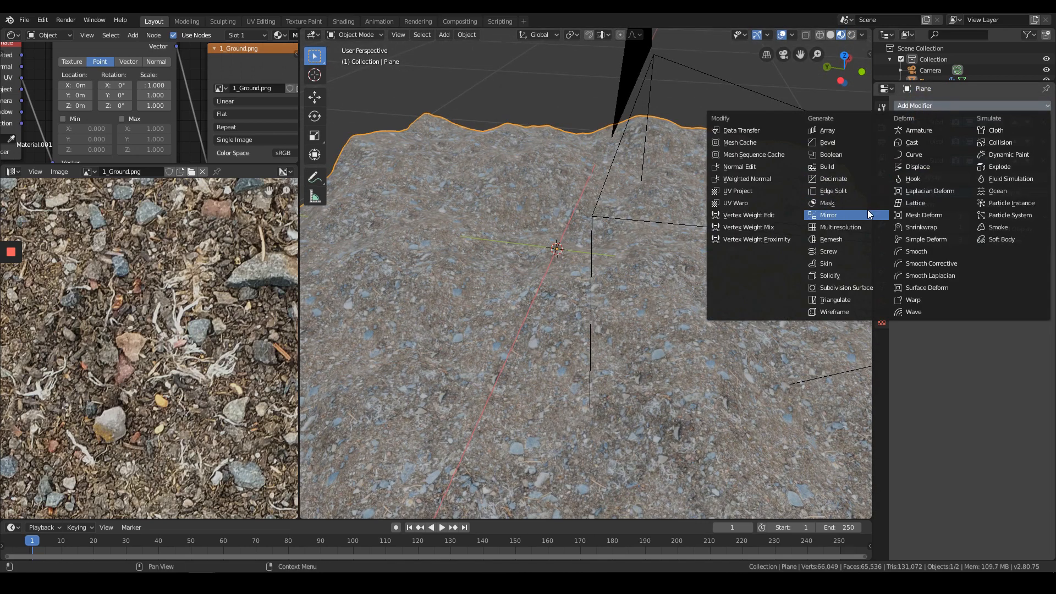
click(938, 166)
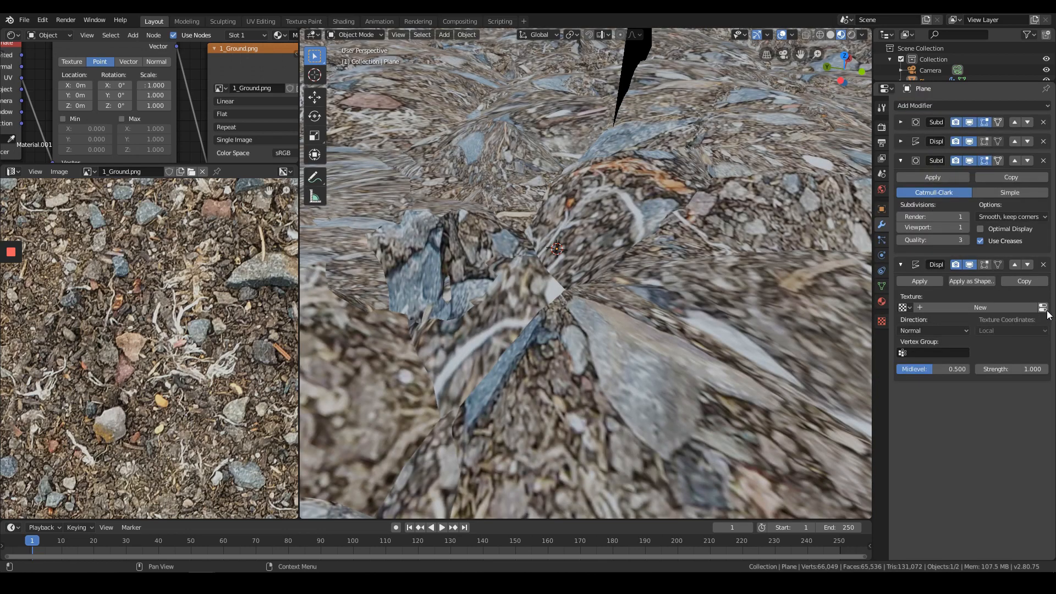
click(1001, 308)
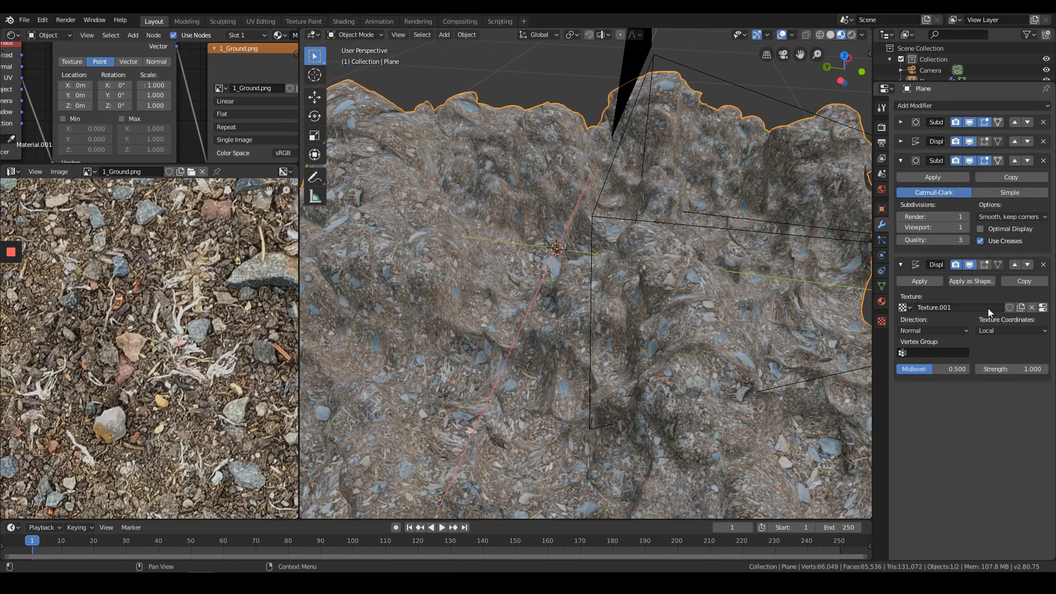
click(1042, 308)
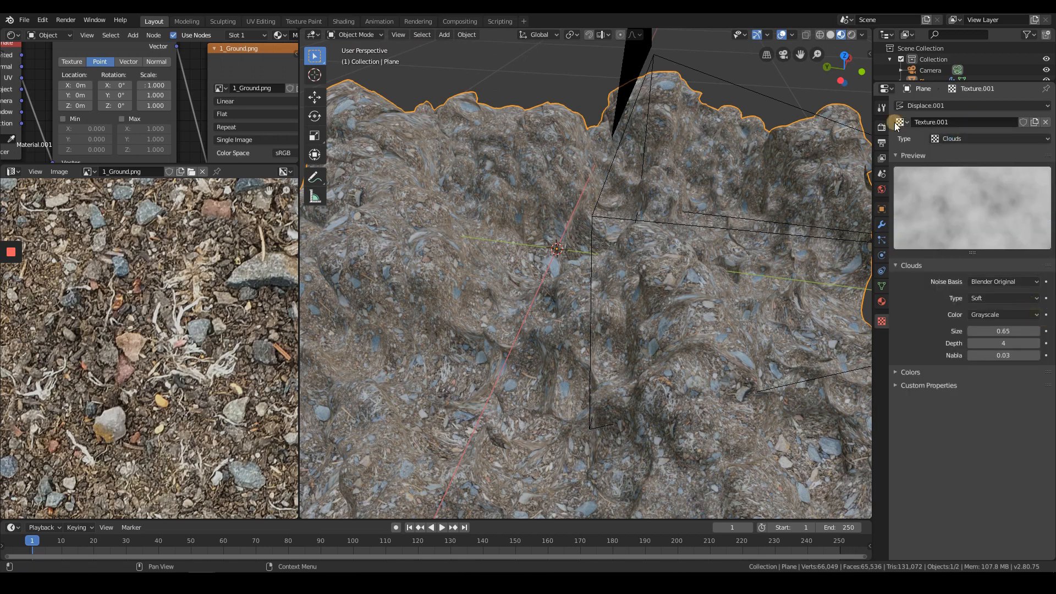
- Change the new displacement texture's type to Image or Movie and load 1_Ground-bump.png from the 10_Tutorial1 folder
click(894, 122)
click(894, 122)
click(956, 137)
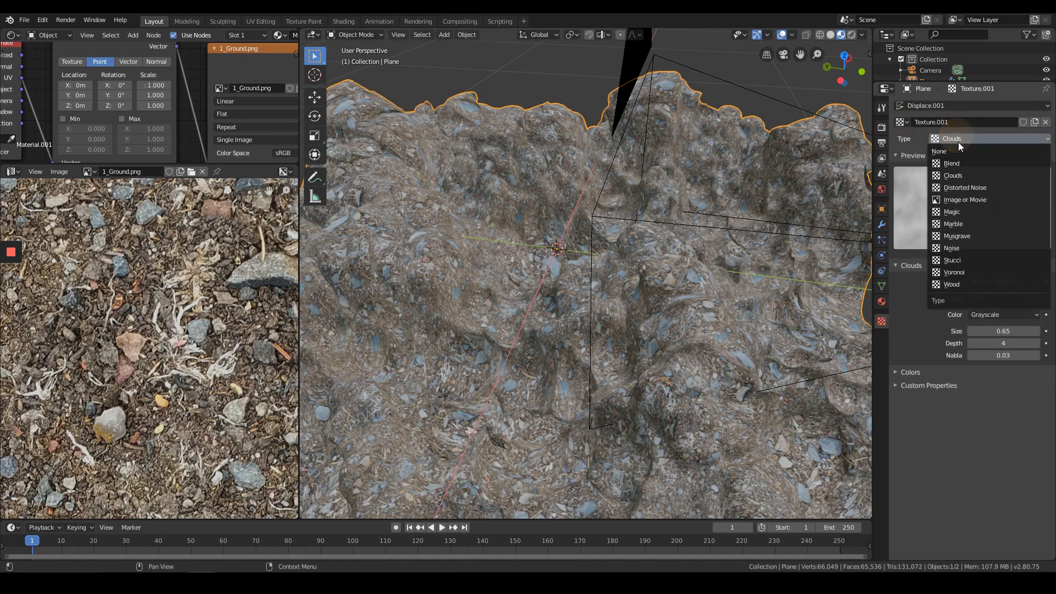
click(979, 200)
click(1007, 296)
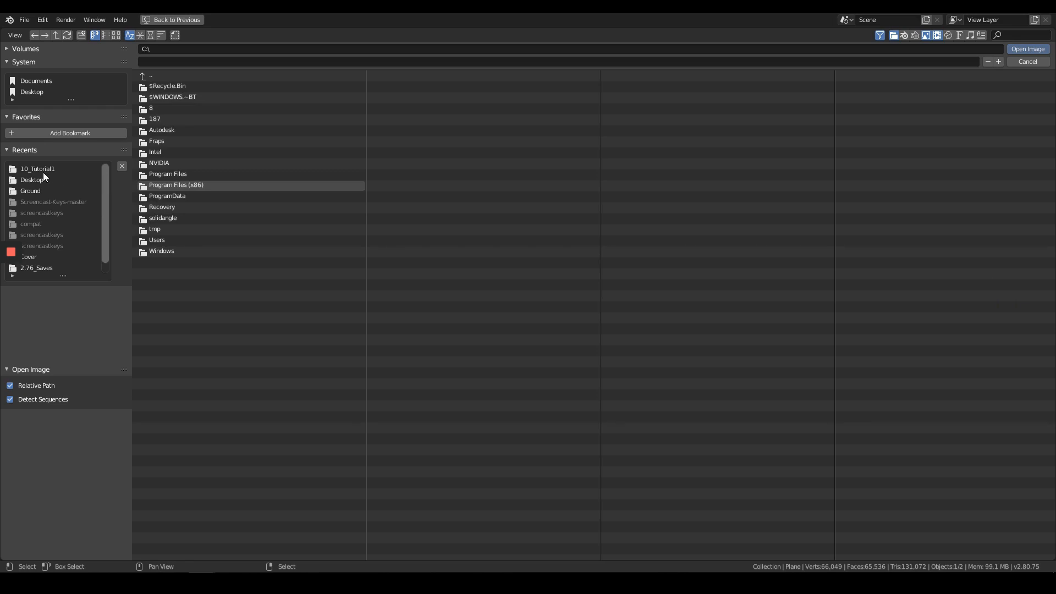
click(54, 168)
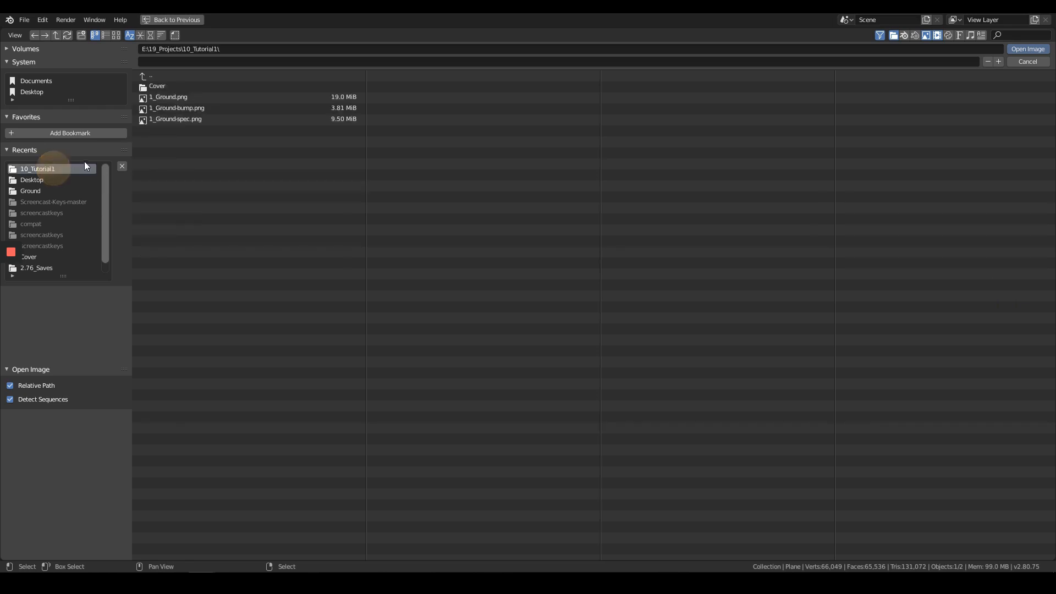
double_click(202, 108)
middle_drag(655, 317, 663, 248)
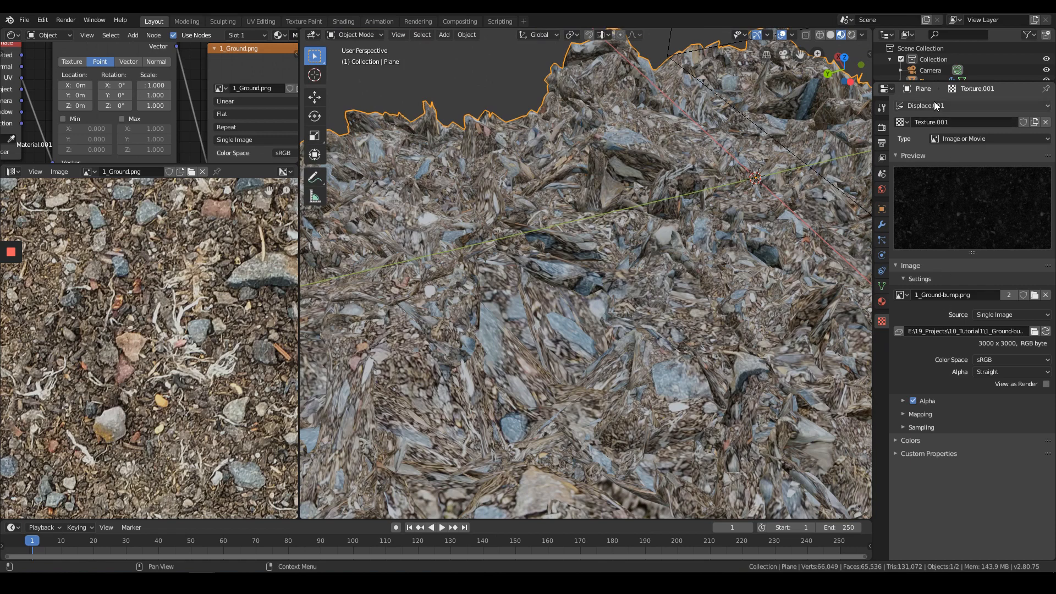
- Set the strength of the second Displace modifier to 0.05
click(883, 225)
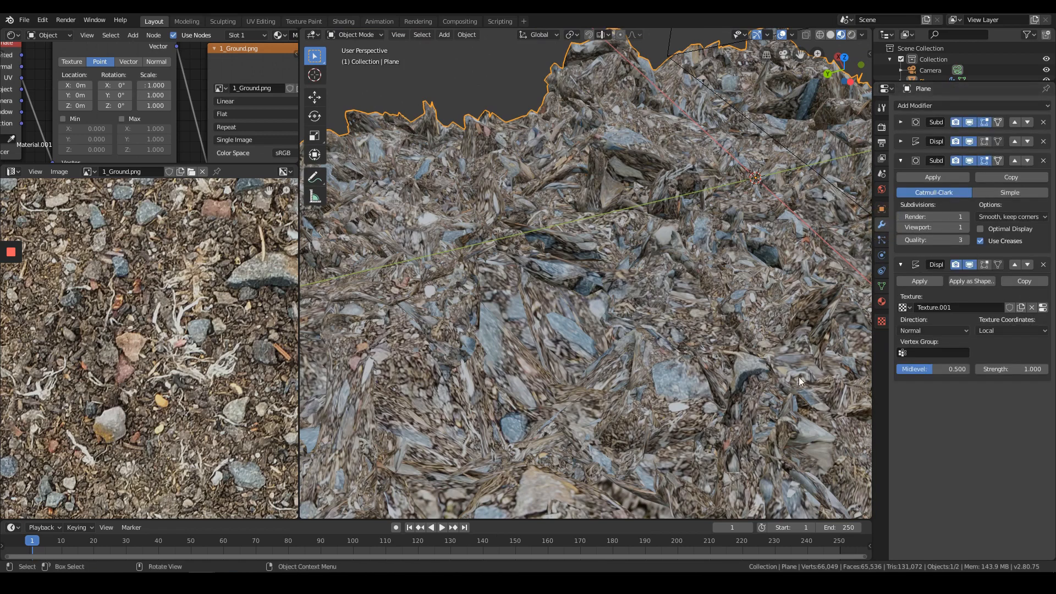
click(1007, 369)
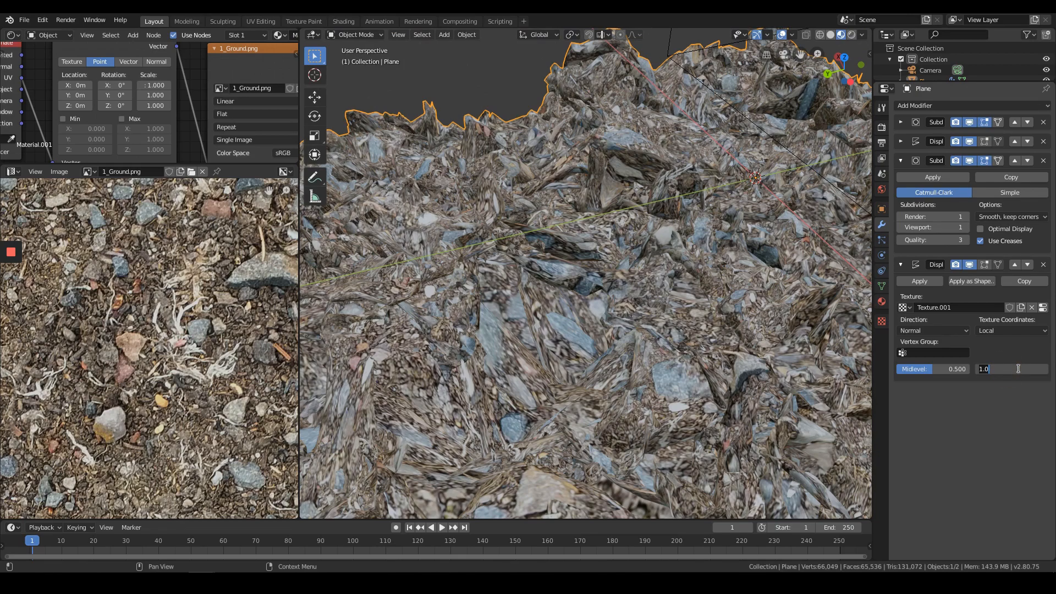
text(.05)
key(Return)
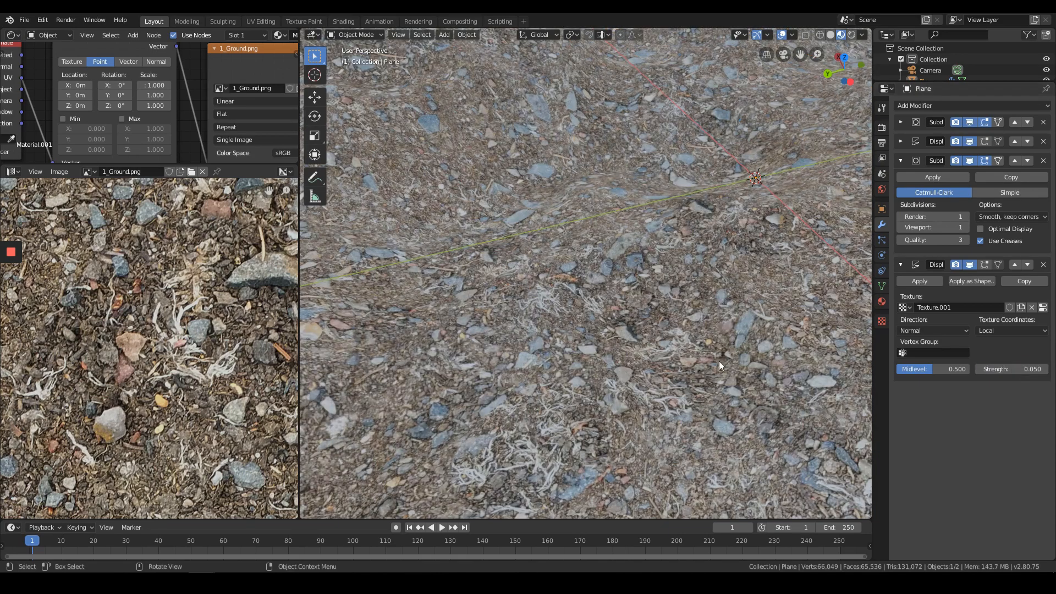
- Inspect the displaced ground up close and raise the second Displace modifier's strength to 0.07
middle_drag(718, 361, 642, 329)
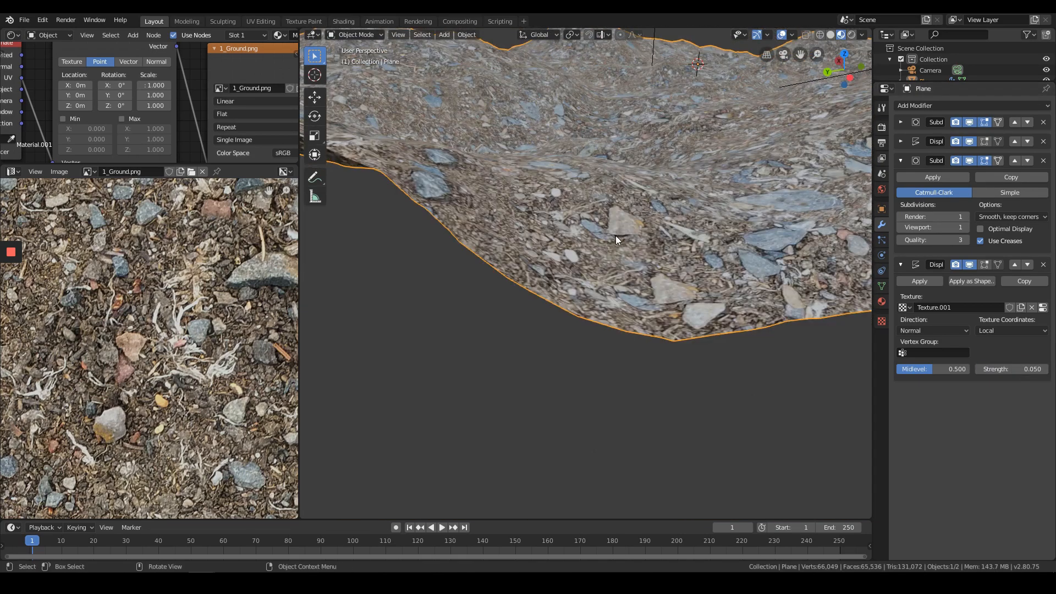
shift+middle_drag(619, 237, 674, 314)
click(1021, 368)
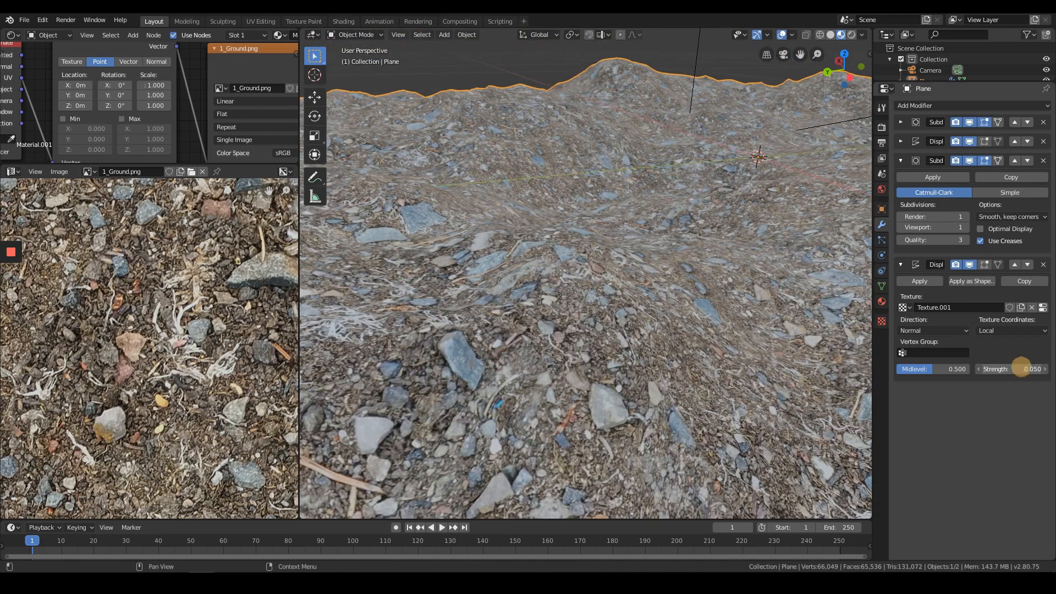
key(Return)
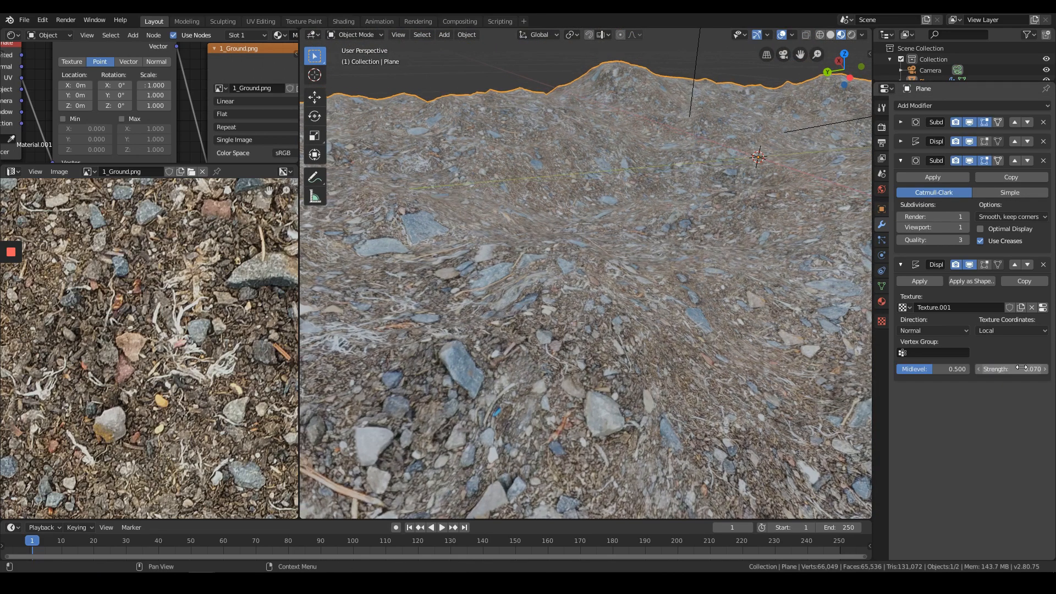
middle_drag(654, 268, 671, 261)
shift+middle_drag(644, 265, 577, 331)
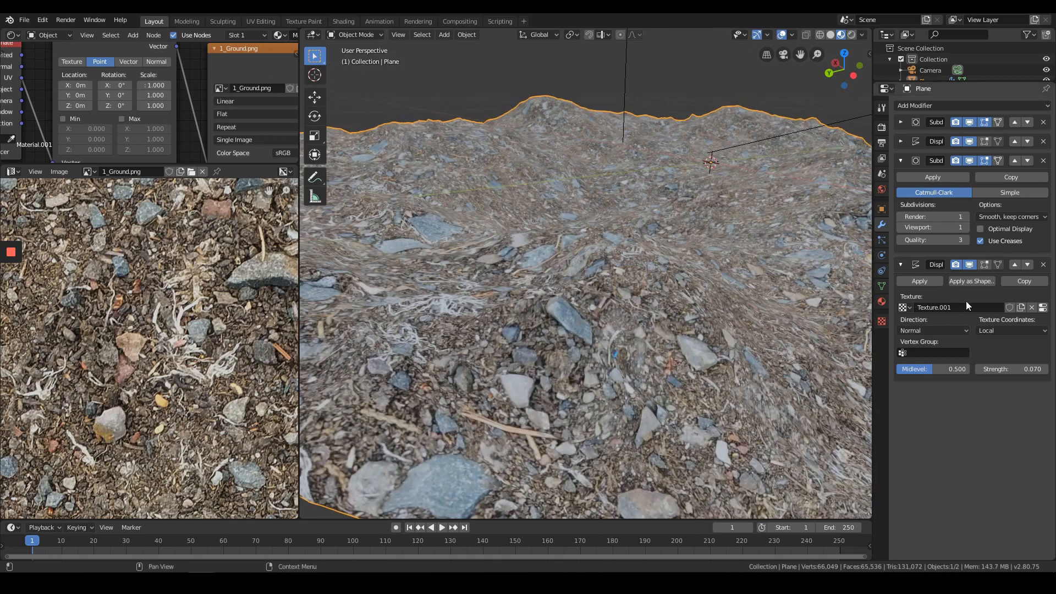
- Set the second Displace modifier's texture coordinates to UV
click(999, 325)
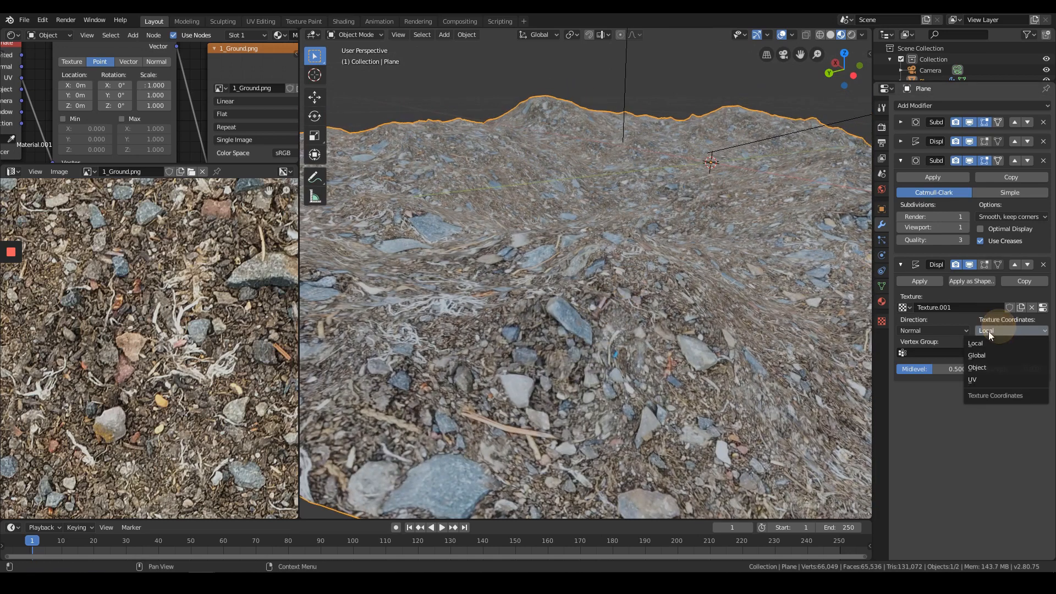
click(986, 377)
ctrl+middle_drag(625, 249, 619, 236)
- Switch the 3D viewport to Solid shading and examine the displaced surface from above
key(z)
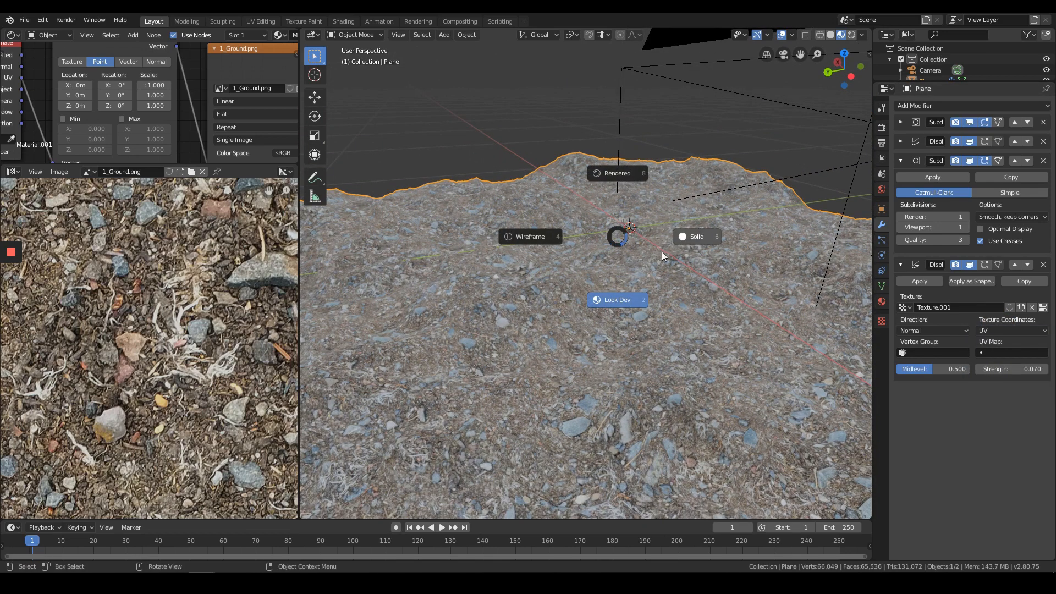
click(686, 242)
middle_drag(687, 242, 658, 328)
middle_drag(648, 220, 602, 286)
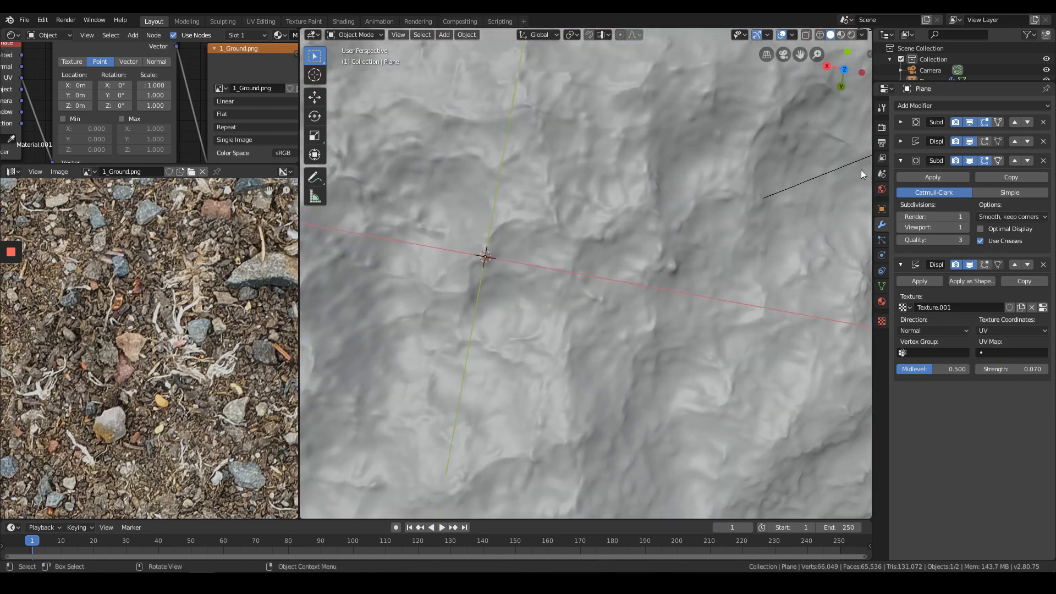
- Set the second Subdivision Surface modifier's Viewport subdivisions to 2 and check the finer relief across the landscape
click(967, 227)
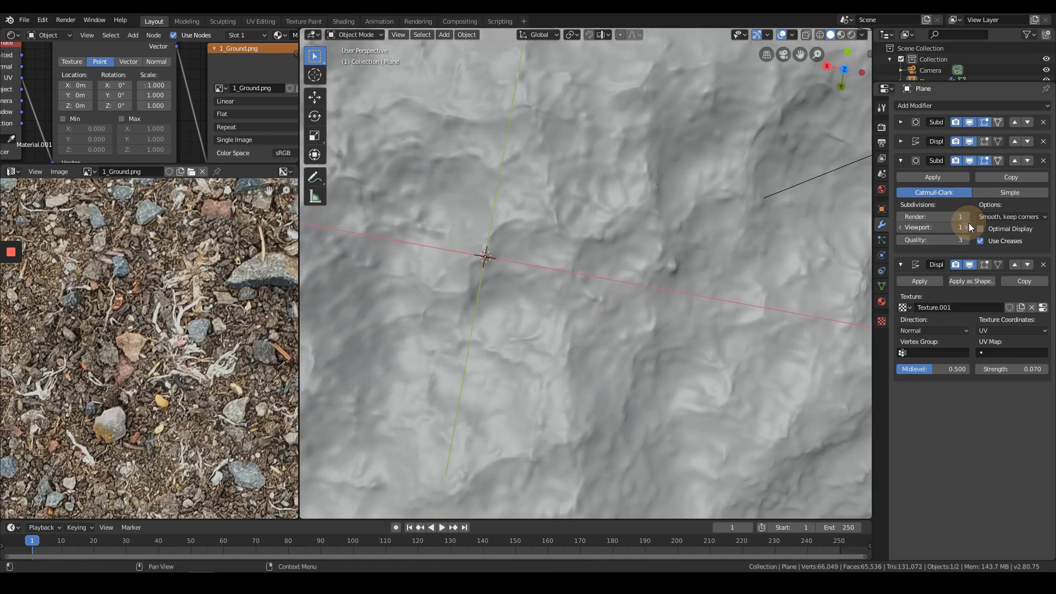
scroll(683, 319, down, 6)
middle_drag(683, 319, 530, 303)
scroll(732, 243, up, 6)
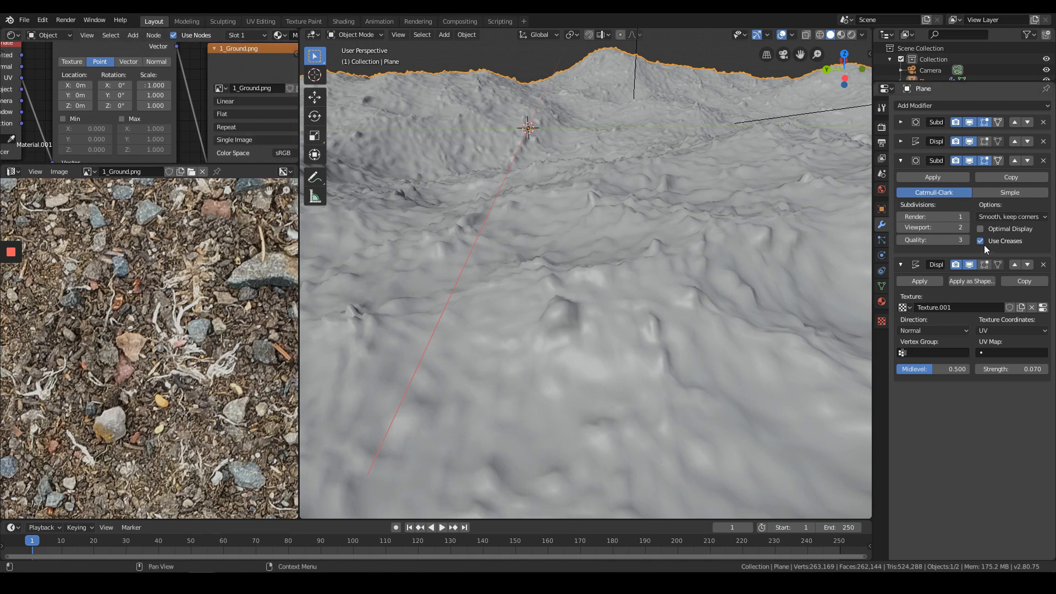
- Set the second Subdivision Surface modifier's Render subdivisions to 2 and the first one's Viewport subdivisions to 0
click(969, 217)
middle_drag(616, 217, 589, 271)
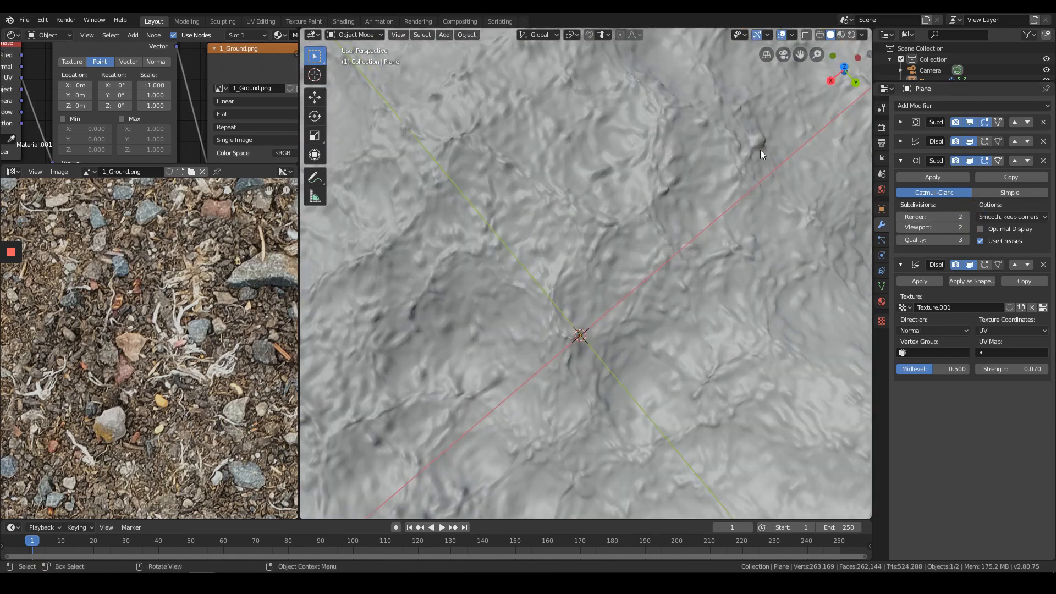
click(901, 122)
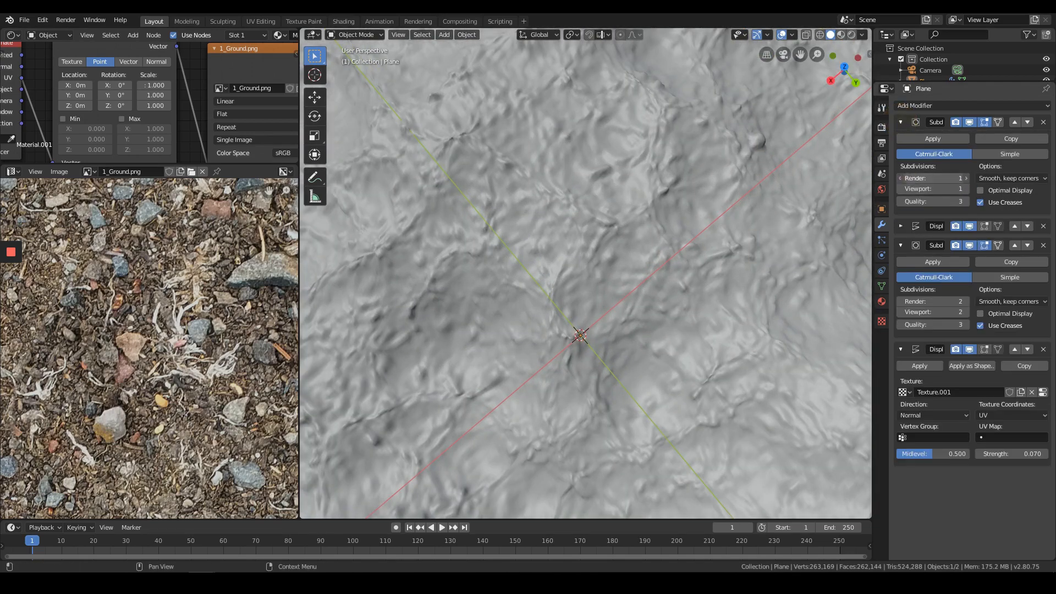
click(904, 178)
click(888, 189)
middle_drag(649, 275, 652, 243)
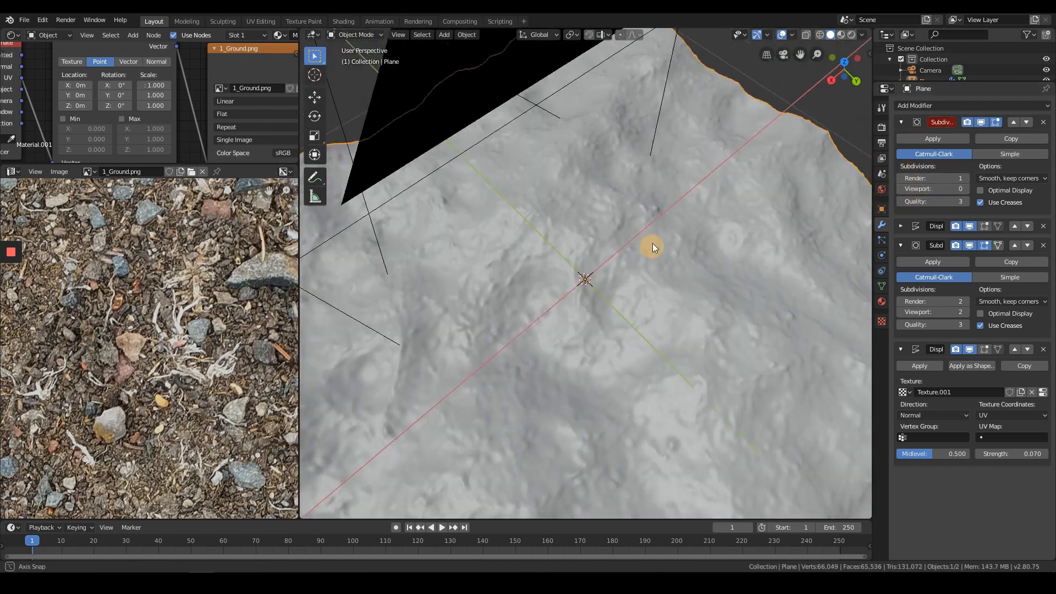
- Set the second Subdivision Surface modifier's Render and Viewport subdivisions to 3 and check the surface detail
click(967, 301)
click(966, 311)
scroll(665, 308, down, 5)
middle_drag(662, 303, 658, 330)
scroll(658, 330, up, 4)
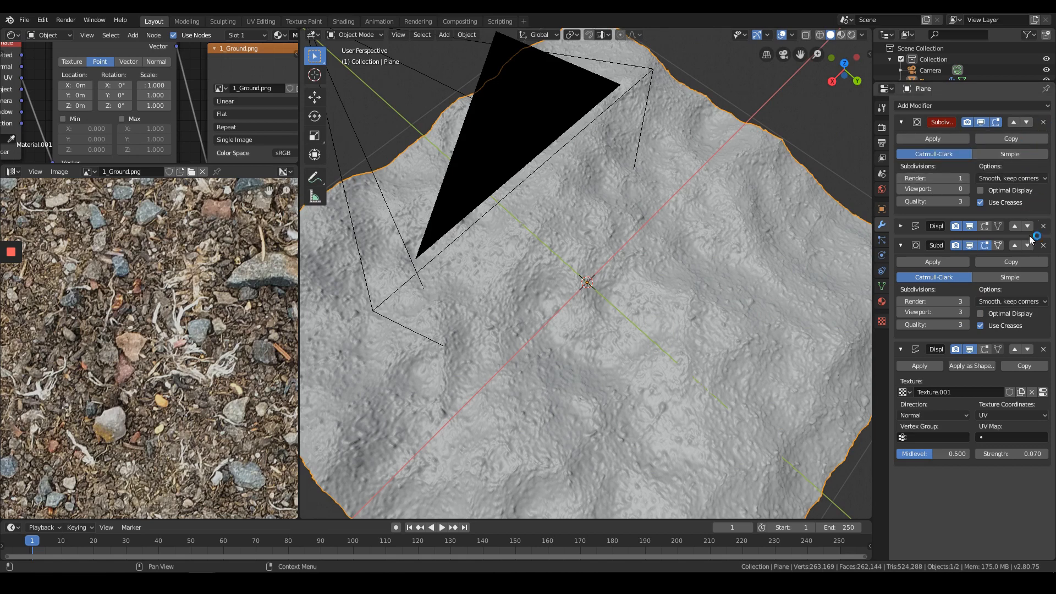
- Set the depth of the first Displace modifier's Clouds texture to 3 and inspect the terrain up close
click(901, 226)
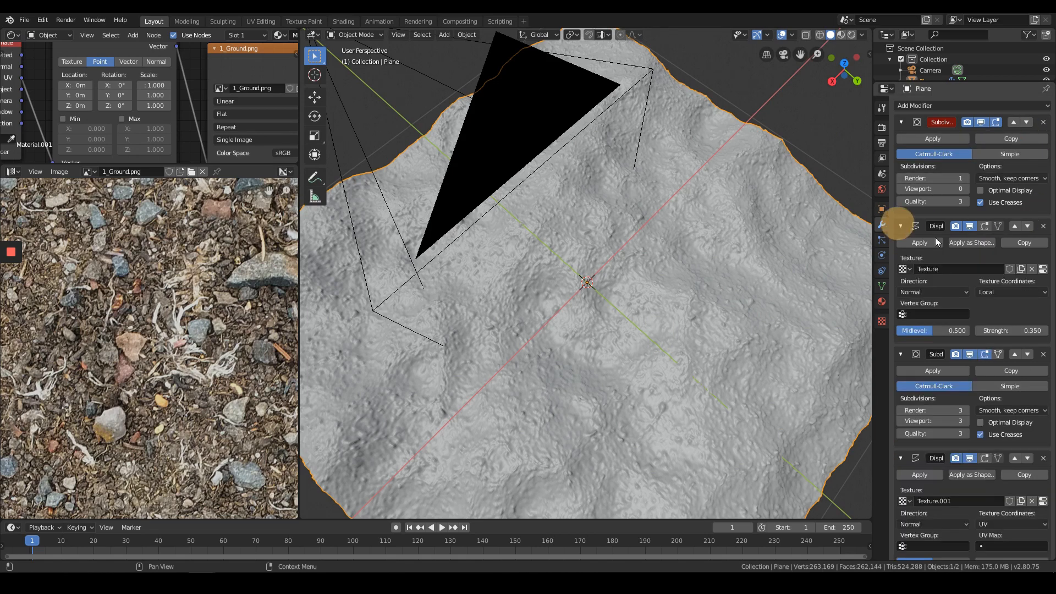
click(1042, 269)
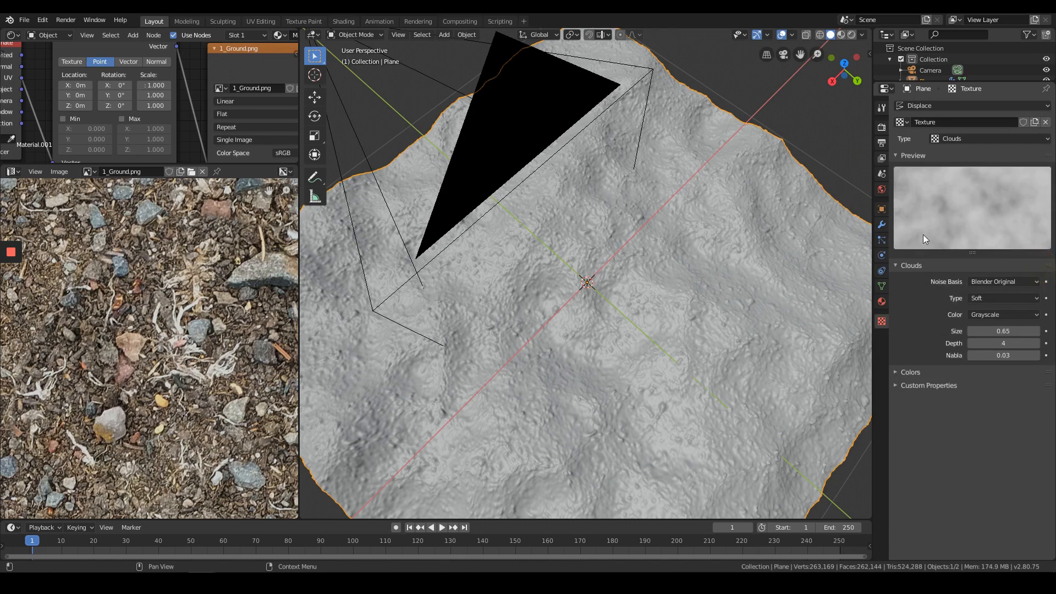
click(970, 341)
scroll(741, 207, down, 3)
middle_drag(741, 209, 704, 171)
scroll(719, 149, up, 3)
middle_drag(658, 256, 652, 232)
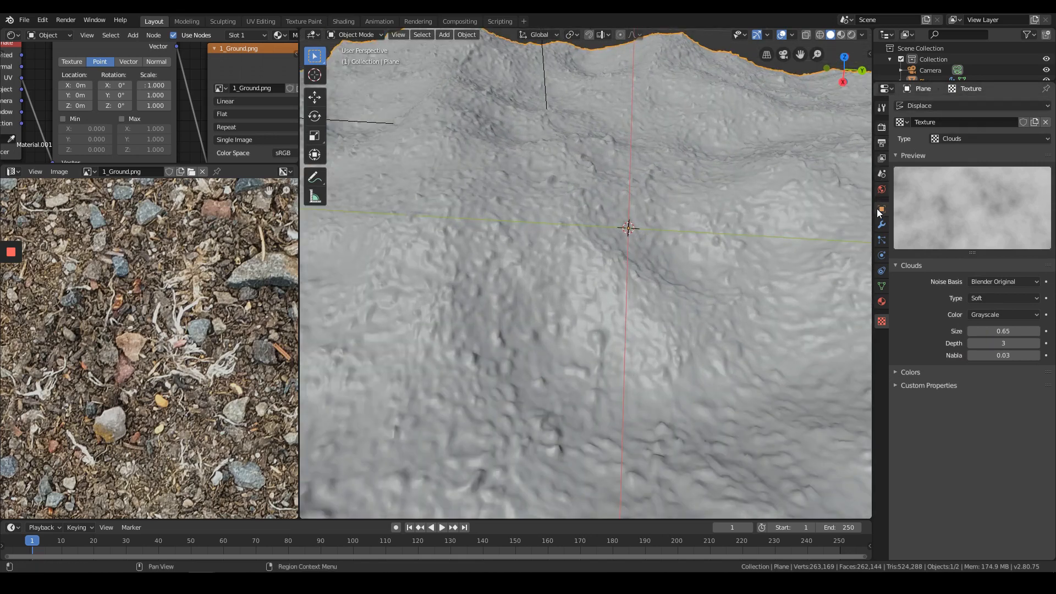
- Set the first Subdivision Surface modifier's Viewport subdivisions to 1 and check the denser relief from above
click(880, 223)
click(968, 188)
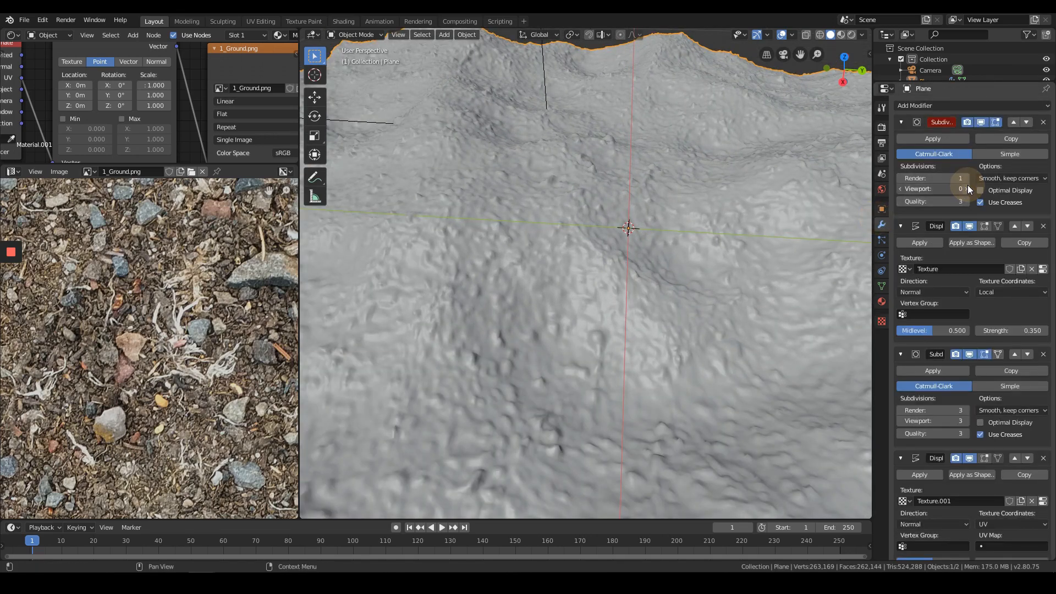
middle_drag(586, 174, 503, 231)
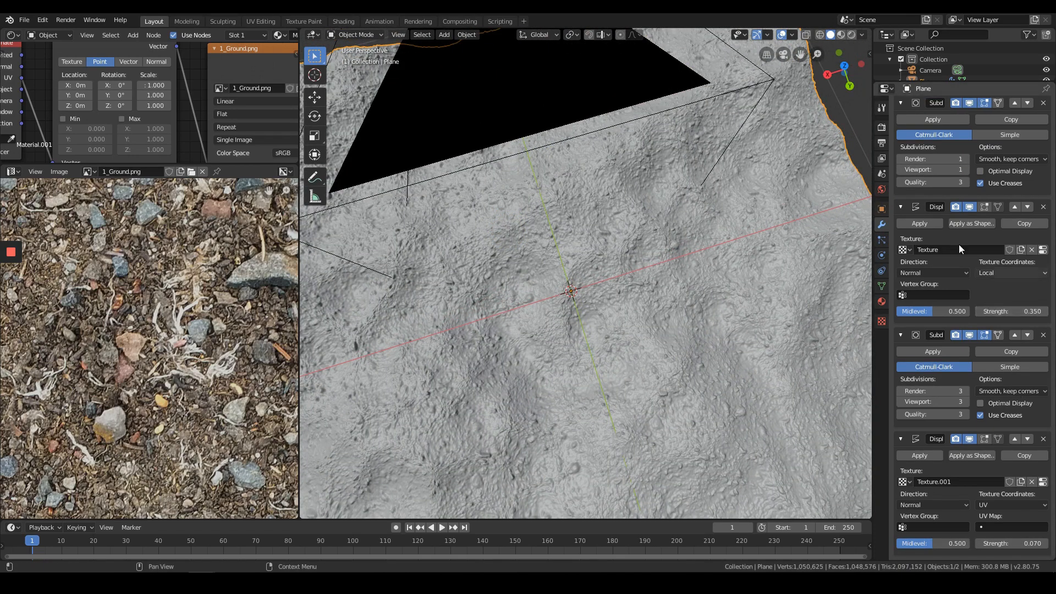
- Collapse the settings of all four modifiers in the stack
click(901, 104)
click(900, 141)
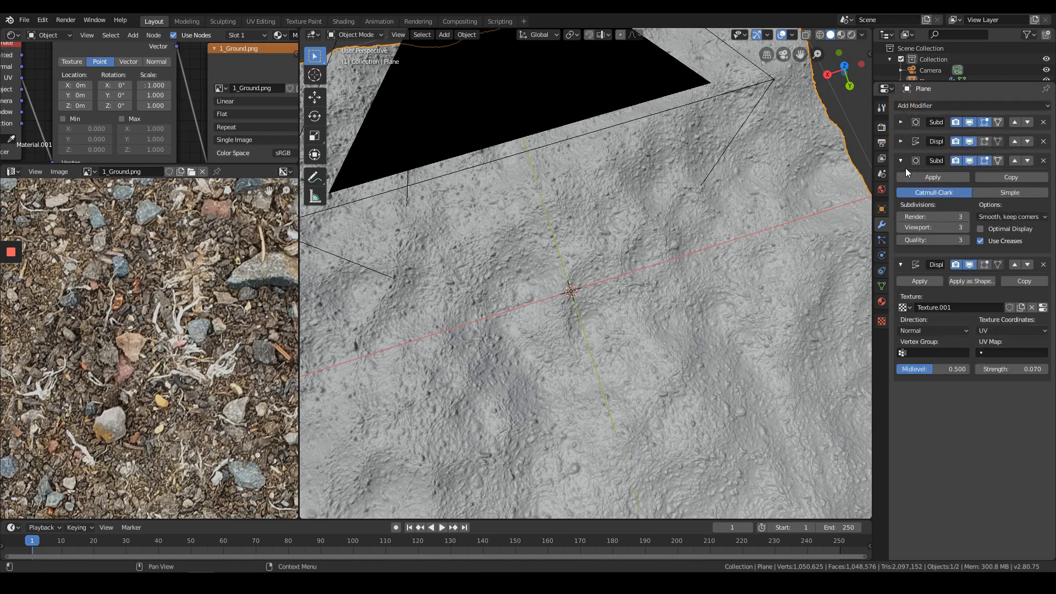
click(900, 160)
click(901, 180)
- Look at the landscape through the camera and preview it with Rendered shading, including from outside the camera
scroll(635, 176, down, 3)
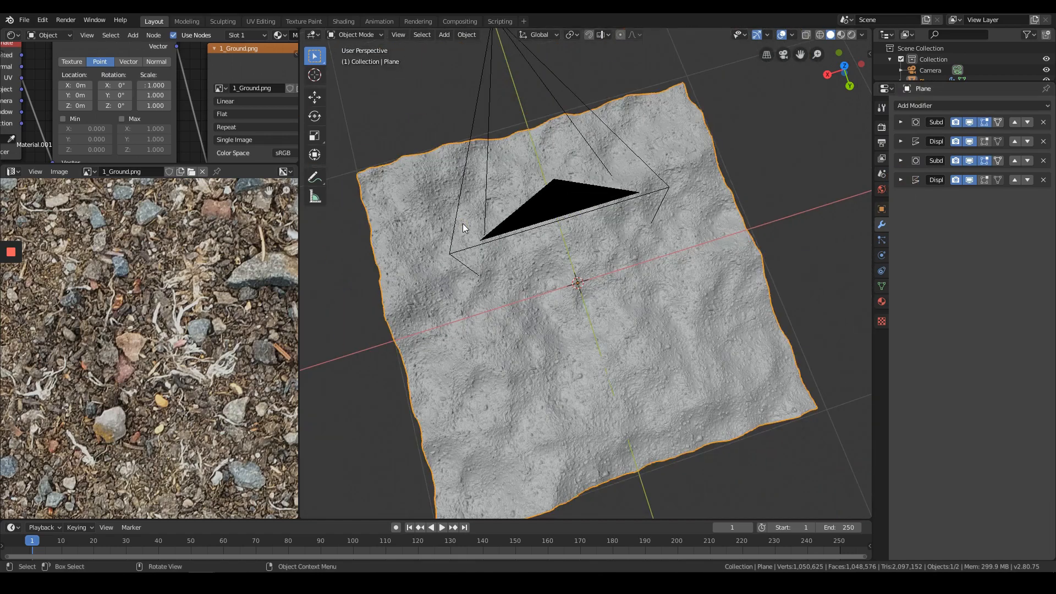
middle_drag(463, 223, 593, 173)
key(KP_0)
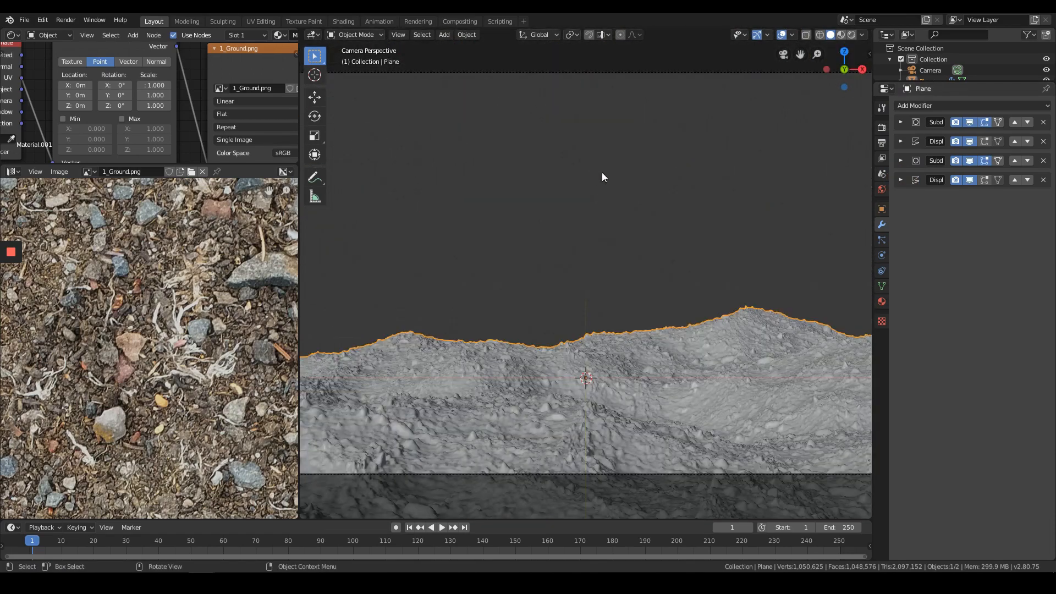
shift+middle_drag(690, 297, 660, 245)
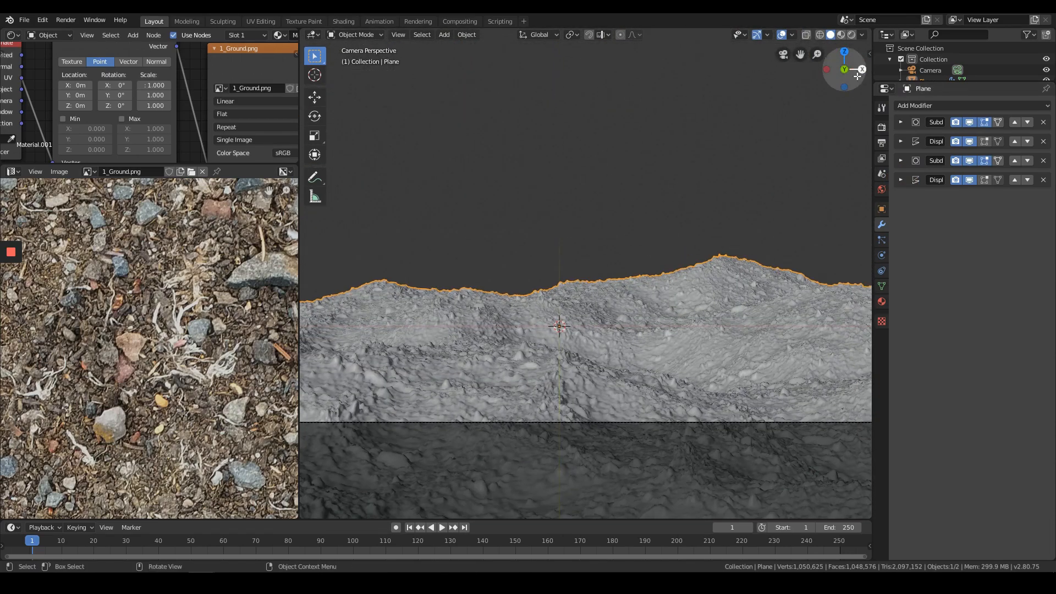
click(854, 35)
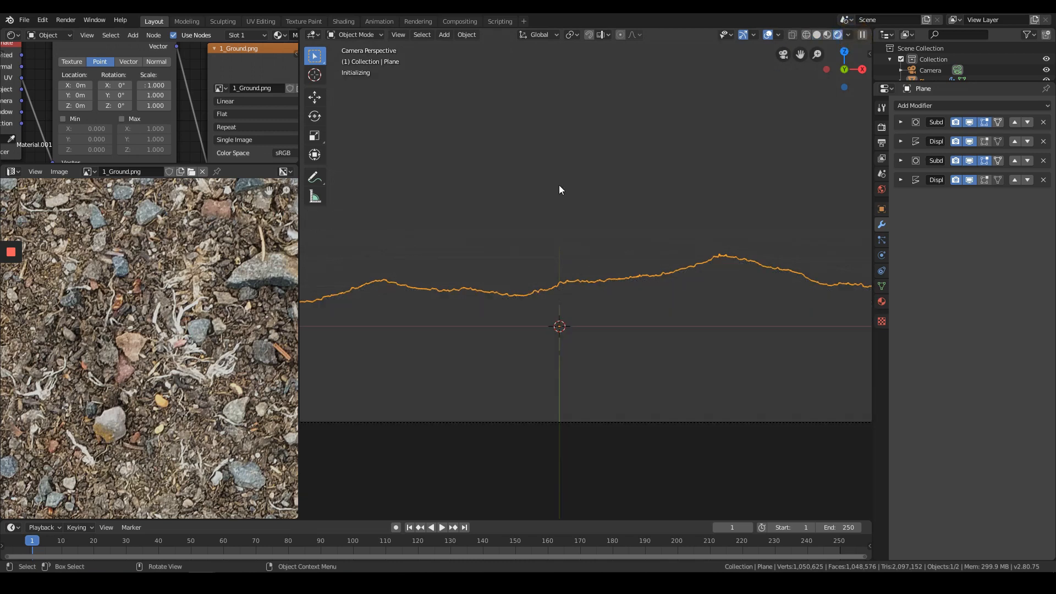
key(Home)
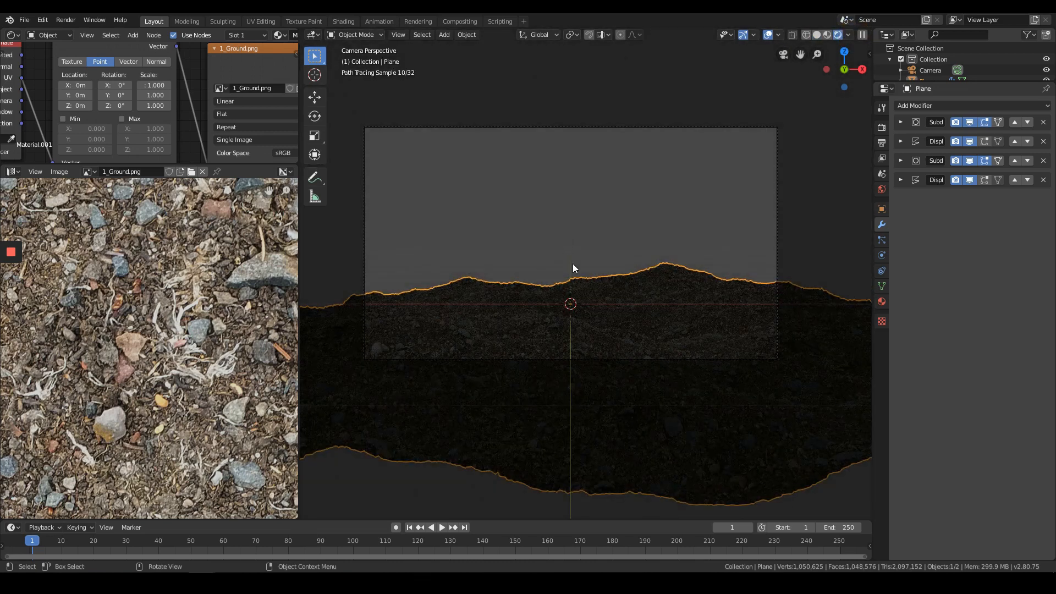
mouse_move(573, 263)
middle_down()
mouse_move(667, 303)
mouse_move(643, 315)
mouse_move(683, 204)
mouse_move(670, 197)
middle_up()
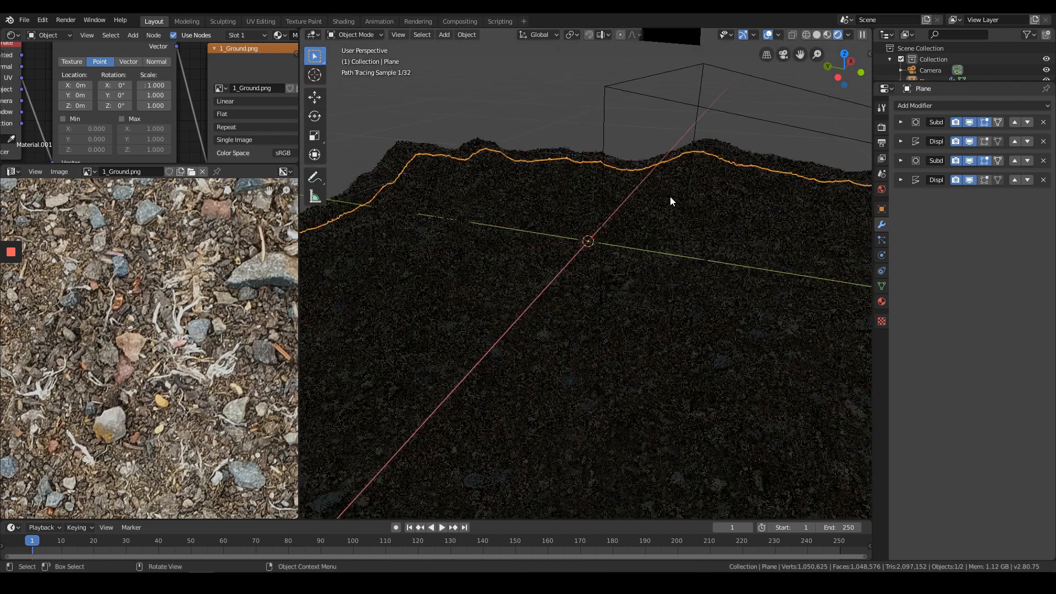
scroll(669, 197, up, 1)
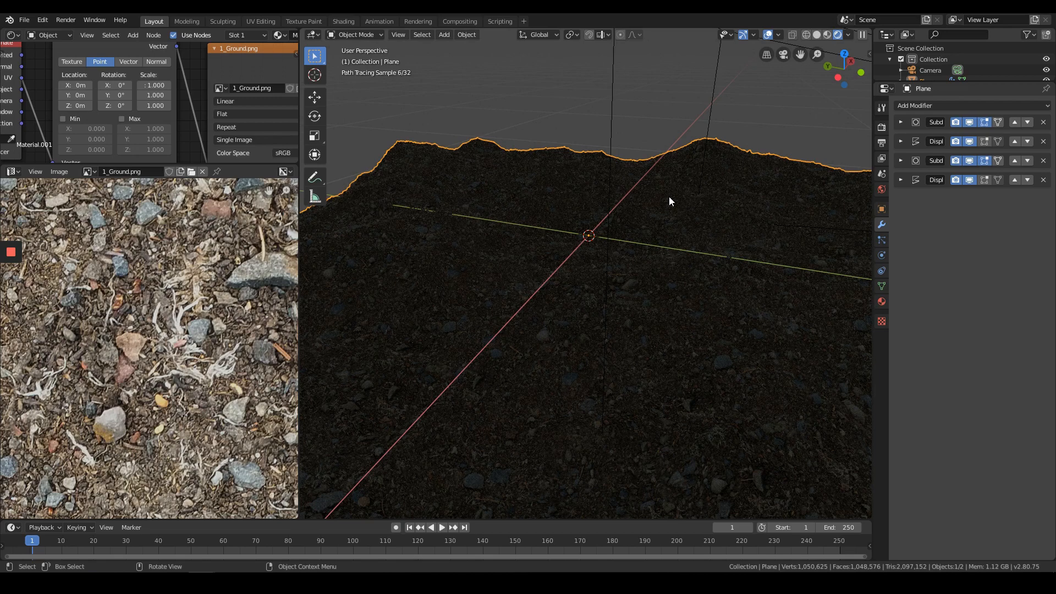
- Switch the 3D viewport back to Solid shading and return to the camera view
key(z)
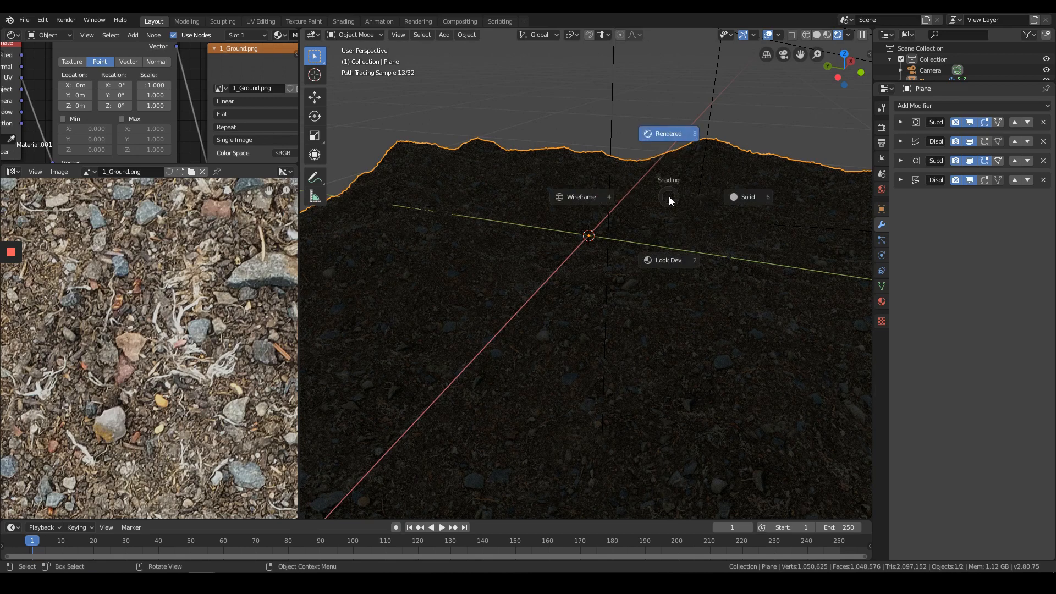
click(726, 197)
scroll(672, 215, down, 2)
middle_drag(671, 215, 676, 232)
key(KP_0)
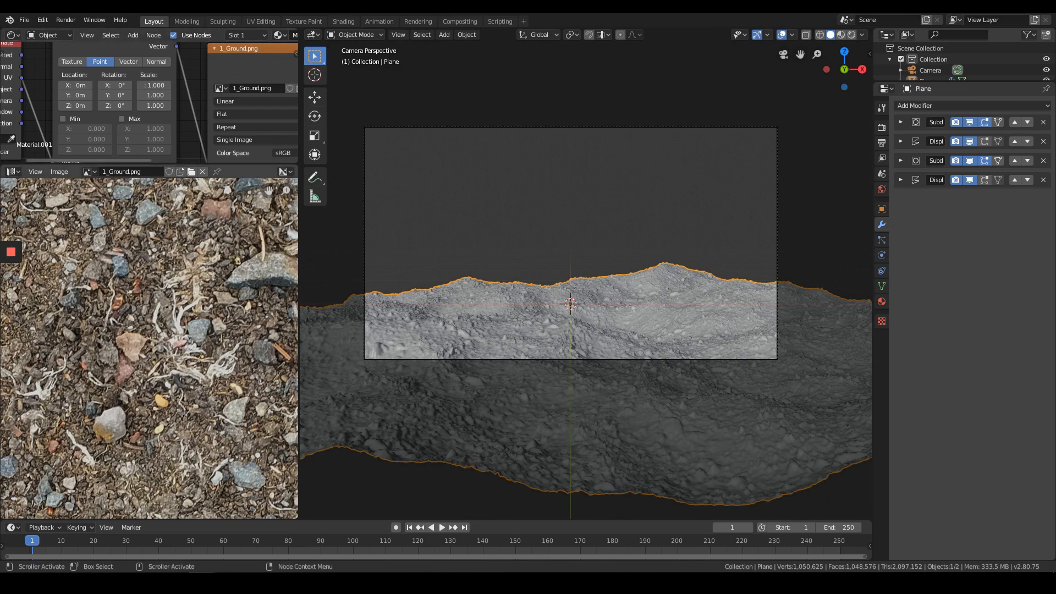
- Enlarge the node editor downward over the image editor, with the whole material node tree in view
scroll(219, 114, down, 6)
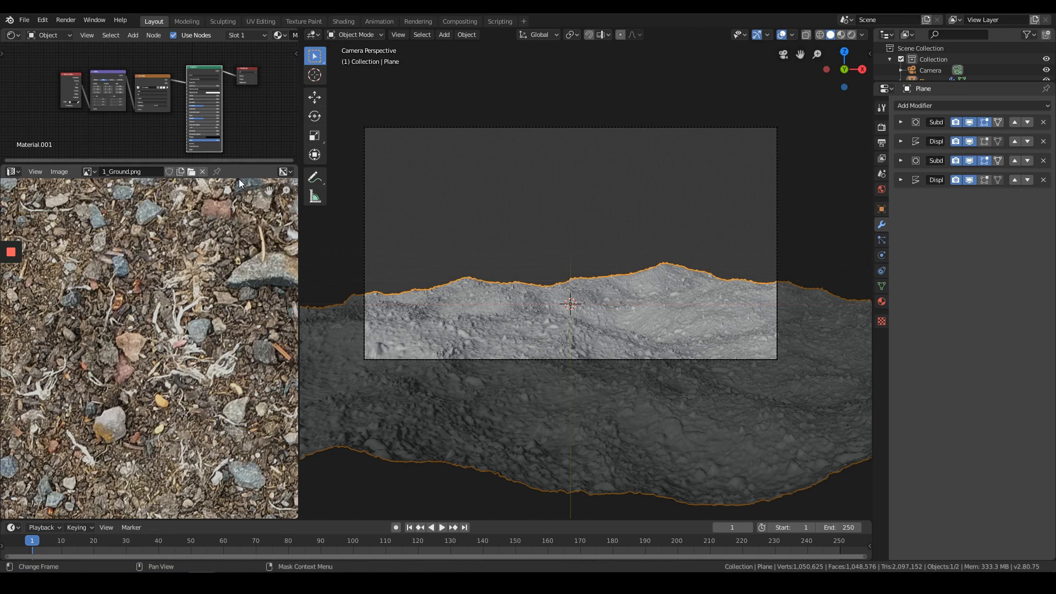
click(243, 162)
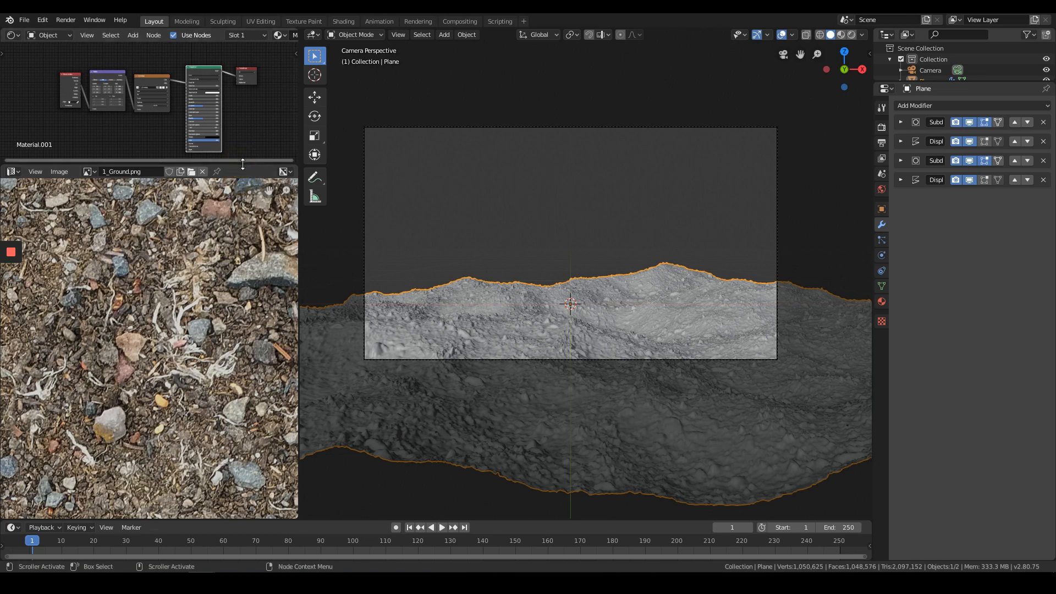
drag(242, 162, 229, 345)
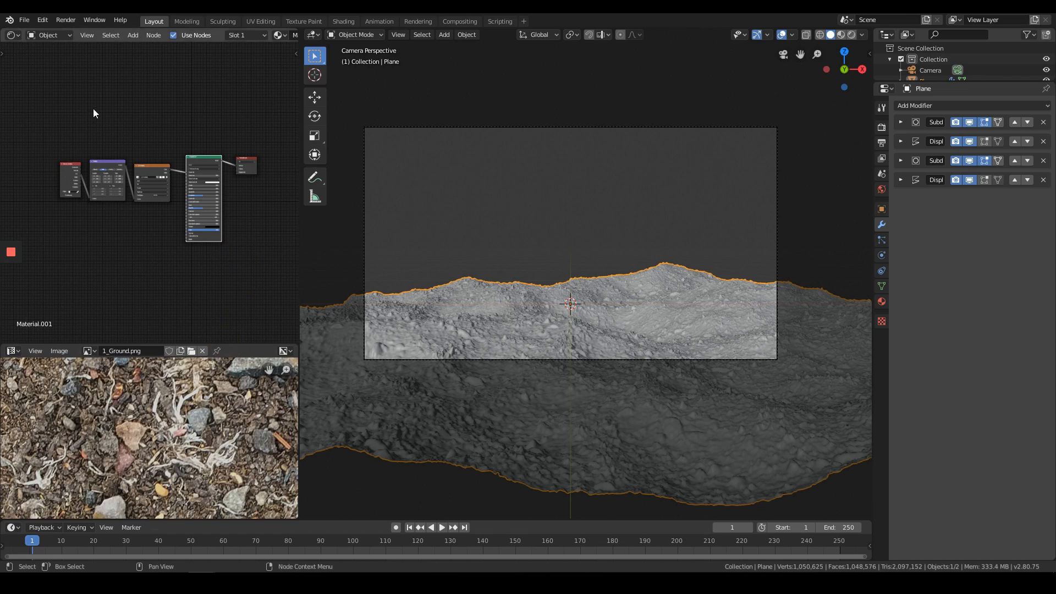
- Switch the node editor from Object to World shader nodes and bring the Background and World Output nodes into view
click(10, 38)
click(10, 38)
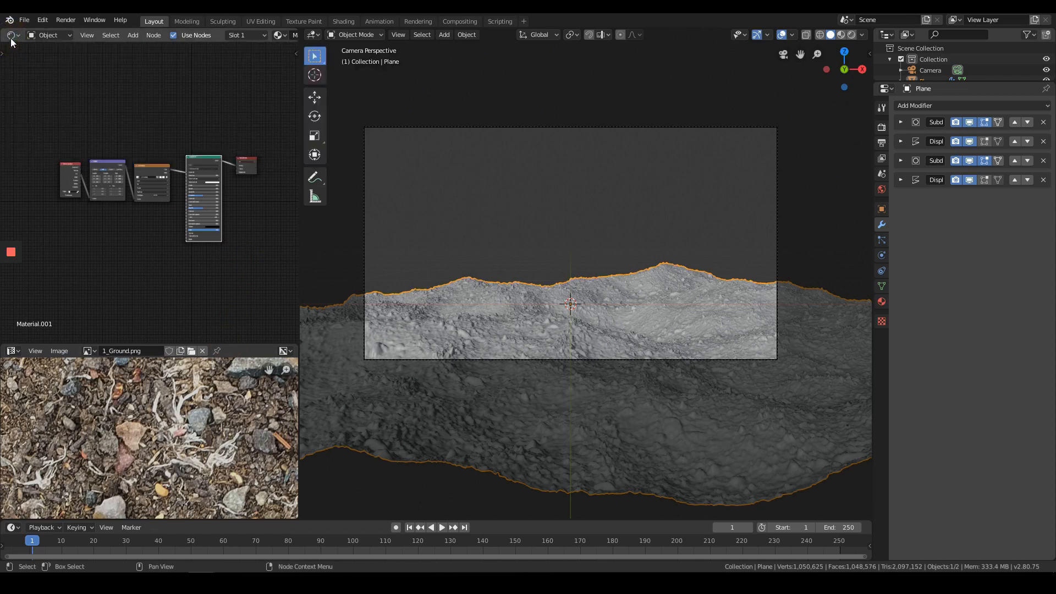
click(44, 37)
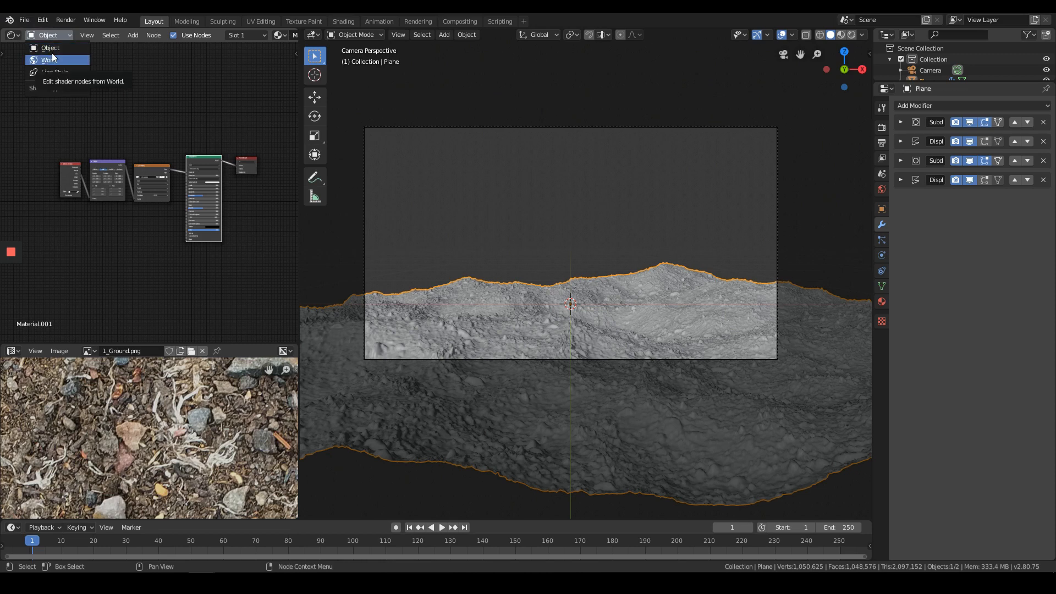
click(59, 36)
click(59, 36)
click(50, 58)
scroll(277, 151, up, 6)
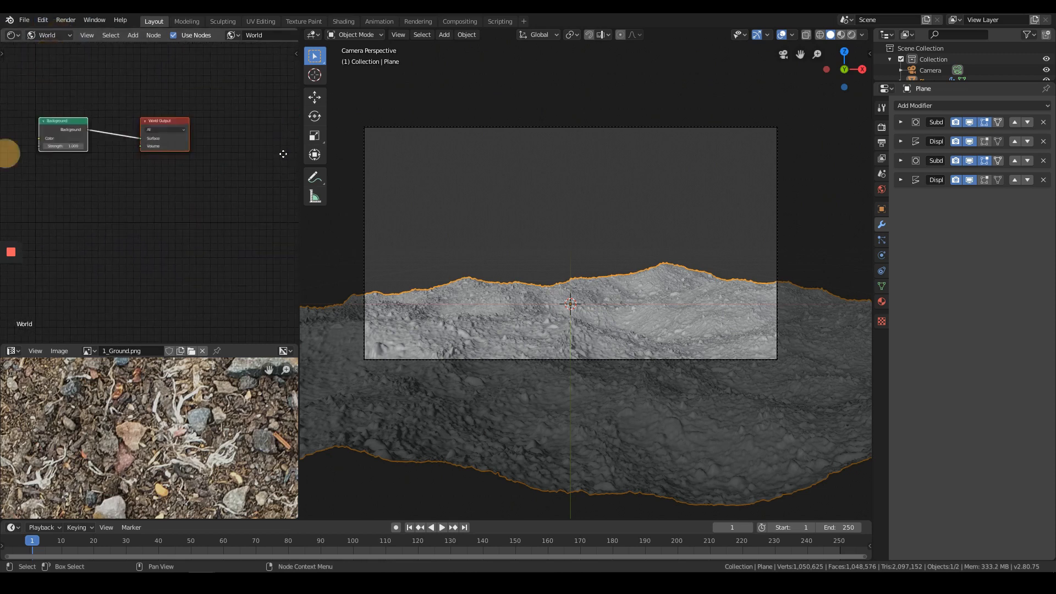
middle_drag(283, 154, 263, 153)
middle_drag(180, 126, 248, 141)
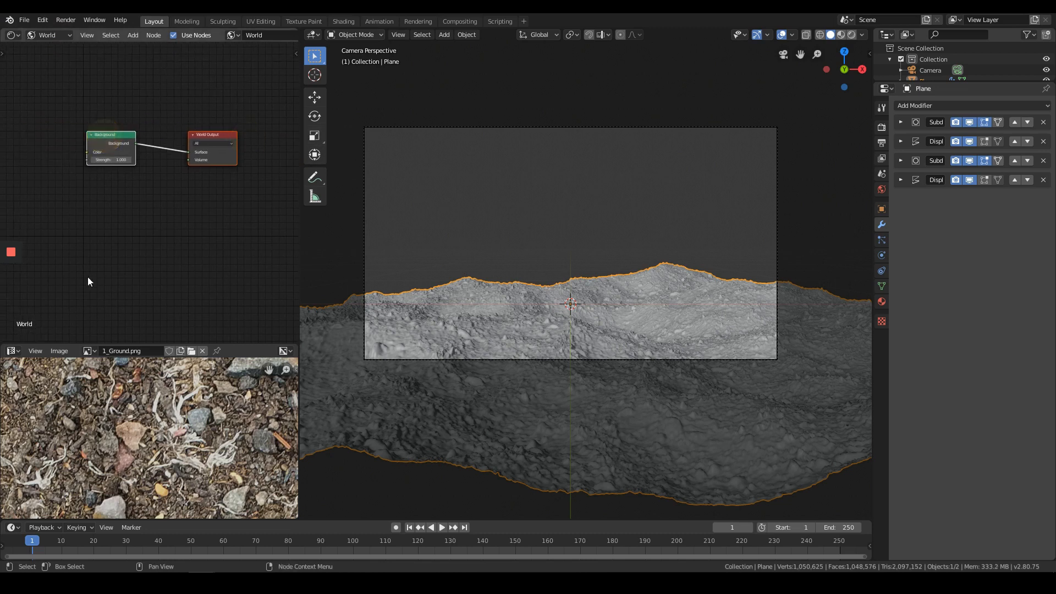
- Add an Environment Texture with Mapping and Texture Coordinate nodes to the Background node's color and position it before the Background node
click(245, 153)
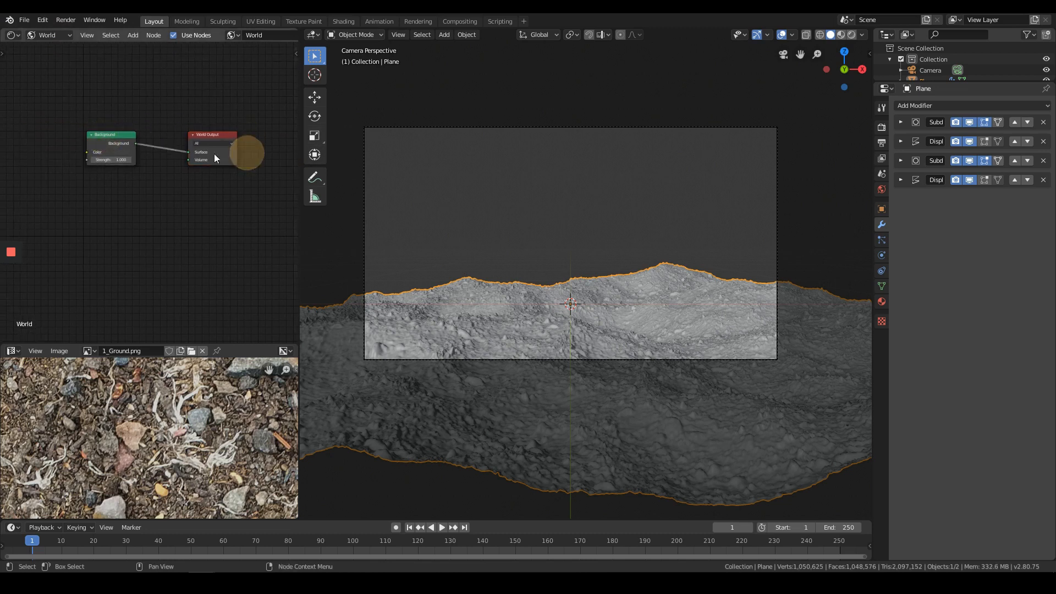
click(111, 137)
middle_drag(124, 182, 141, 187)
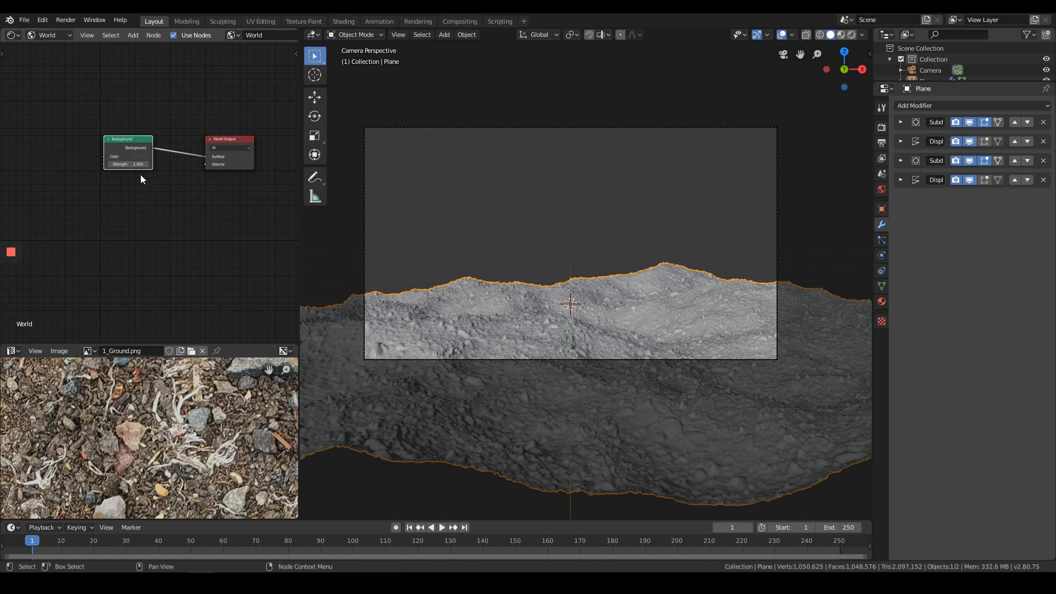
key(ctrl+t)
drag(59, 117, 31, 139)
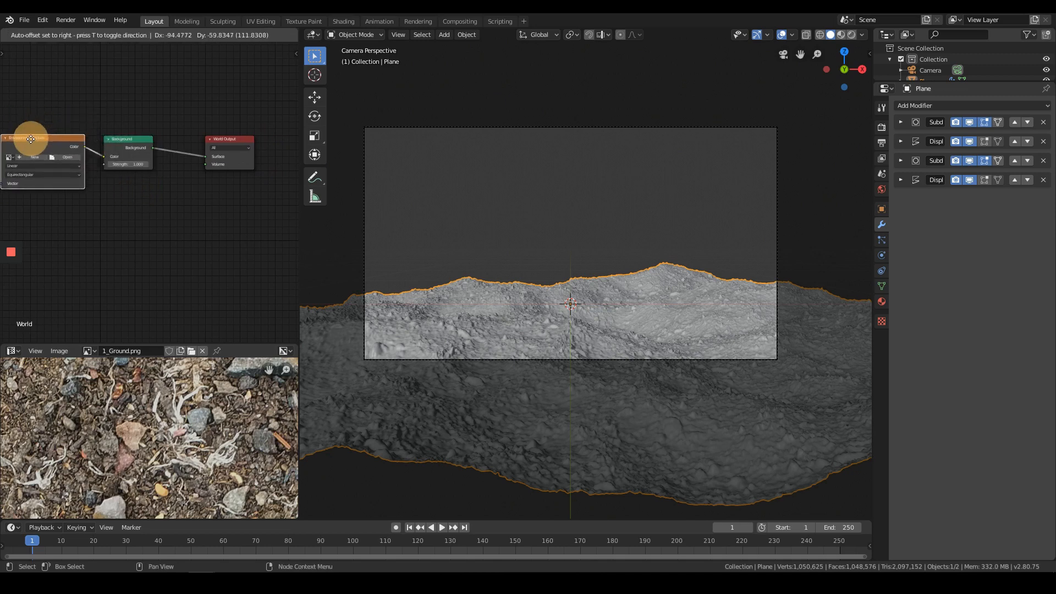
middle_drag(95, 188, 204, 166)
scroll(138, 182, down, 4)
scroll(87, 216, up, 3)
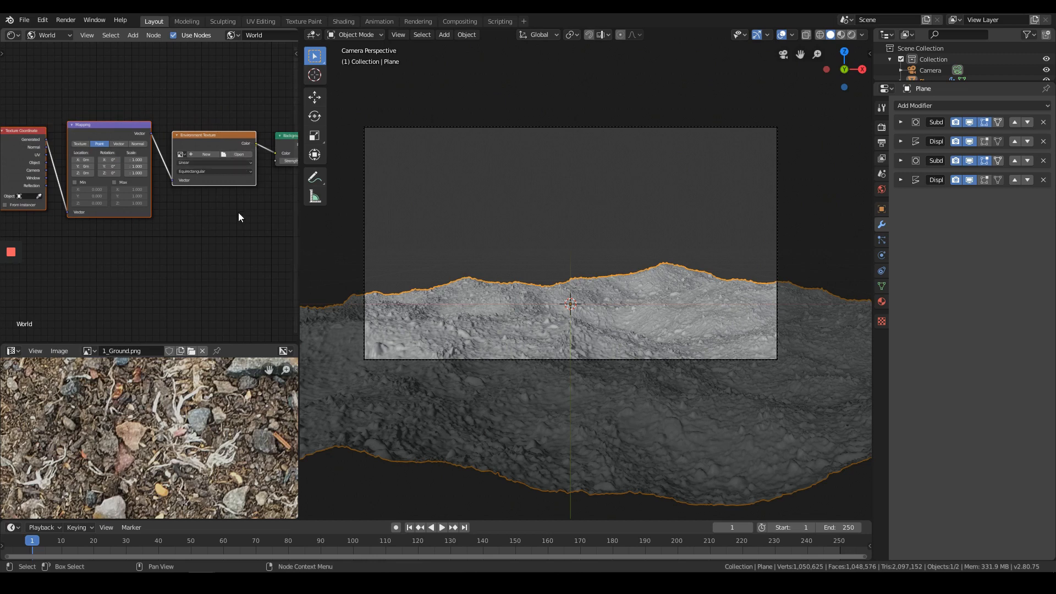
- Load kiara_3_morning_4k.hdr from the Desktop into the Environment Texture node
click(244, 157)
click(44, 92)
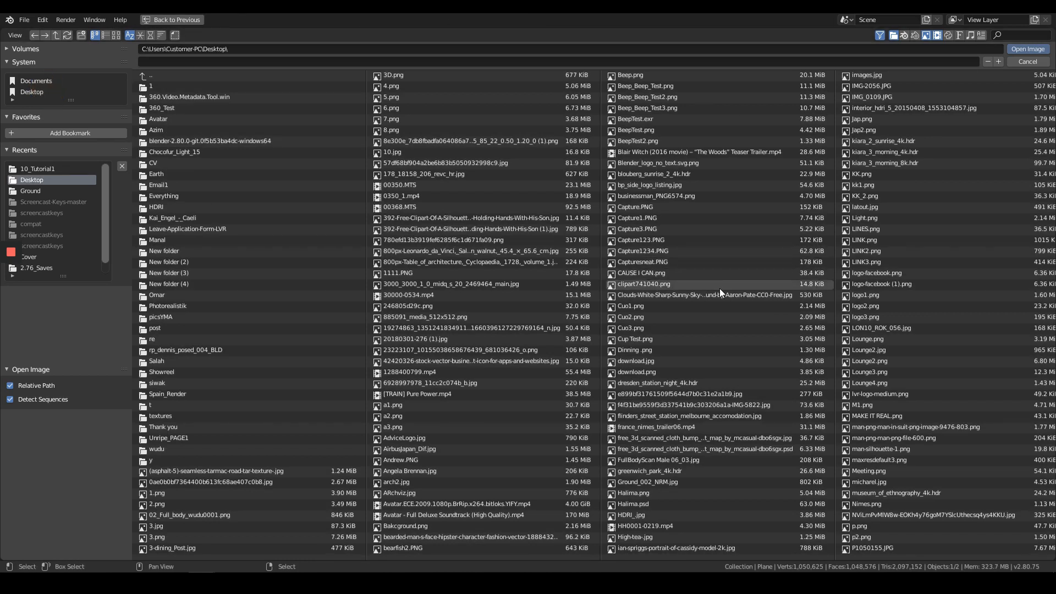
scroll(639, 190, down, 5)
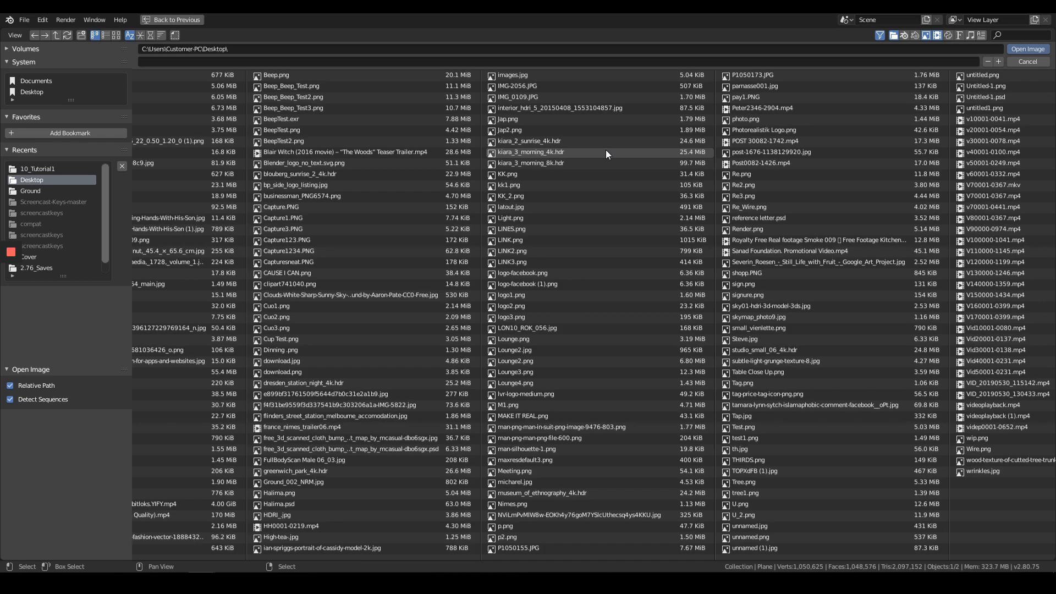
click(606, 149)
double_click(606, 150)
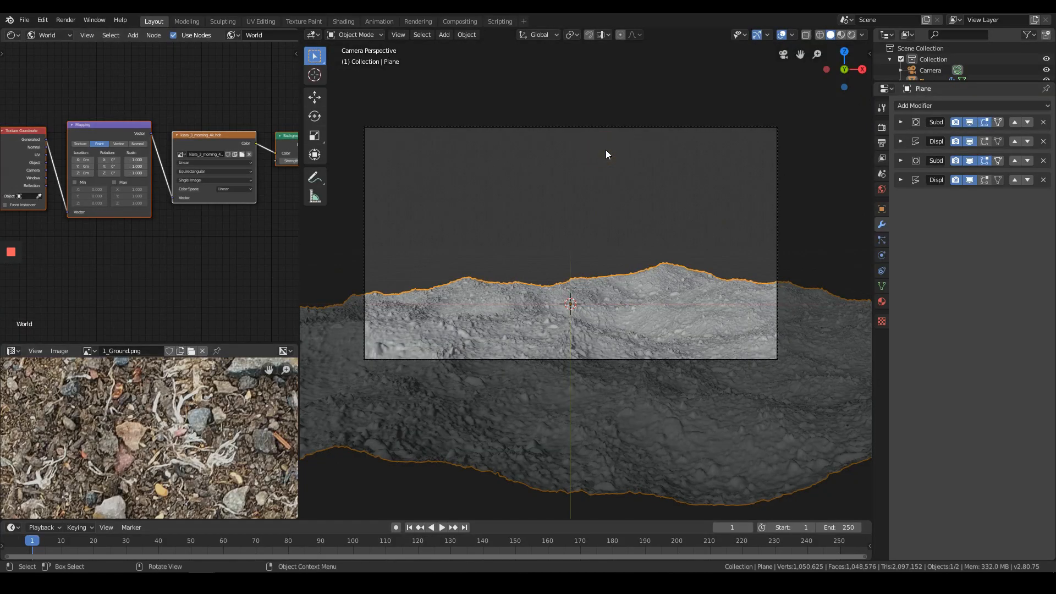
- Define a render region covering the whole camera frame
middle_drag(200, 229, 130, 236)
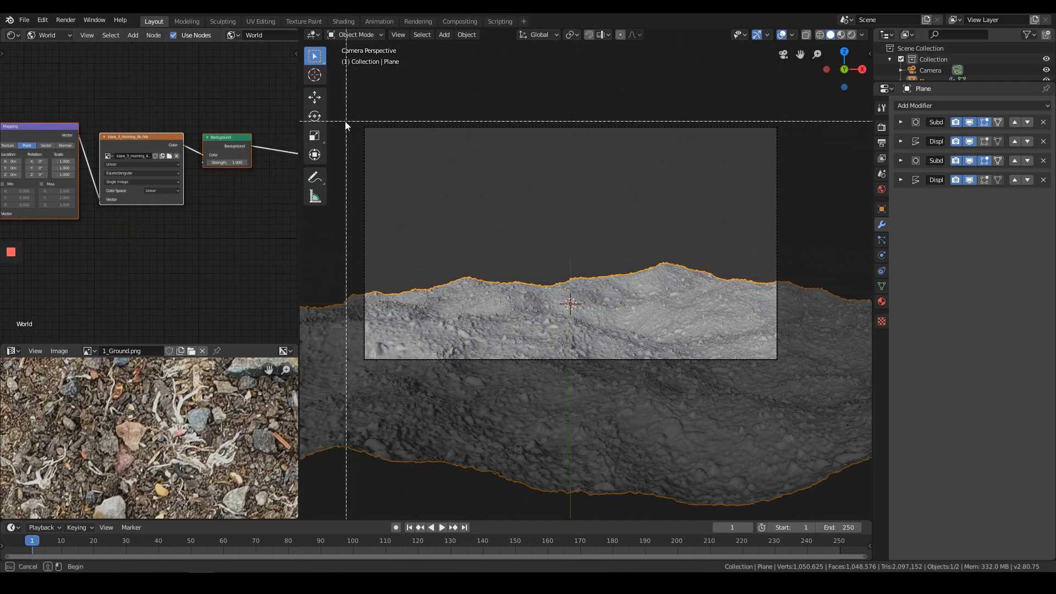
drag(344, 121, 833, 419)
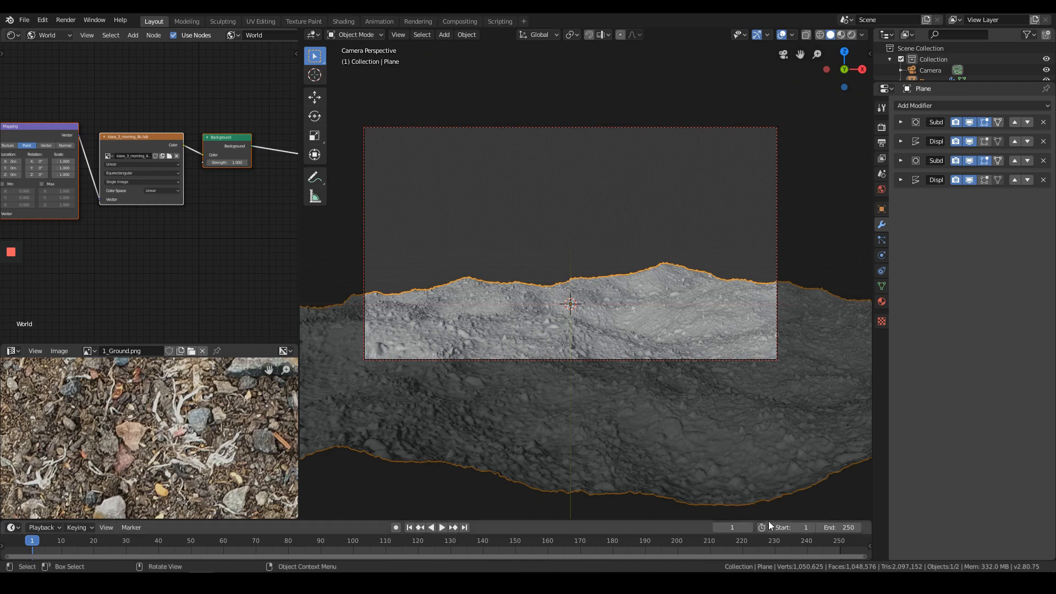
- Preview the landscape in rendered shading and examine the HDRI lighting through the camera and from free viewing angles
click(852, 35)
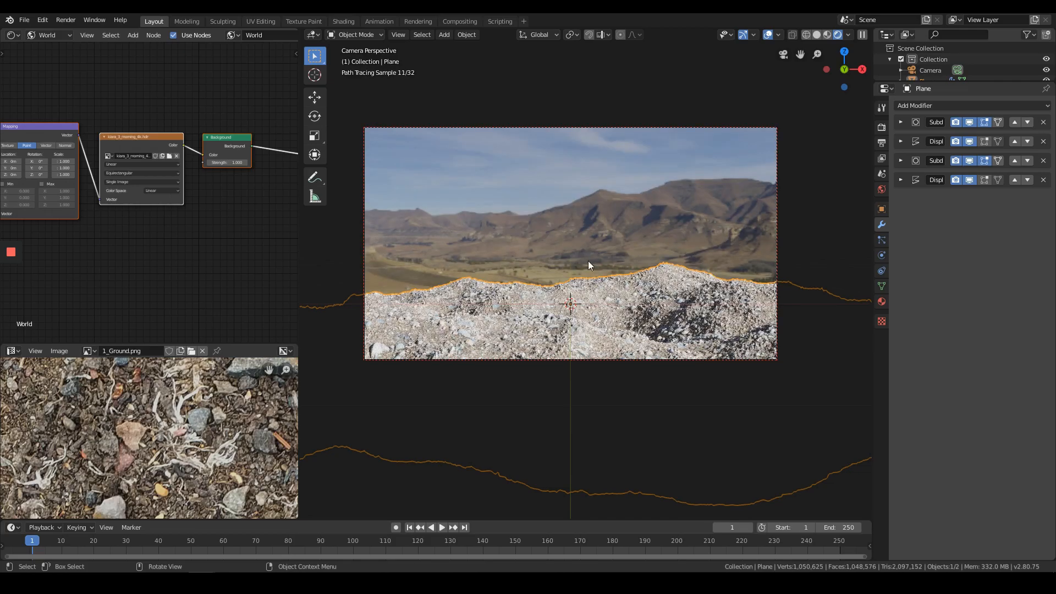
middle_drag(588, 261, 633, 346)
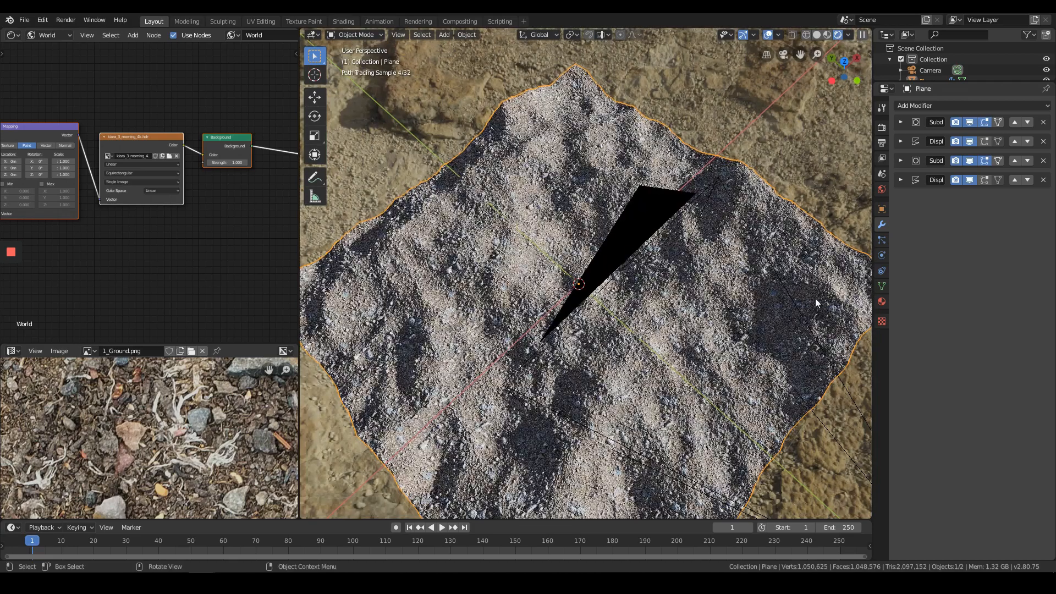
middle_drag(809, 272, 755, 200)
middle_drag(705, 226, 775, 232)
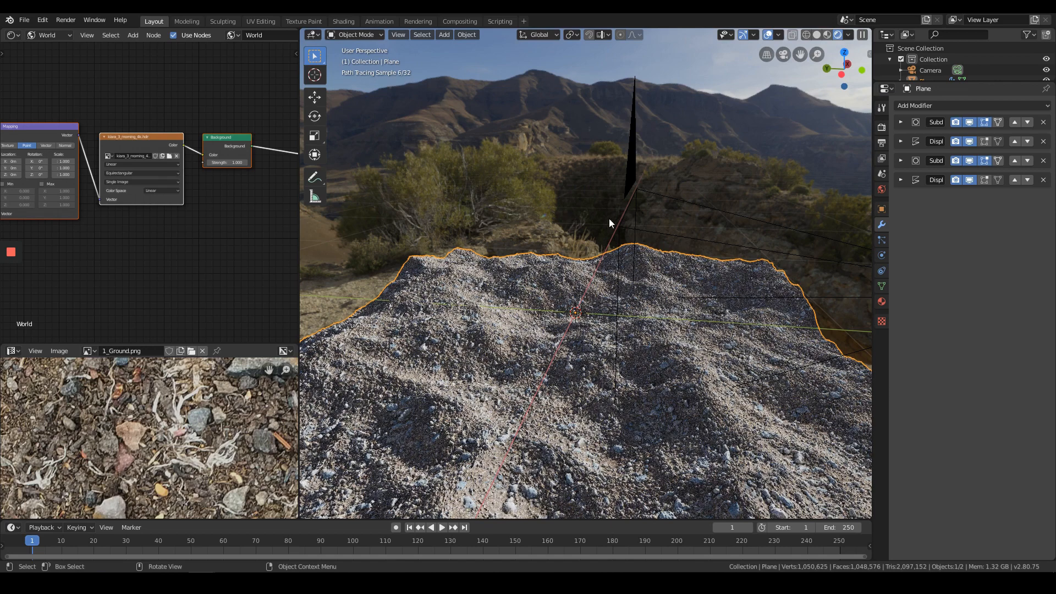
shift+middle_drag(659, 305, 670, 194)
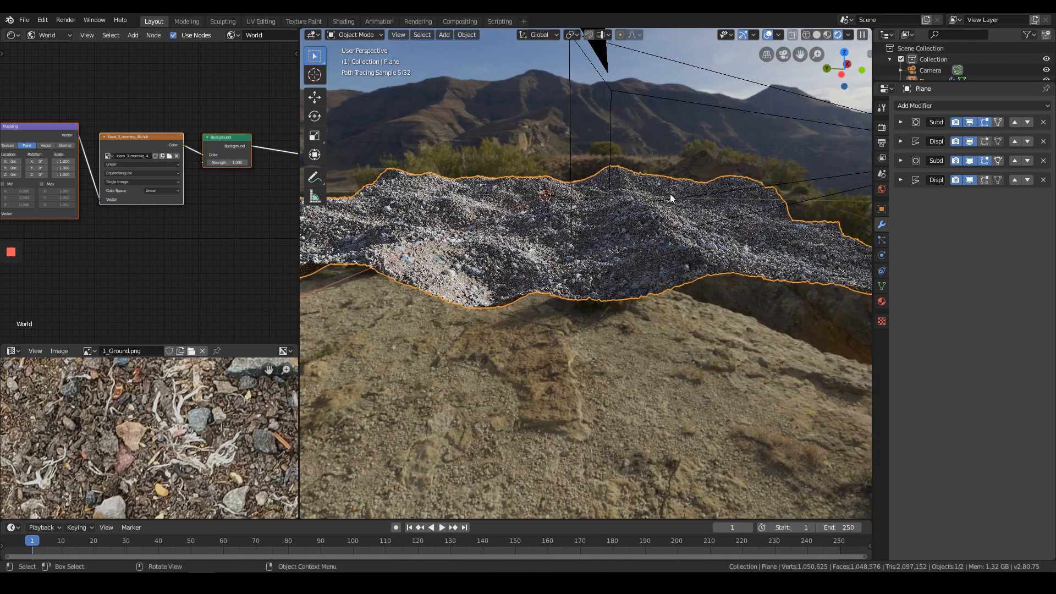
- Return the viewport to solid shading and replace the Environment Texture's image with kiara_2_sunrise_4k.hdr from the Desktop
key(z)
click(737, 197)
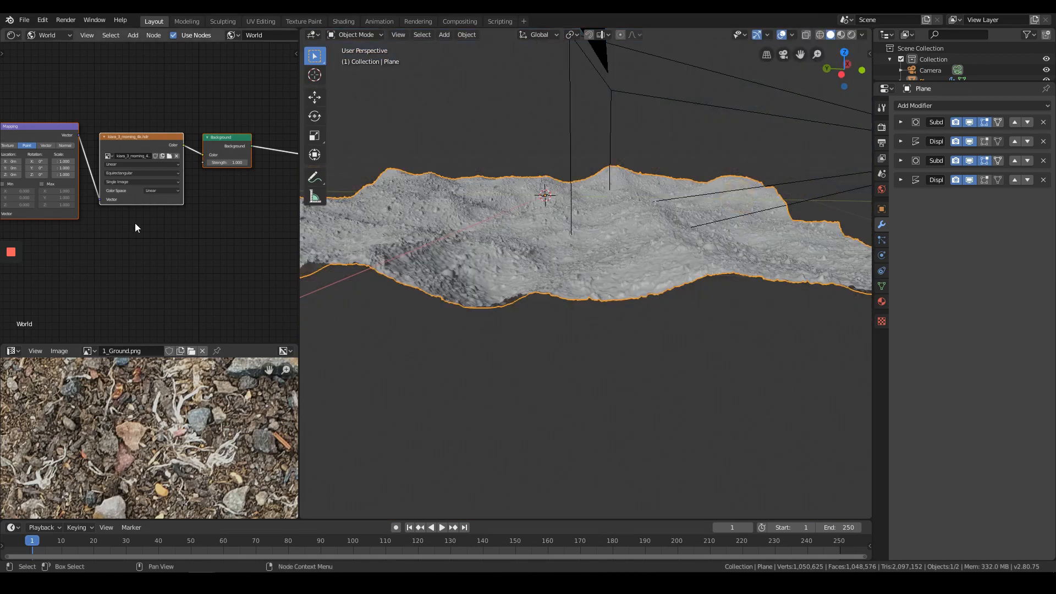
click(169, 156)
scroll(168, 157, down, 5)
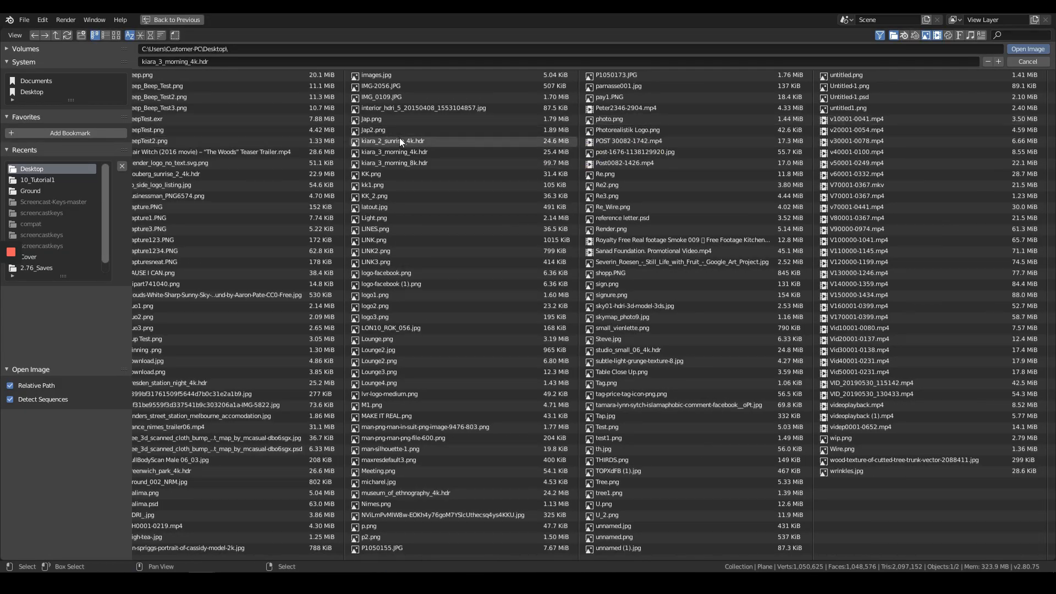
double_click(417, 138)
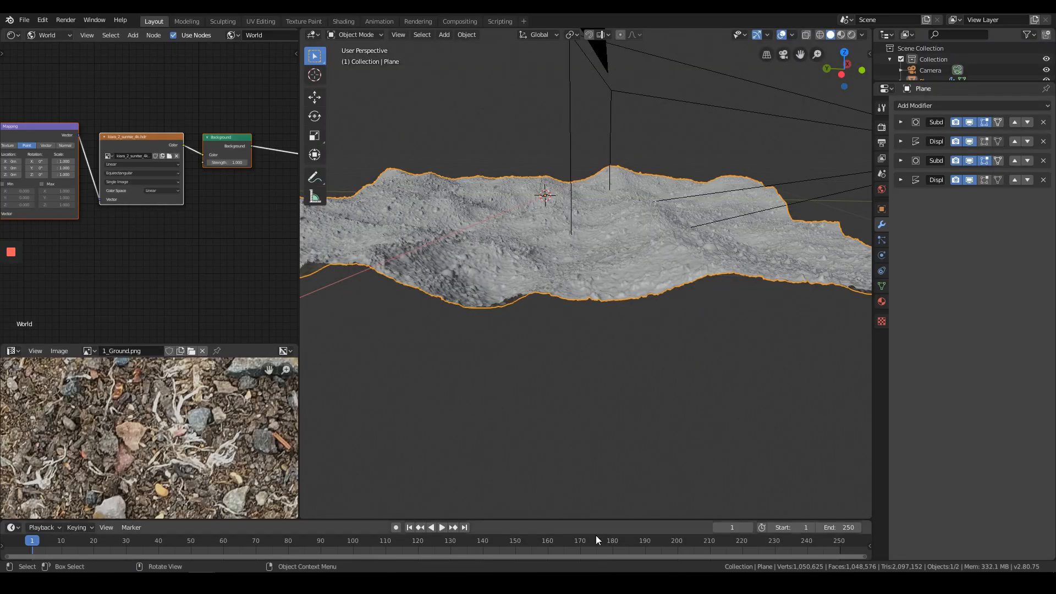
- Preview the landscape with the sunrise HDRI in rendered shading and examine the shot through the camera
click(852, 35)
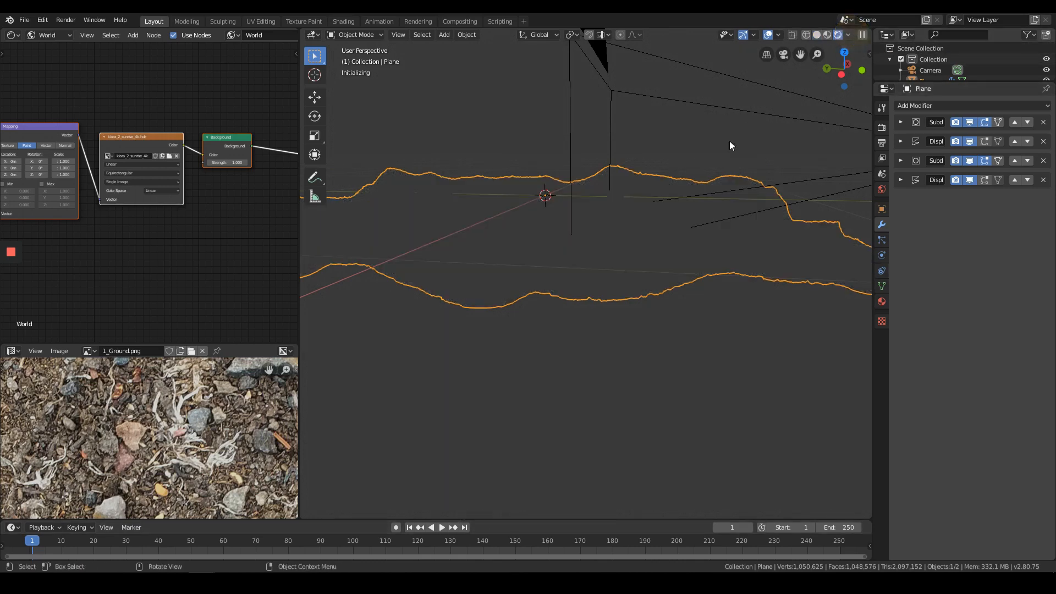
middle_drag(692, 180, 681, 196)
middle_drag(690, 261, 706, 260)
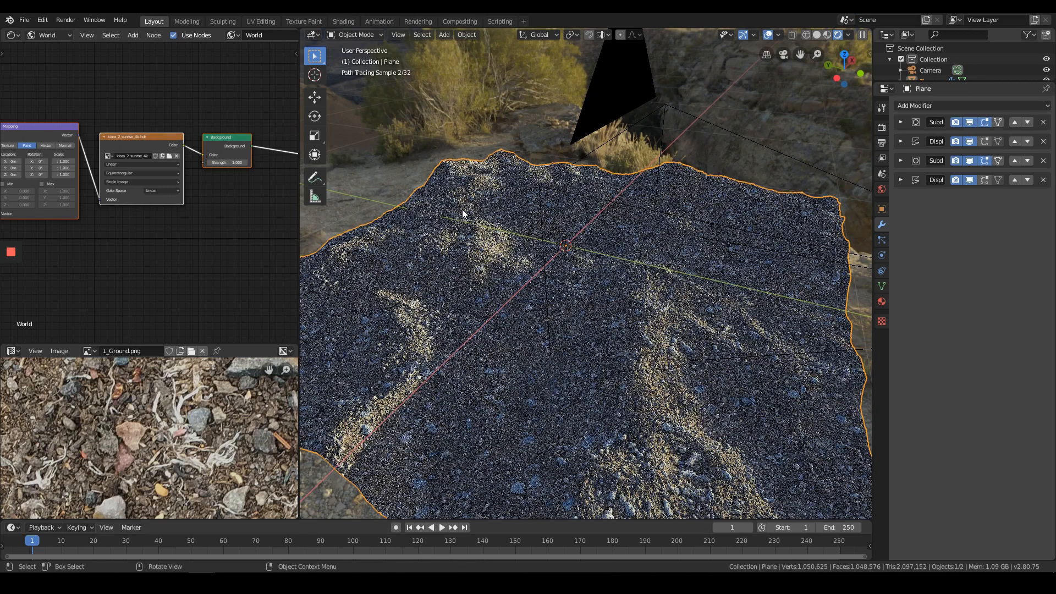
middle_drag(462, 209, 641, 215)
key(KP_0)
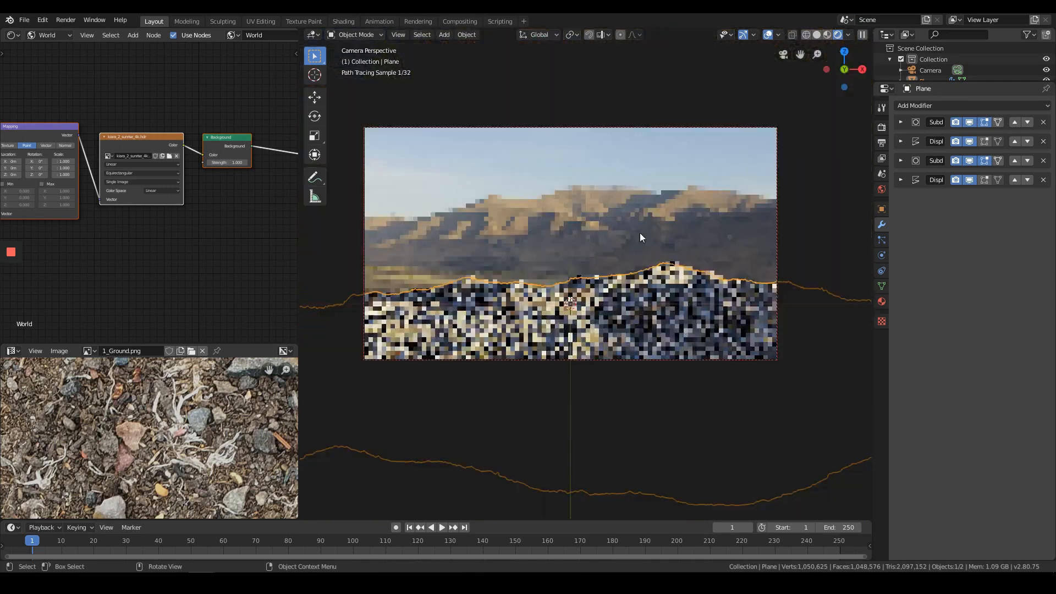
key(Home)
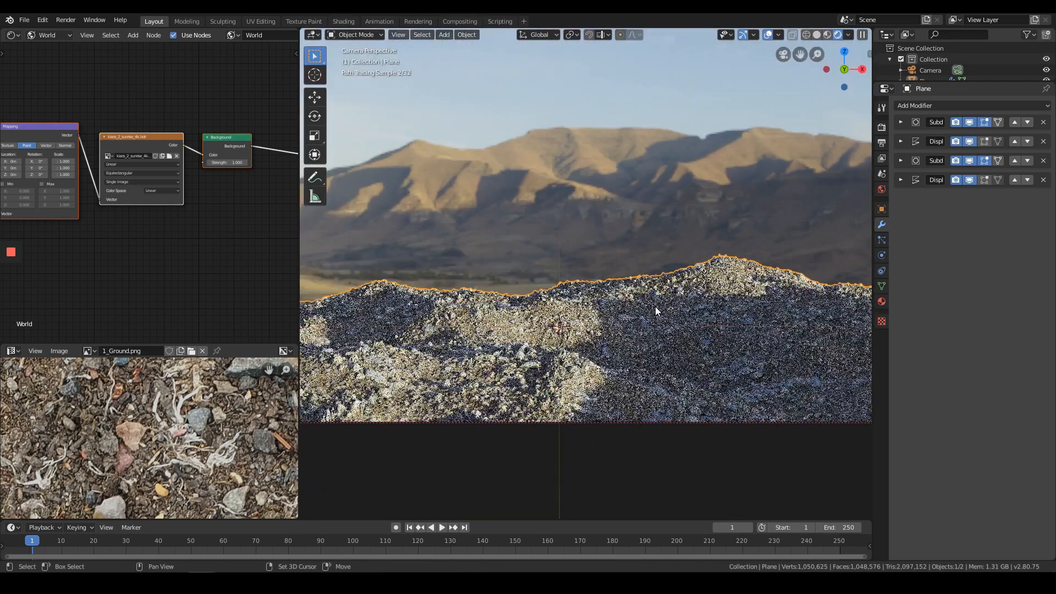
scroll(560, 367, down, 1)
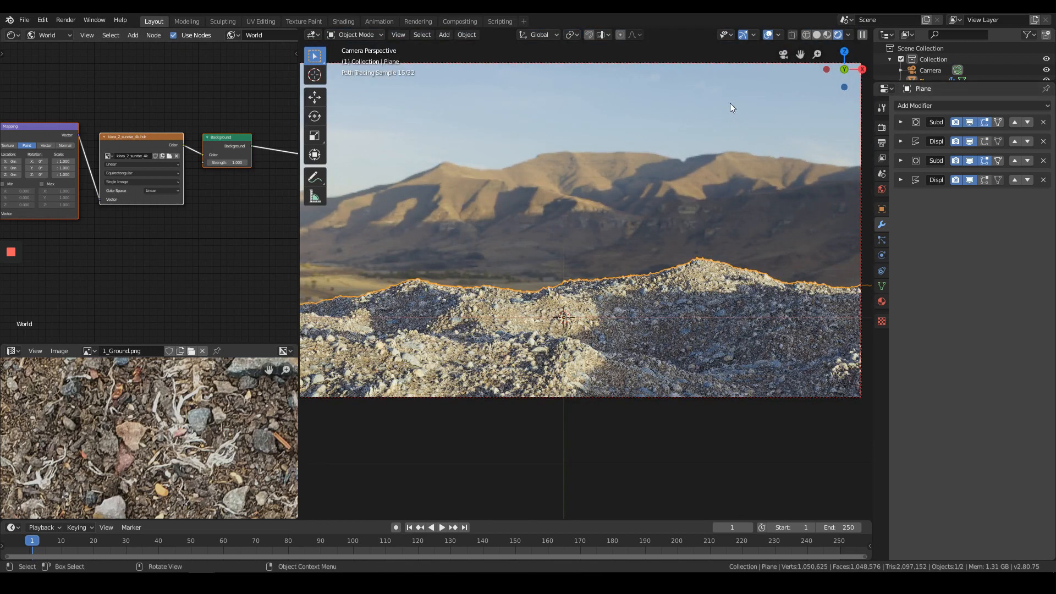
scroll(730, 101, down, 2)
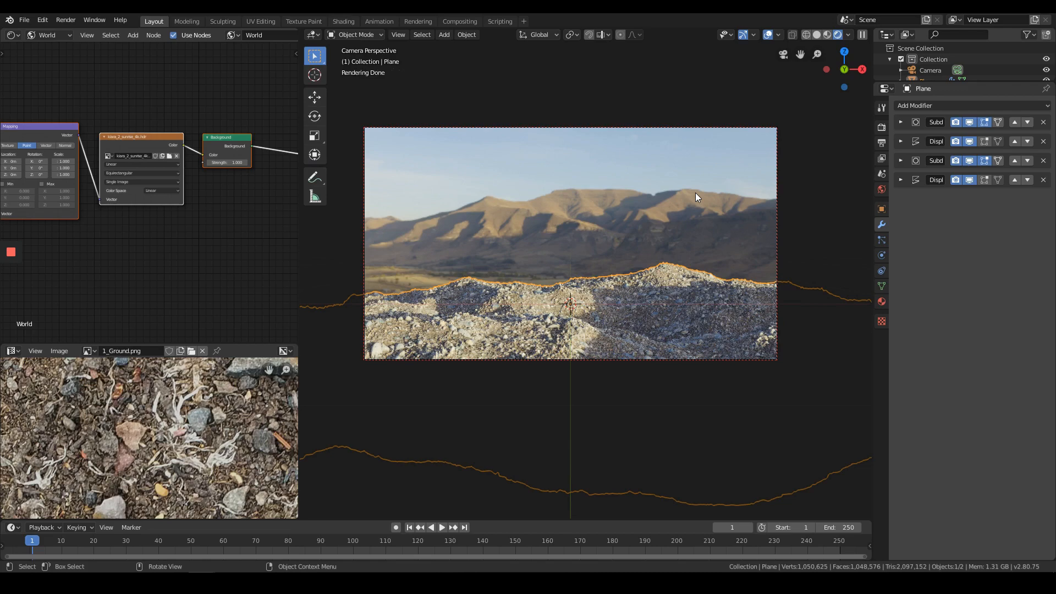
- Examine the sunlit and shadowed parts of the terrain up close and against the surrounding HDRI environment
middle_drag(608, 172, 669, 217)
scroll(642, 309, up, 4)
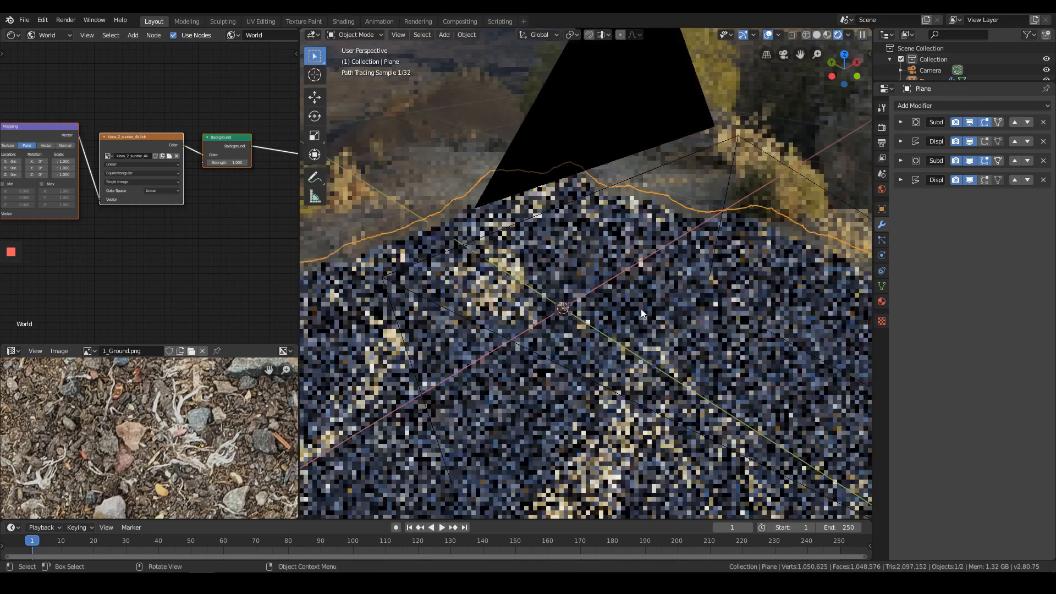
shift+middle_drag(641, 309, 742, 134)
middle_drag(63, 186, 167, 203)
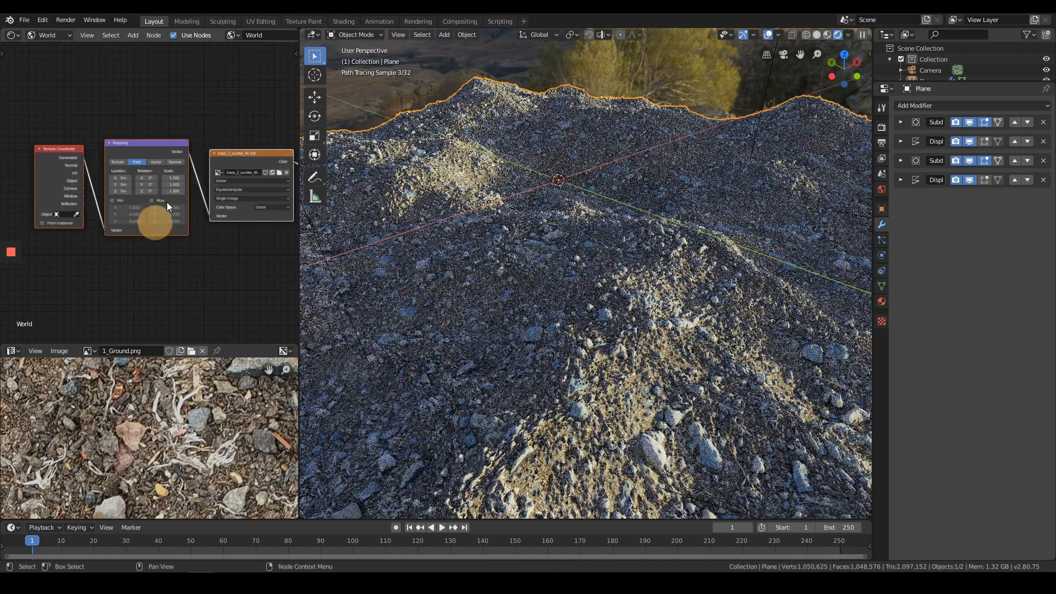
scroll(737, 192, down, 5)
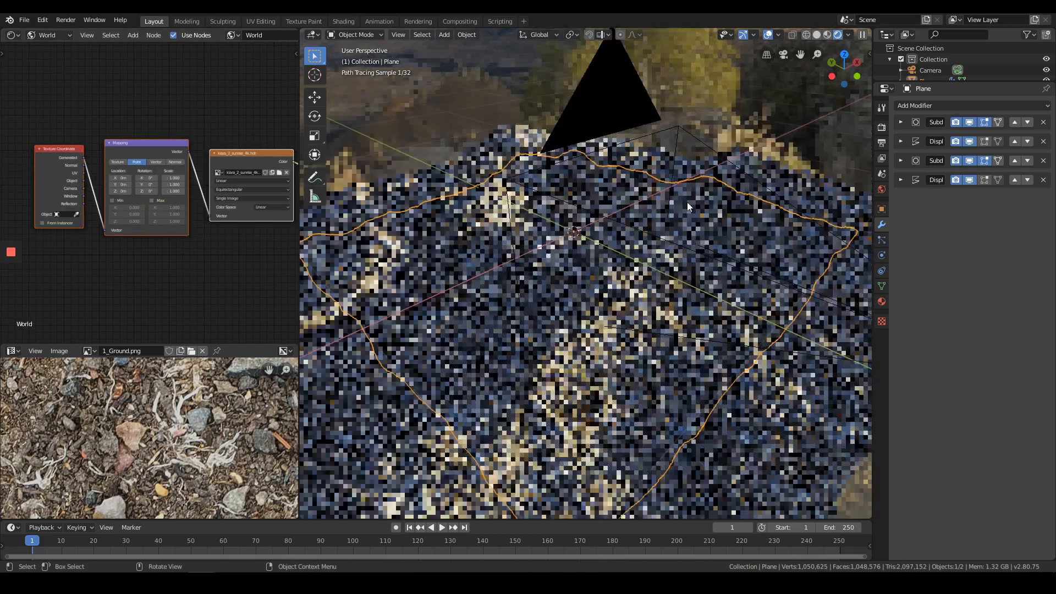
mouse_move(688, 203)
middle_down()
mouse_move(774, 191)
mouse_move(670, 200)
middle_up()
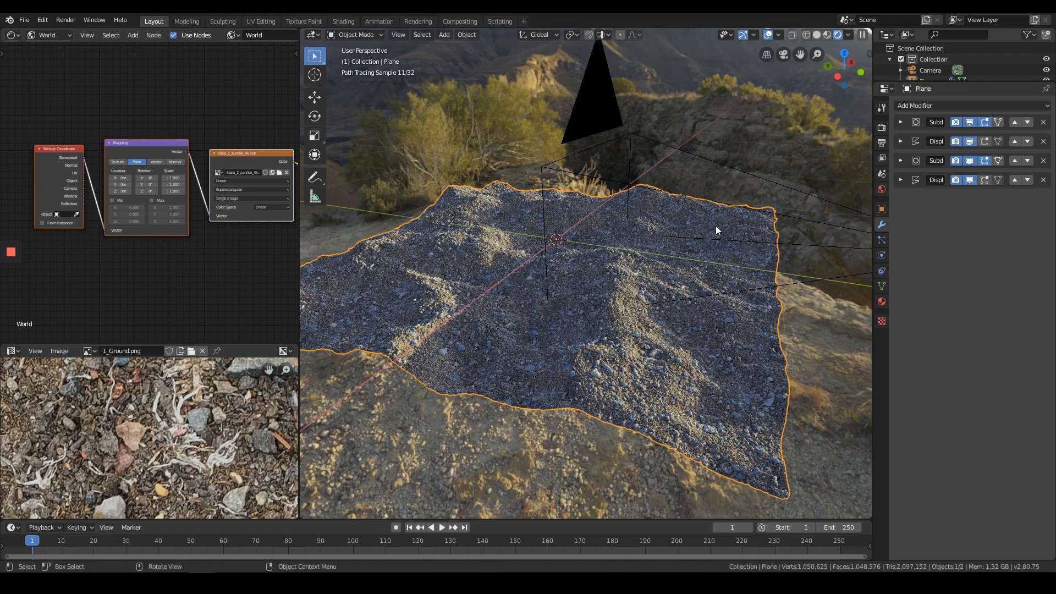
- Spread out the World node chain by moving the Texture Coordinate and Mapping nodes away from the Environment Texture node
scroll(147, 130, up, 2)
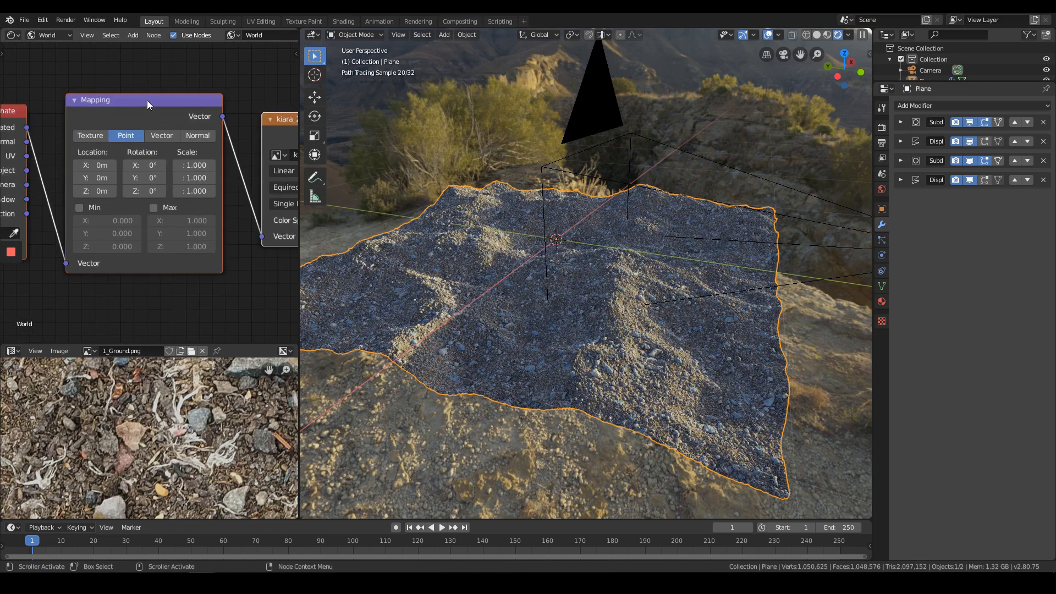
mouse_move(132, 105)
mouse_down()
mouse_move(146, 110)
mouse_move(137, 112)
mouse_up()
scroll(133, 133, down, 4)
middle_drag(136, 128, 209, 153)
click(74, 153)
drag(89, 154, 21, 177)
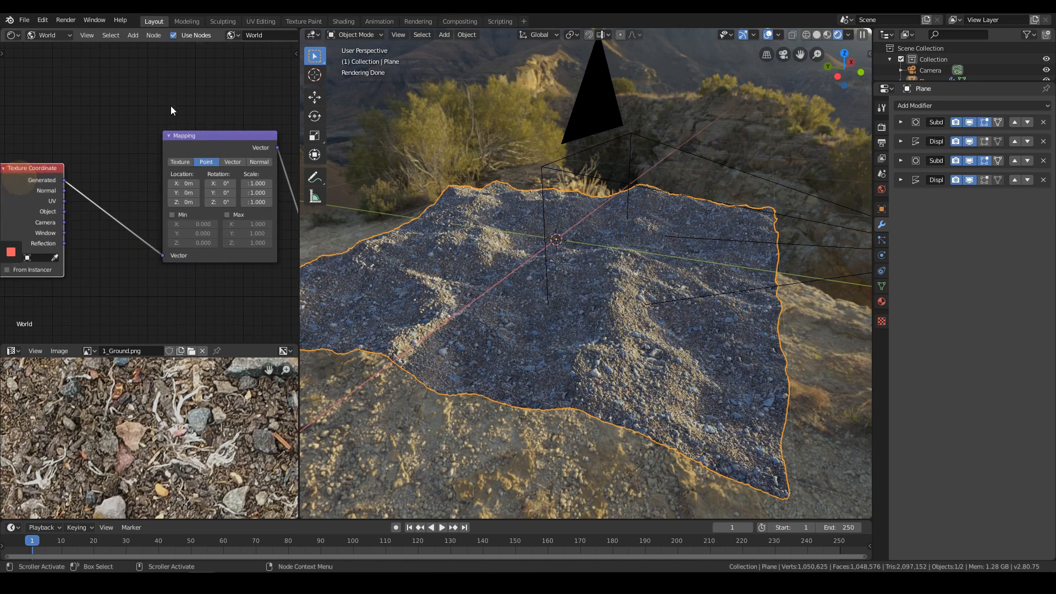
drag(202, 136, 132, 139)
mouse_move(181, 141)
middle_down()
mouse_move(104, 135)
mouse_move(170, 137)
middle_up()
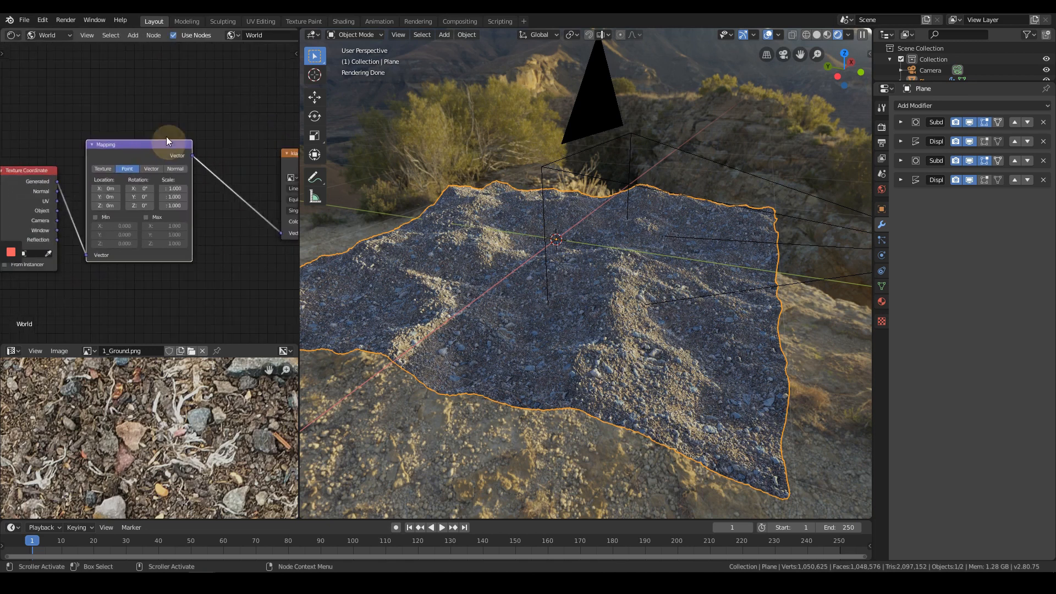
- Set the World Mapping node's Z location to -0.13 m
scroll(246, 256, up, 3)
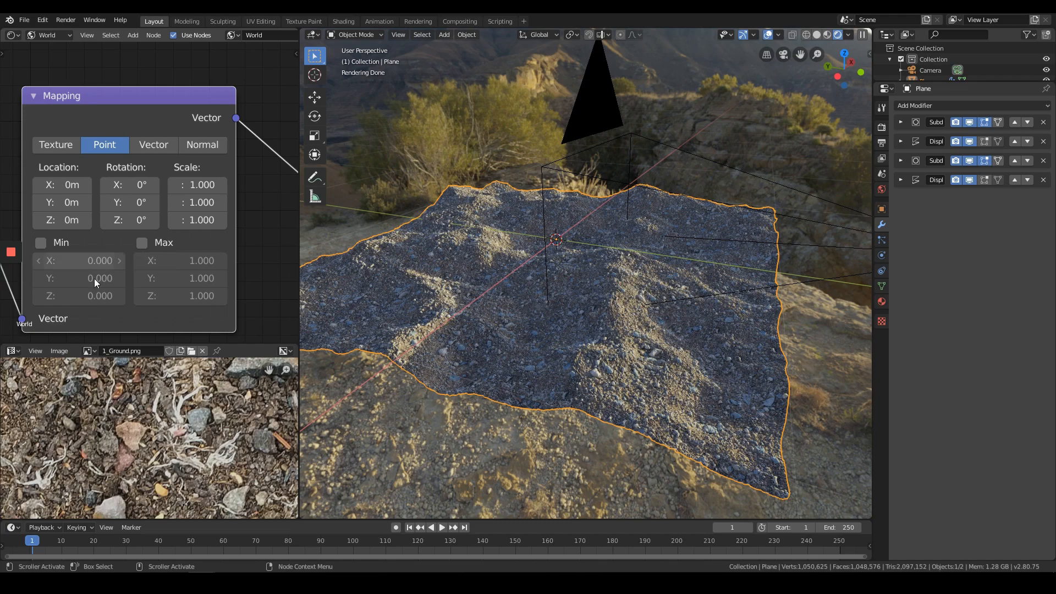
click(37, 221)
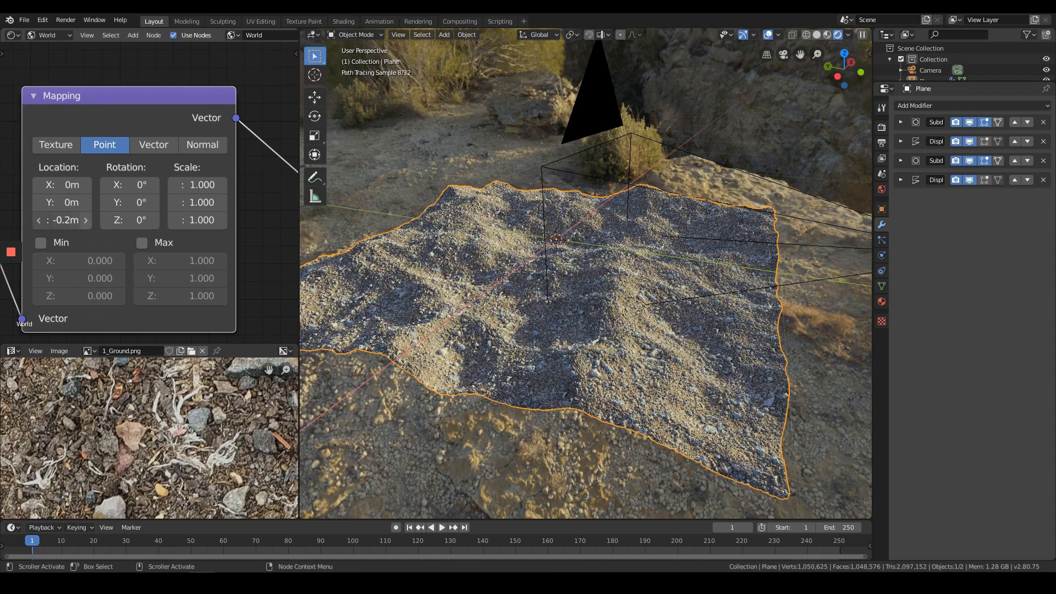
drag(65, 220, 71, 220)
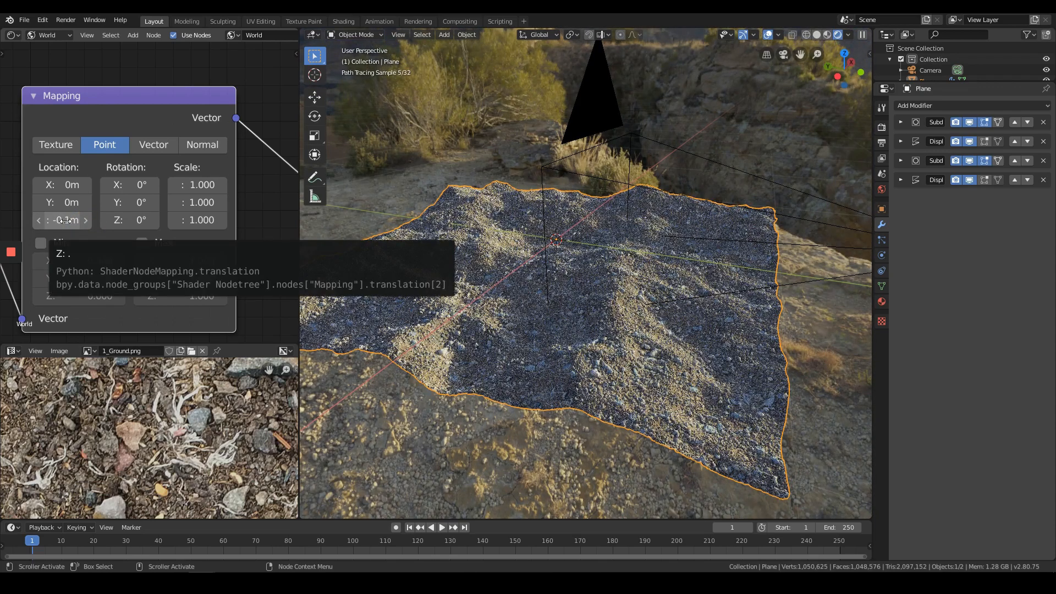
click(66, 220)
click(57, 219)
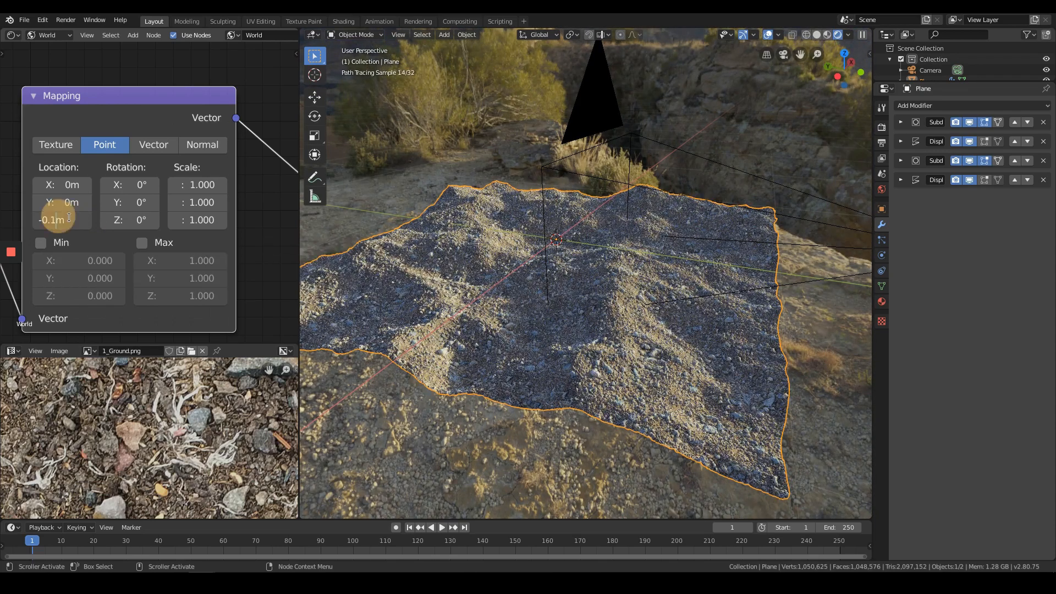
text(3)
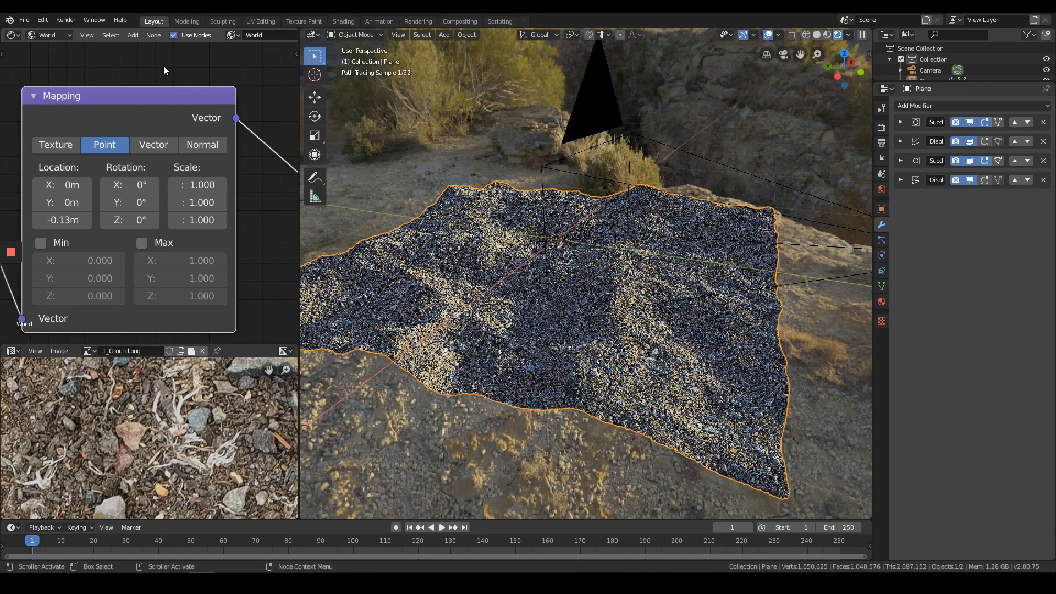
- Rotate the HDRI behind the camera shot by setting the Mapping node's Z rotation to about -44.9°, and inspect the lit terrain
key(KP_0)
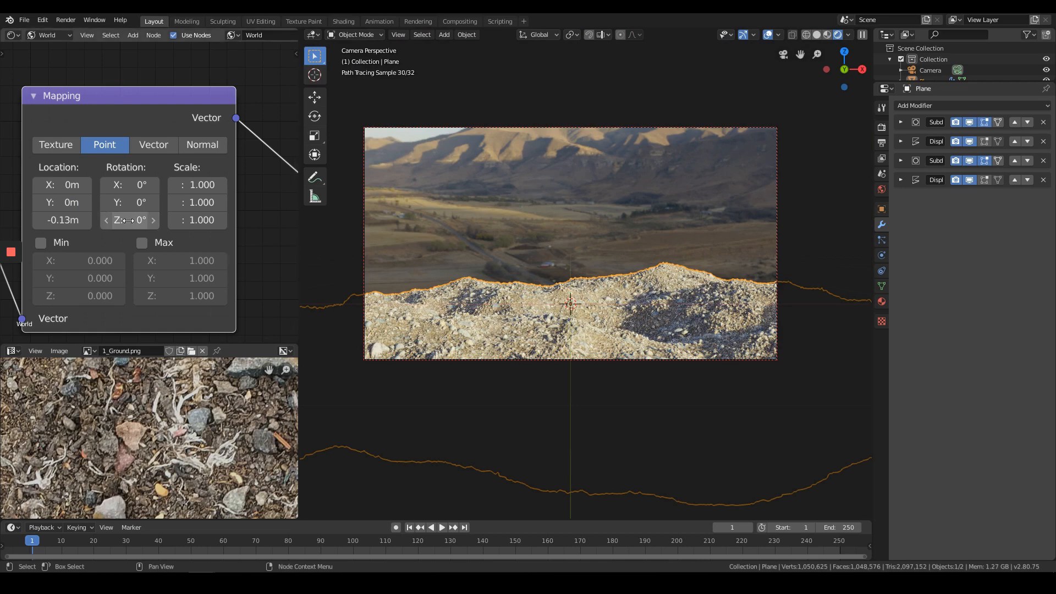
drag(125, 219, 942, 232)
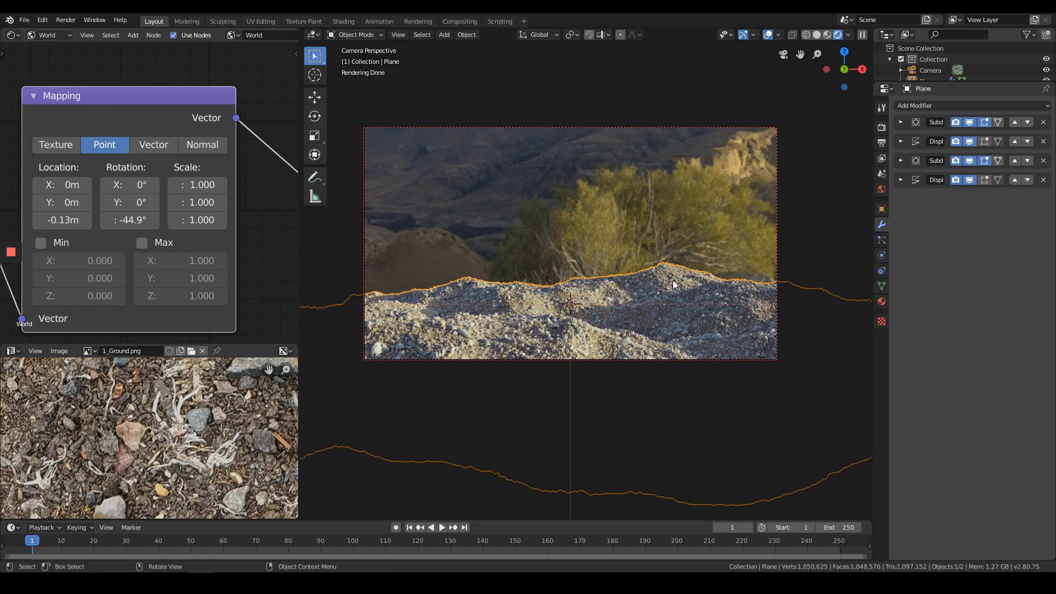
middle_drag(675, 284, 677, 348)
scroll(612, 222, up, 5)
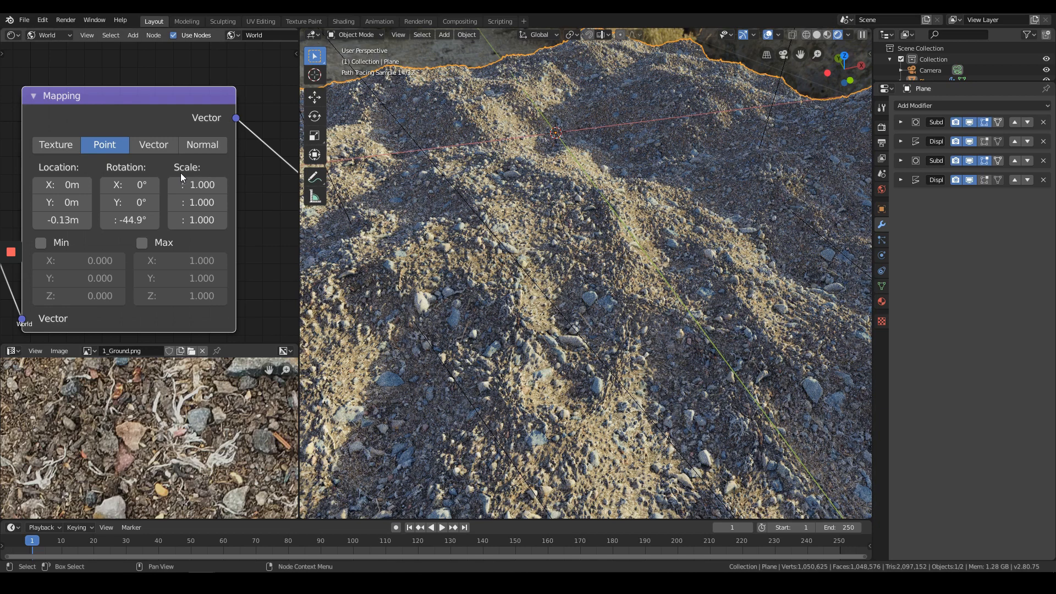
- Switch the node editor from World to Object shader nodes and bring the ground texture and Principled BSDF nodes into view
scroll(182, 168, down, 4)
middle_drag(205, 163, 26, 171)
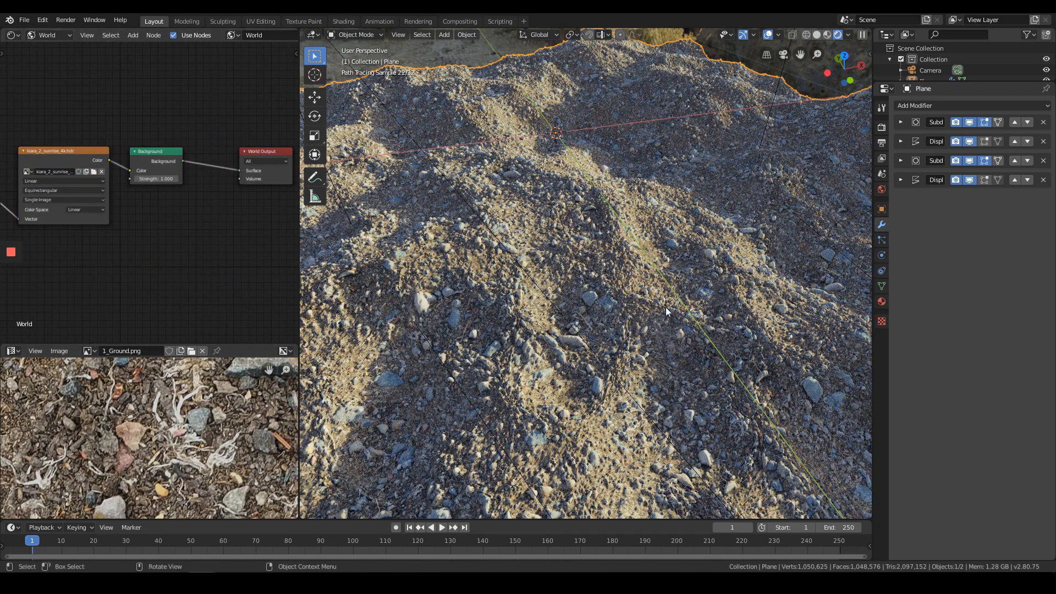
click(13, 35)
click(67, 34)
click(65, 43)
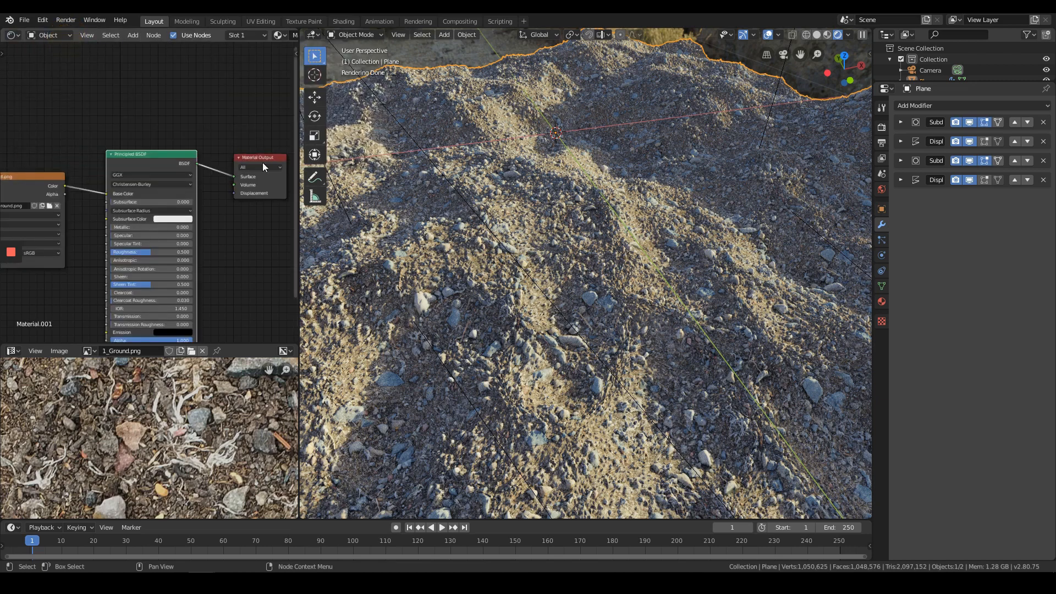
middle_drag(104, 176, 175, 144)
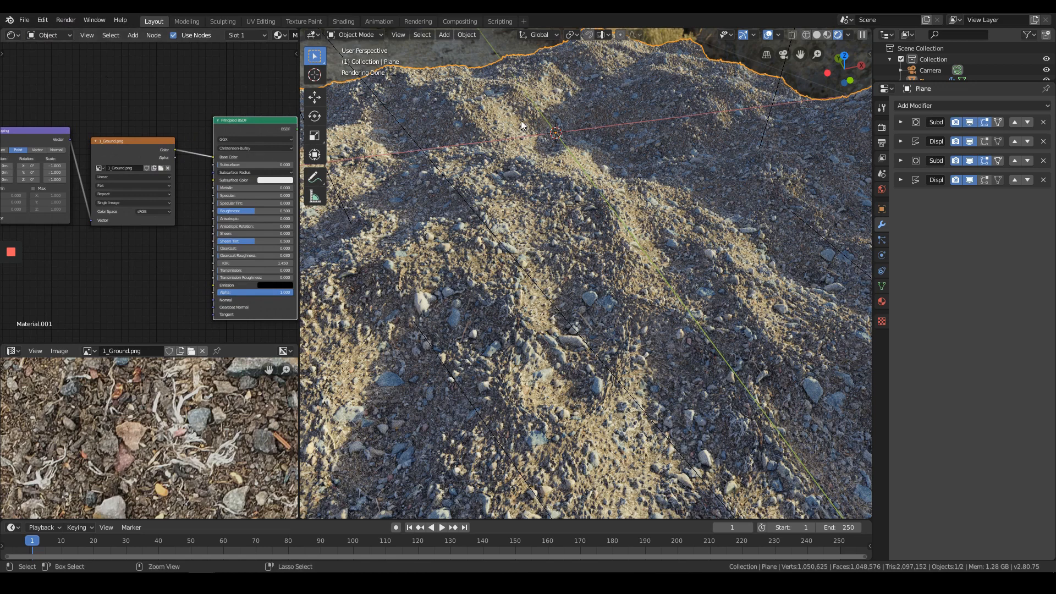
- Save the scene as TUTORIAL in the 2.76_Saves folder
key(ctrl+s)
click(185, 57)
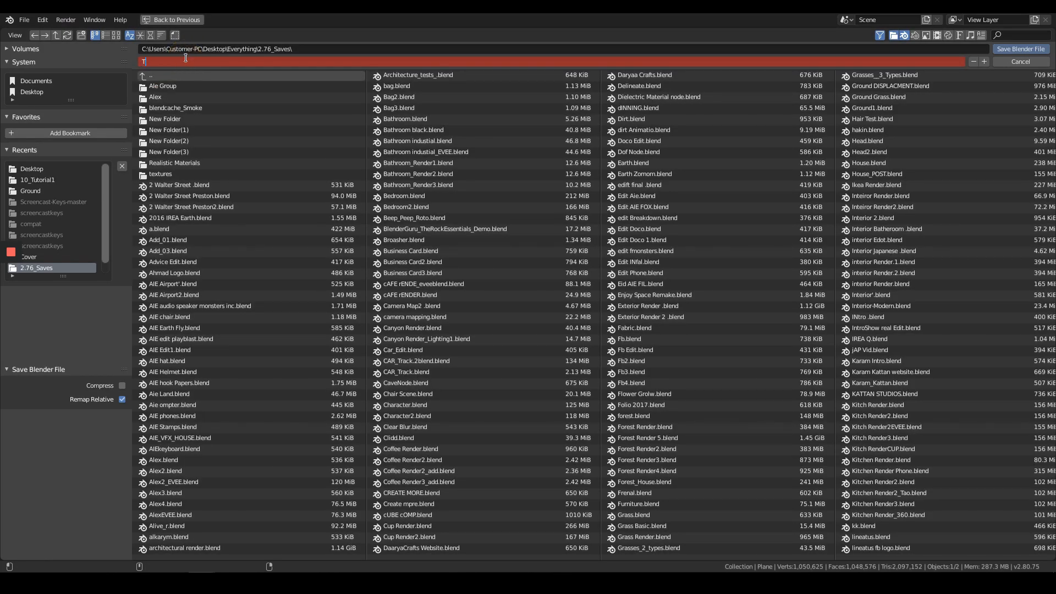
text(TUTORIAL)
key(Return)
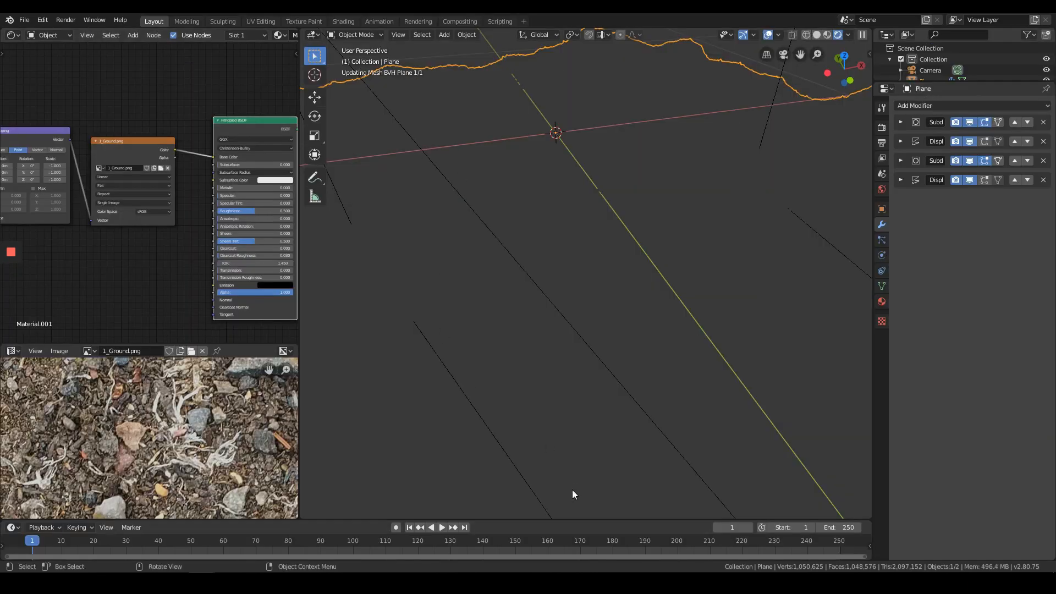
scroll(645, 167, down, 2)
scroll(645, 167, up, 2)
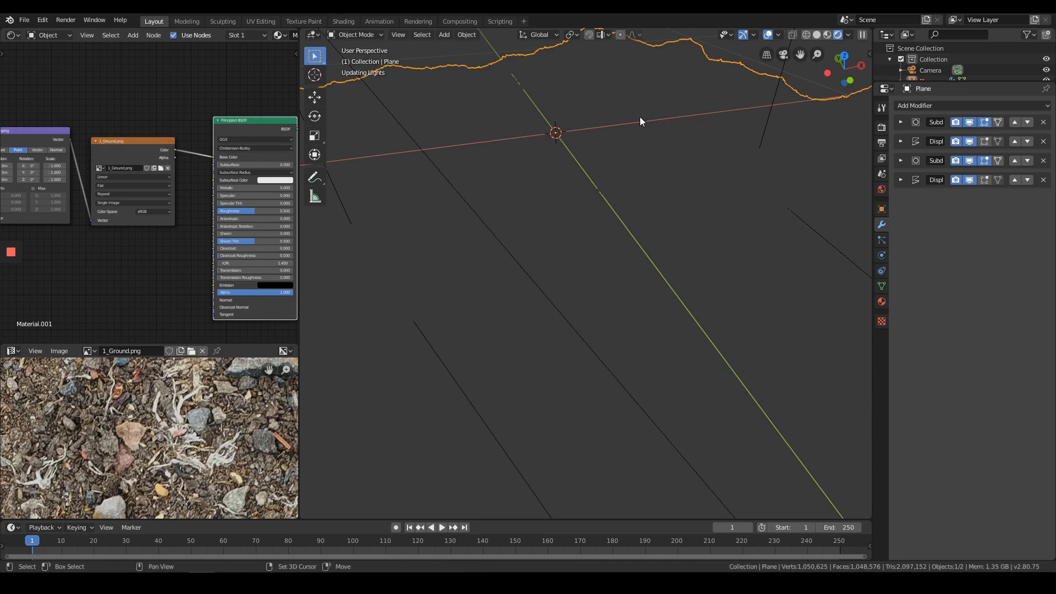
shift+middle_drag(640, 117, 652, 163)
scroll(157, 170, down, 1)
- Select the Texture Coordinate, Mapping and ground image texture nodes together and move them up and away from the Principled BSDF
middle_drag(157, 169, 209, 173)
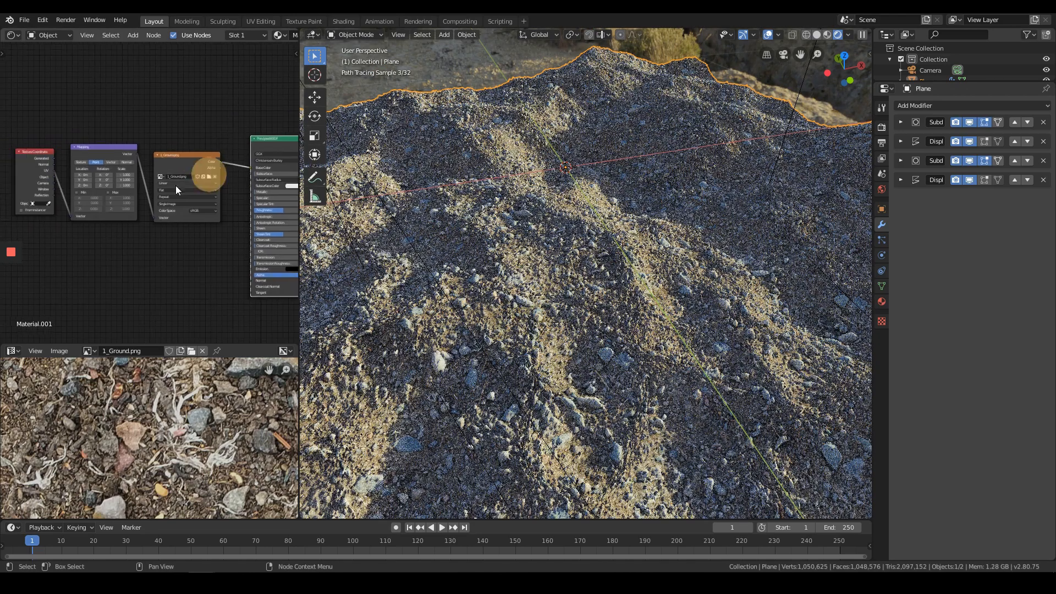
key(a)
middle_drag(193, 241, 207, 234)
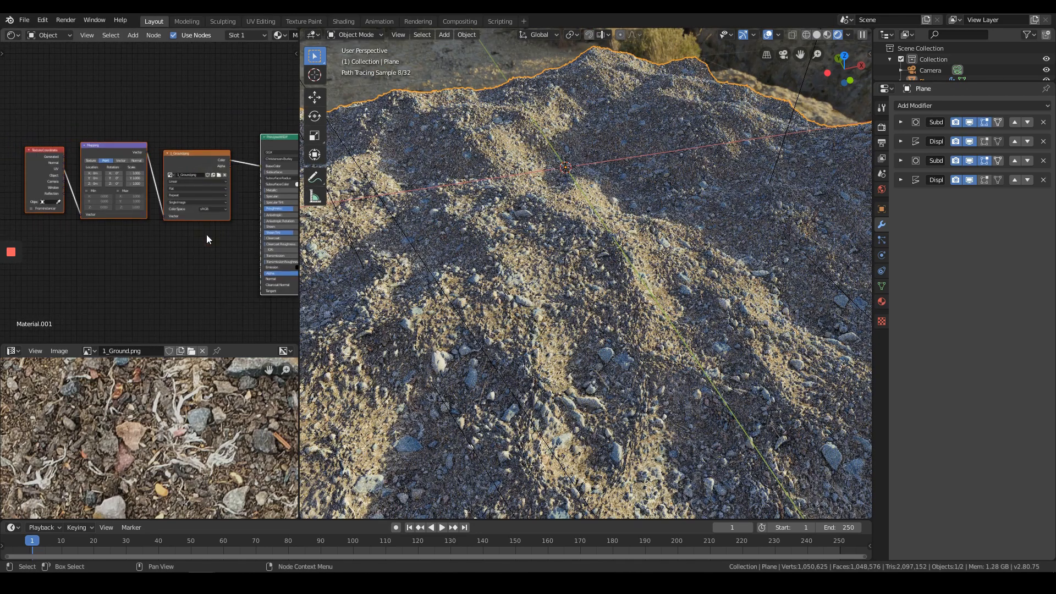
key(b)
drag(193, 232, 17, 120)
scroll(156, 174, down, 2)
scroll(162, 172, down, 1)
middle_drag(174, 173, 127, 163)
click(185, 83)
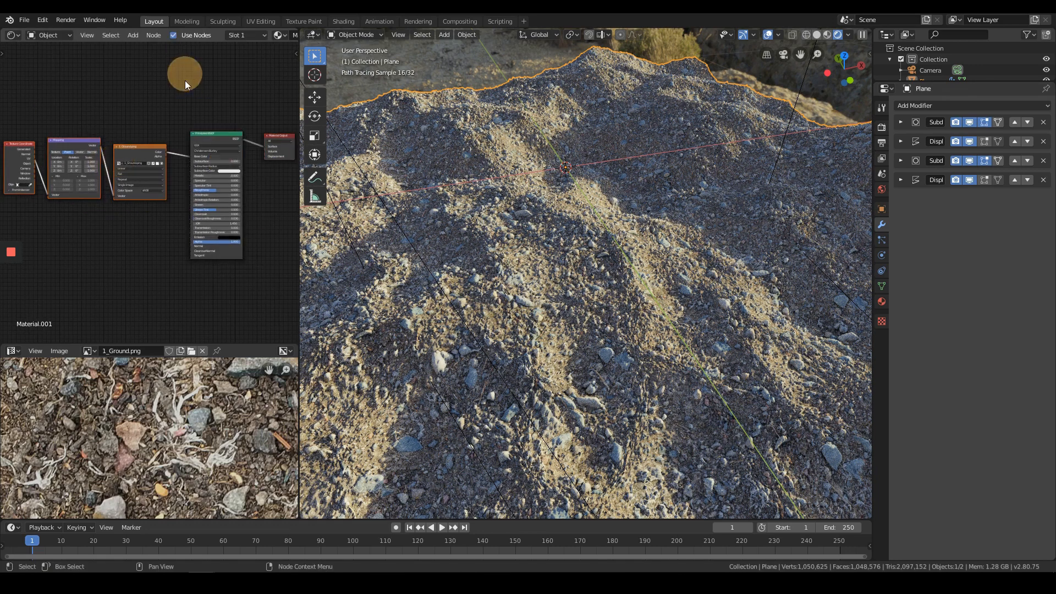
key(g)
click(146, 107)
- Connect the Color output of the 1_Ground.png texture to the Normal input of the Principled BSDF
scroll(137, 103, up, 4)
drag(68, 71, 70, 79)
scroll(101, 74, up, 2)
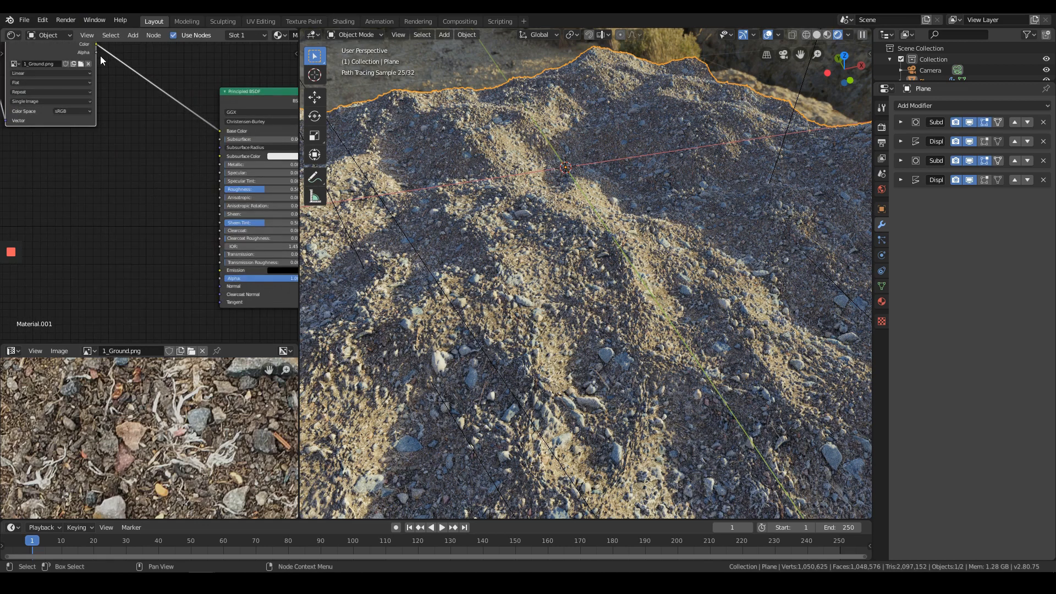
drag(96, 58, 218, 294)
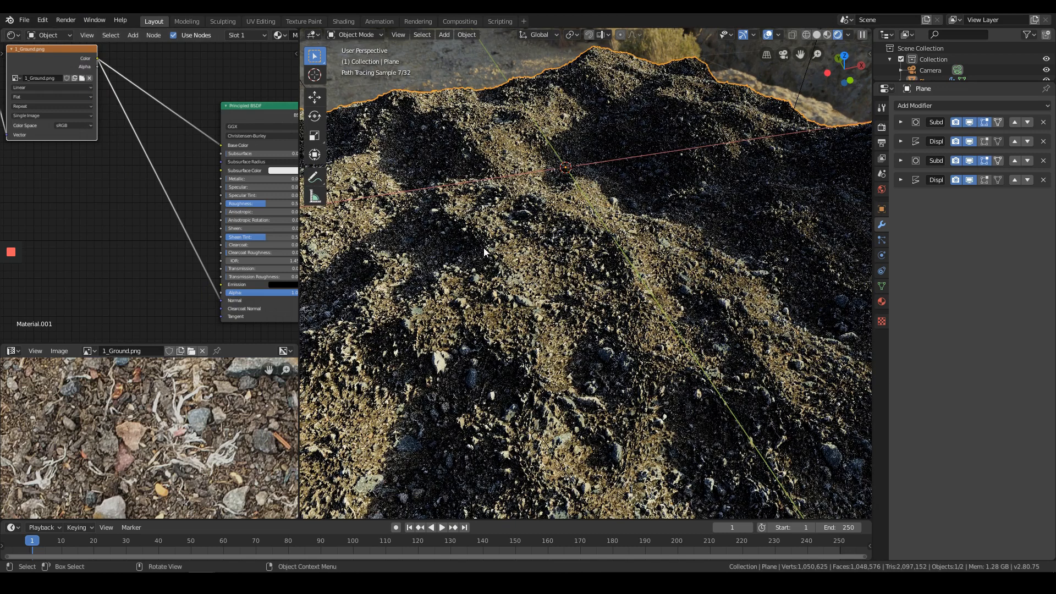
- Insert a Bump node between the ground texture and the Principled BSDF's Normal input, feeding the texture Color into Height
key(shift+a)
click(108, 231)
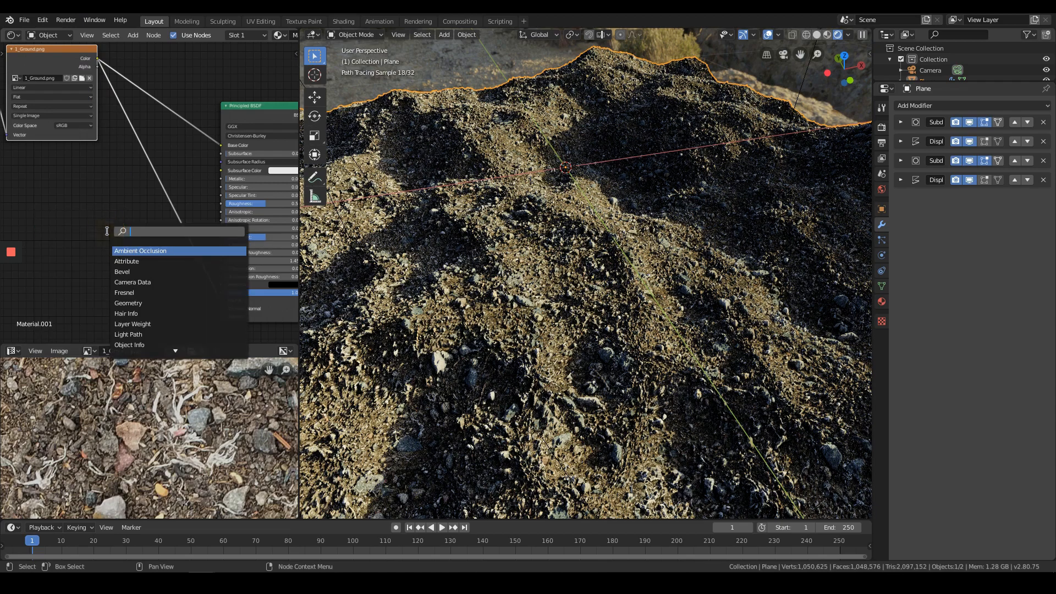
text(bump)
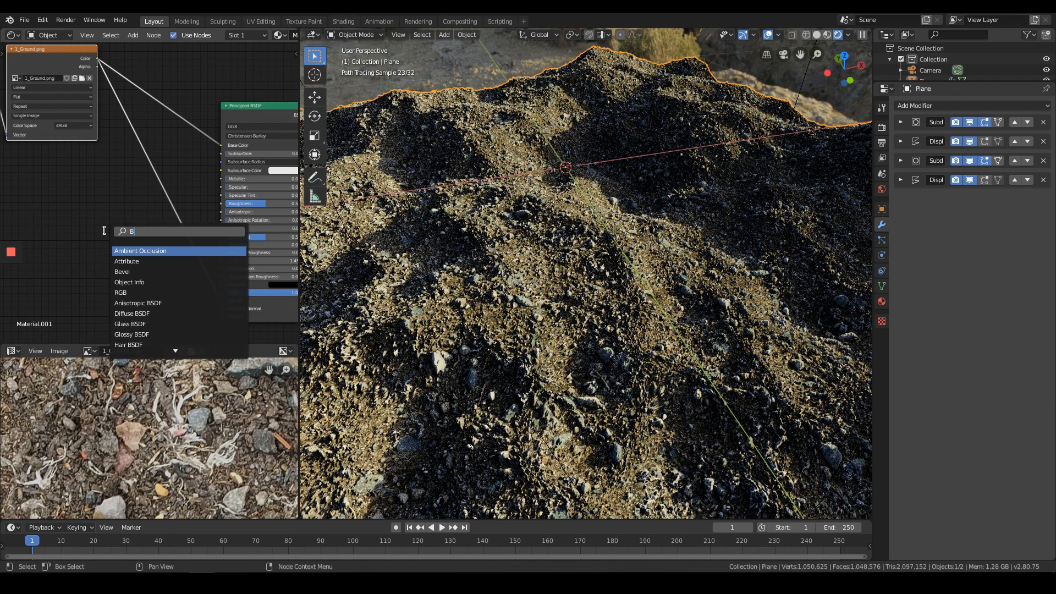
key(Return)
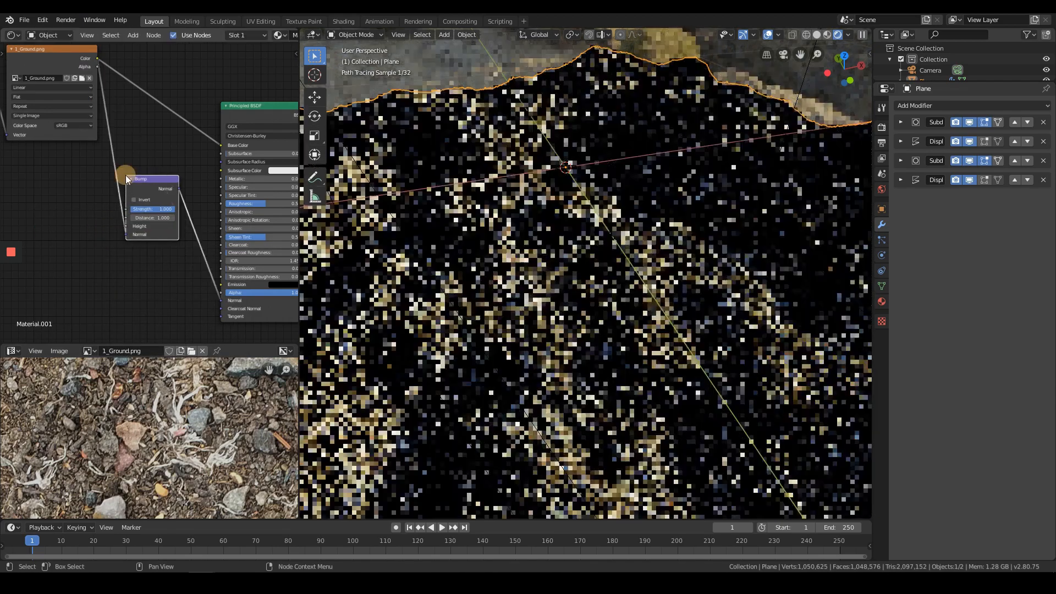
click(125, 174)
mouse_move(127, 232)
mouse_down()
mouse_move(111, 237)
mouse_move(127, 224)
mouse_up()
- Switch the viewport to Look Dev shading and examine the textured terrain
middle_drag(818, 152, 669, 223)
key(z)
click(667, 268)
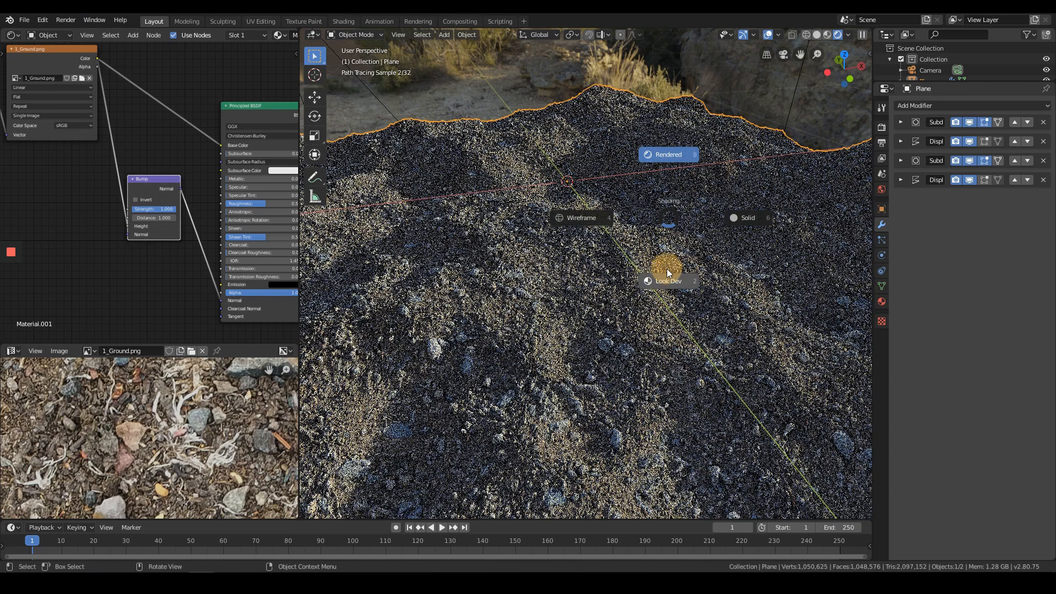
mouse_move(562, 257)
middle_down()
mouse_move(566, 276)
mouse_move(766, 149)
middle_up()
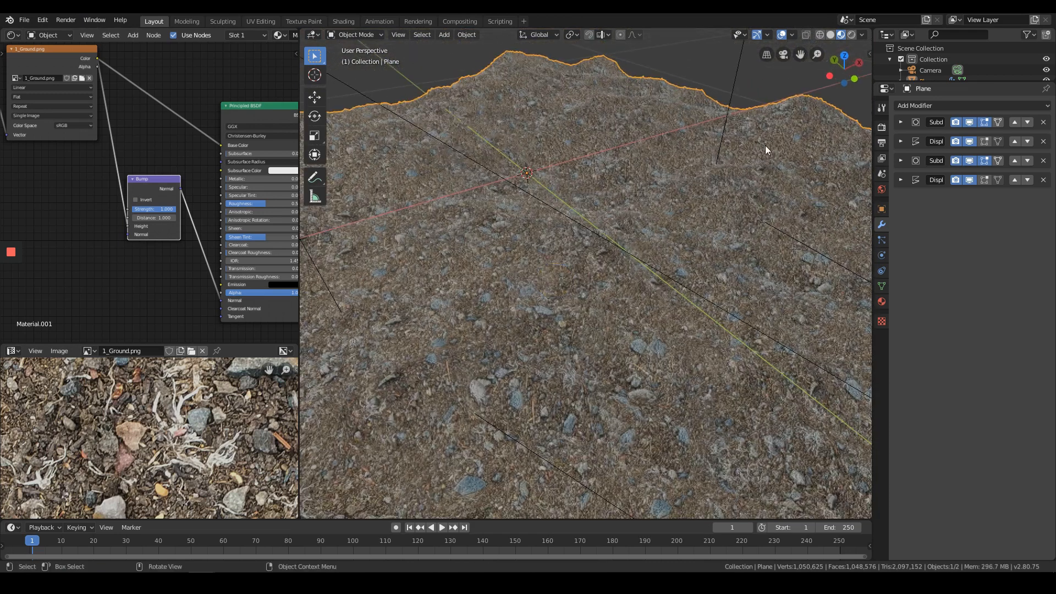
- Show the Screencast Keys settings in the viewport sidebar and disable Screencast Keys
click(867, 54)
click(869, 55)
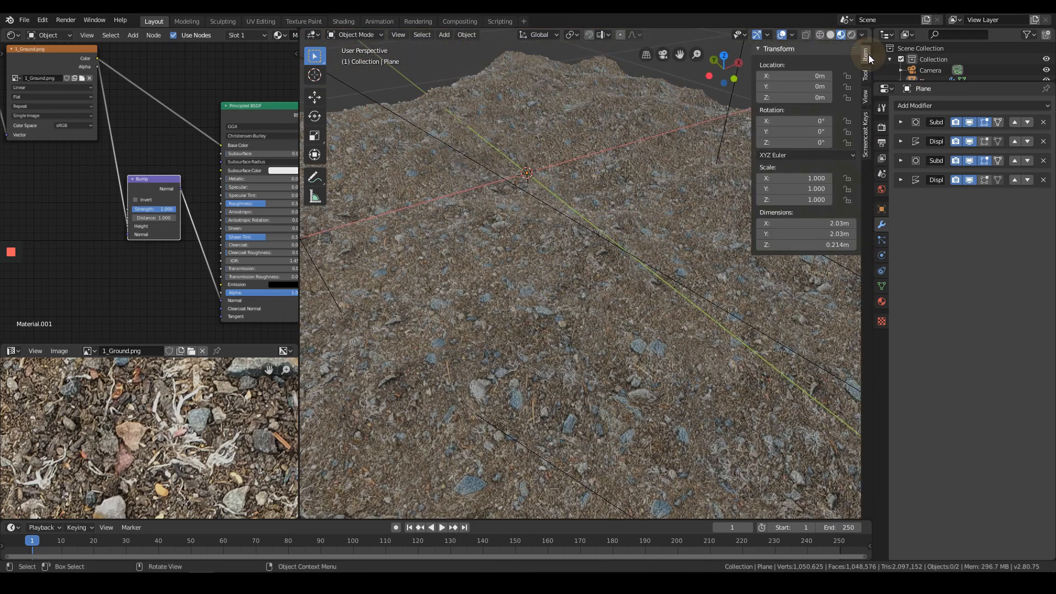
click(867, 143)
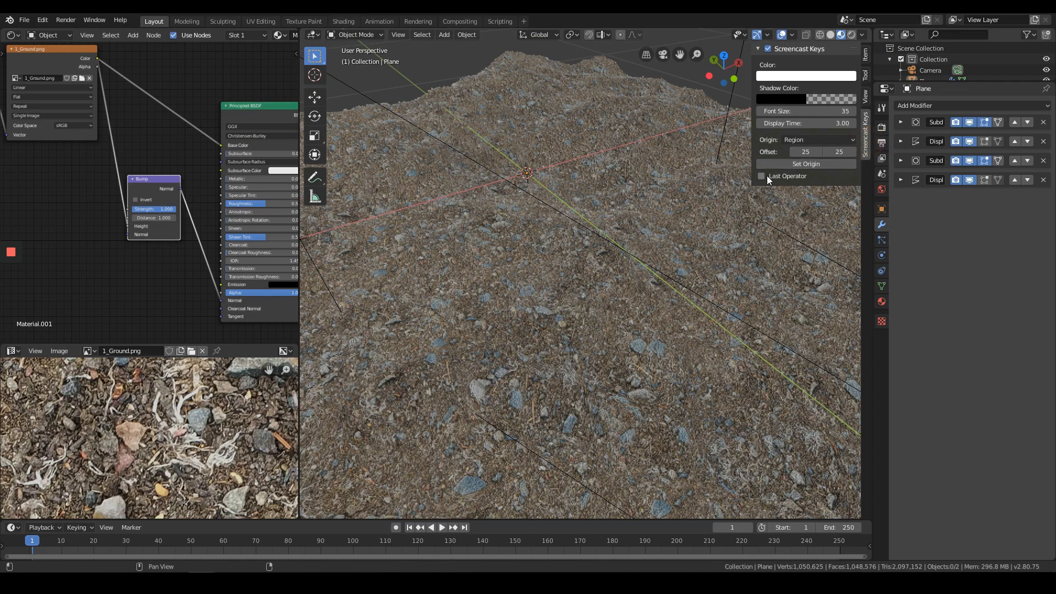
click(766, 50)
- Examine the terrain mesh in Solid and Wireframe shading, ending in Solid
mouse_move(709, 154)
middle_down()
mouse_move(627, 295)
mouse_move(630, 244)
middle_up()
key(z)
click(698, 258)
middle_drag(699, 261, 634, 309)
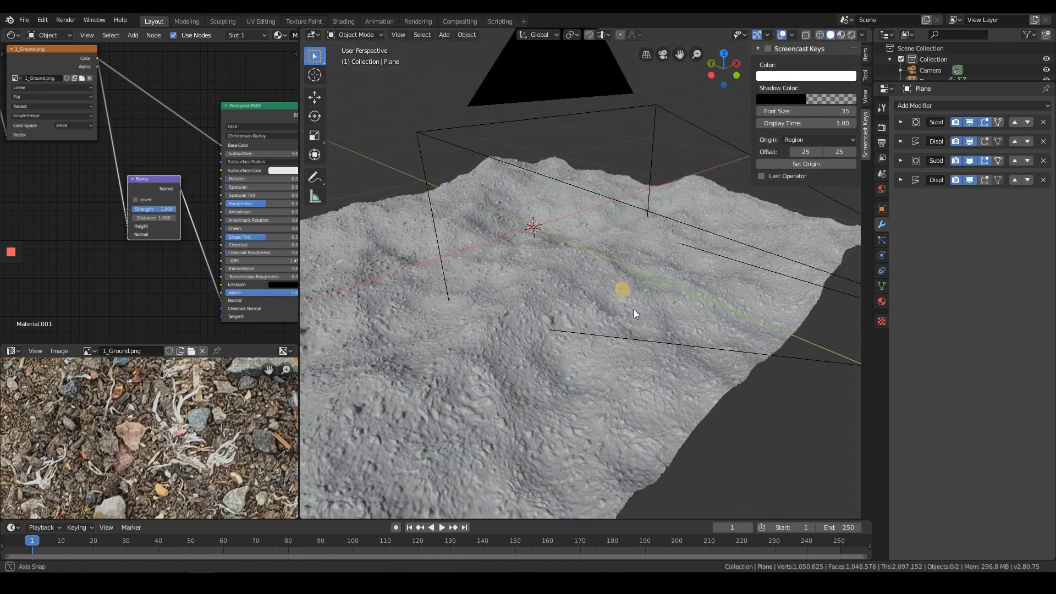
key(z)
click(539, 290)
key(z)
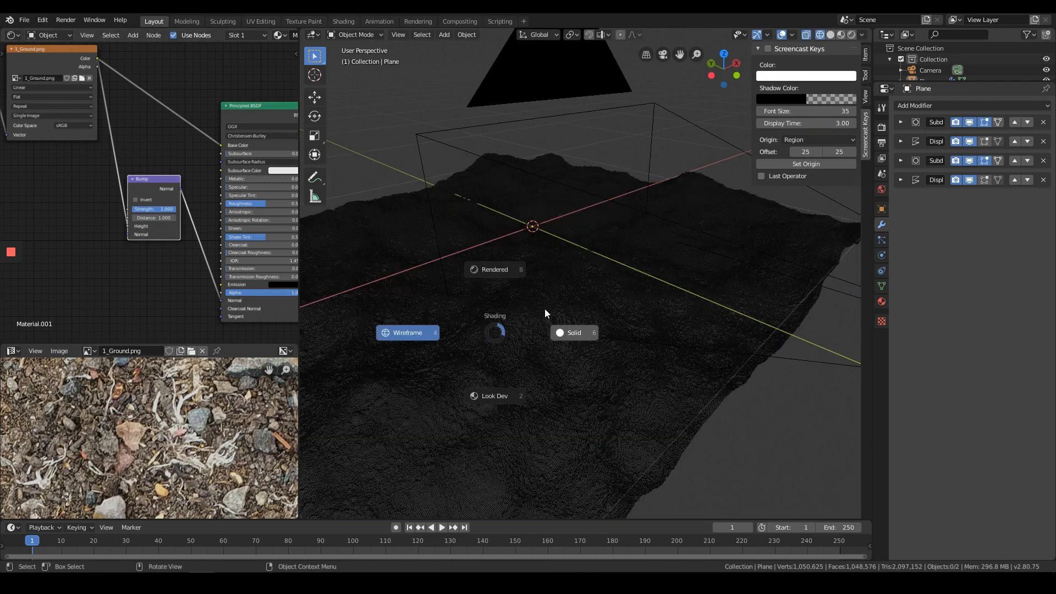
click(596, 320)
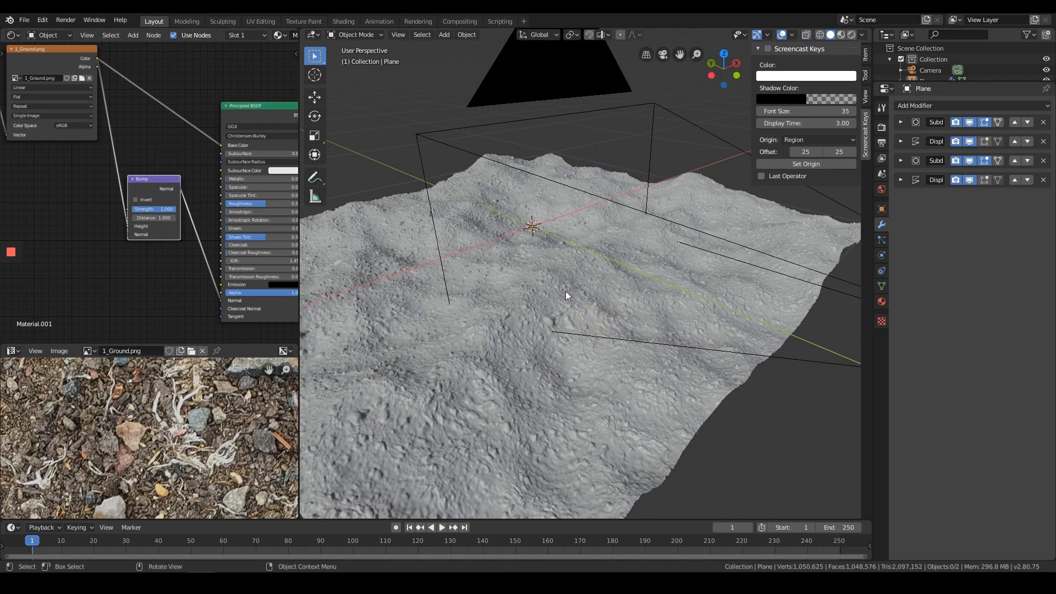
middle_drag(566, 292, 371, 350)
- Enable Screencast Keys again and hide the viewport sidebar
click(768, 49)
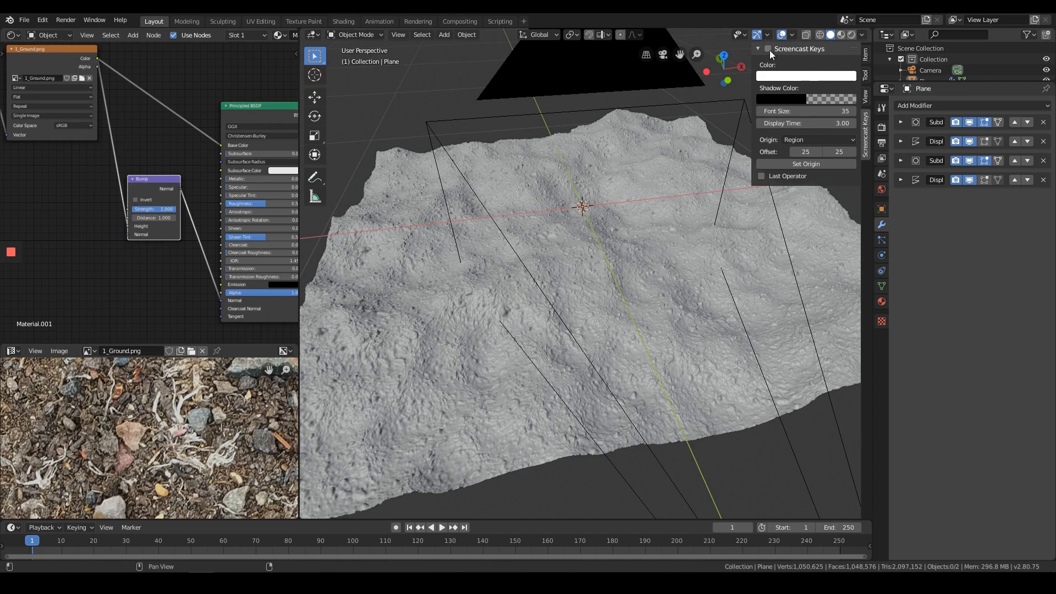
middle_drag(616, 209, 567, 268)
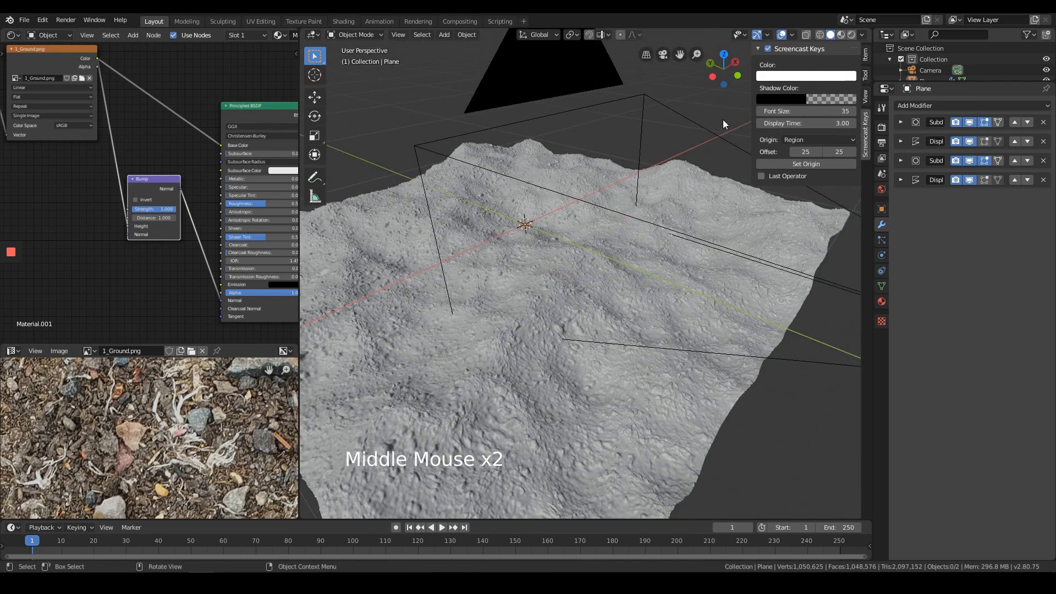
key(n)
scroll(445, 225, up, 2)
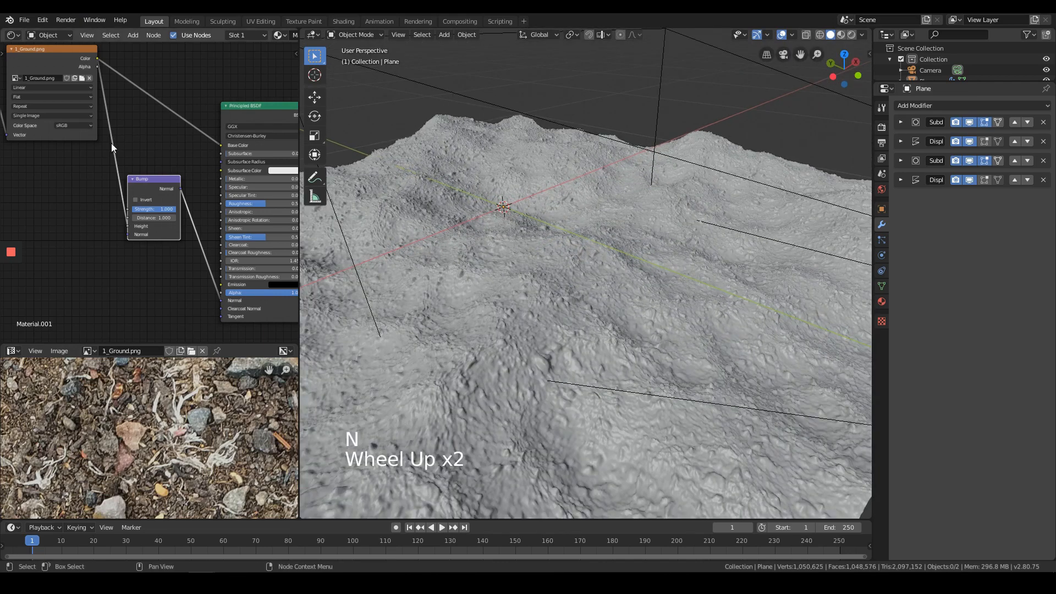
- Try to maximize the node editor to show the whole ground material node tree
scroll(112, 147, down, 4)
middle_drag(137, 152, 150, 157)
scroll(150, 158, down, 6)
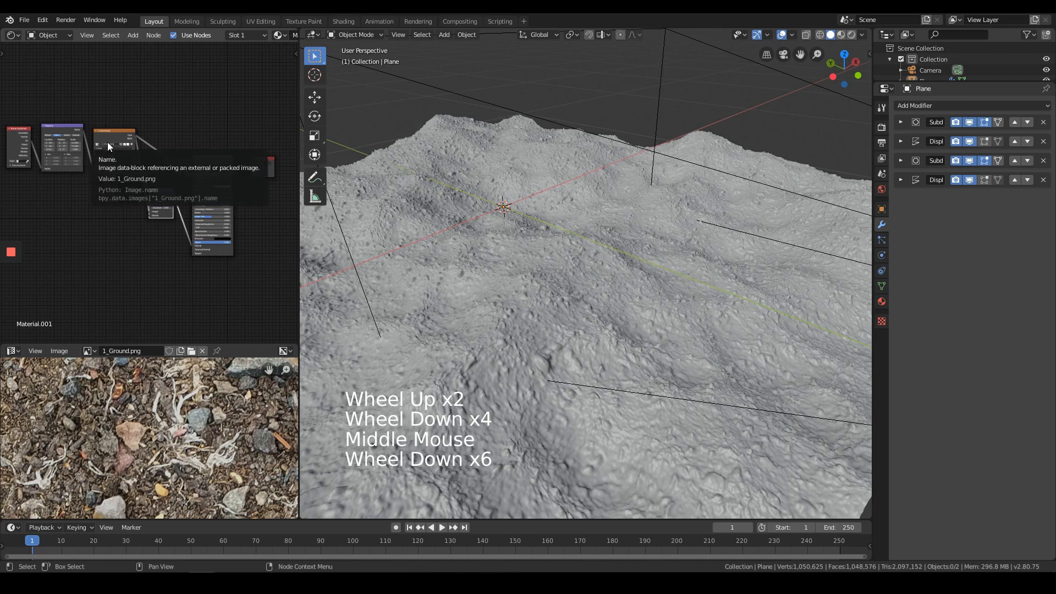
key(ctrl+Down)
click(152, 97)
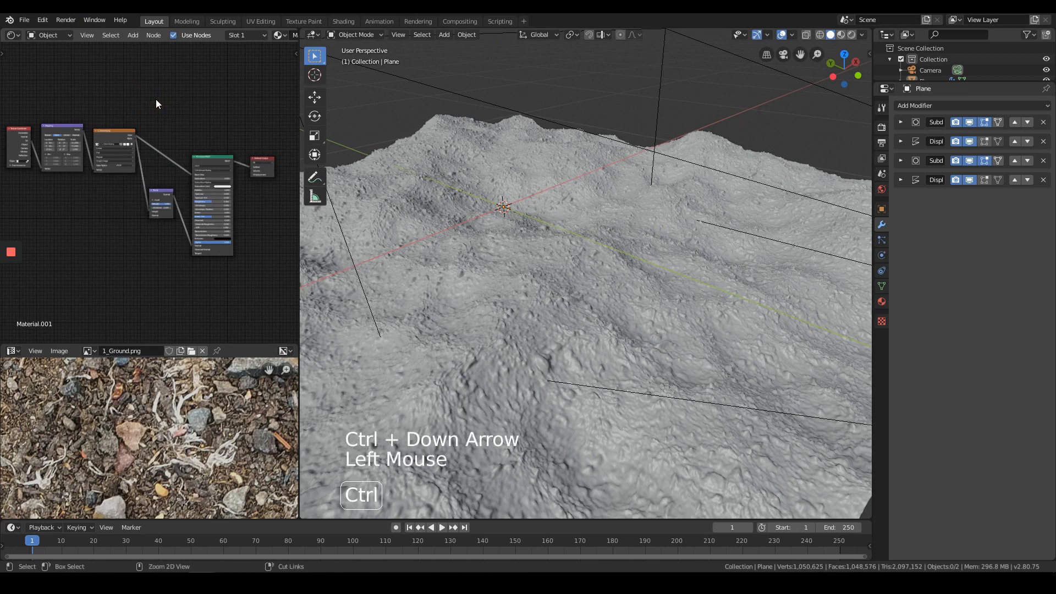
key(ctrl+Down)
scroll(205, 126, up, 5)
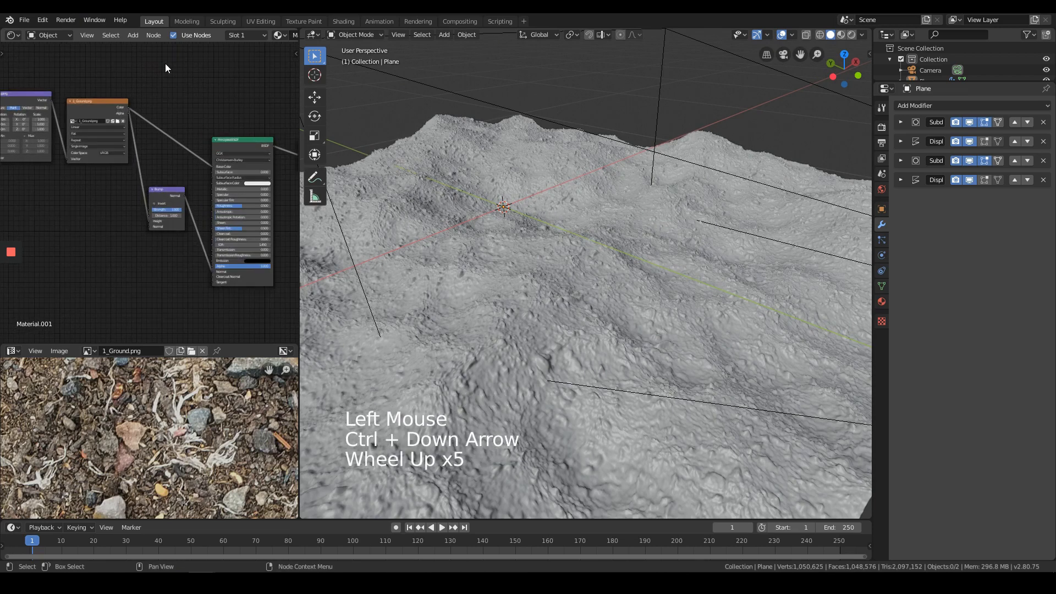
click(212, 67)
key(Return)
scroll(254, 61, up, 2)
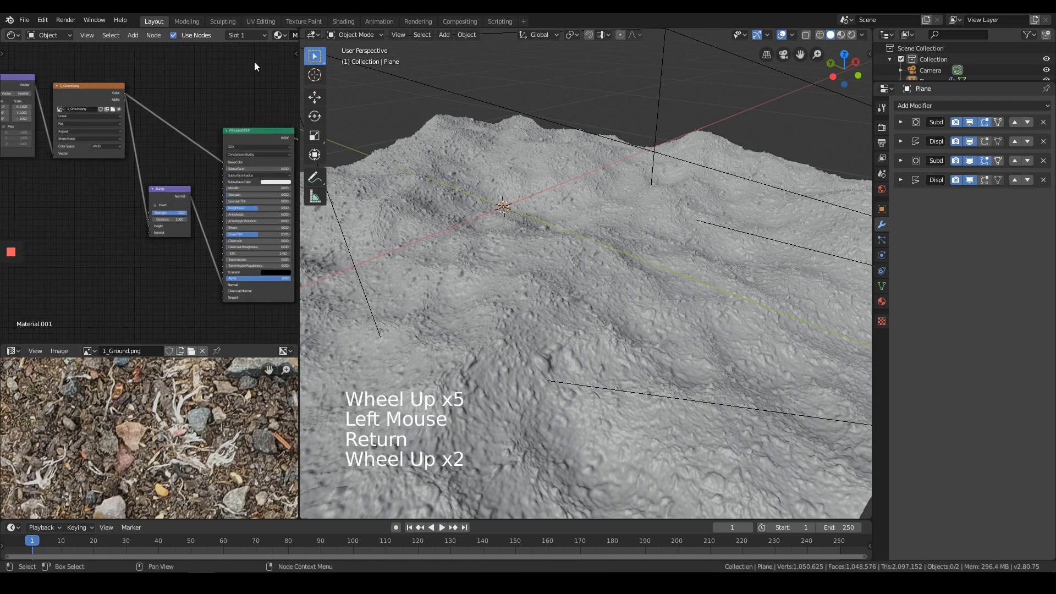
- Widen the node editor and spread out the Texture Coordinate, Mapping, ground image texture and Principled BSDF nodes
drag(299, 99, 731, 128)
scroll(298, 123, up, 1)
middle_drag(298, 123, 337, 148)
drag(102, 79, 37, 108)
drag(221, 71, 178, 84)
drag(347, 81, 322, 88)
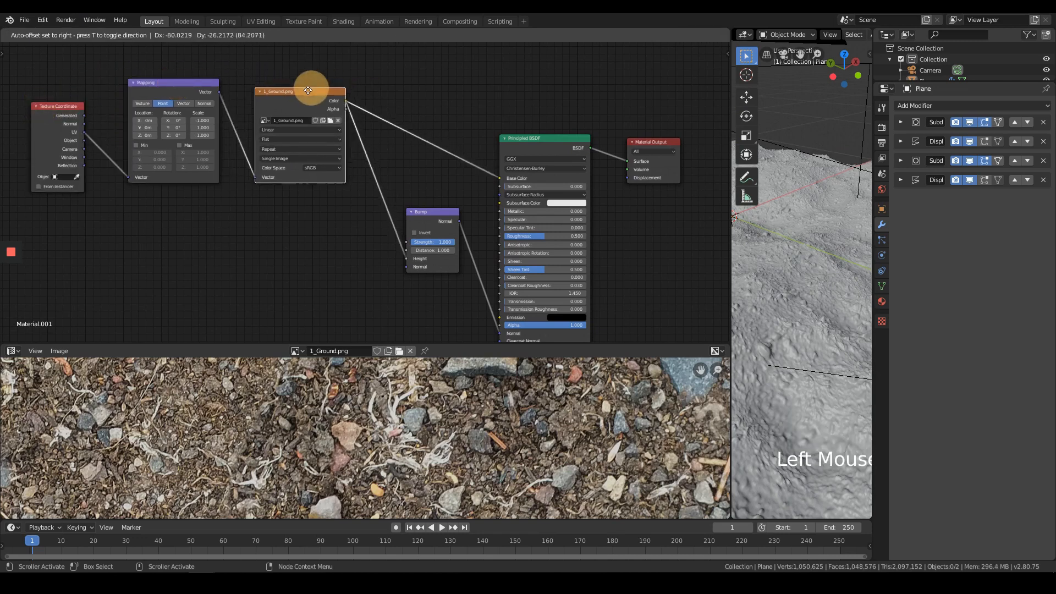
drag(530, 138, 523, 101)
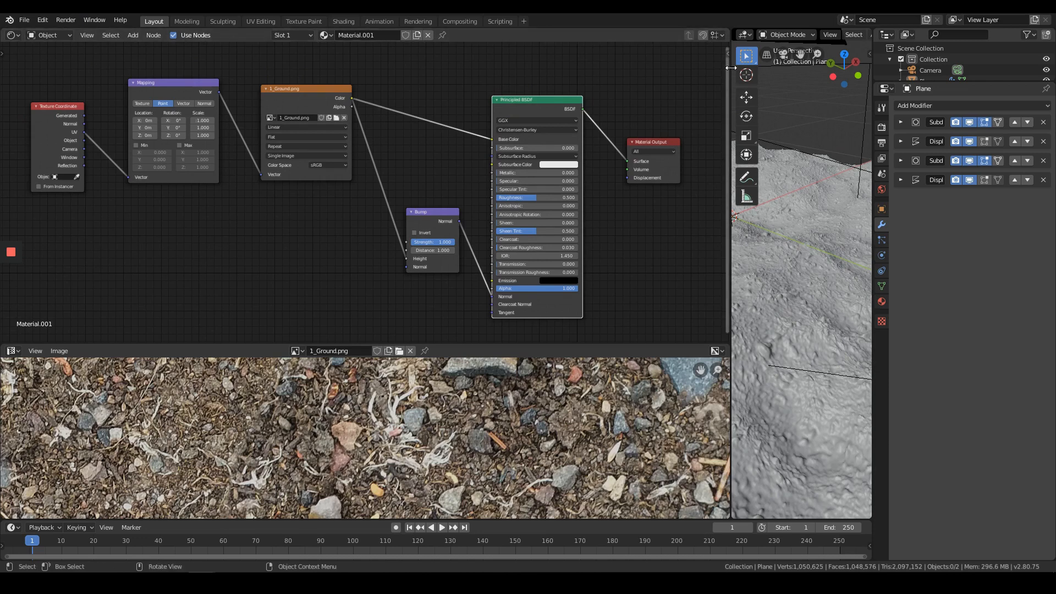
- Narrow the node editor in two stages to give the 3D viewport more room
drag(731, 67, 567, 94)
scroll(847, 301, down, 3)
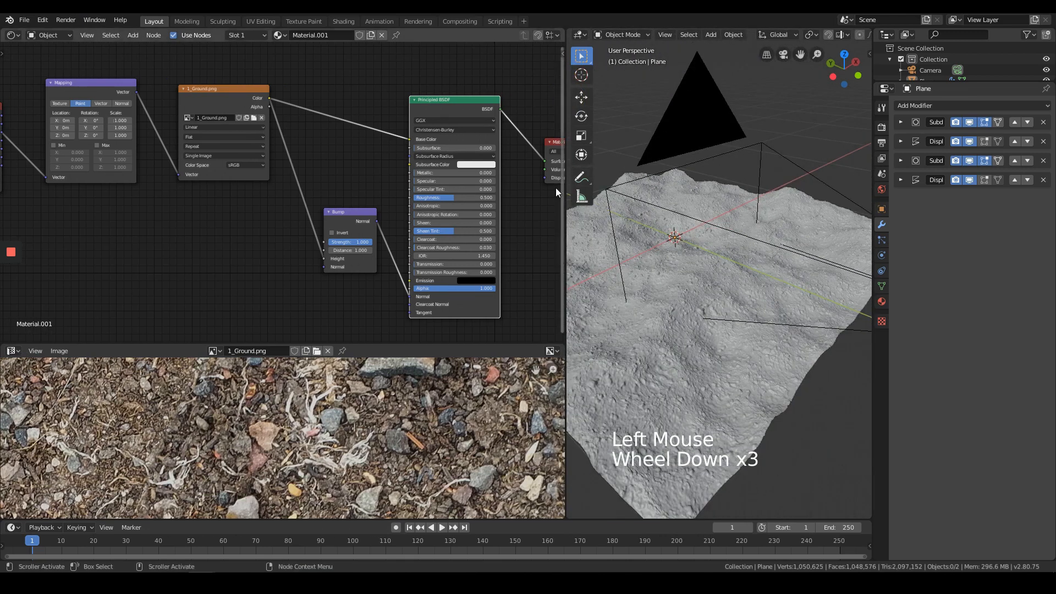
drag(567, 280, 314, 281)
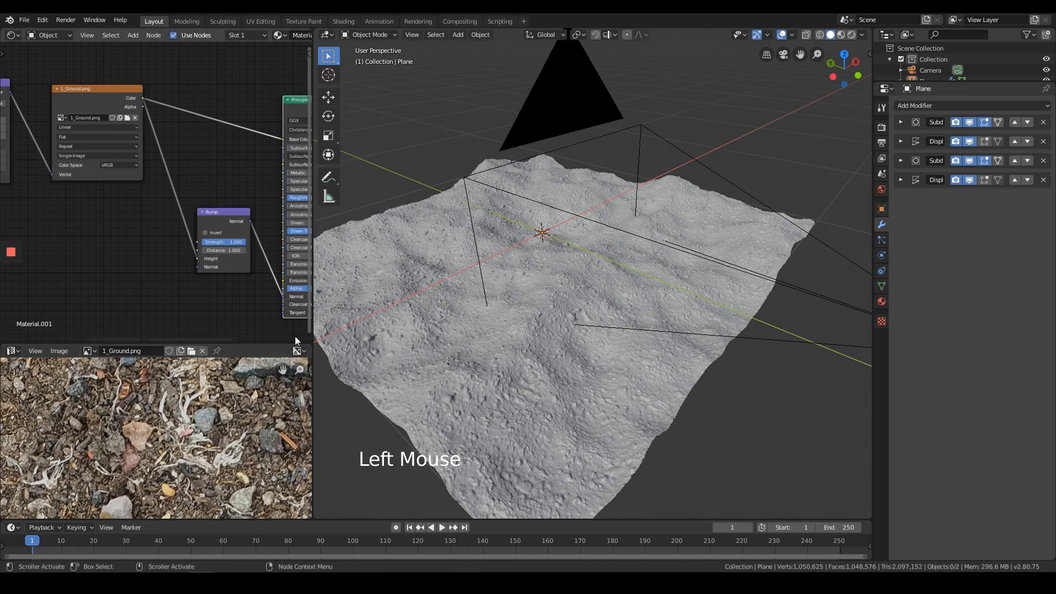
- Split the Image Editor into two stacked areas and join them back into one
drag(311, 355, 110, 409)
click(311, 416)
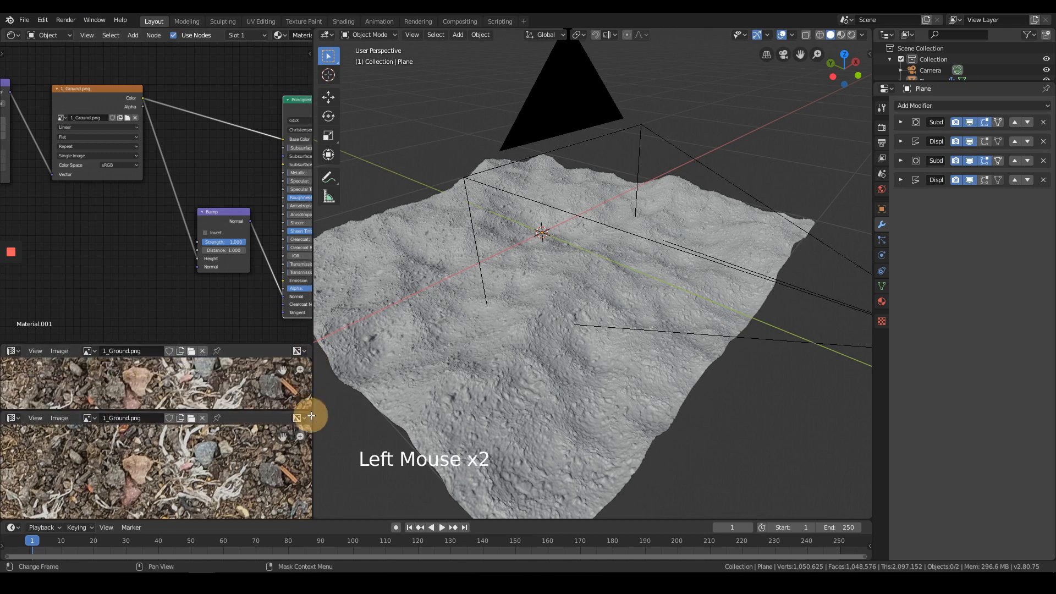
drag(311, 414, 308, 394)
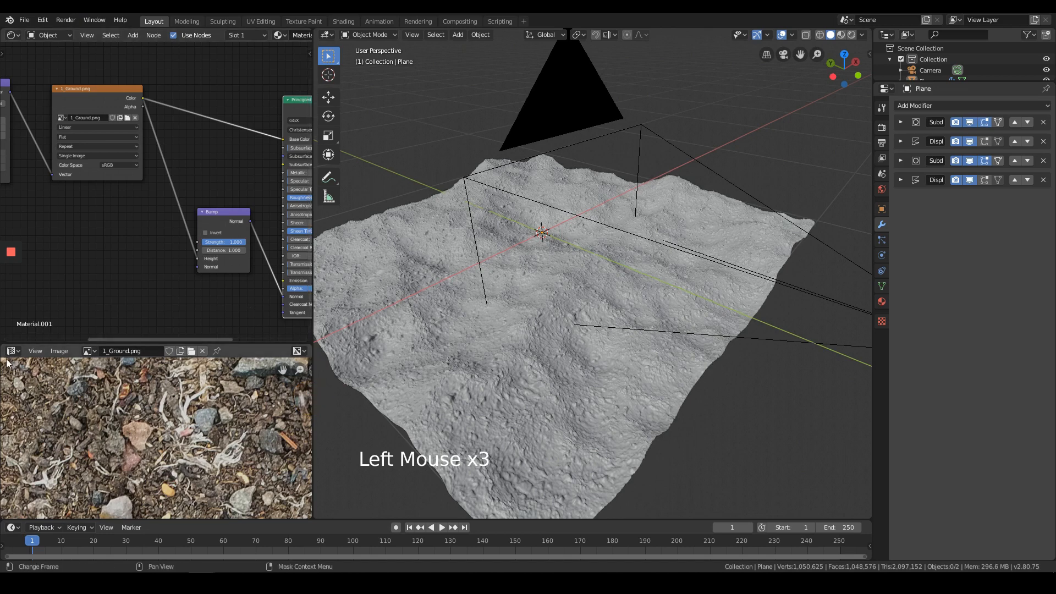
drag(5, 358, 7, 383)
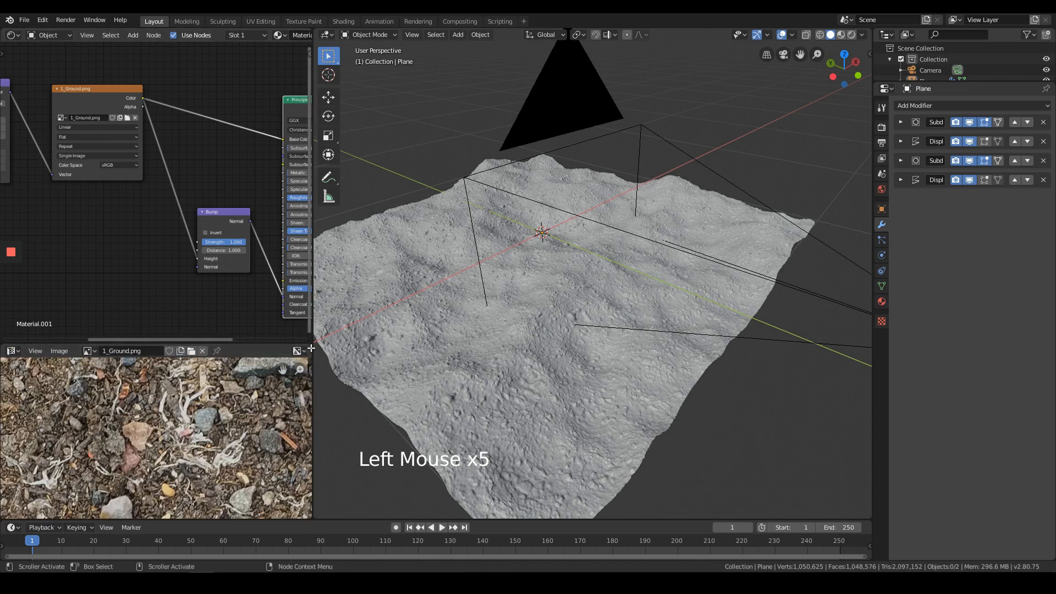
- Widen the node editor to about half of the workspace and reduce the Image Editor to its header strip
drag(313, 347, 440, 333)
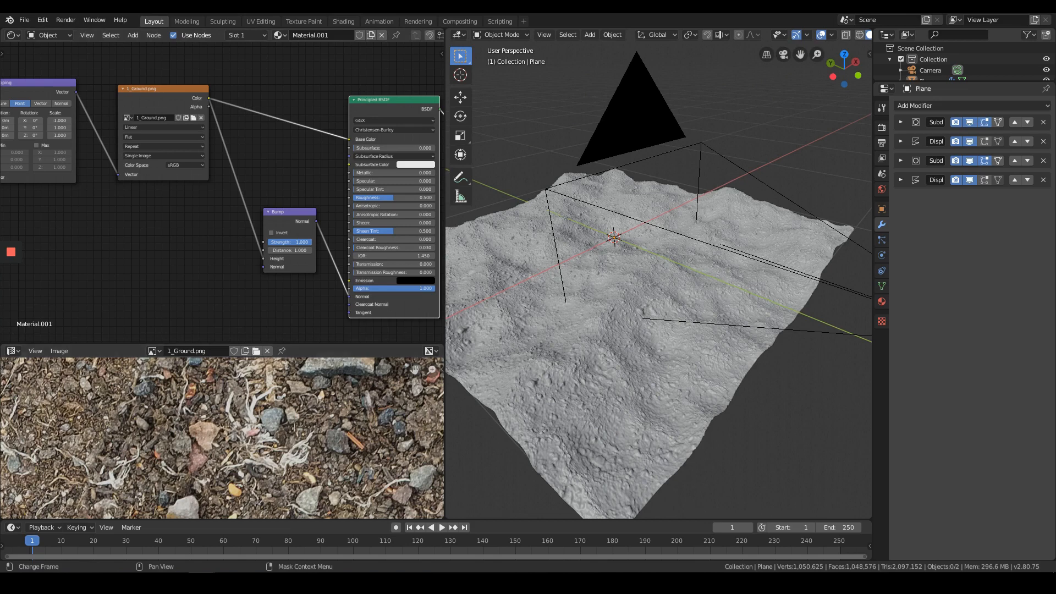
drag(3, 514, 11, 457)
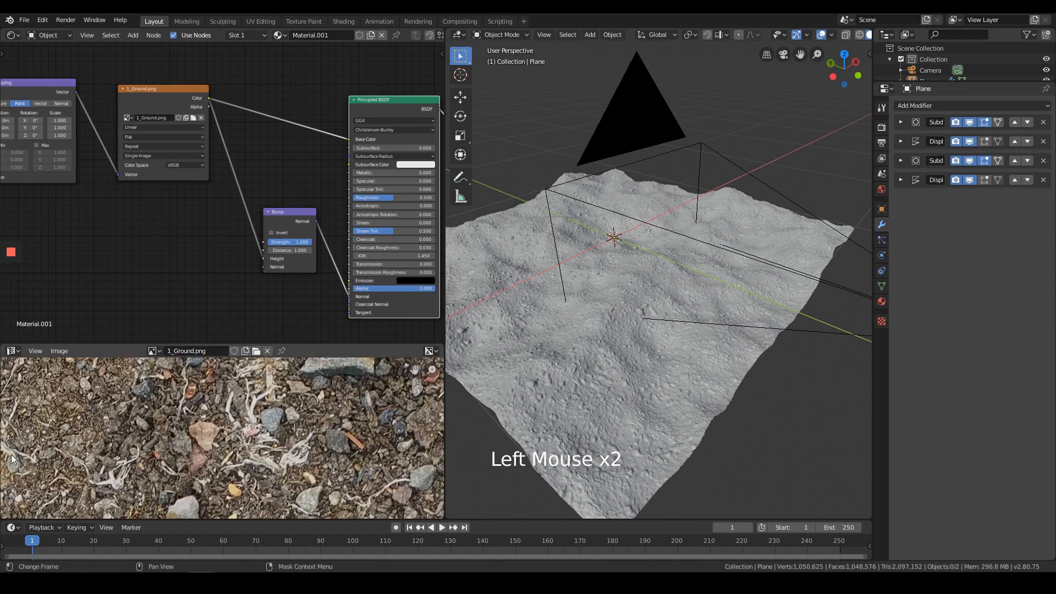
drag(5, 360, 5, 470)
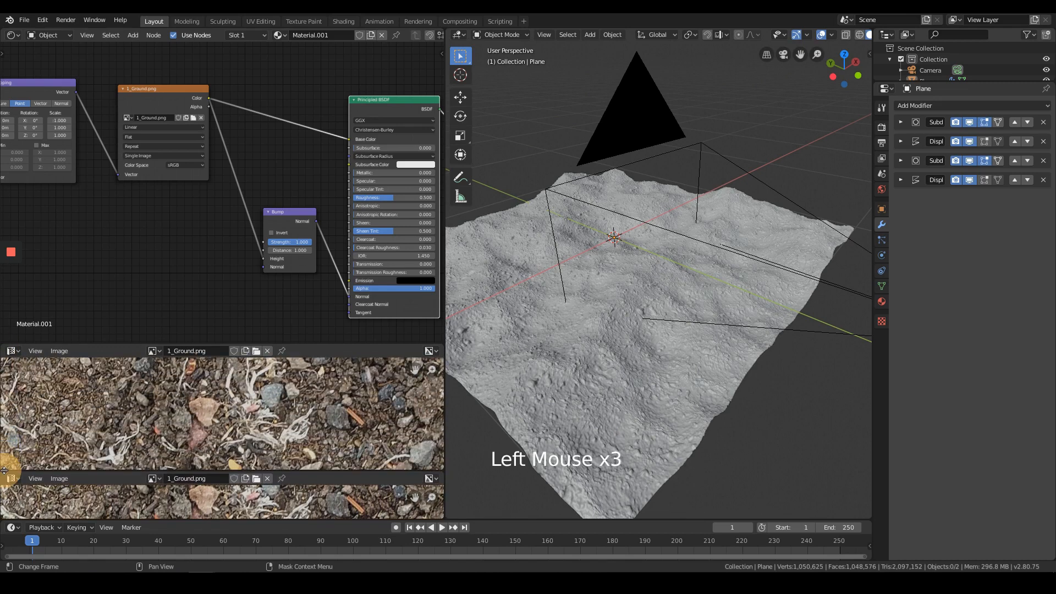
drag(441, 472, 339, 545)
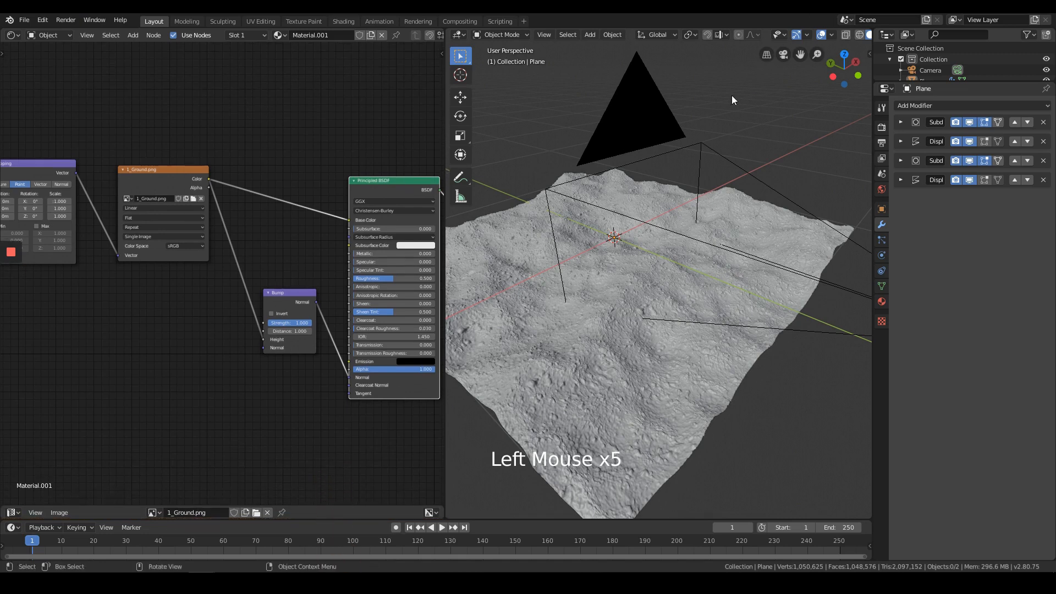
scroll(602, 229, down, 3)
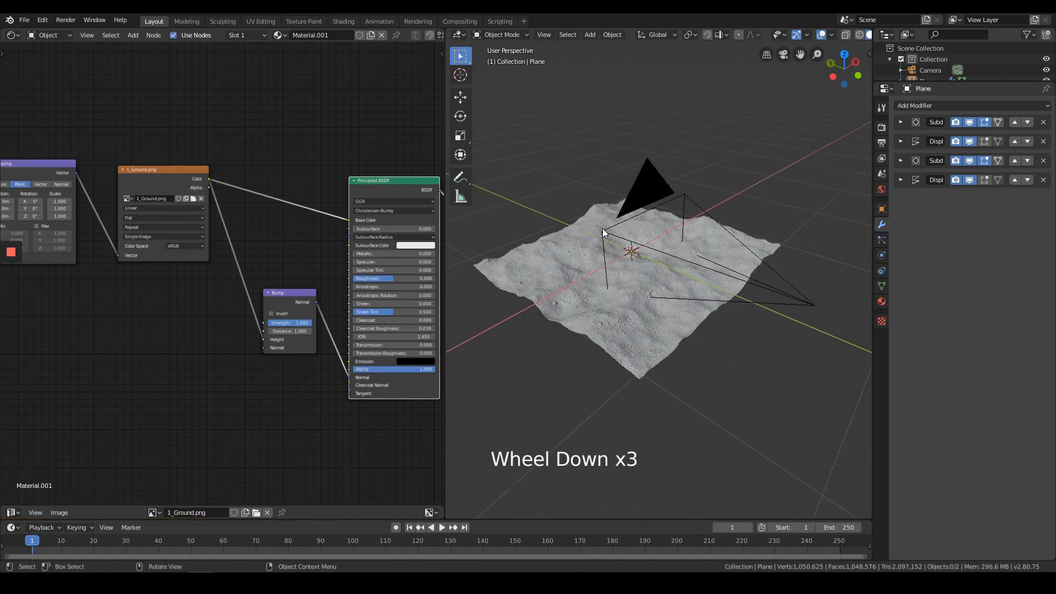
- Move the Bump node up beside the ground image texture node, between it and the Principled BSDF
scroll(603, 229, up, 2)
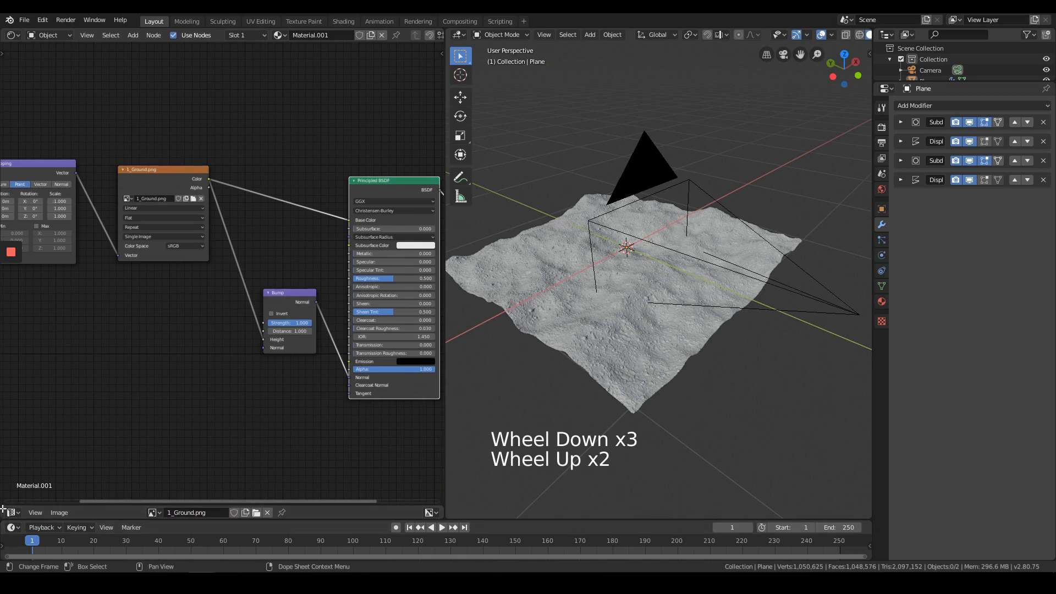
scroll(3, 509, down, 1)
drag(3, 507, 3, 553)
scroll(655, 260, up, 5)
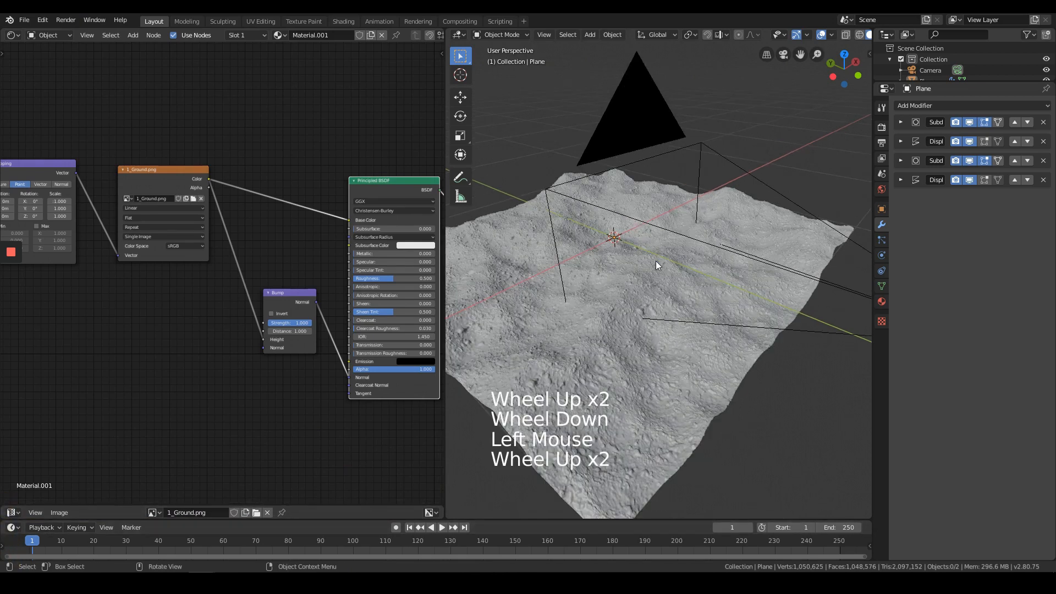
shift+middle_drag(640, 297, 627, 374)
drag(289, 293, 267, 237)
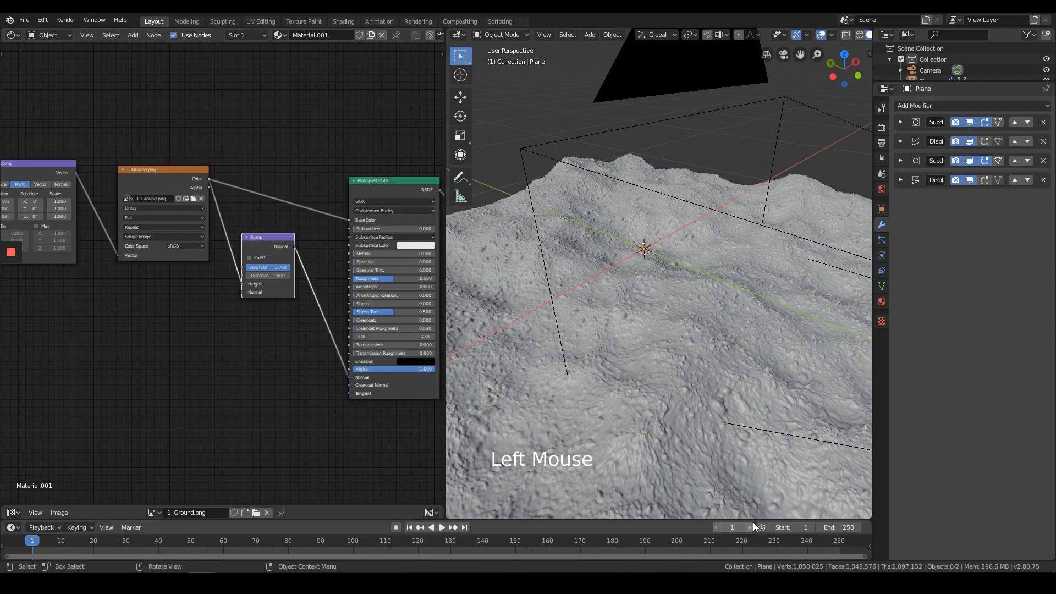
- Switch the 3D viewport to rendered shading and look at the terrain through the camera
scroll(840, 36, down, 4)
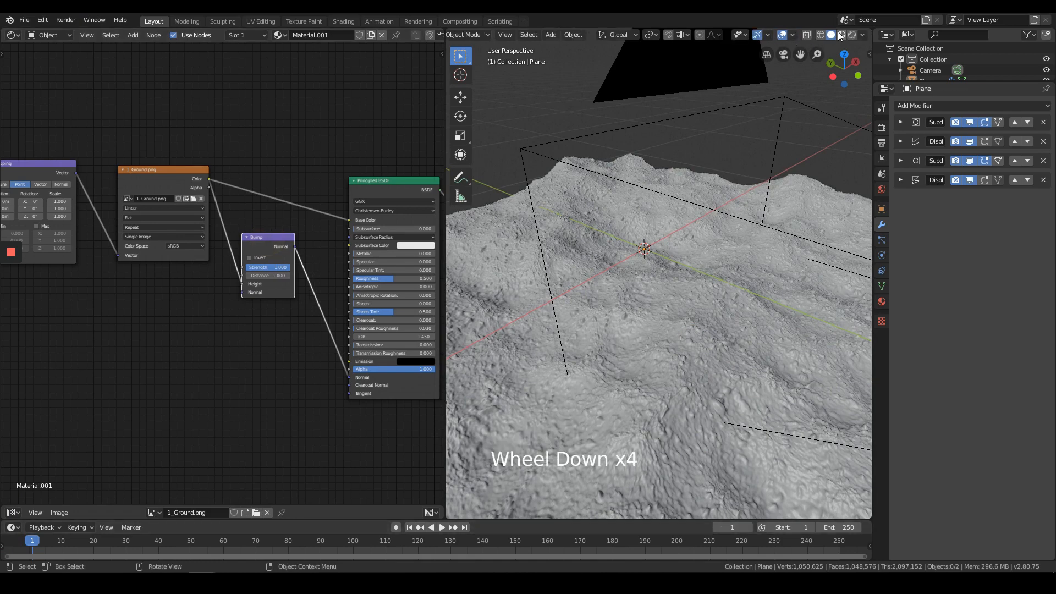
click(852, 34)
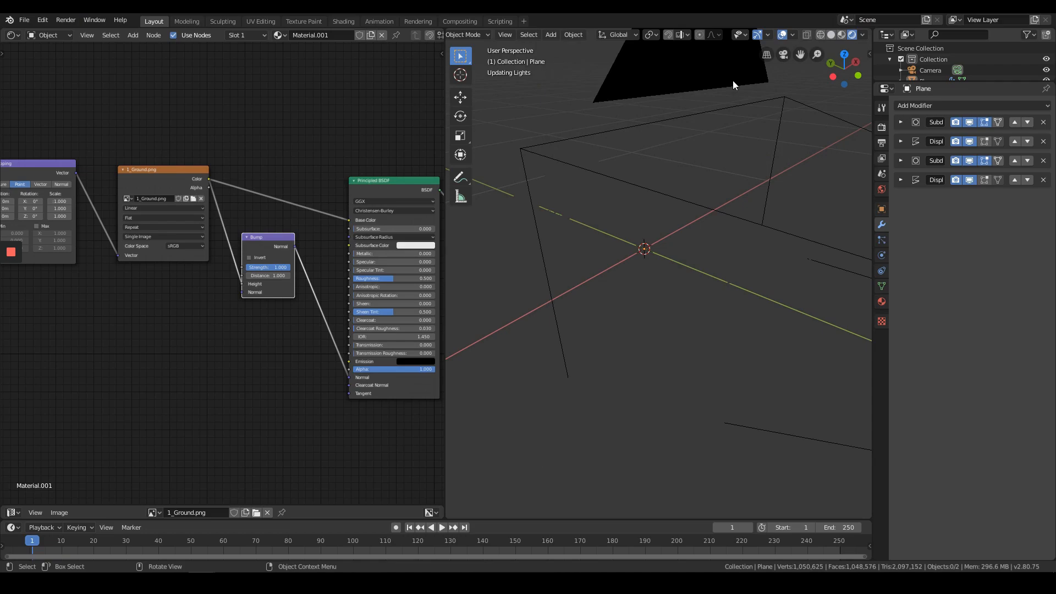
scroll(646, 134, down, 1)
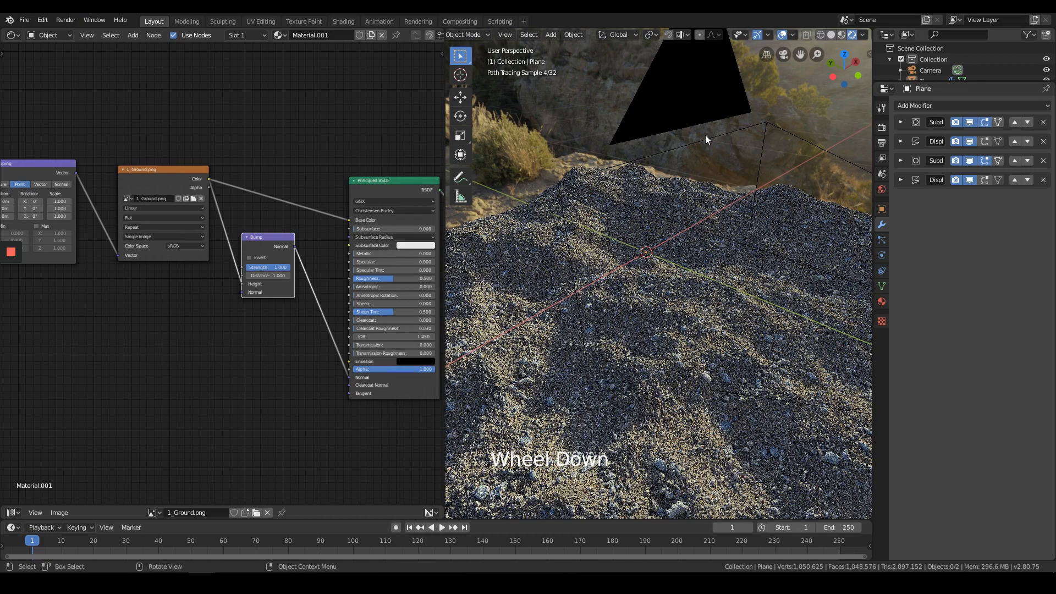
key(KP_0)
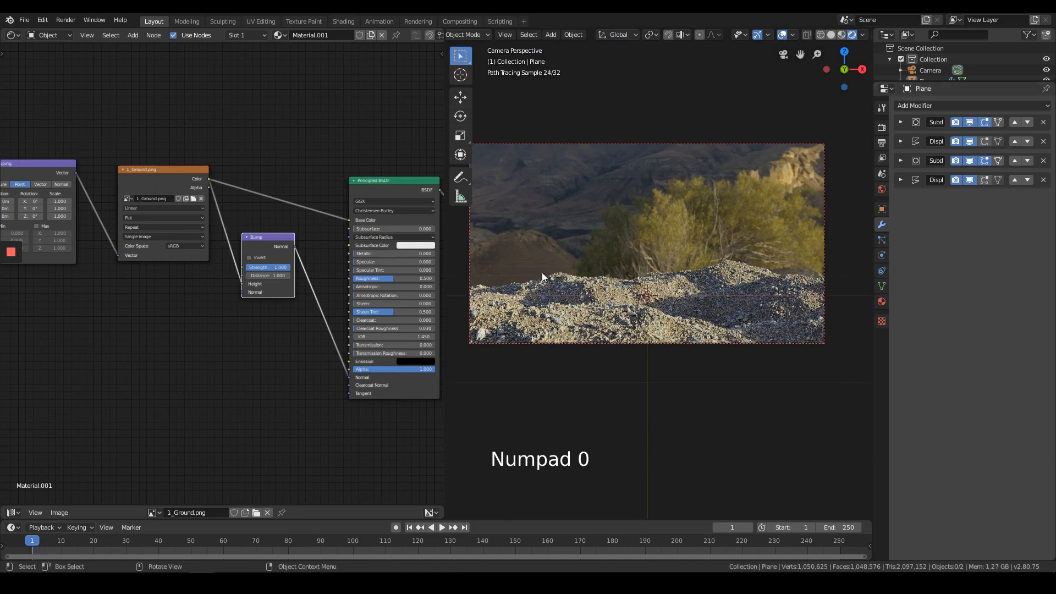
- Inspect the rendered ground up close in perspective and set the Bump node's strength to 0.5
middle_drag(542, 272, 652, 239)
scroll(598, 322, up, 5)
scroll(651, 239, up, 2)
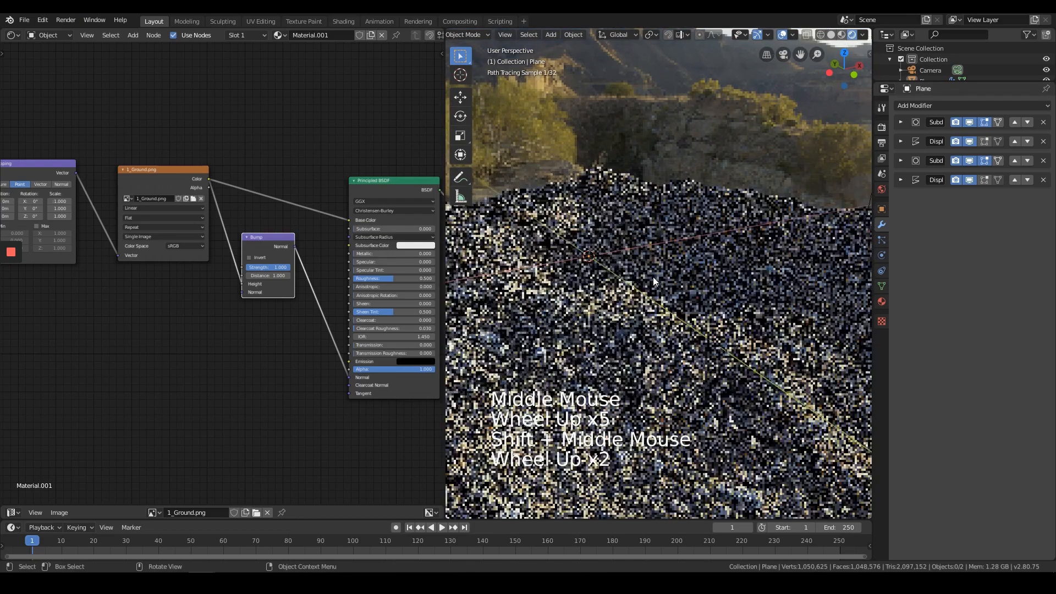
shift+middle_drag(653, 276, 725, 236)
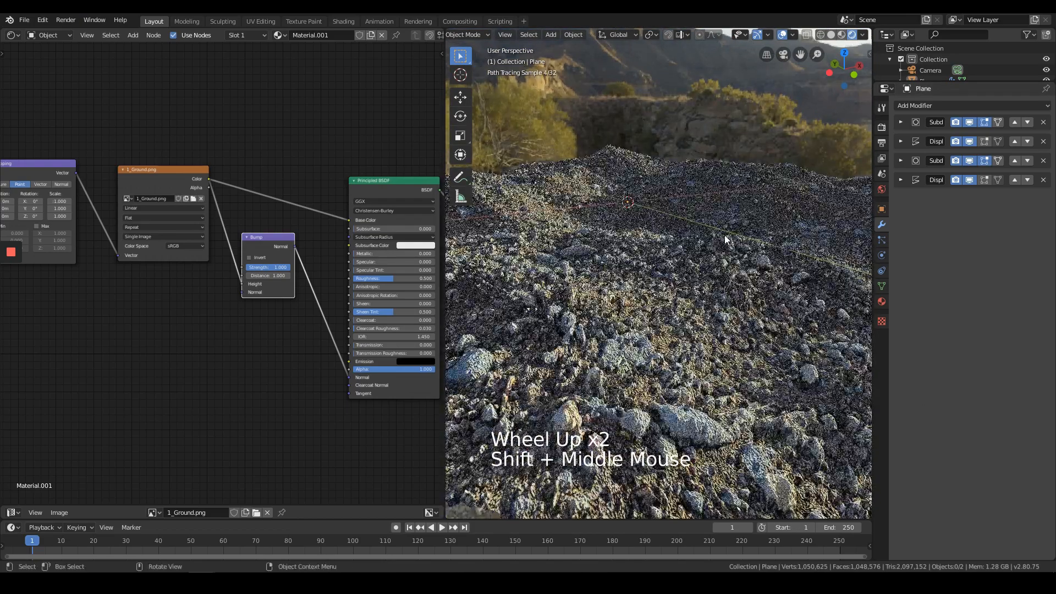
click(273, 266)
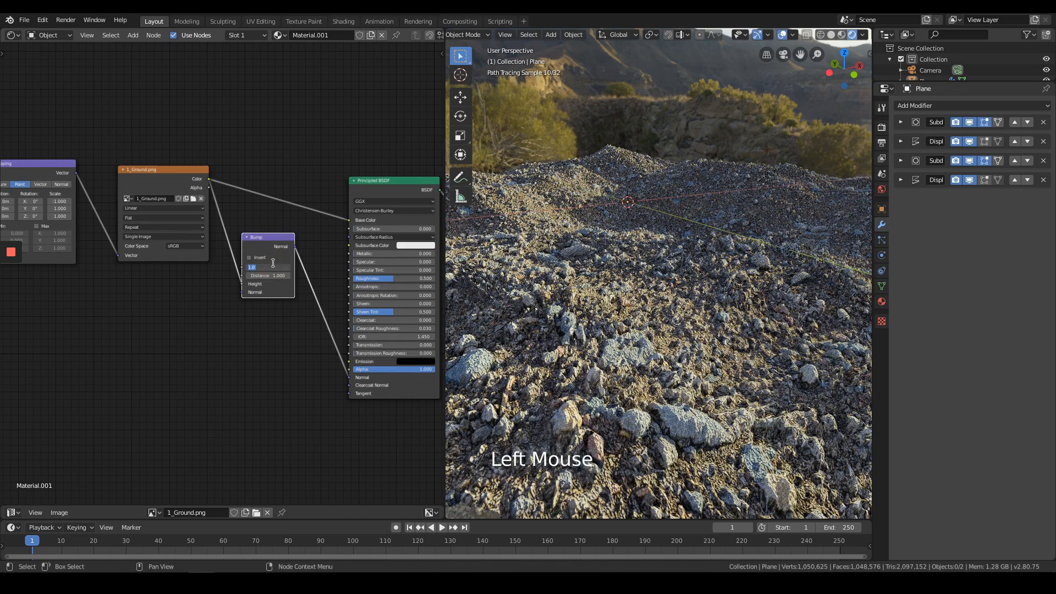
text(0.5)
key(Return)
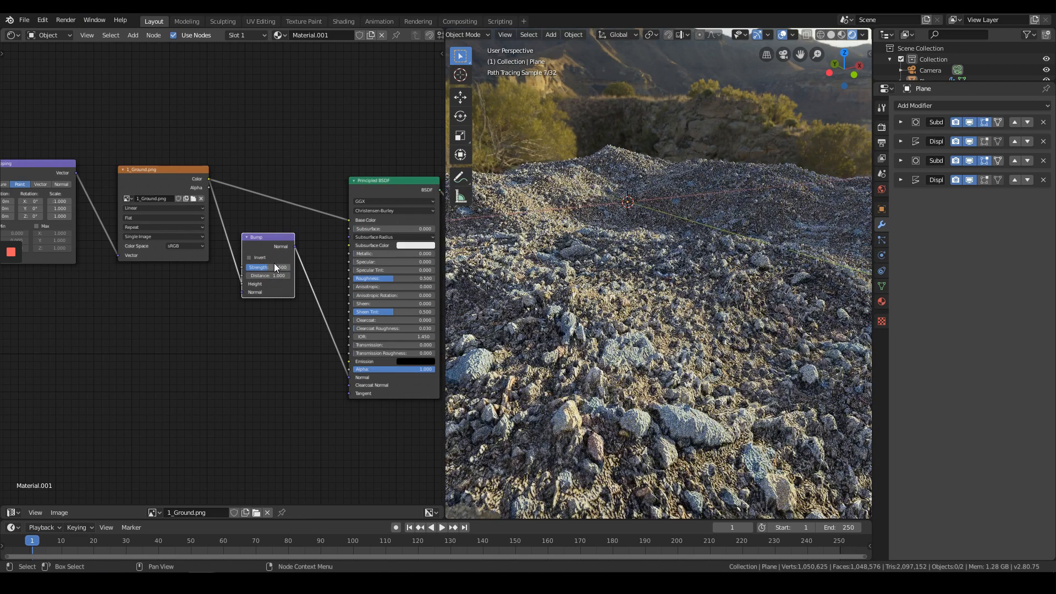
- Select the terrain plane and set the viewport subdivisions of its second Subdivision Surface modifier to 4
click(730, 298)
click(902, 160)
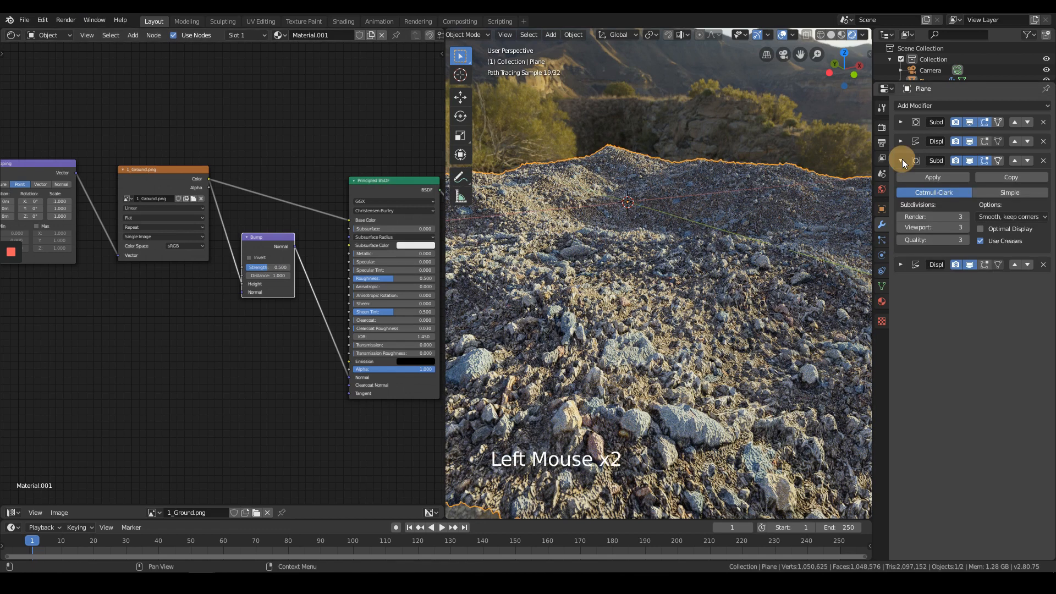
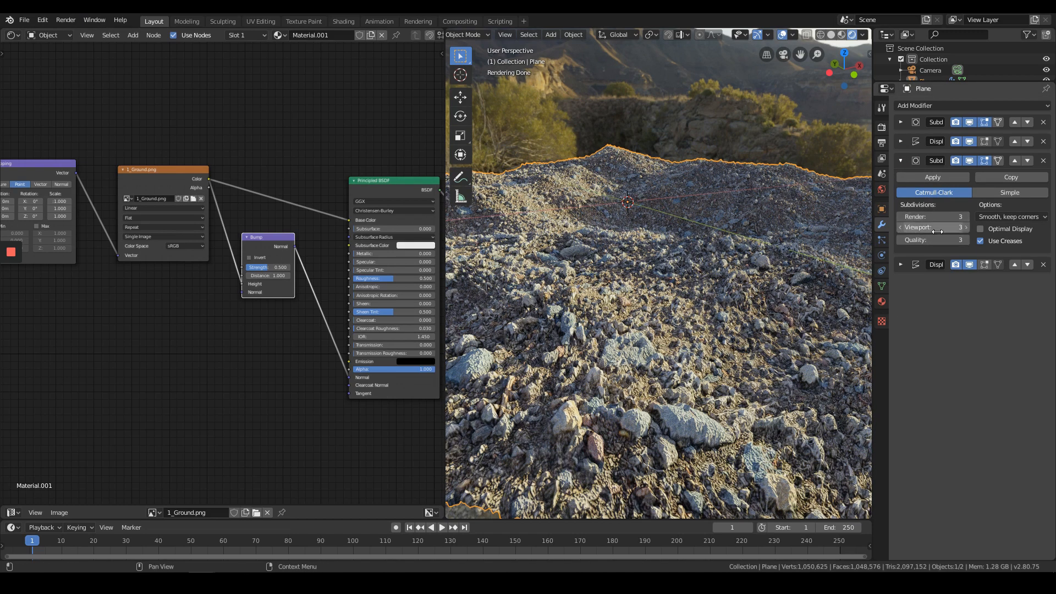
click(968, 229)
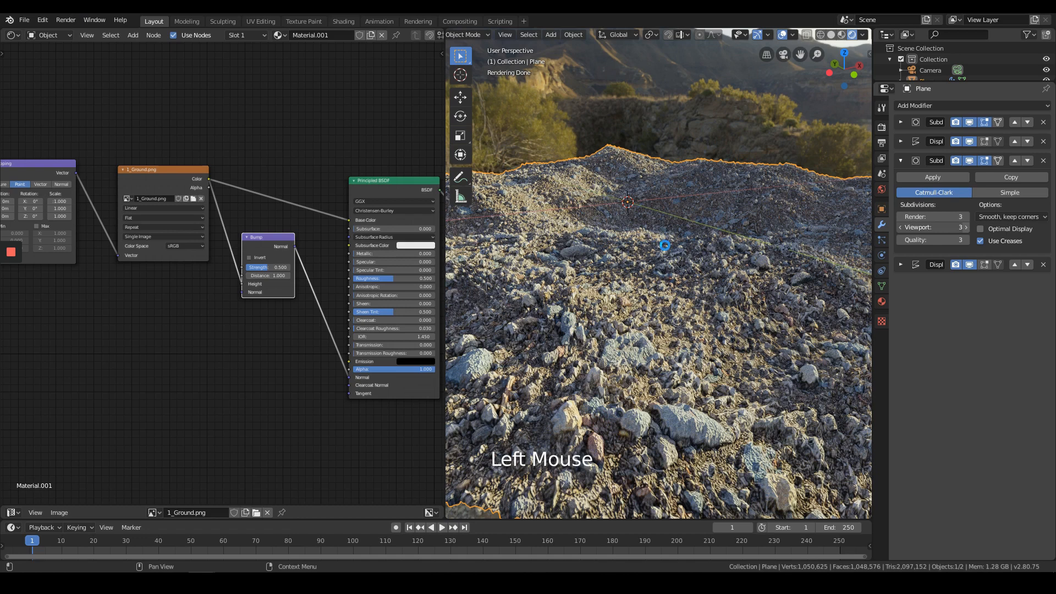
scroll(664, 248, down, 2)
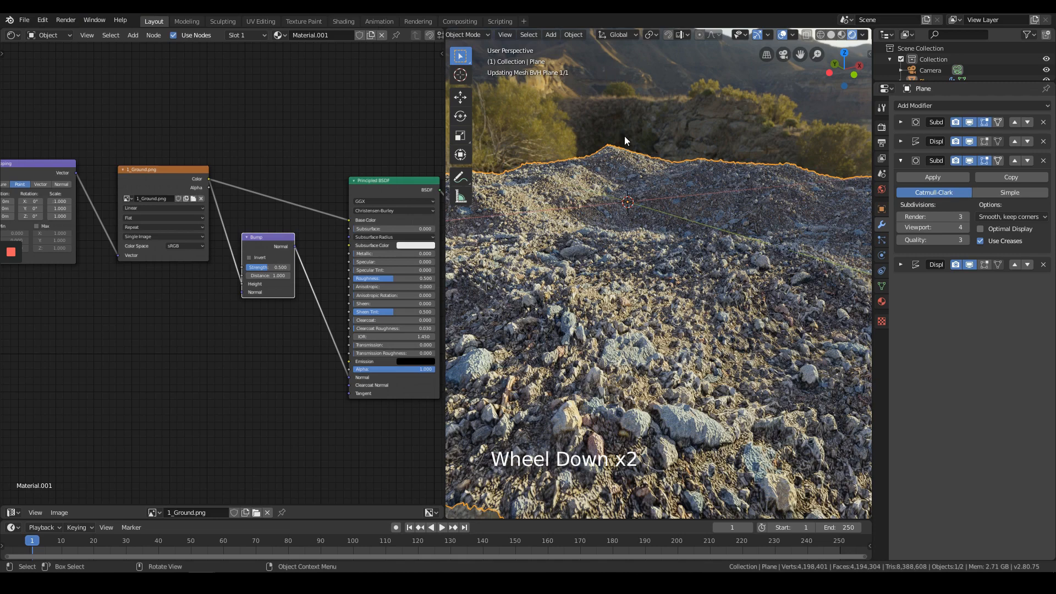
scroll(641, 162, down, 1)
scroll(642, 161, up, 1)
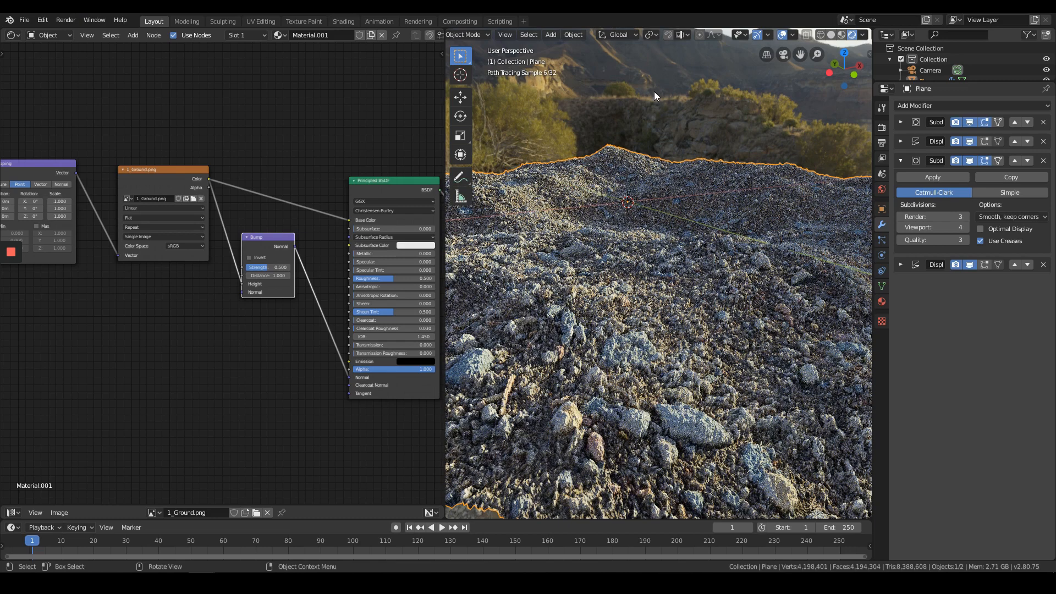
- Return to the camera view and fine-tune the Bump node's strength to 0.467
key(ctrl+b)
middle_drag(814, 182, 617, 358)
scroll(687, 333, down, 2)
key(KP_0)
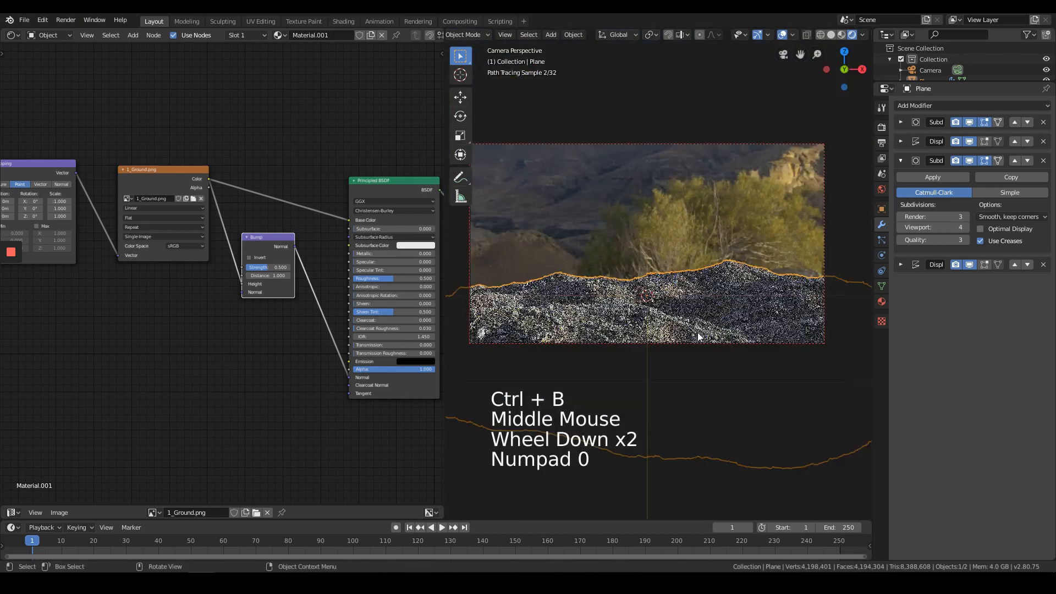
scroll(693, 308, up, 3)
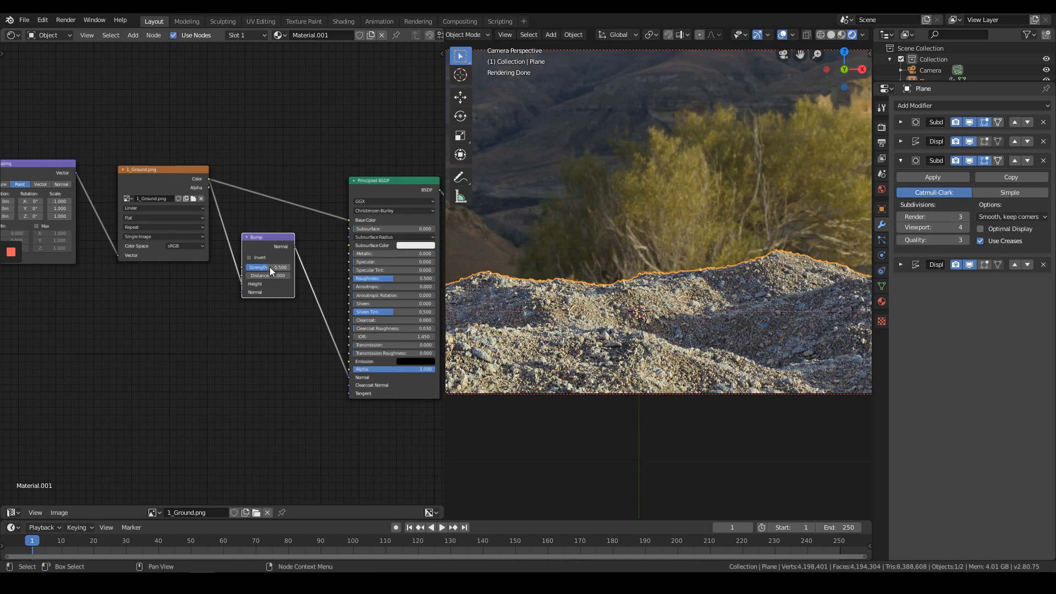
drag(270, 267, 261, 270)
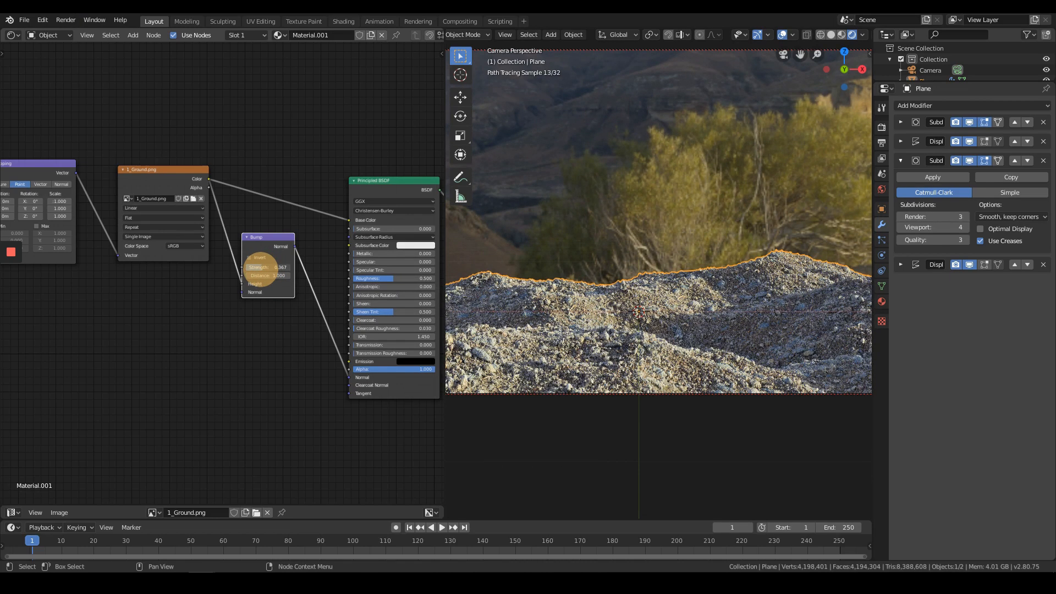
drag(261, 269, 266, 274)
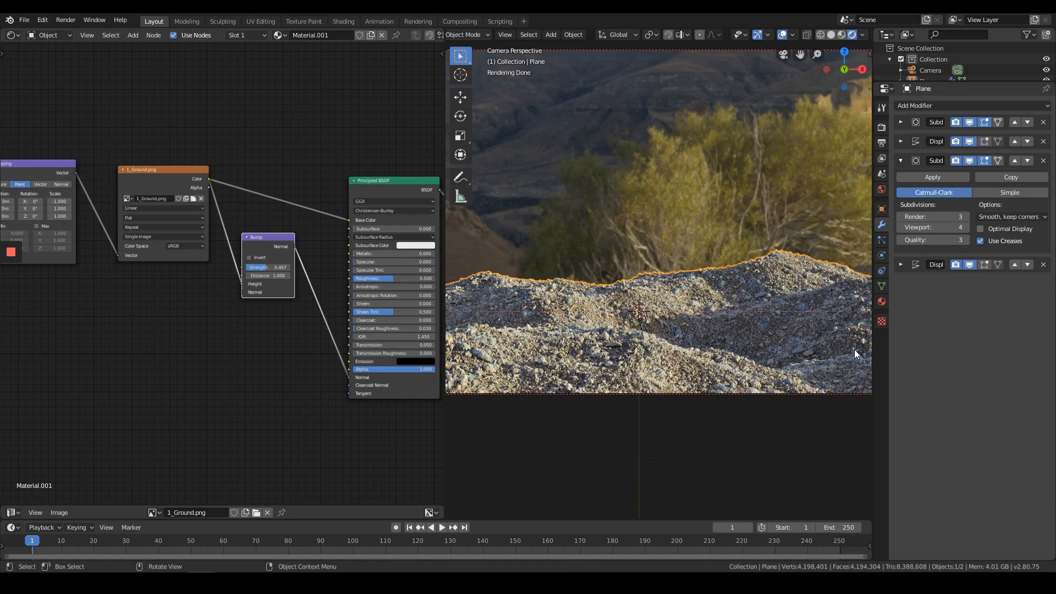
- Select the camera and tilt it down to an X rotation of 80.5° so more ground fills the frame
scroll(659, 163, down, 4)
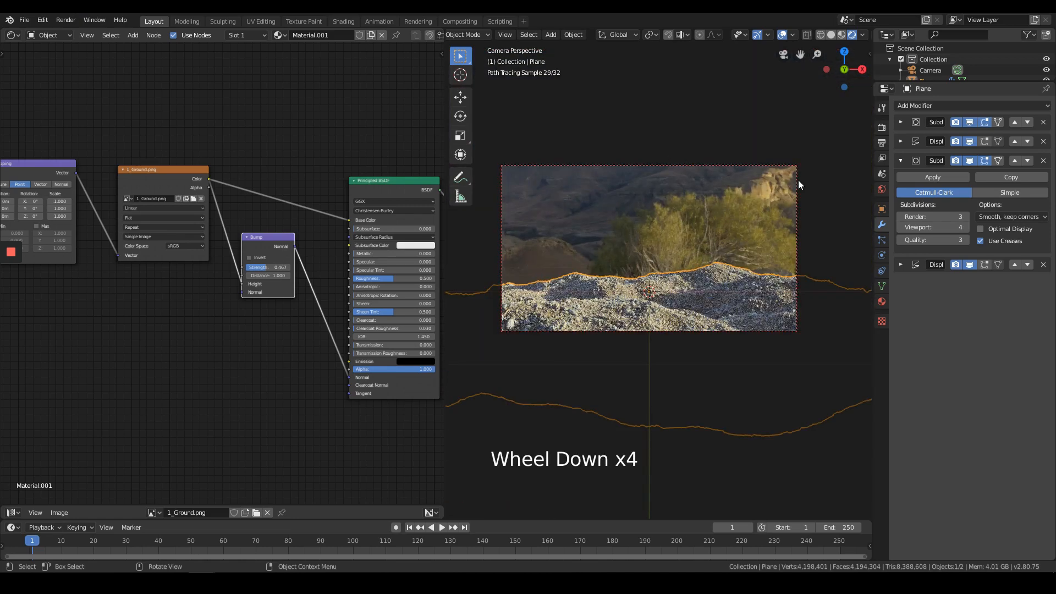
click(798, 180)
key(r)
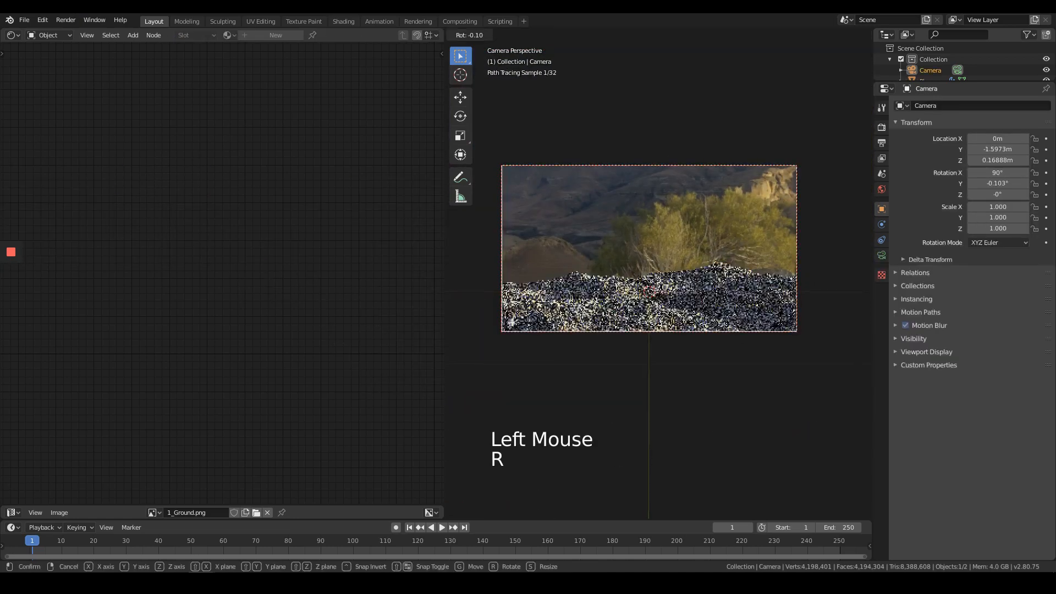
click(785, 294)
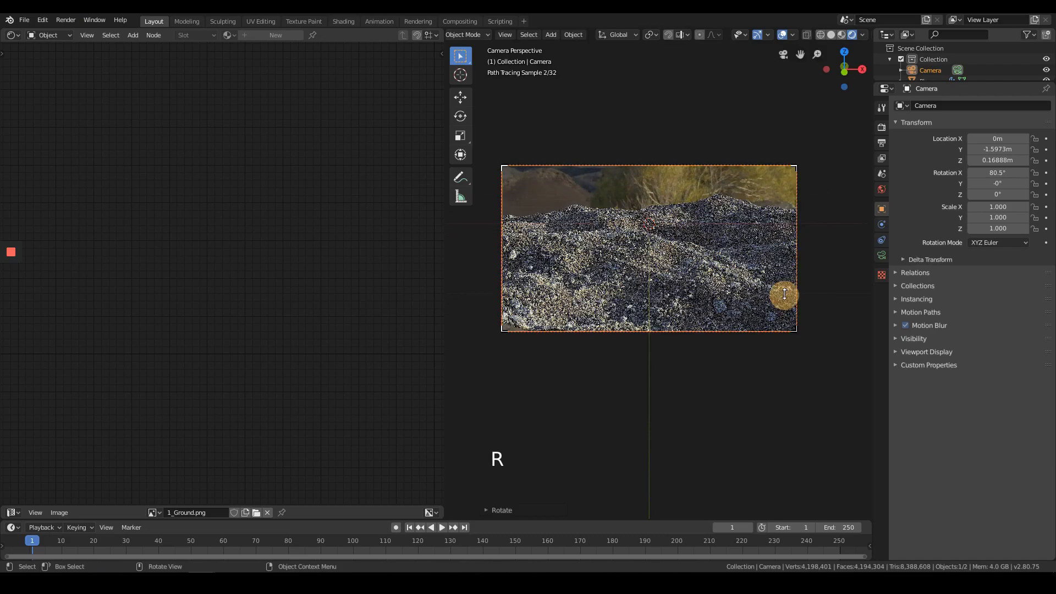
scroll(818, 306, up, 1)
scroll(818, 307, down, 1)
scroll(794, 302, up, 2)
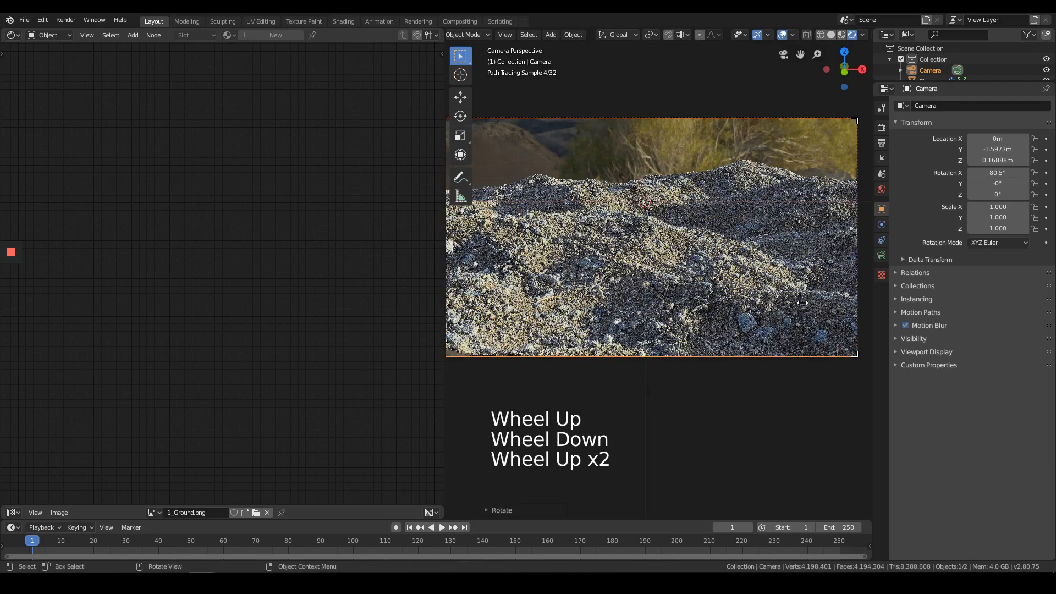
- Set the camera's focal length to 75 mm
key(g)
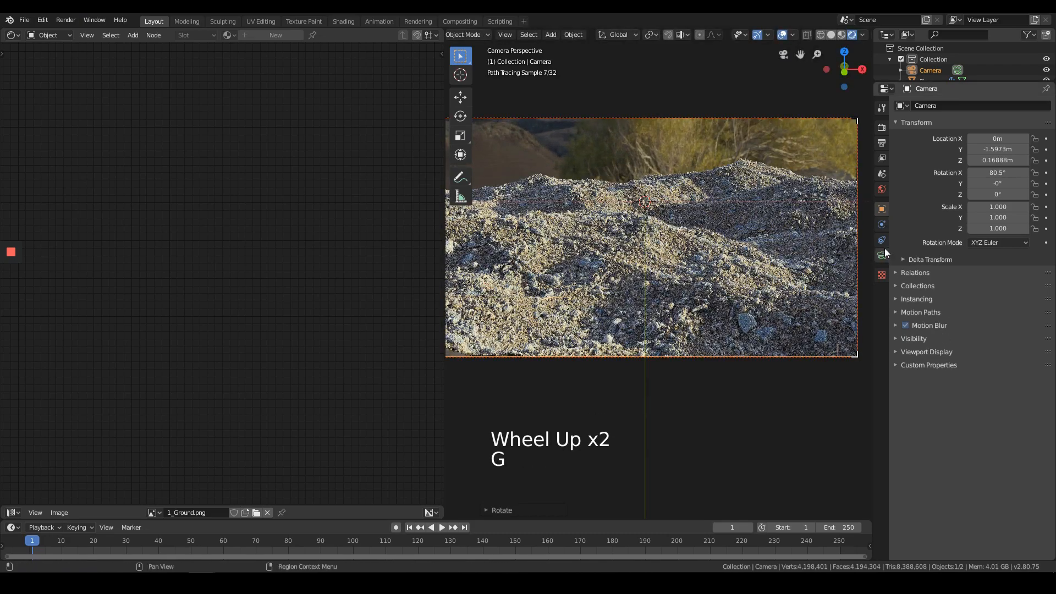
click(882, 254)
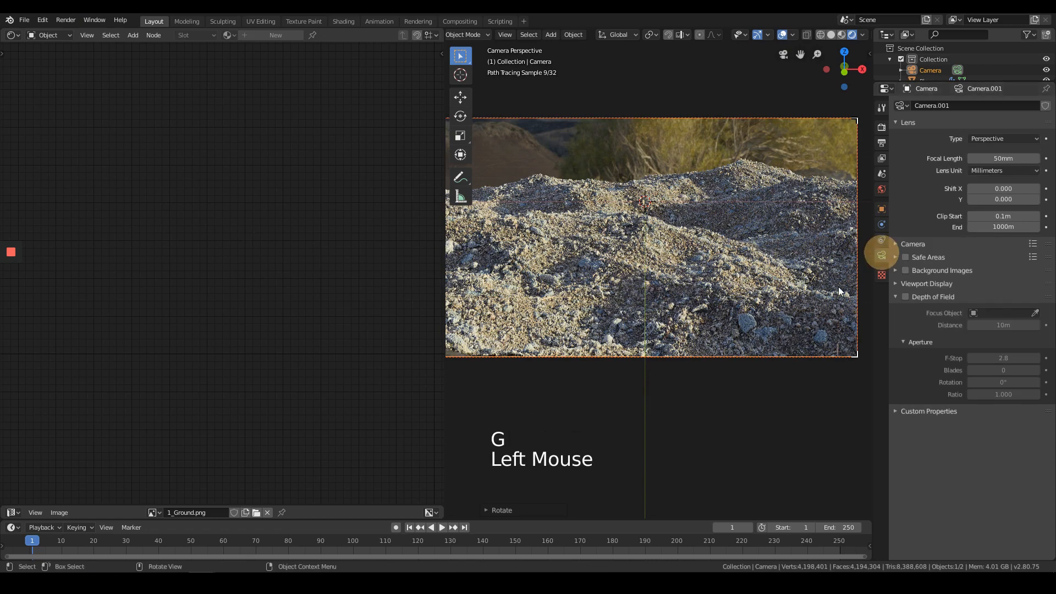
click(999, 158)
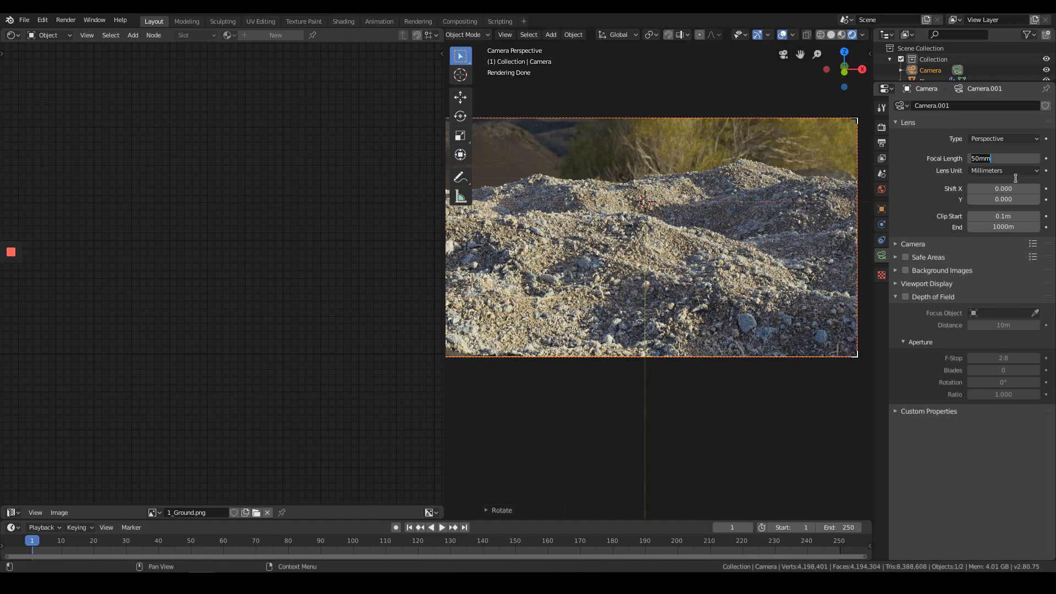
key(Return)
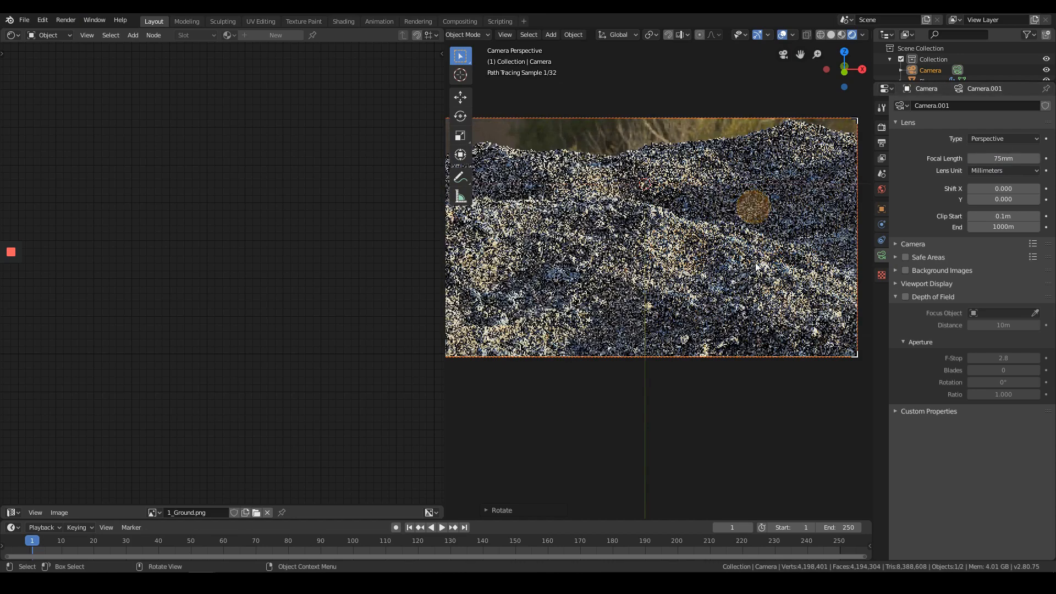
- Rotate the camera slightly upward about the global X axis to bring more background above the ridge into frame
scroll(762, 325, down, 3)
scroll(761, 324, up, 1)
key(r)
key(x)
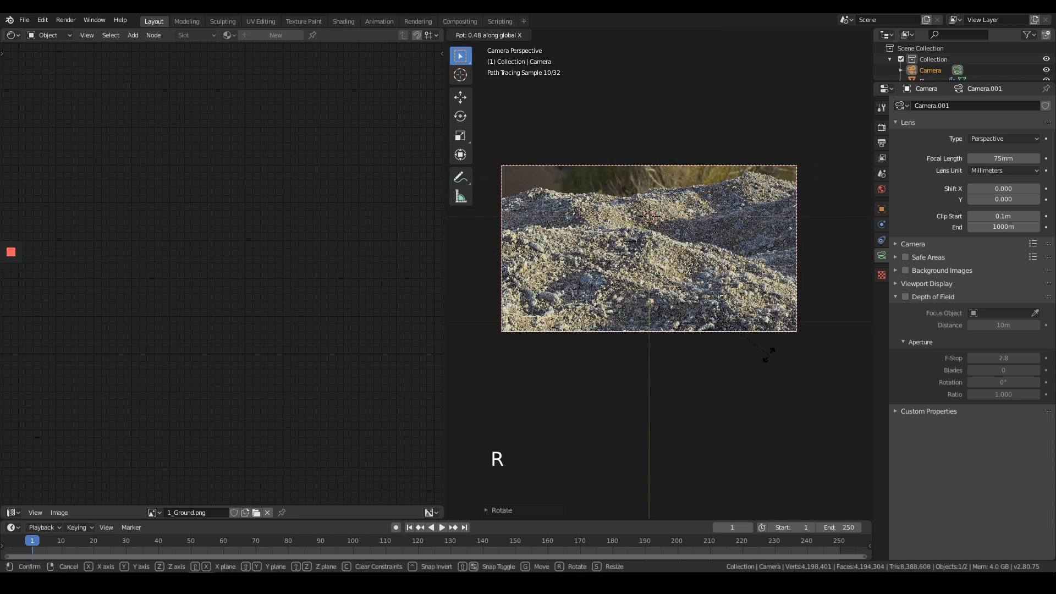
click(766, 356)
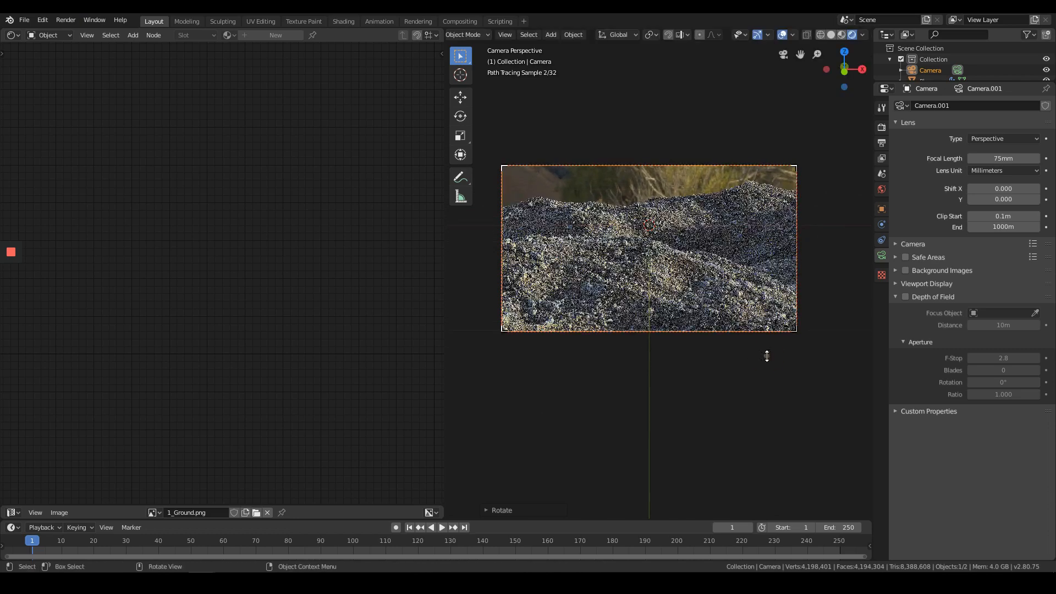
scroll(719, 211, up, 1)
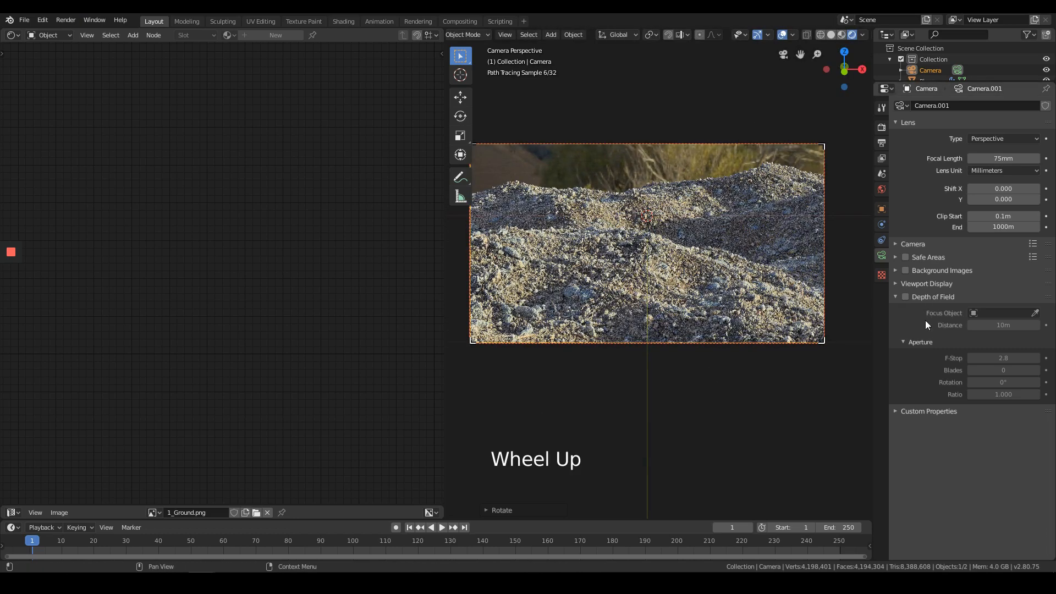
- Enable depth of field on the camera and set the focus distance to 1.3 m
click(906, 297)
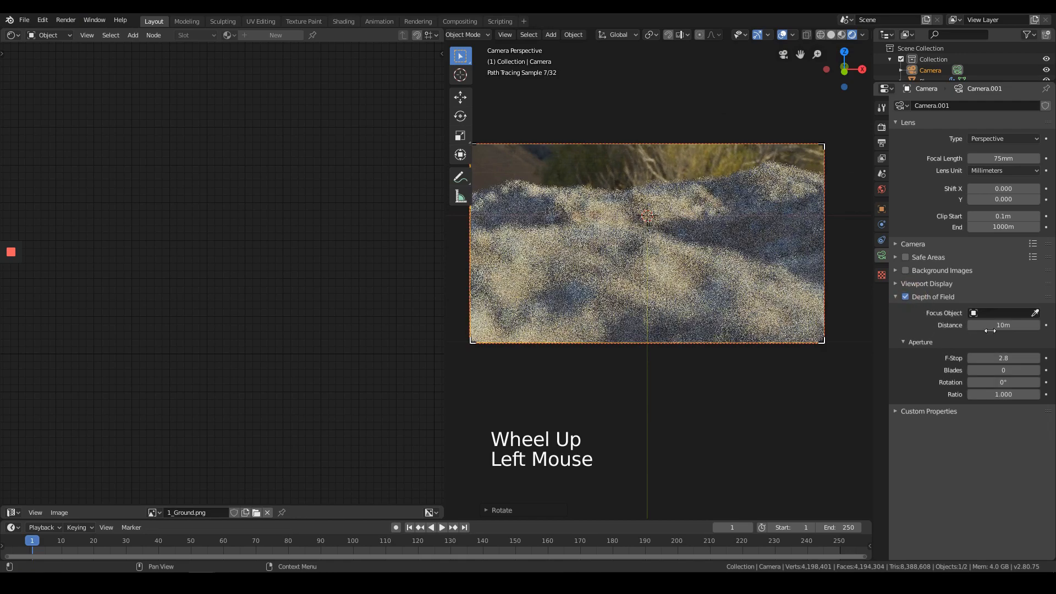
drag(1008, 326, 917, 345)
drag(1006, 325, 824, 282)
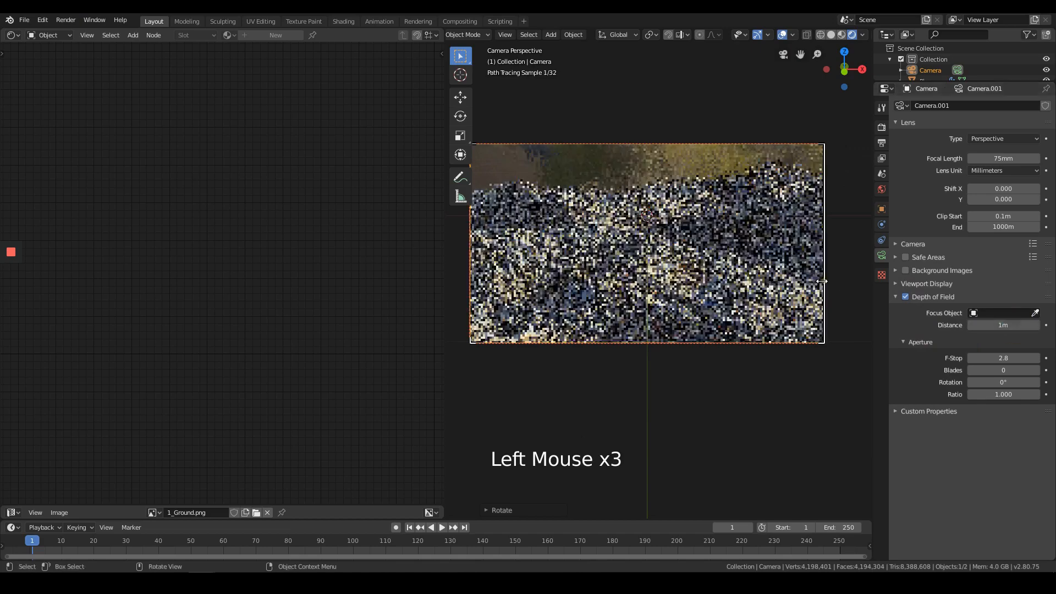
click(1010, 325)
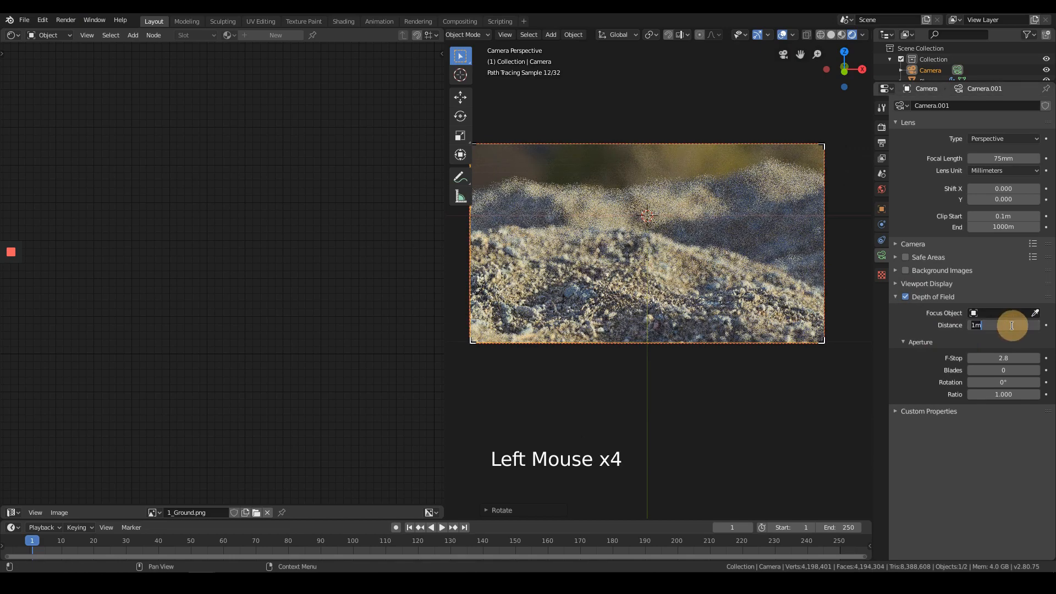
text(.3)
key(Return)
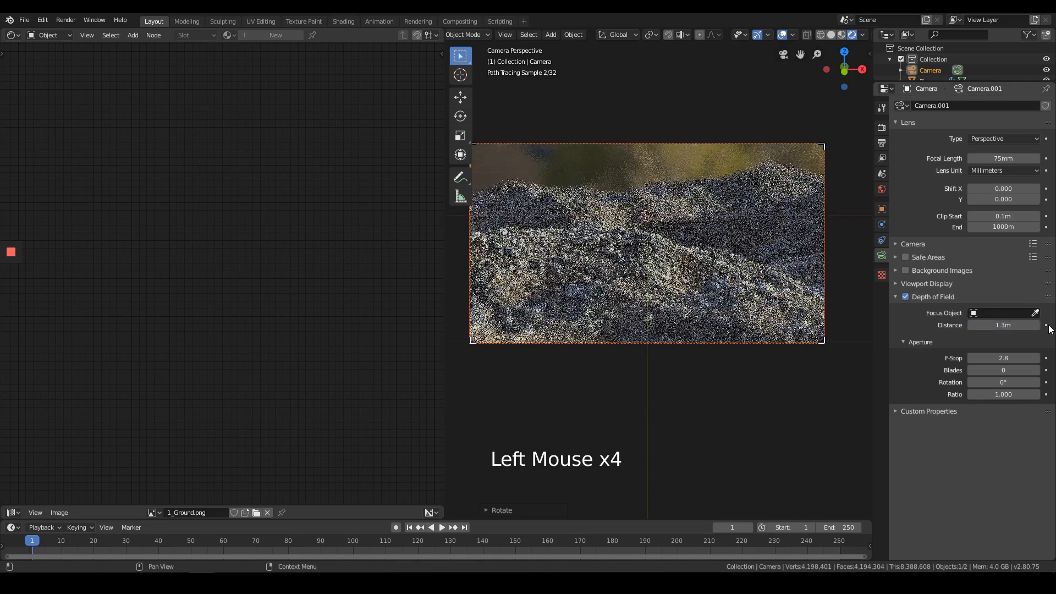
- Rotate the camera about the global Z axis by about -3.74° to shift the framing sideways
scroll(761, 264, up, 3)
scroll(753, 247, down, 1)
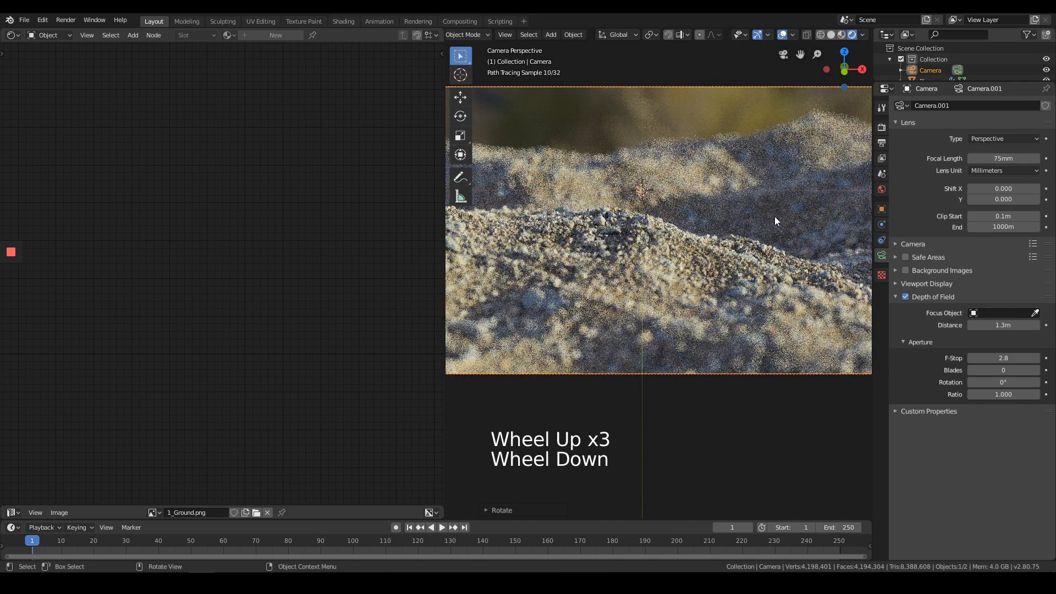
scroll(809, 289, down, 3)
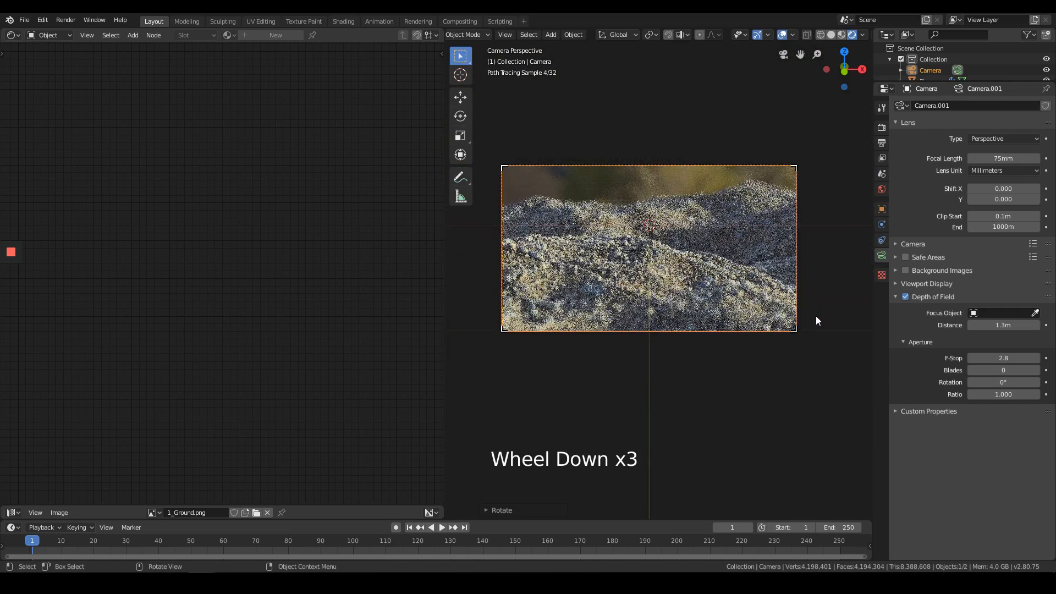
key(r)
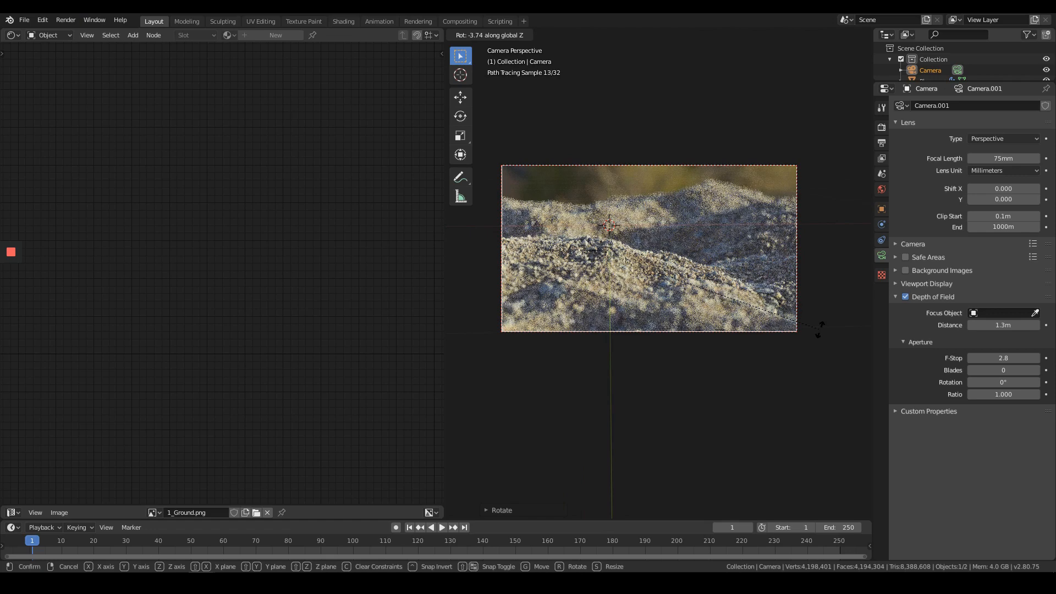
click(820, 329)
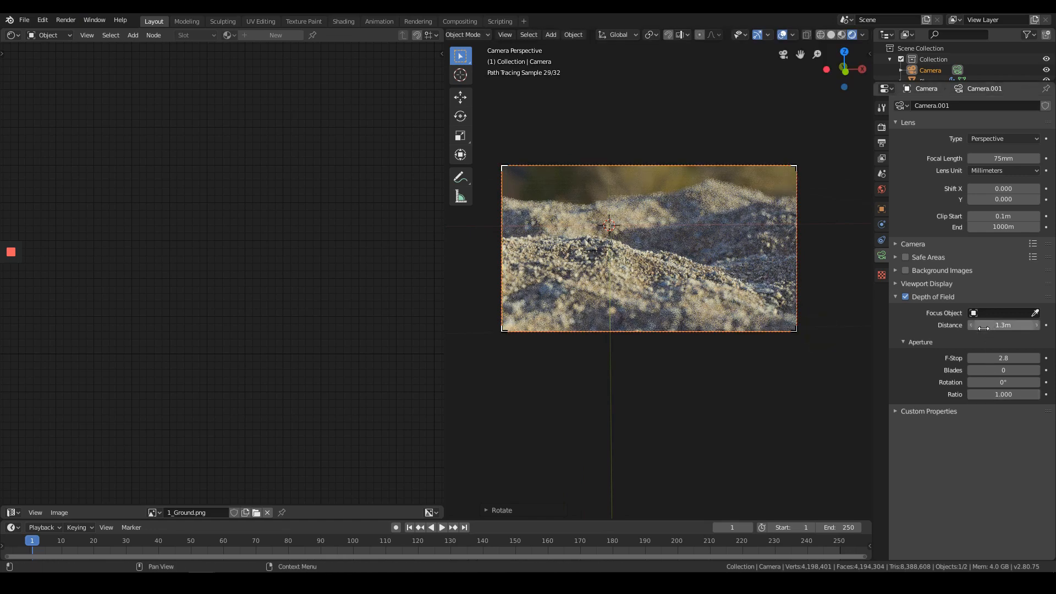
- Raise the camera's depth-of-field F-Stop to 4.8 and check the blur in the rendered view
mouse_move(997, 361)
mouse_down()
mouse_move(967, 364)
mouse_move(1049, 358)
mouse_up()
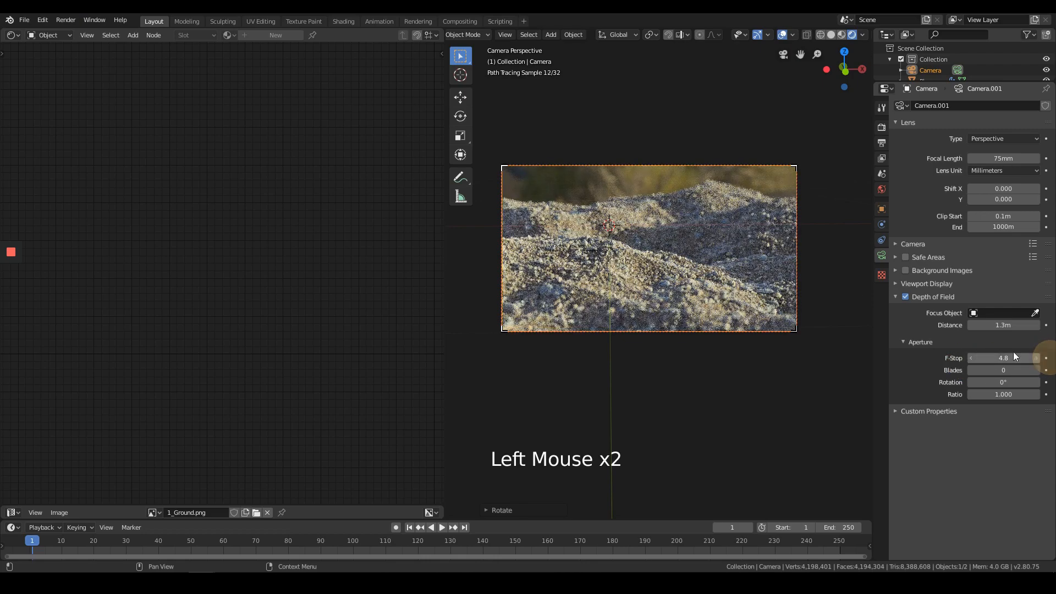
scroll(672, 157, up, 3)
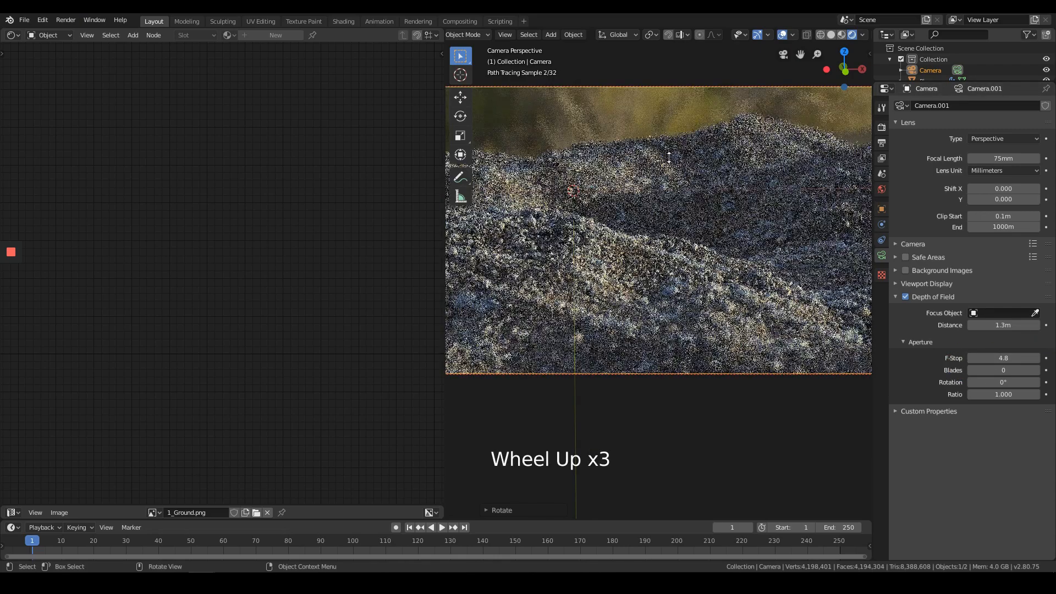
- Add a MixRGB node to the ground plane's material, between the 1_Ground.png texture's color output and the Principled BSDF's Base Color
click(643, 275)
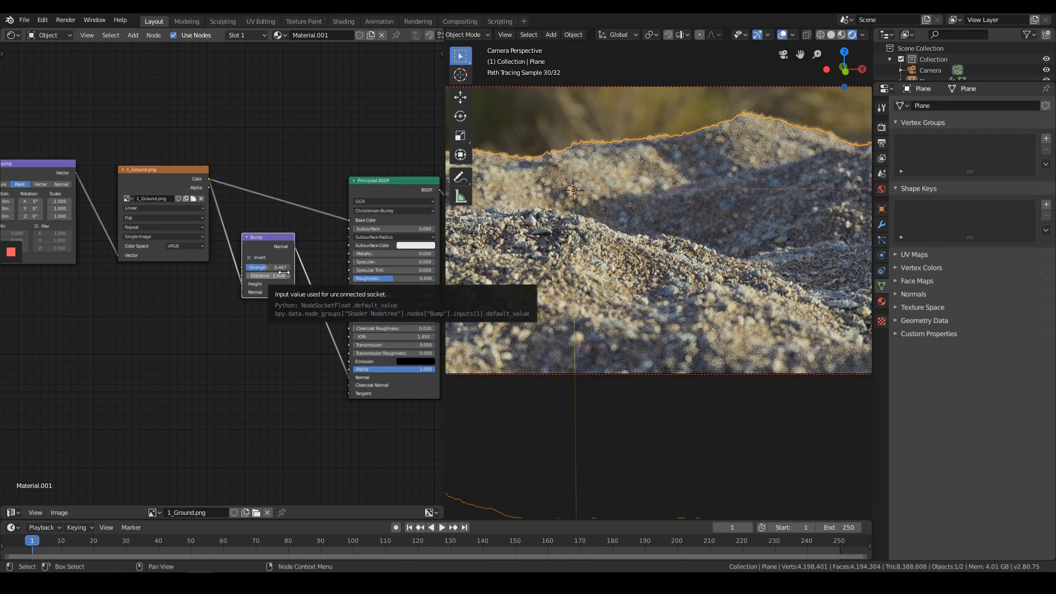
middle_drag(290, 158, 282, 160)
key(shift+a)
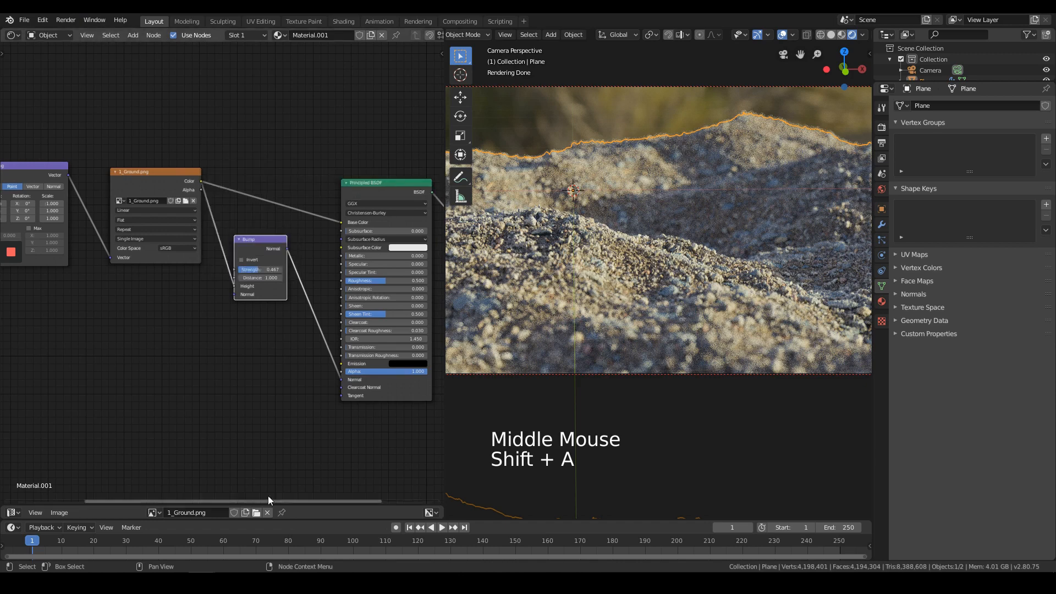
key(shift+a)
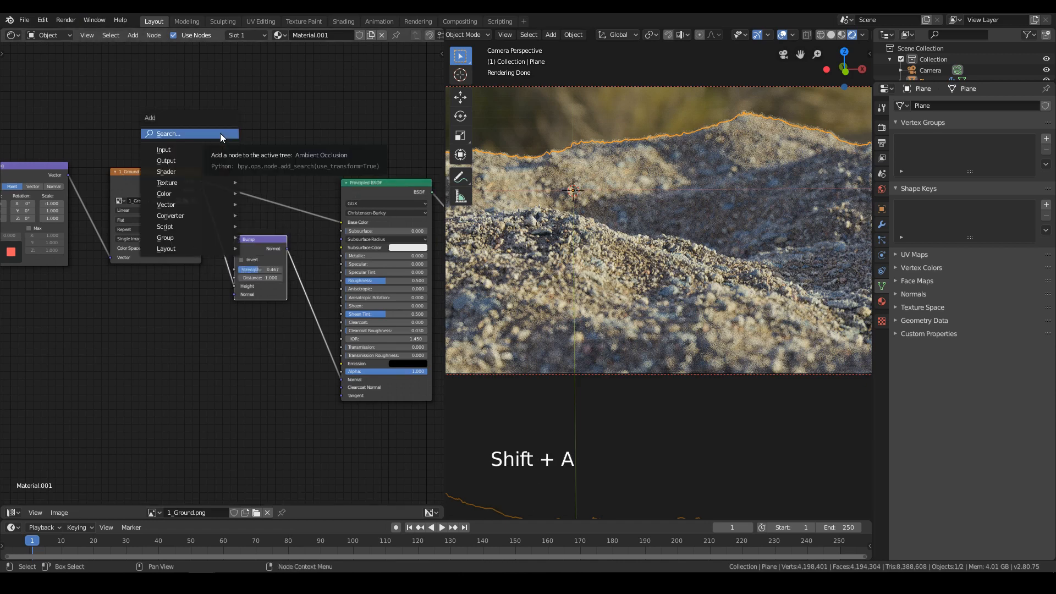
click(220, 133)
text(MIX)
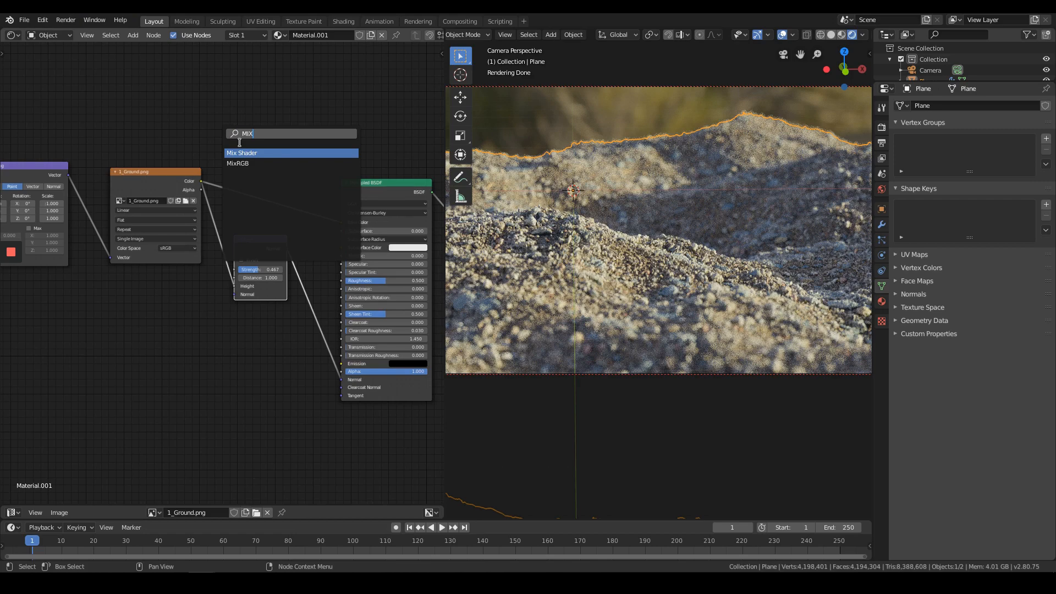
key(Down)
key(Return)
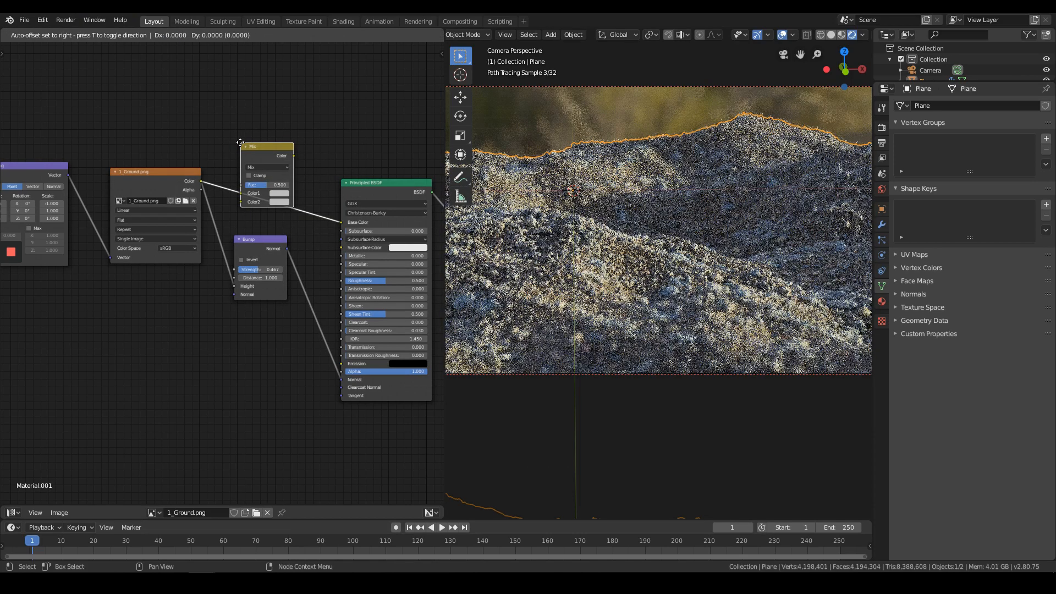
click(247, 143)
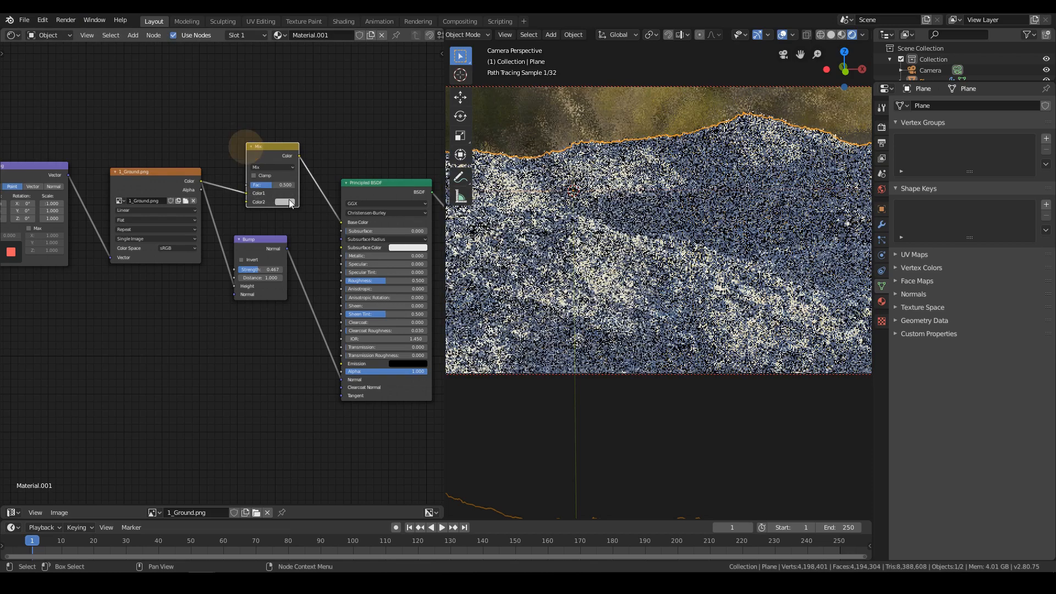
- Set the Mix node's Color2 to a dark muted brown with a hue of about 0.057
click(285, 202)
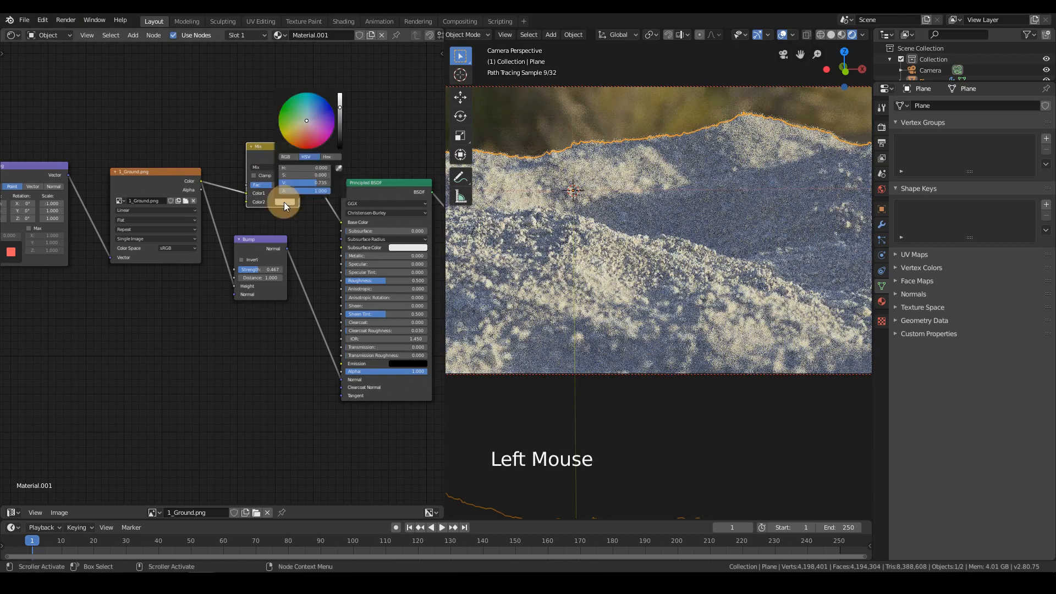
drag(297, 152, 298, 177)
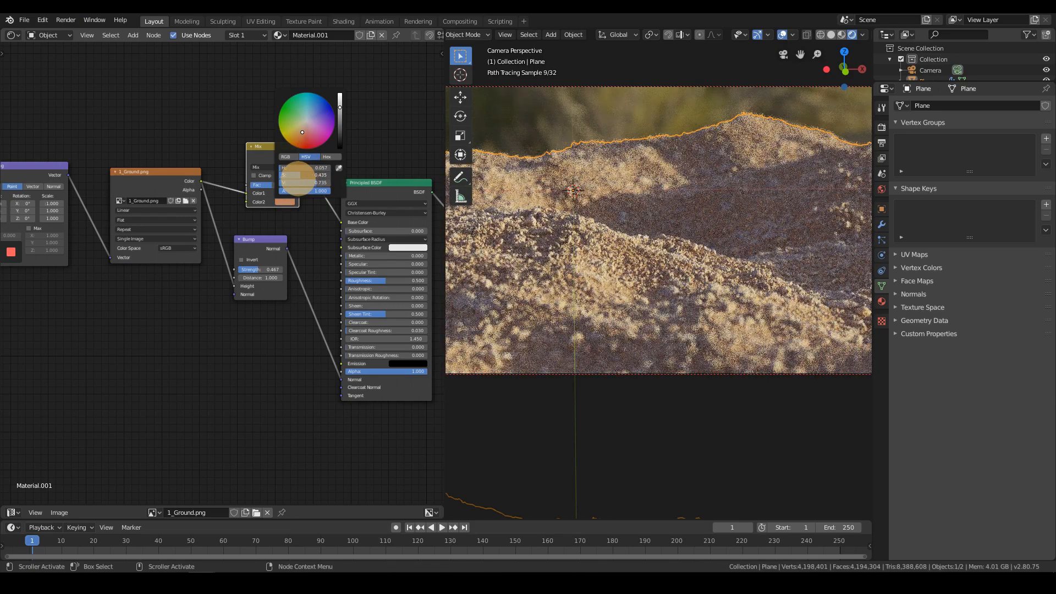
drag(298, 178, 306, 185)
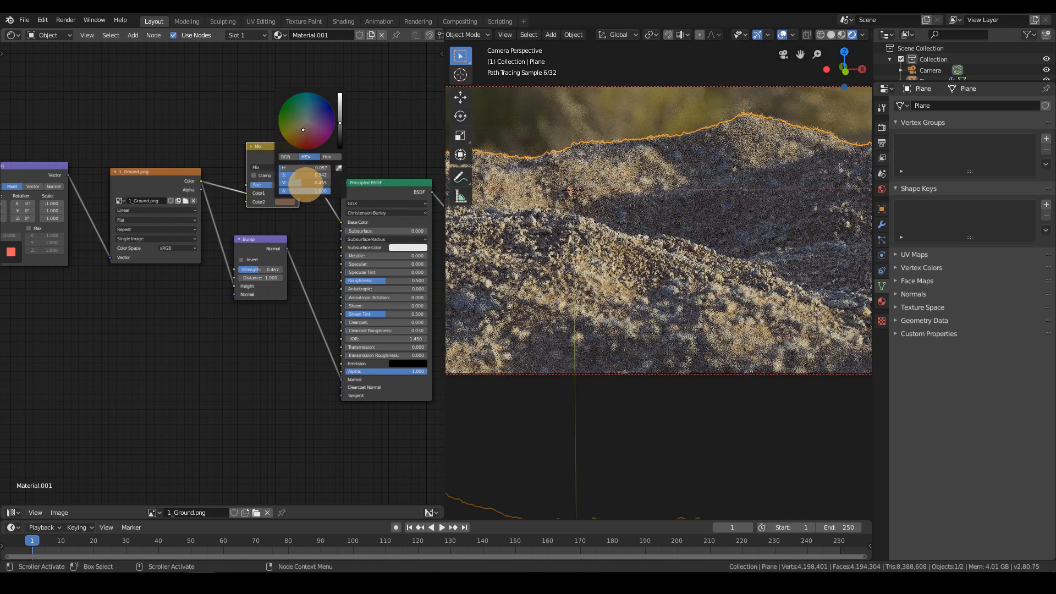
drag(304, 175, 297, 183)
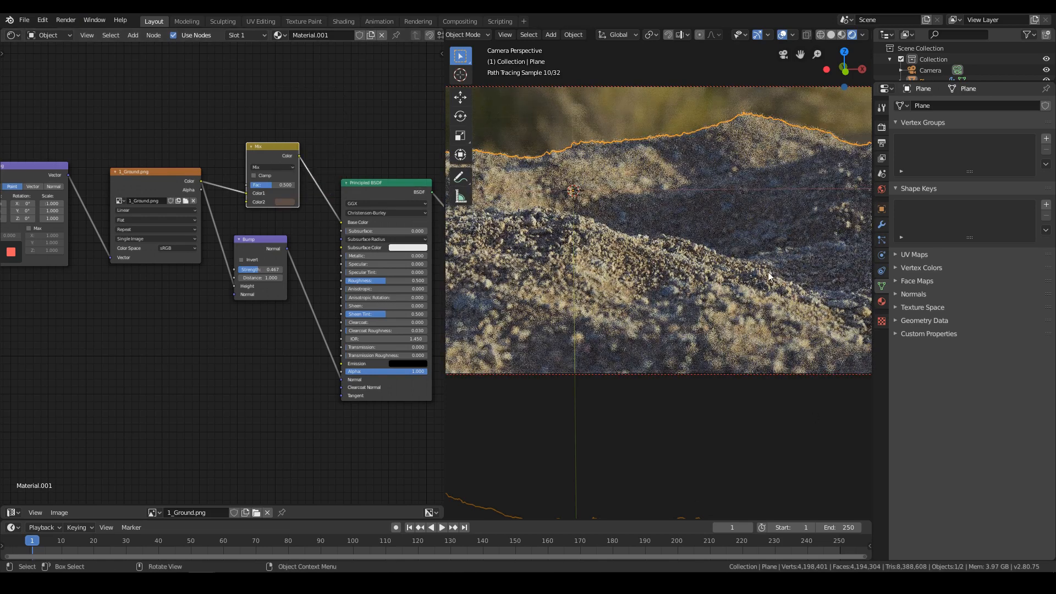
- Select the camera and tilt it down about its local X axis by about -3.45° so ground fills most of the frame
click(668, 84)
scroll(745, 401, down, 4)
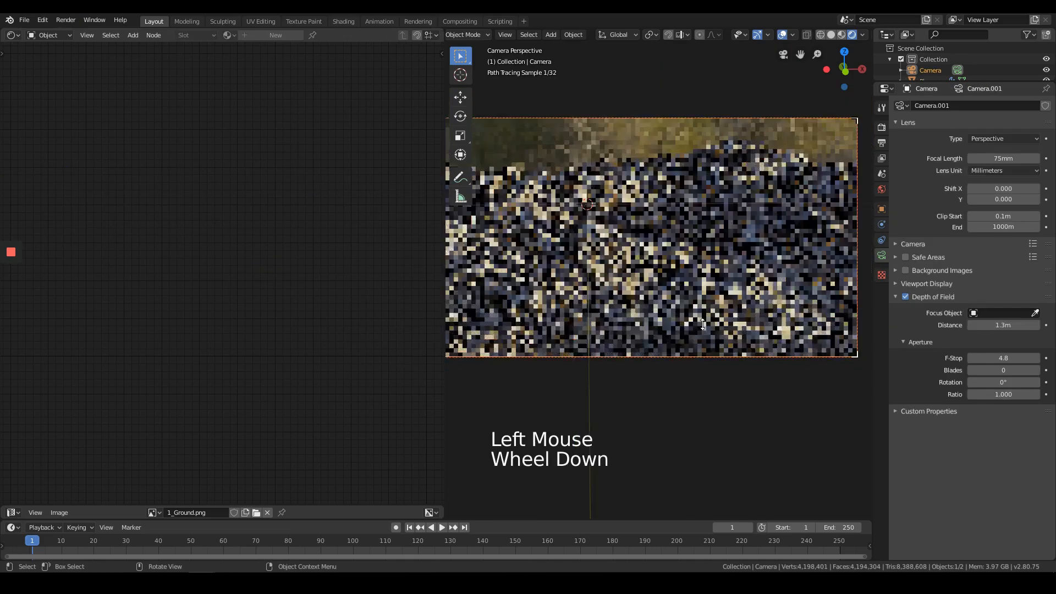
scroll(745, 401, up, 2)
key(r)
key(x)
key(x)
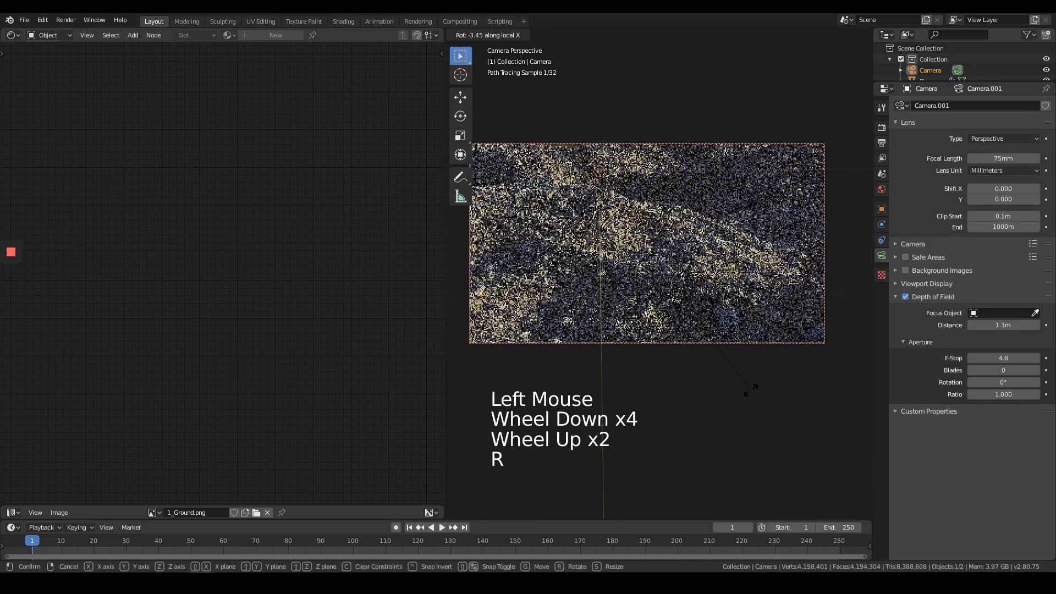
click(750, 394)
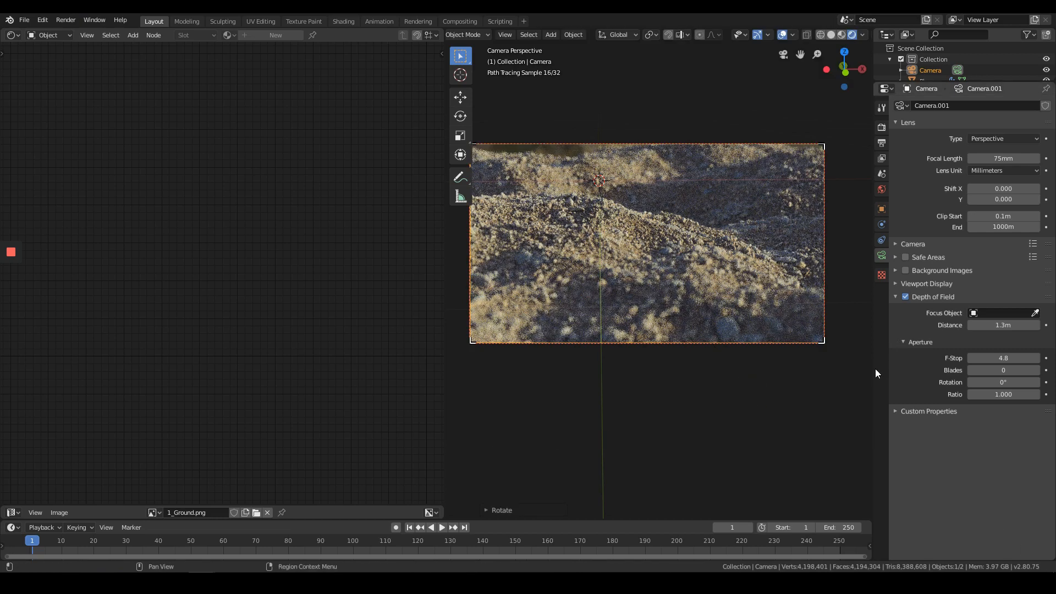
- Set the scene's color management gamma to 0.4 and exposure to 2
click(879, 222)
click(880, 238)
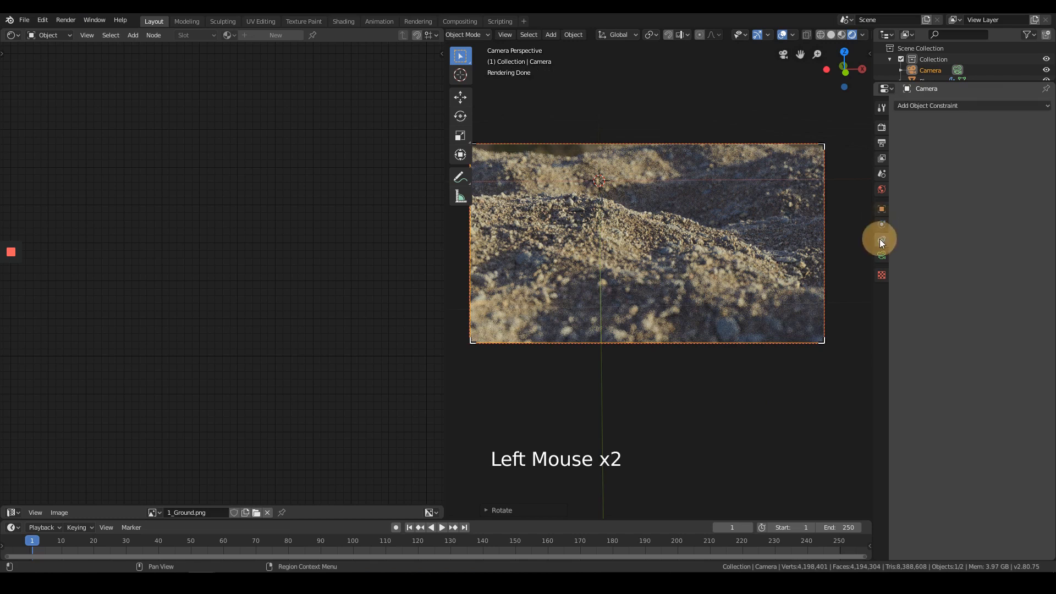
click(882, 159)
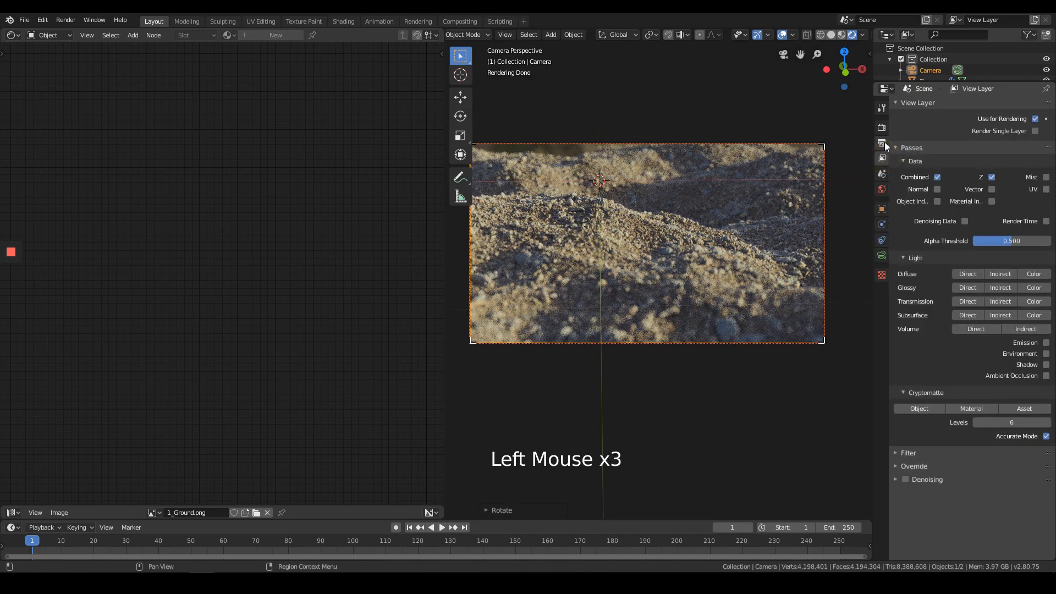
click(882, 143)
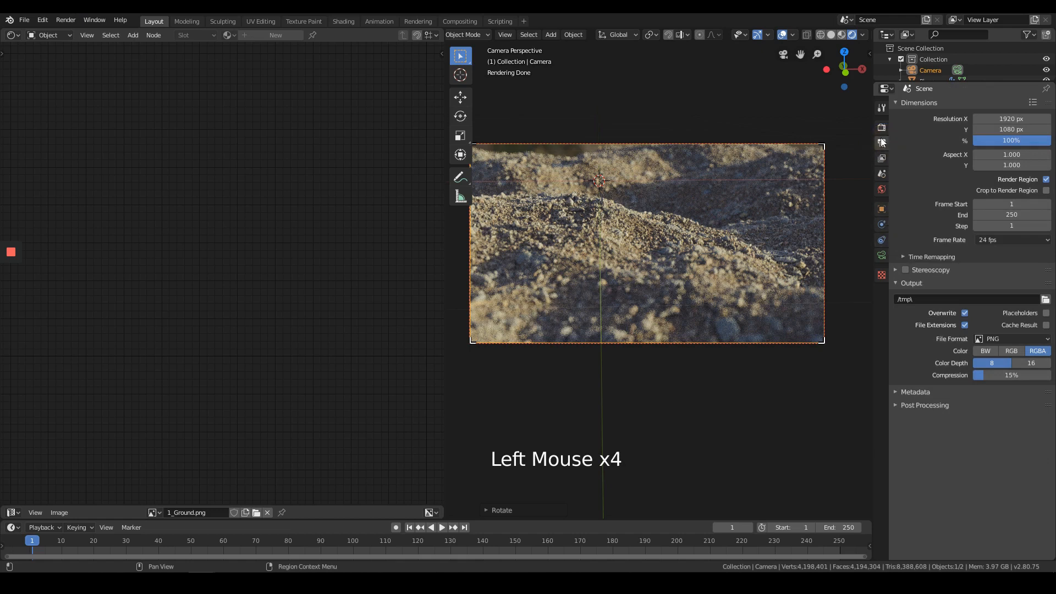
click(882, 128)
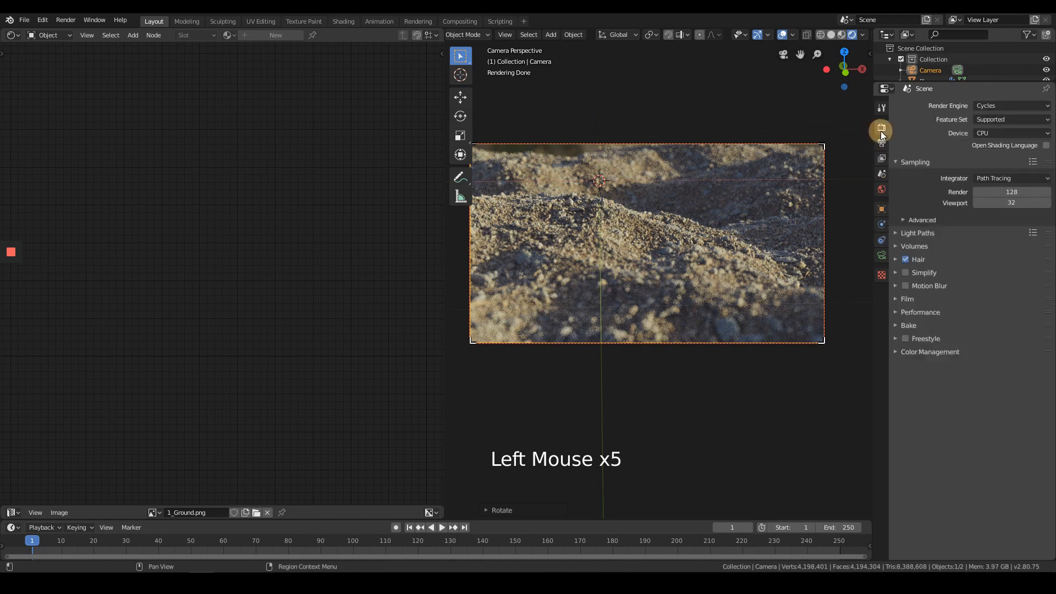
click(895, 352)
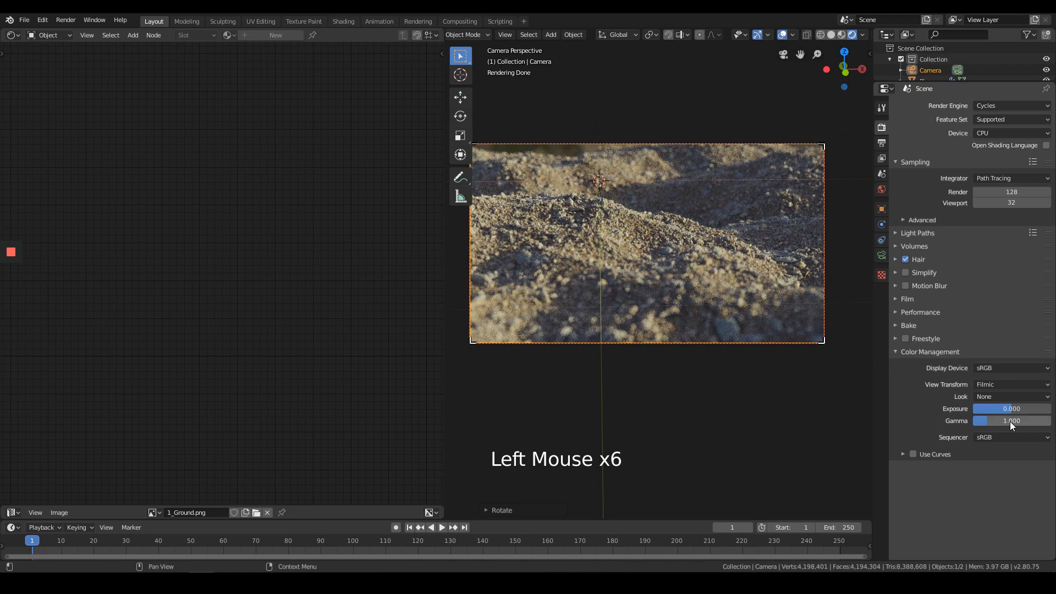
drag(1010, 421, 995, 429)
click(985, 419)
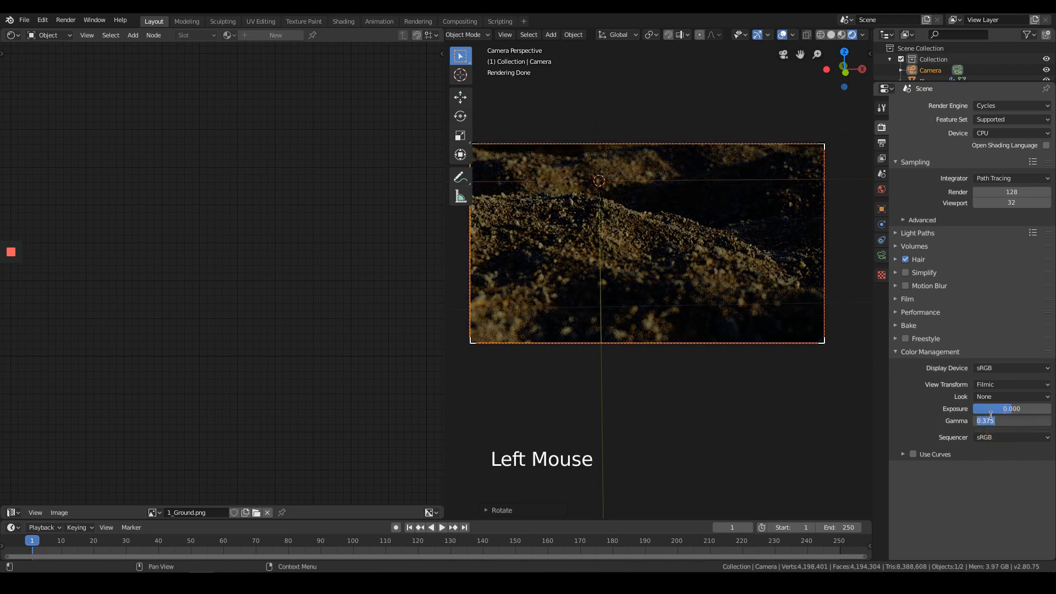
text(.4)
key(Return)
drag(1031, 407, 1034, 410)
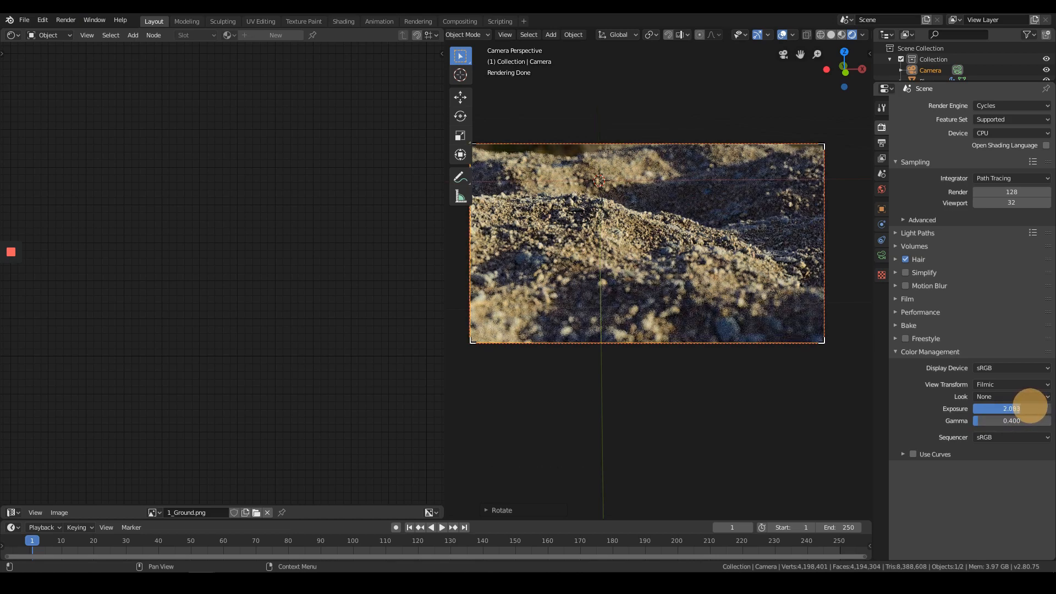
click(1034, 410)
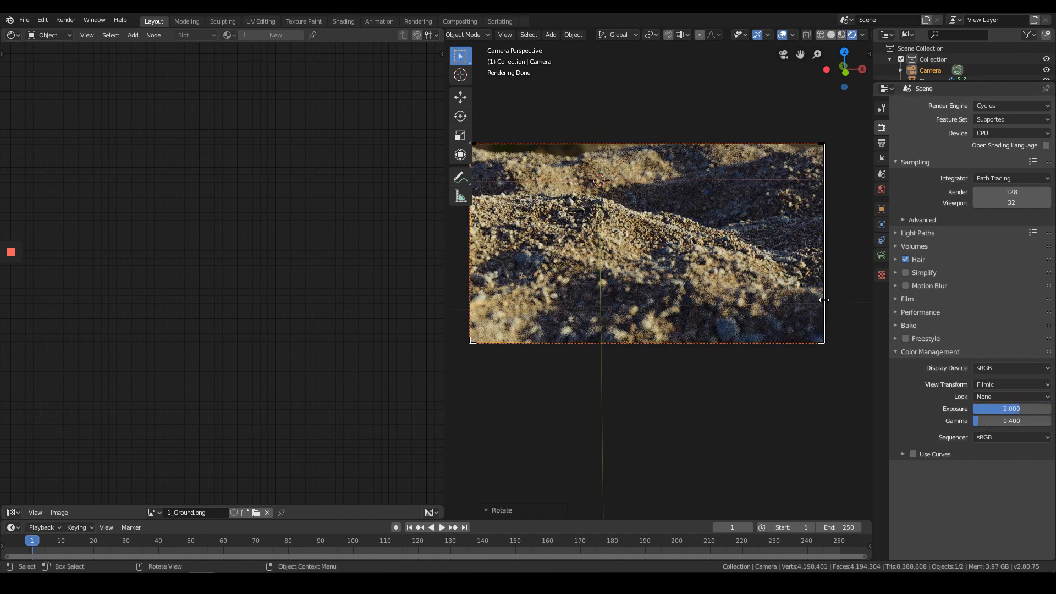
- Set the color management gamma to 0.5 and reduce the exposure to about 1.58
click(1001, 424)
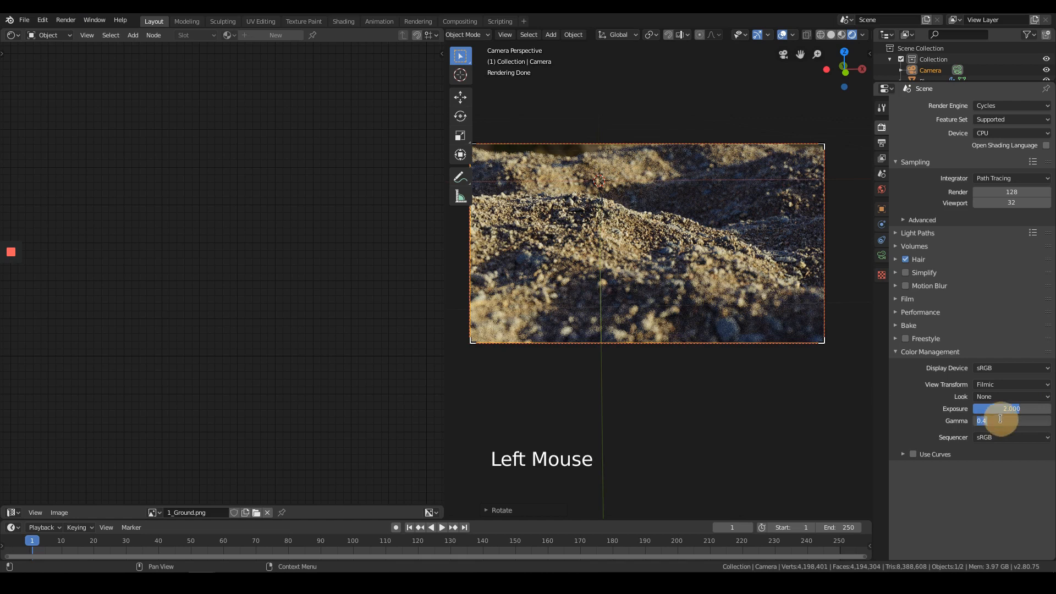
text(.5)
click(1012, 446)
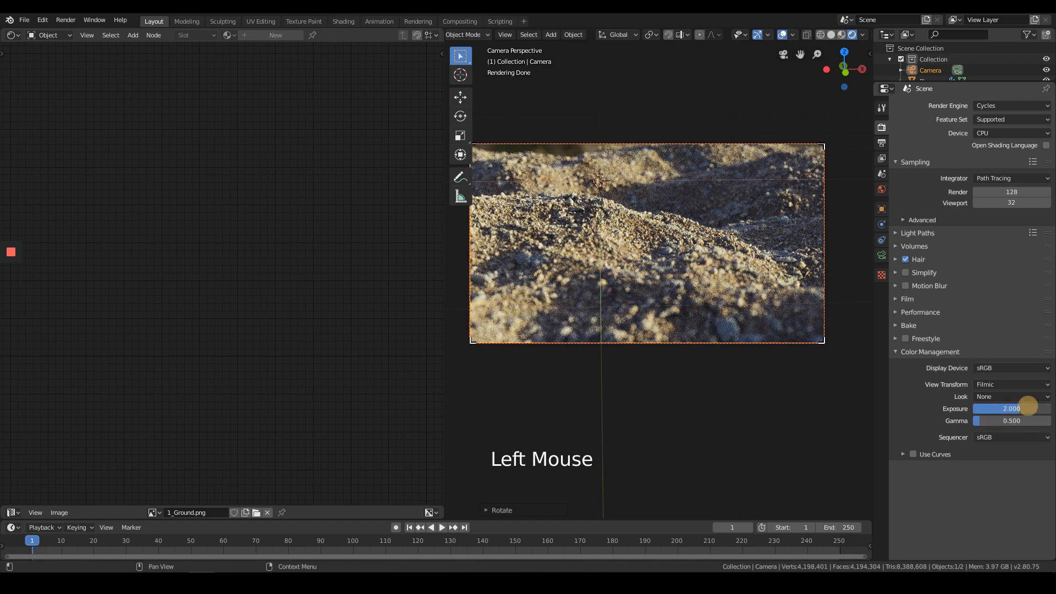
drag(1028, 406, 1021, 407)
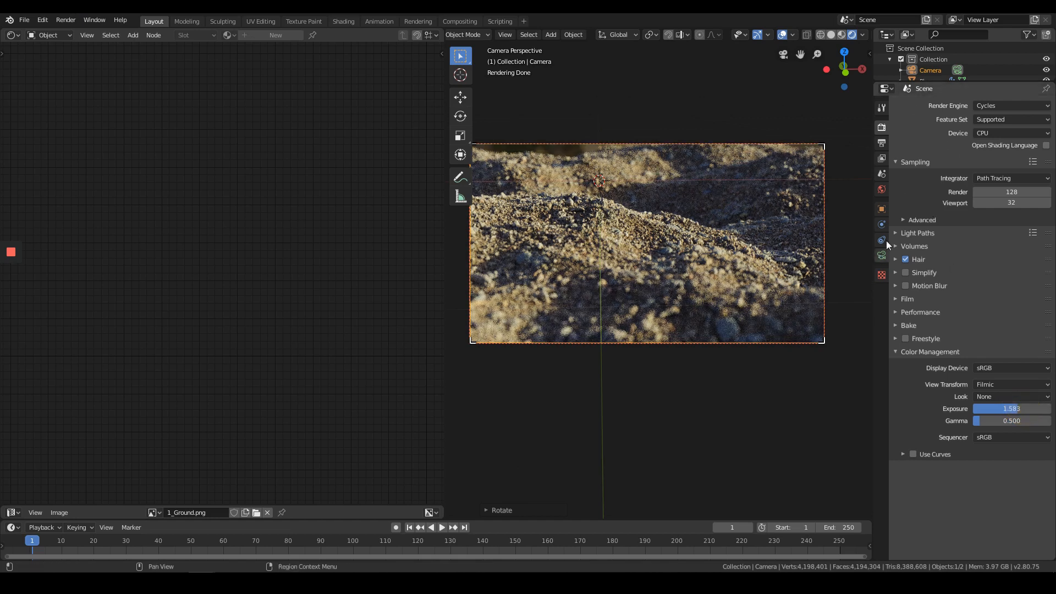
- Raise the camera's depth-of-field F-Stop to 5.1
click(882, 256)
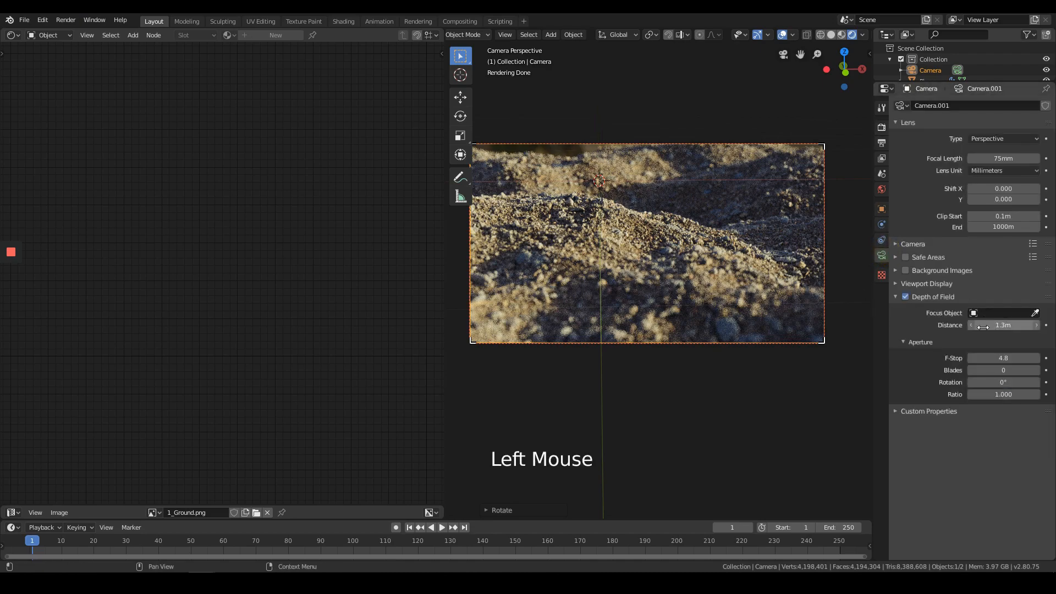
click(1037, 358)
click(1036, 358)
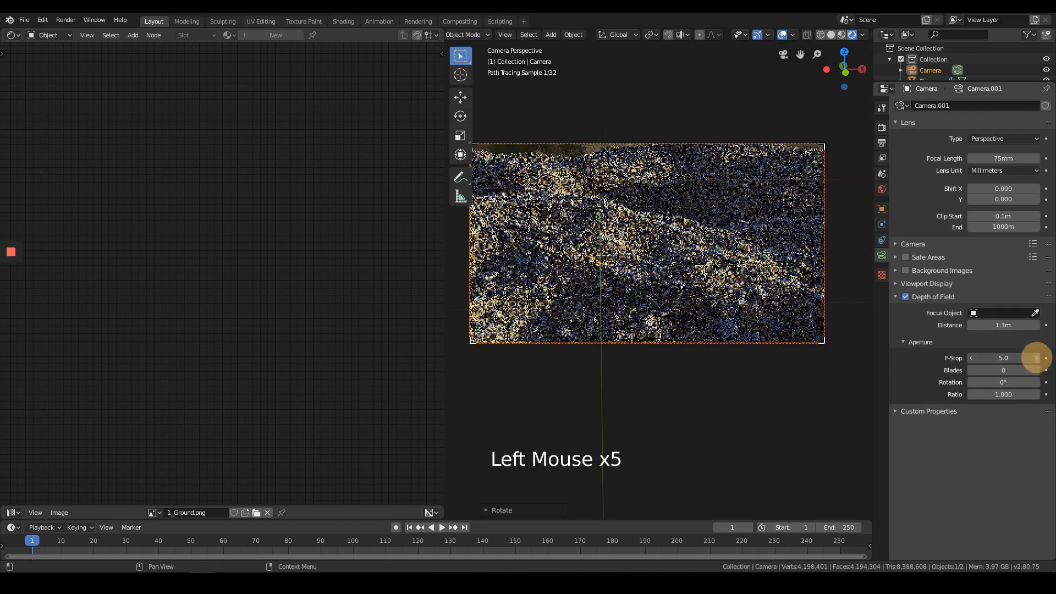
click(1037, 358)
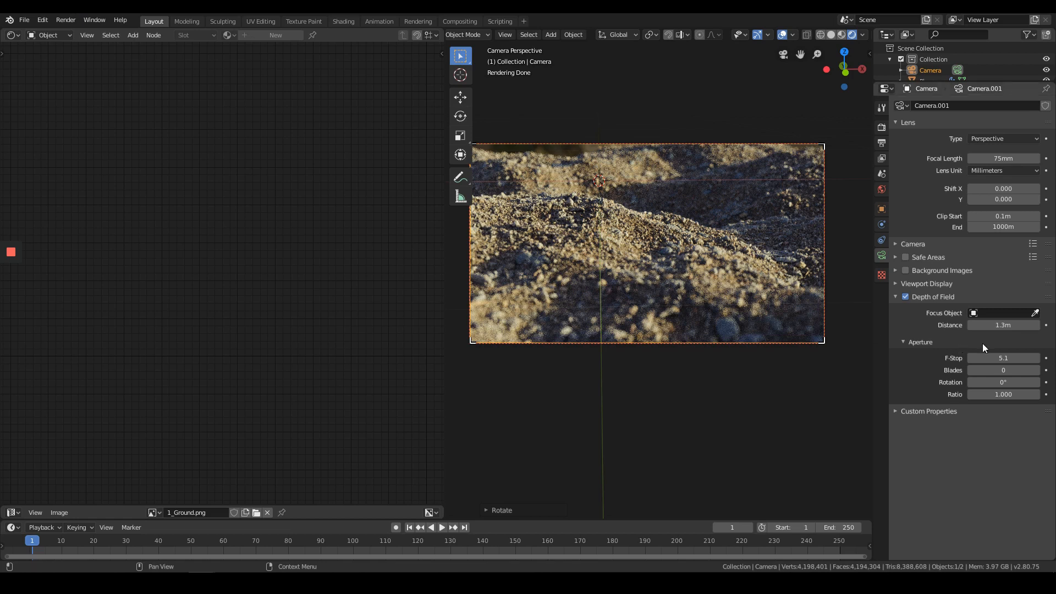
- Set the render subdivisions of the ground plane's second Subdivision modifier to 4
click(761, 222)
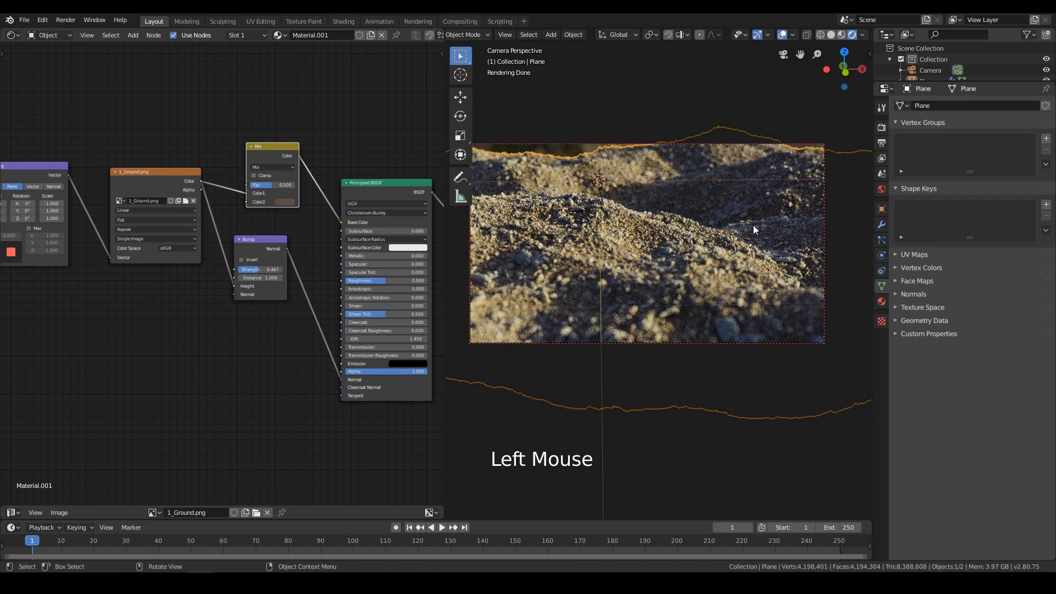
click(882, 225)
click(900, 141)
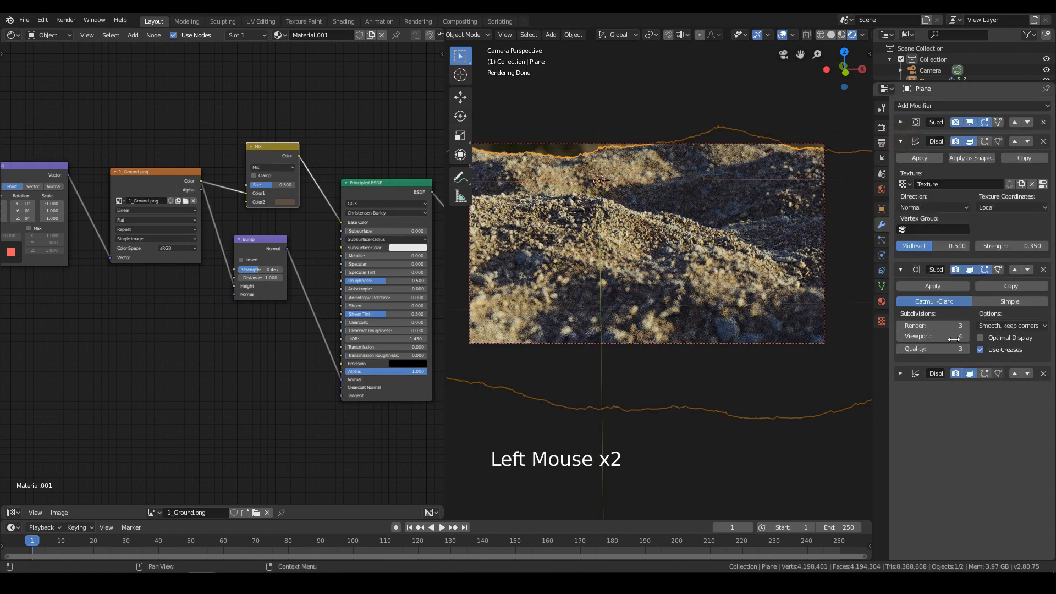
click(982, 245)
click(976, 247)
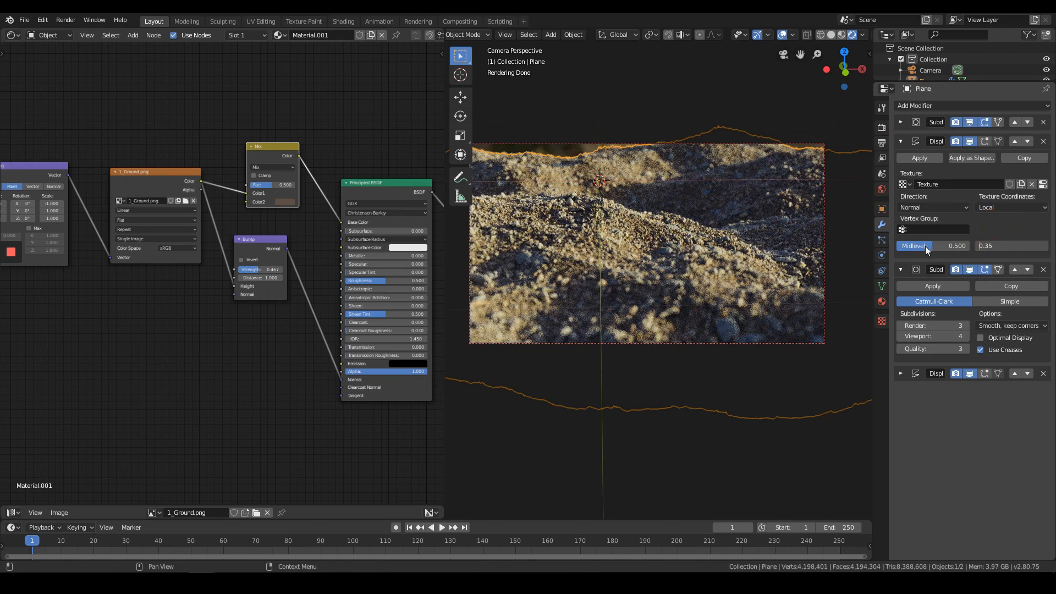
click(511, 164)
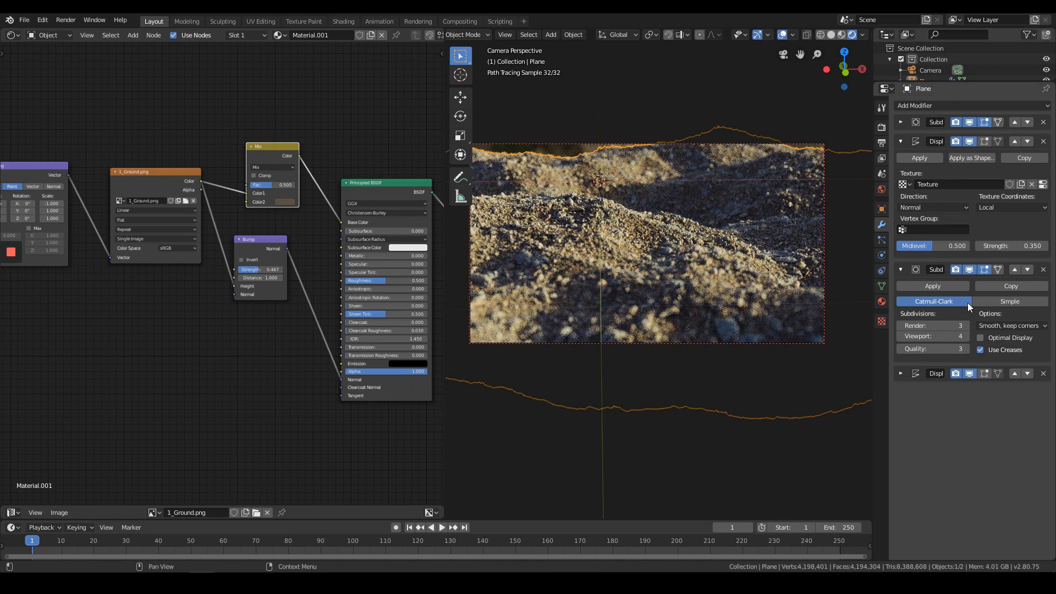
click(965, 325)
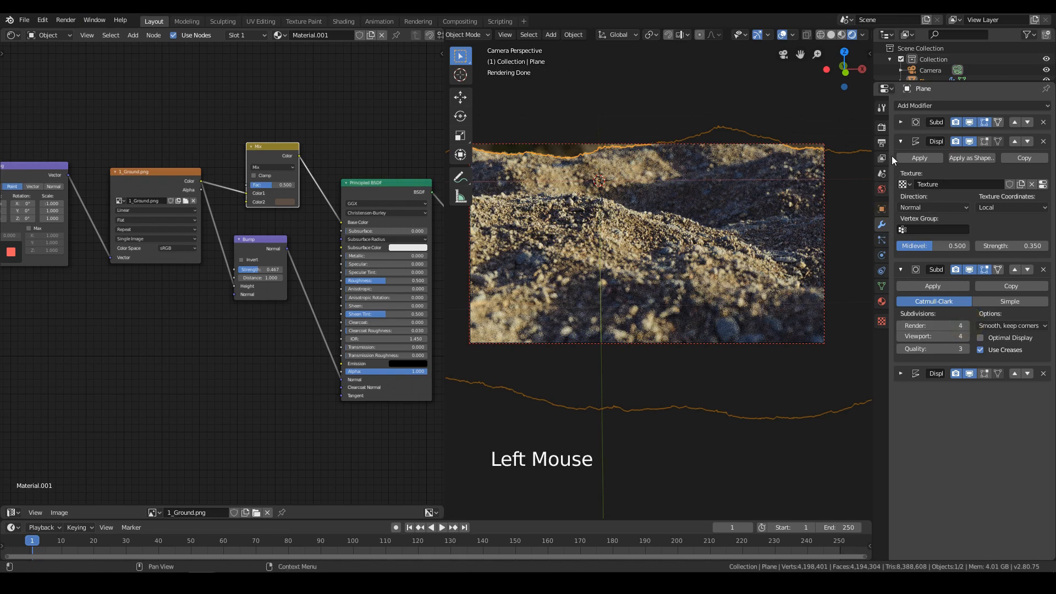
- Limit the Cycles light path bounces to 4 total, with 2 each for diffuse, glossy, transparency and transmission
click(882, 106)
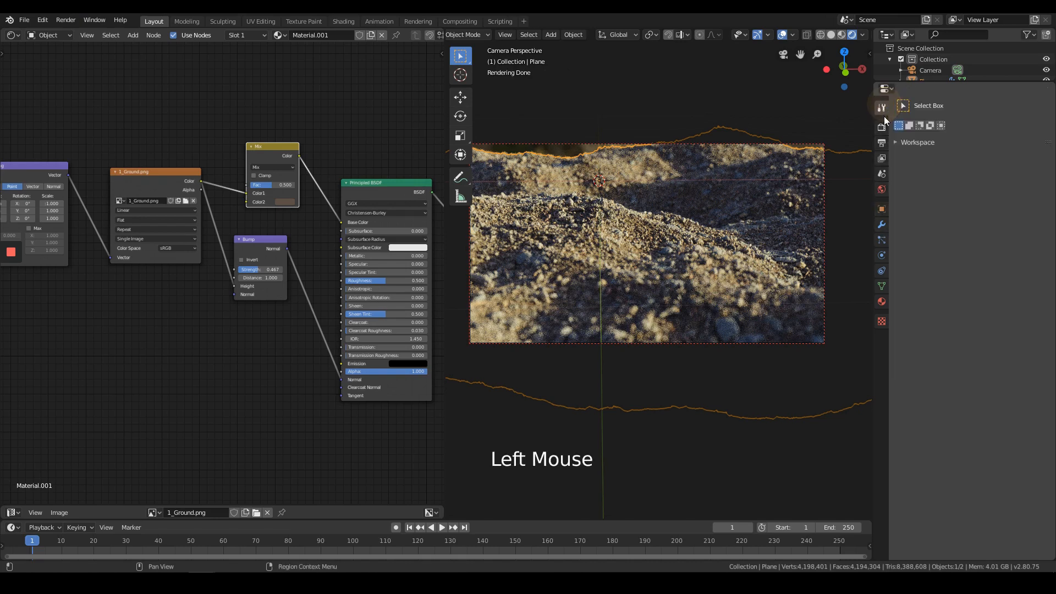
click(882, 127)
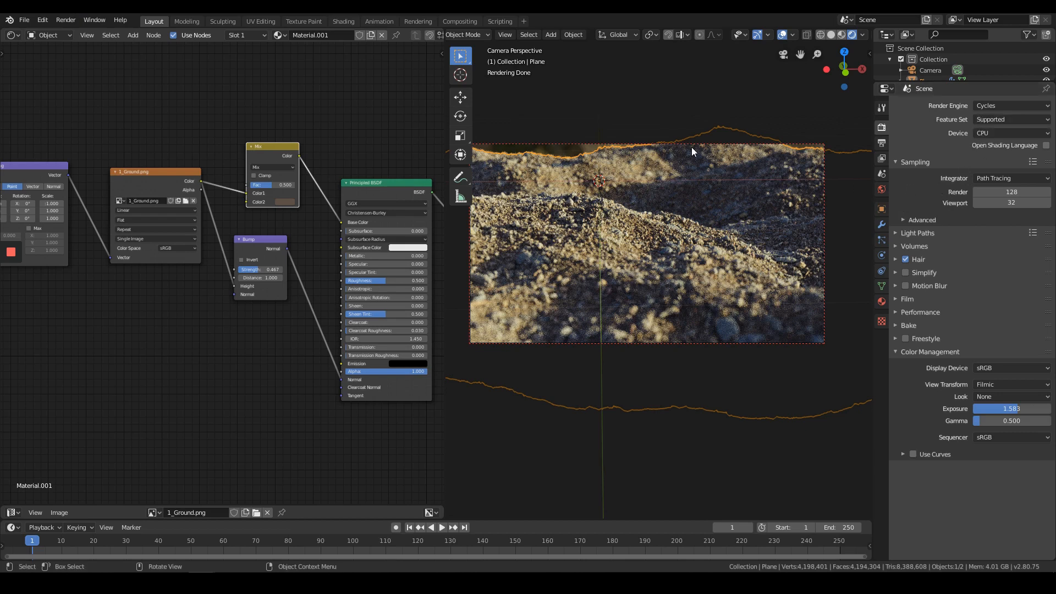
key(a)
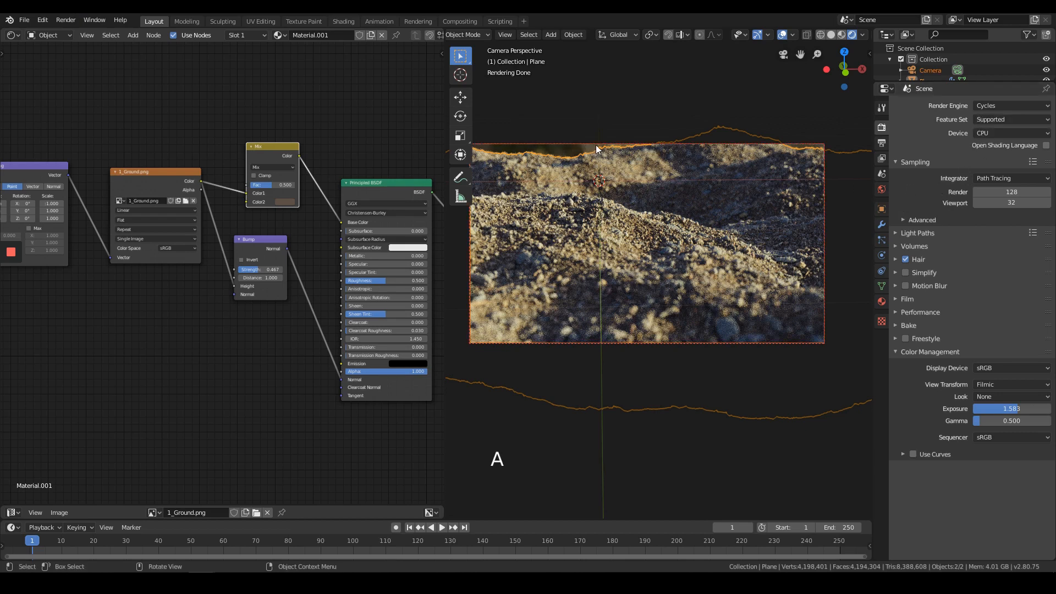
click(596, 145)
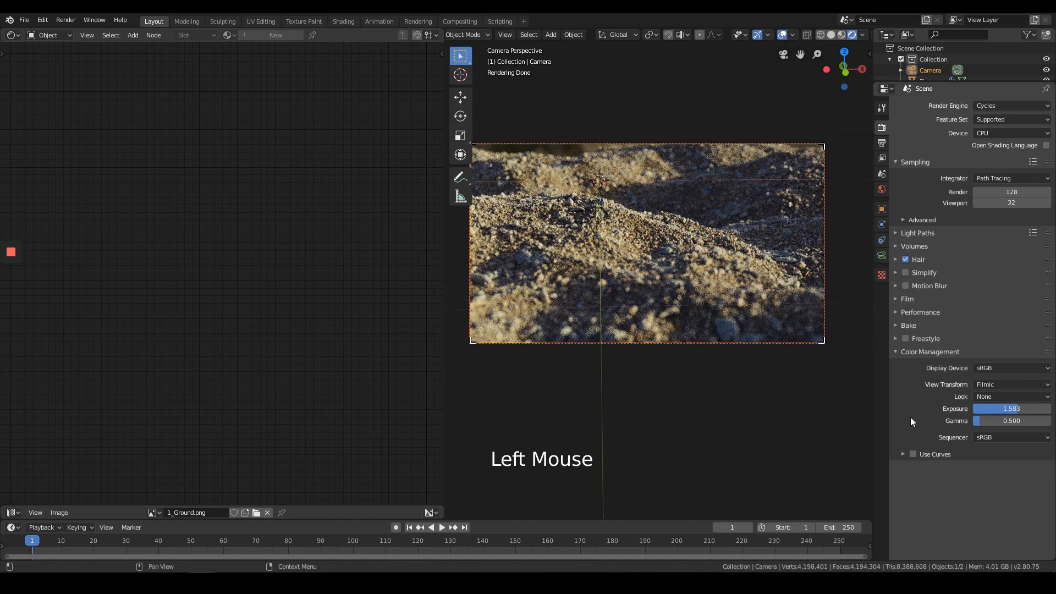
click(935, 233)
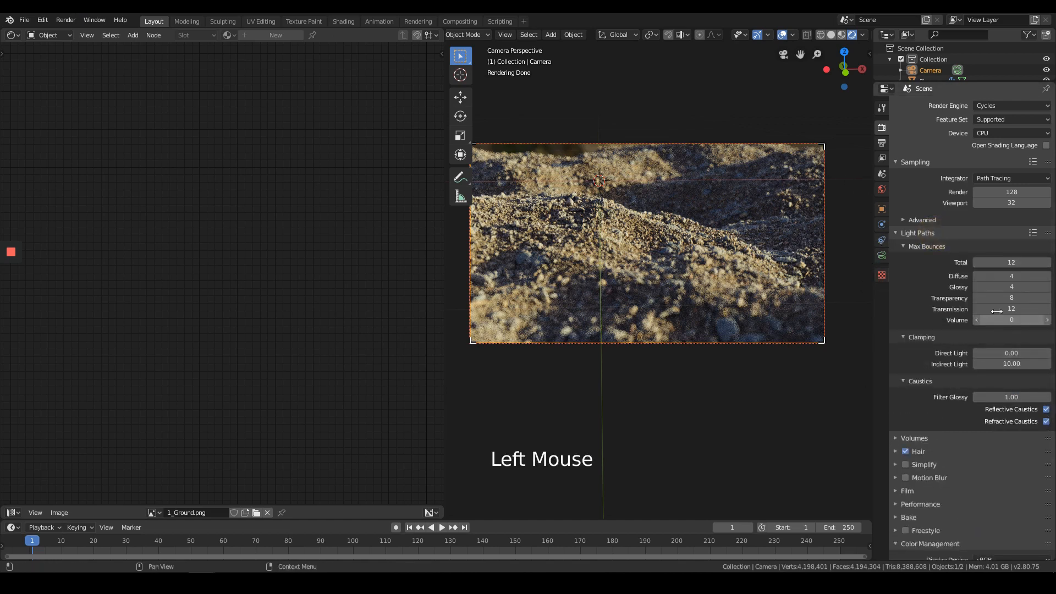
click(990, 262)
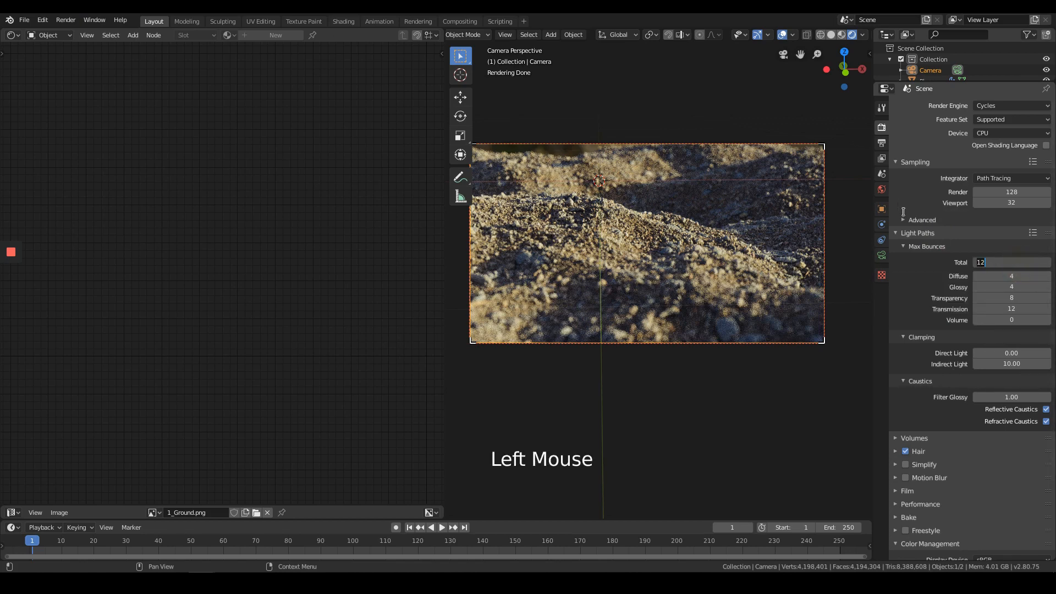
text(4)
key(Return)
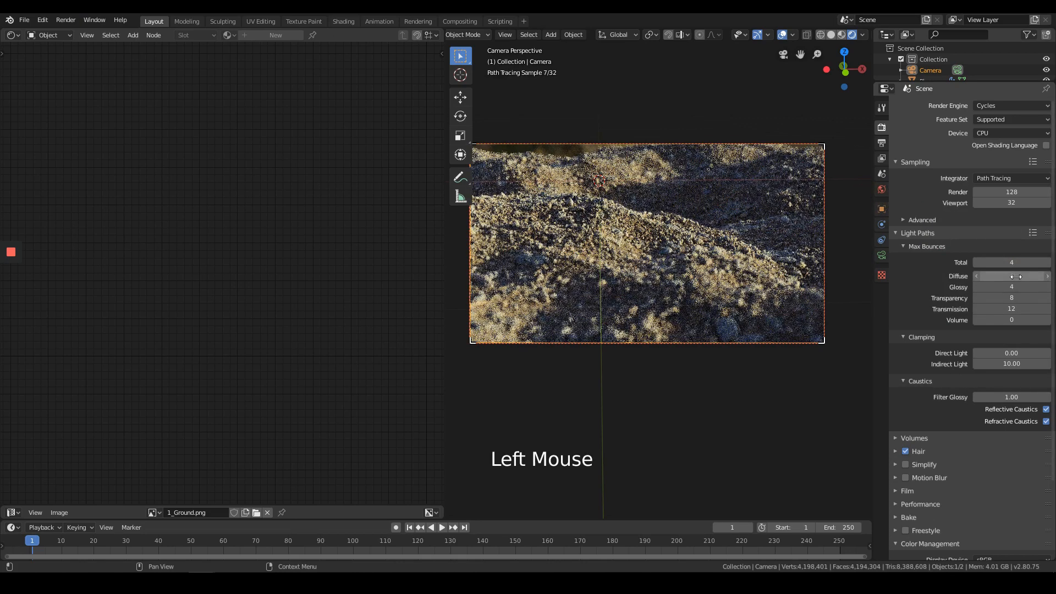
drag(1016, 277, 969, 319)
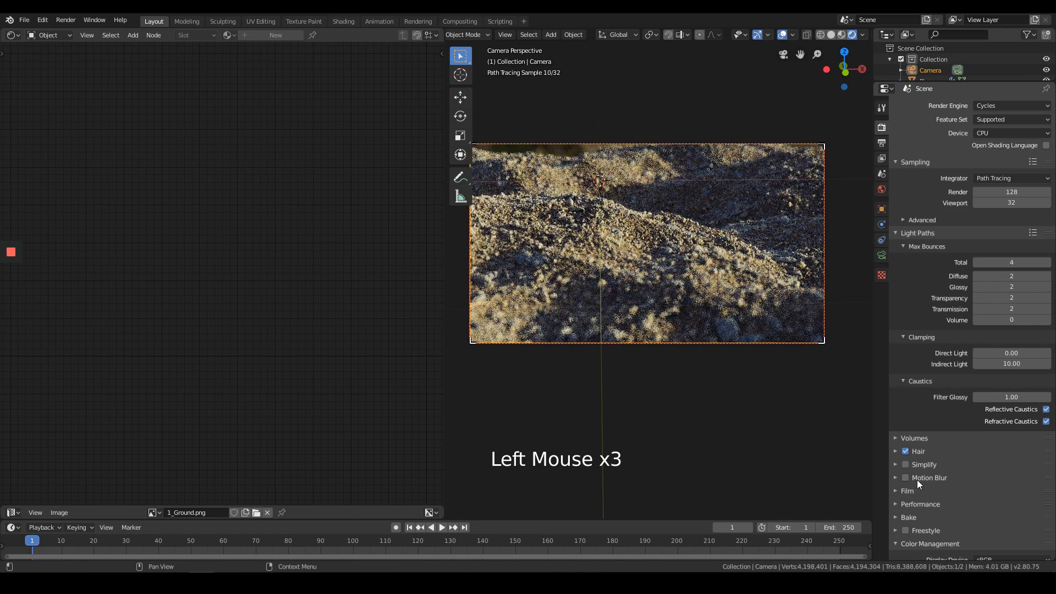
- Set both the render and viewport samples to 64
click(1012, 191)
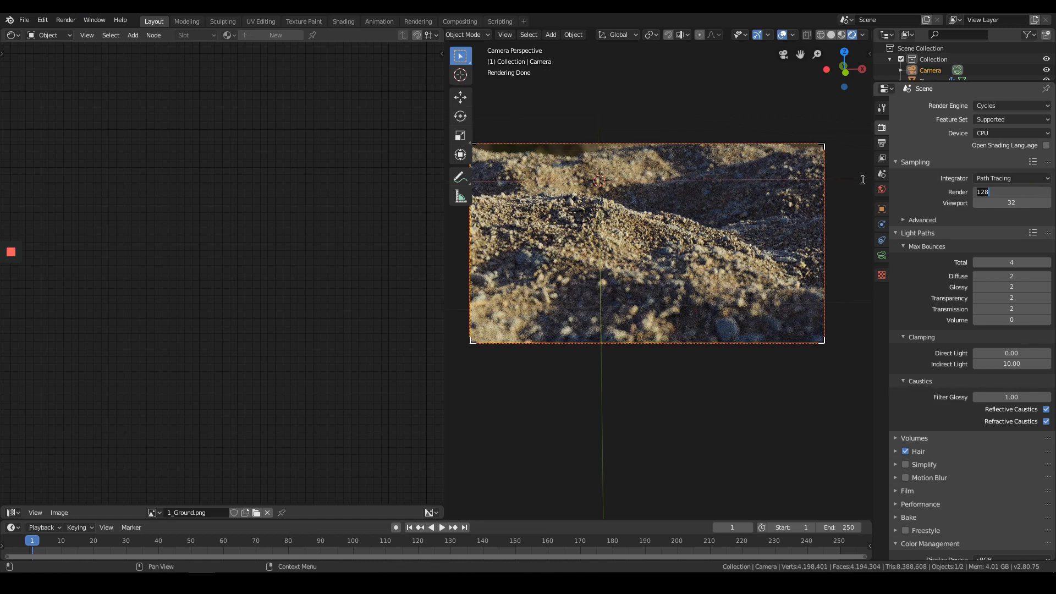
text(64)
click(1012, 191)
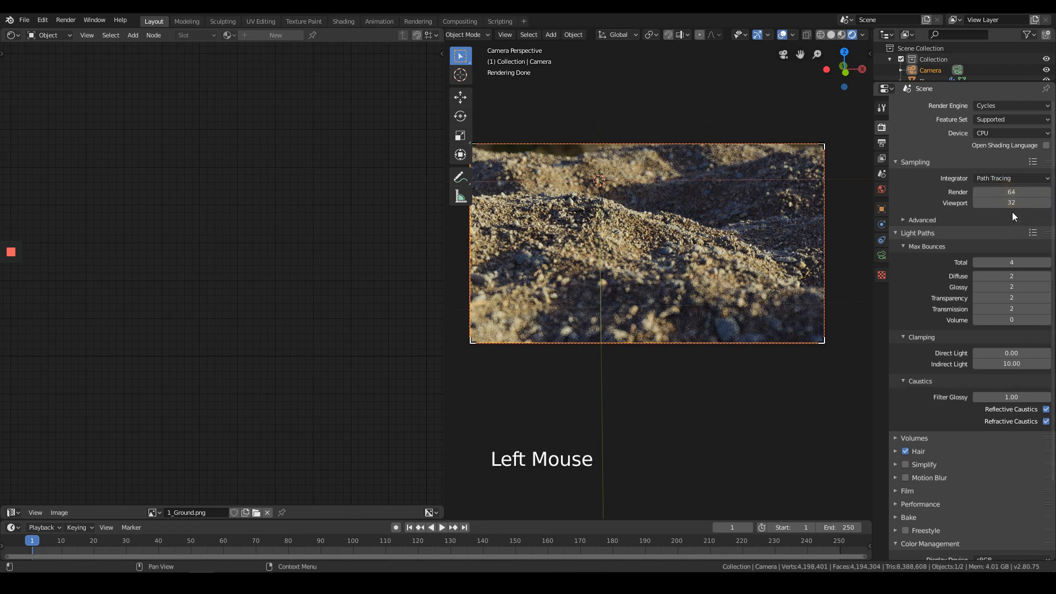
double_click(1012, 203)
text(64)
- Set both the render and viewport samples to 128
click(1012, 192)
text(12)
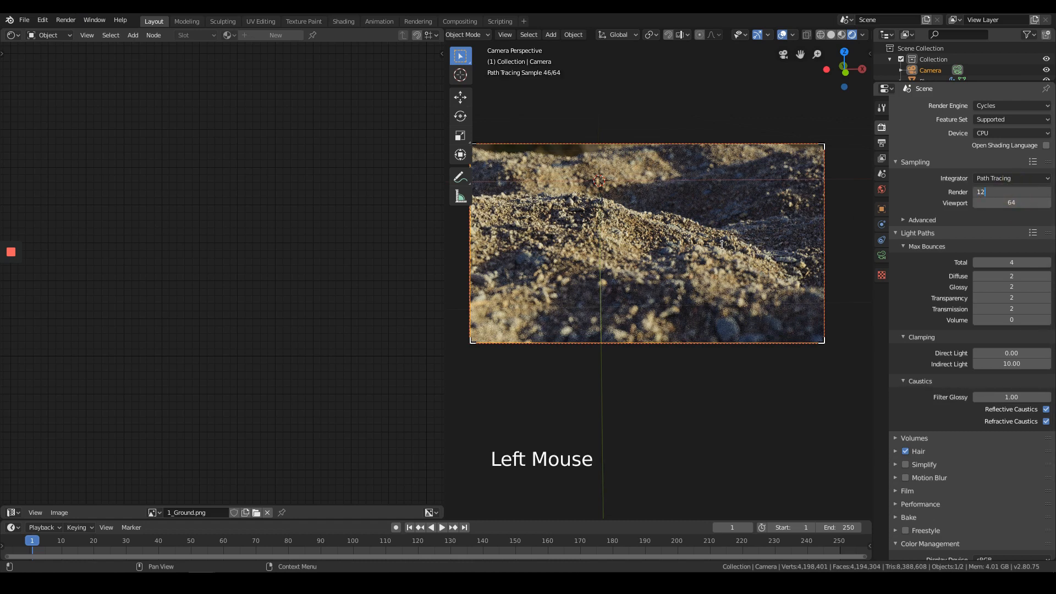
text(8)
key(Tab)
text(1)
key(Return)
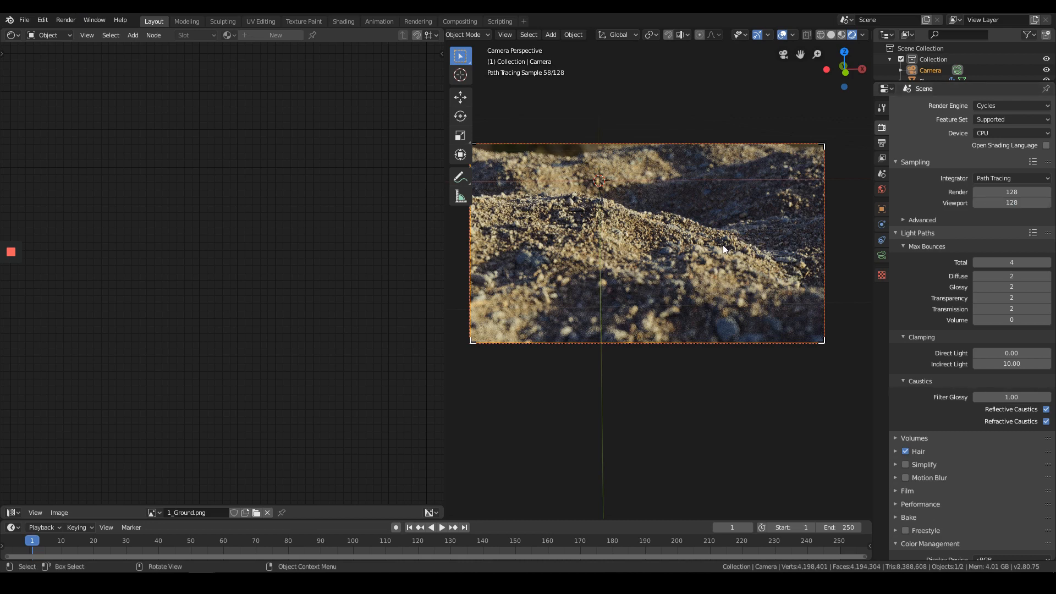
- Lower the camera's depth-of-field F-Stop to 4.5
click(531, 156)
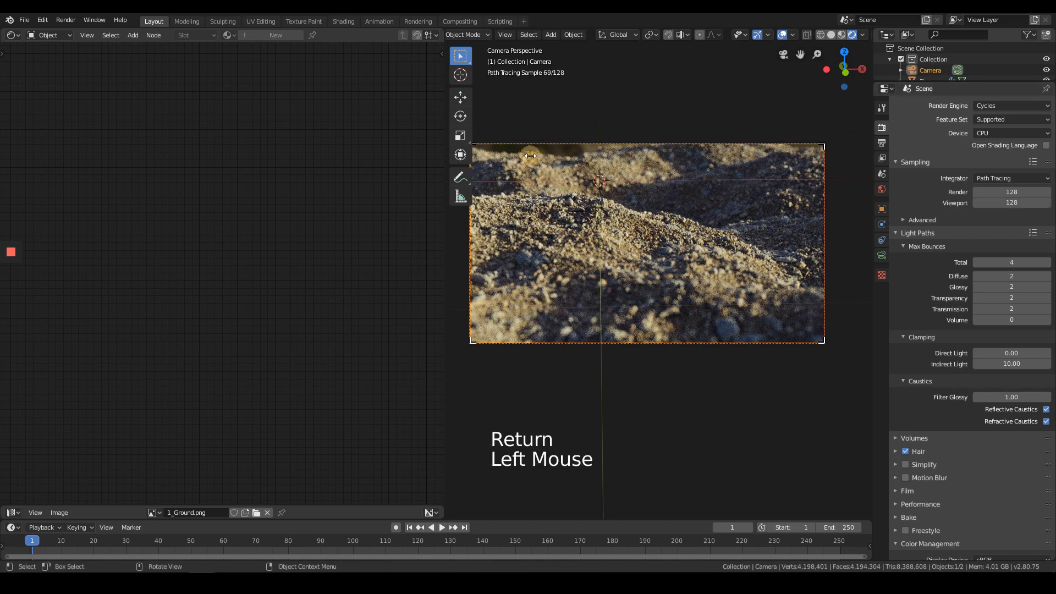
click(572, 148)
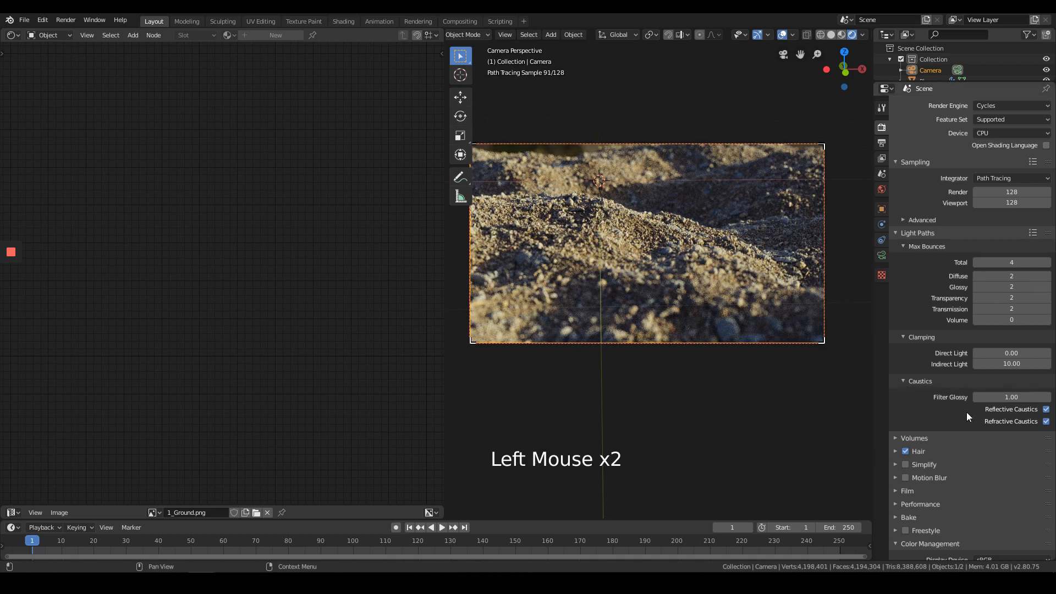
click(881, 255)
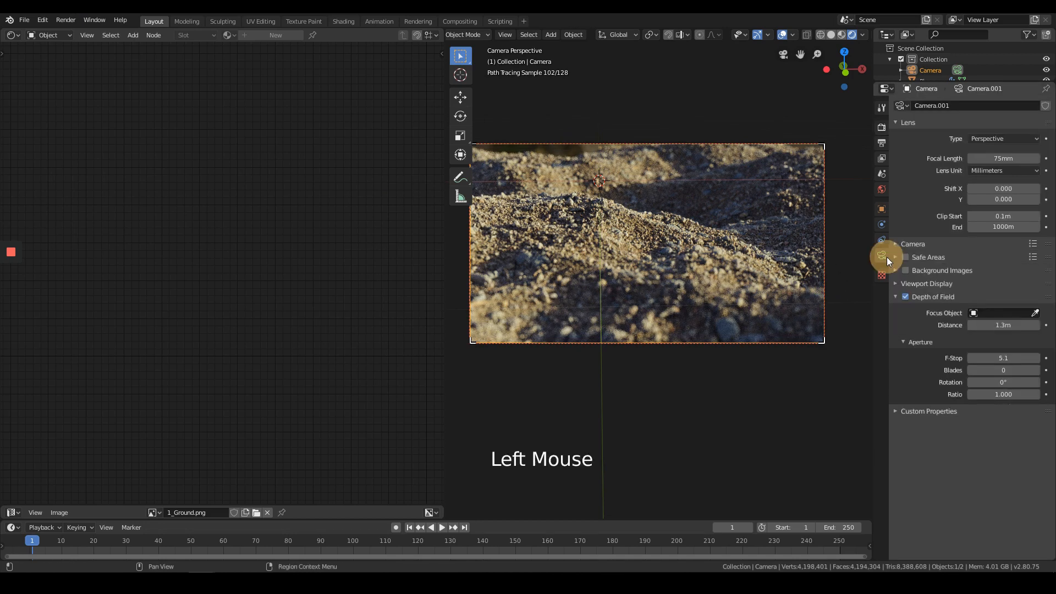
click(970, 359)
triple_click(970, 358)
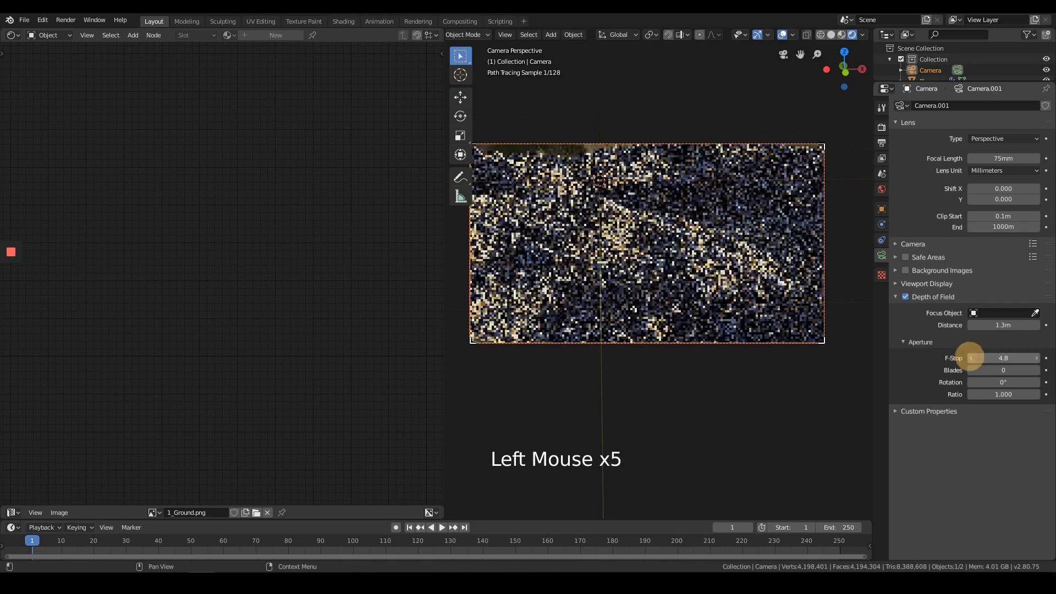
triple_click(970, 359)
double_click(971, 358)
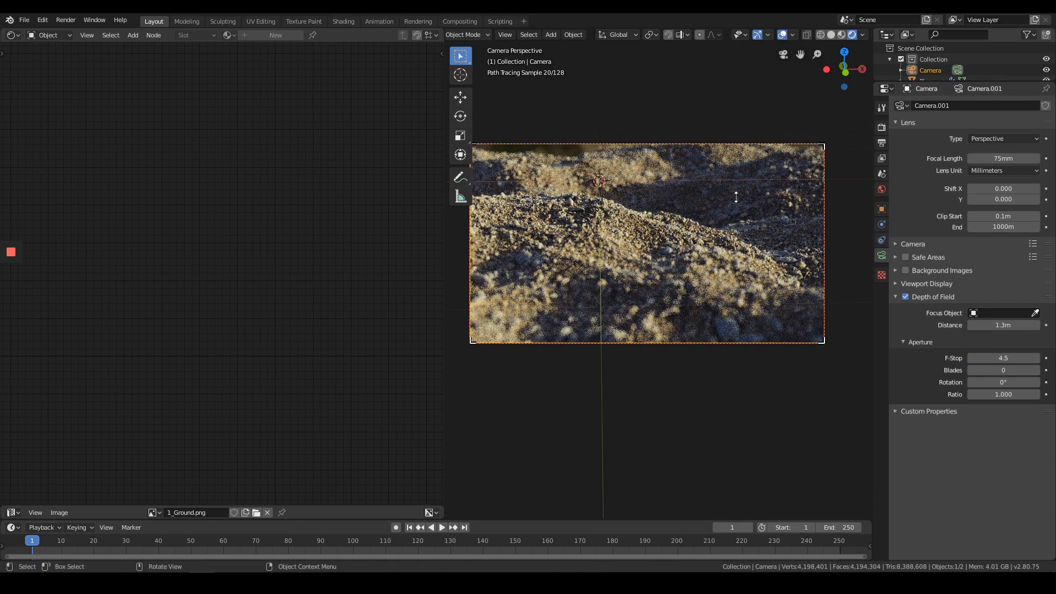
key(r)
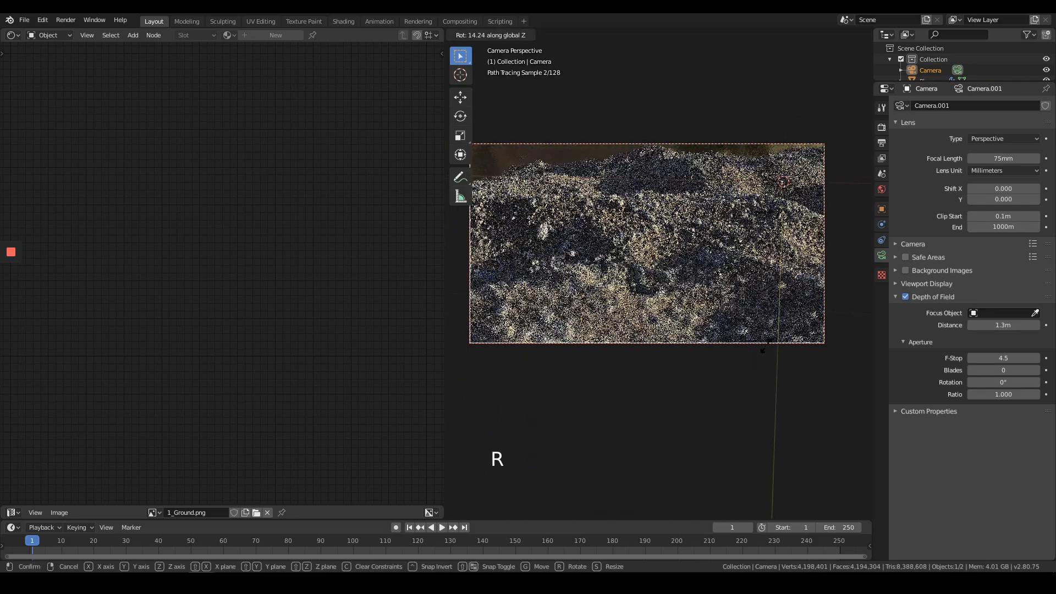
click(423, 289)
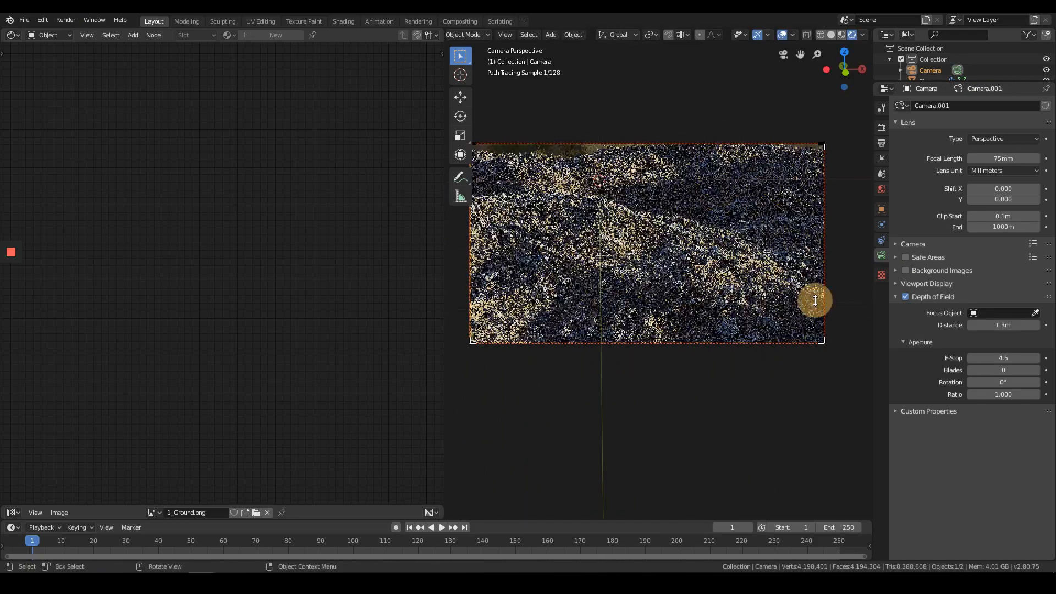
- Show the World nodes and set the sunrise HDRI's Mapping Z rotation to about -48.3°
click(47, 35)
click(56, 60)
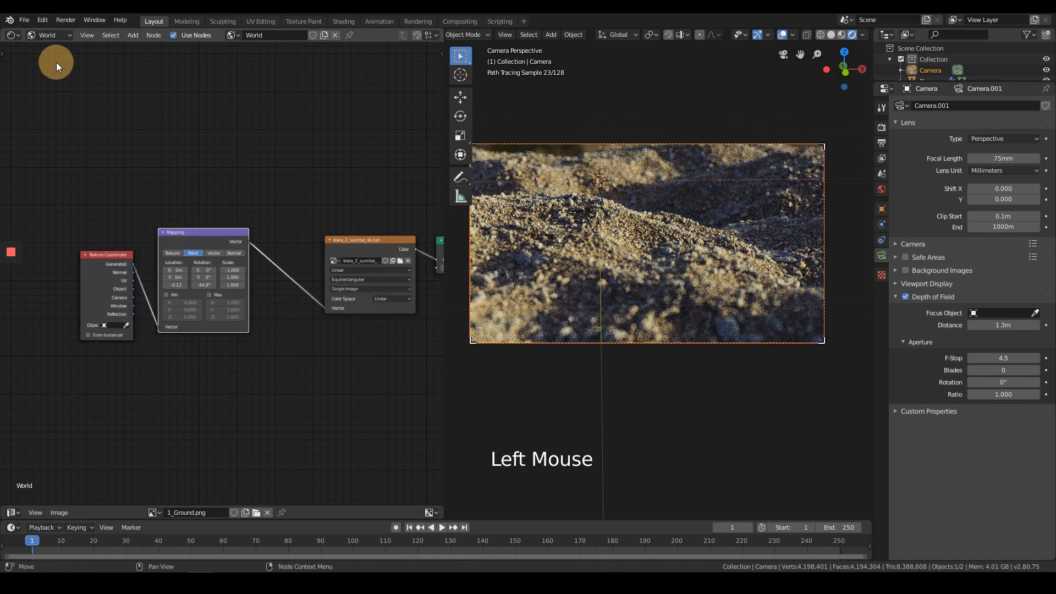
scroll(206, 287, up, 4)
drag(207, 289, 161, 305)
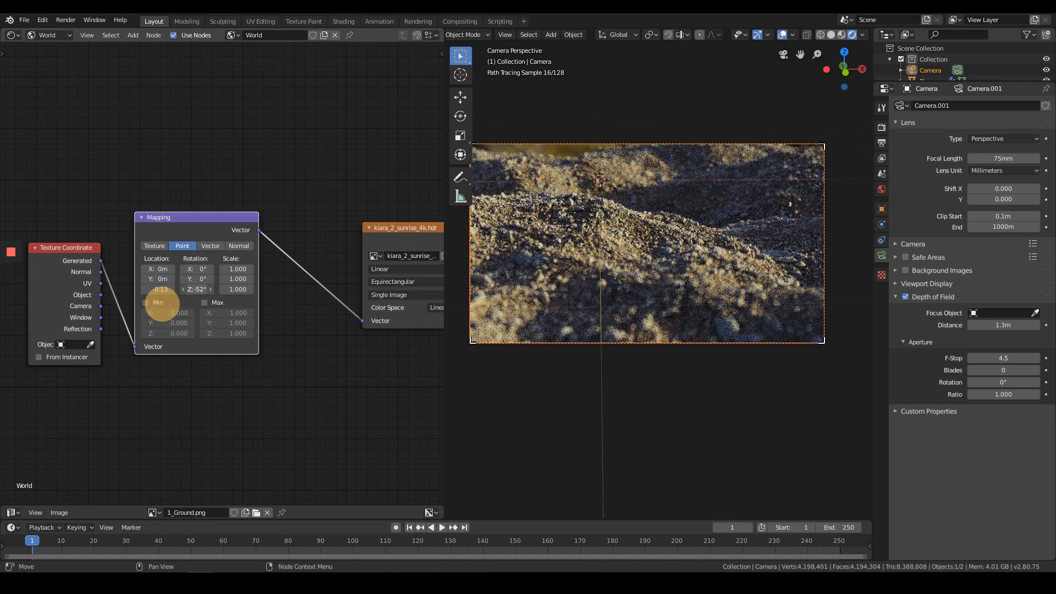
drag(162, 302, 125, 303)
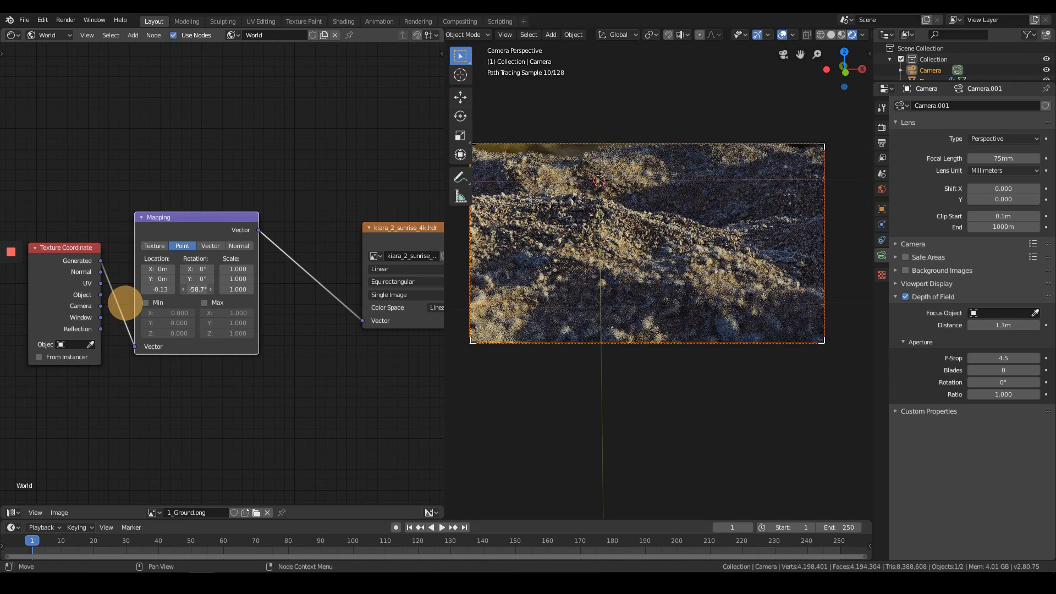
drag(126, 303, 182, 319)
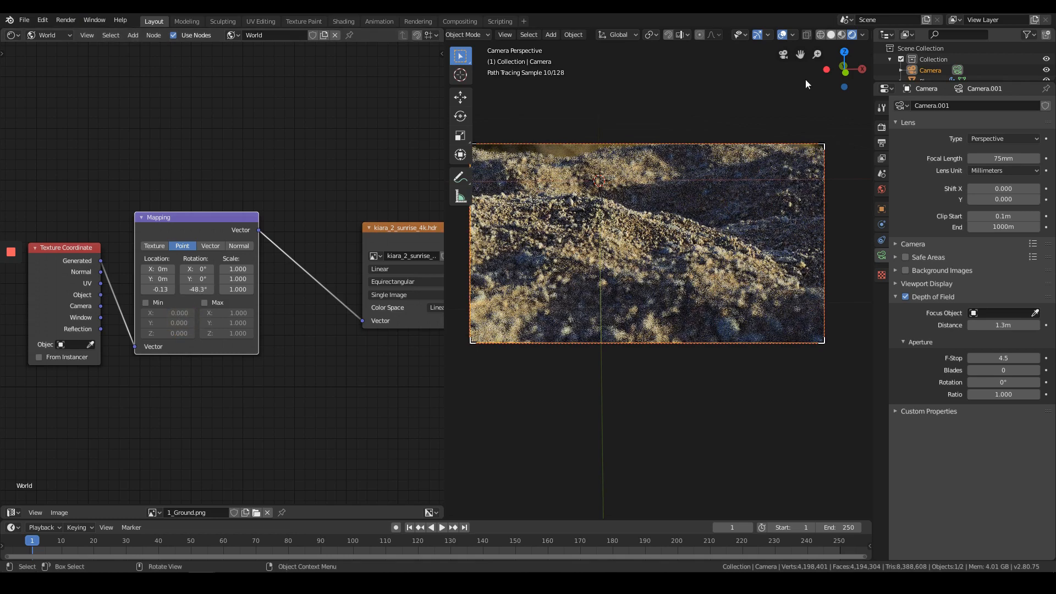
- Select the ground plane and switch the node editor back to its object material
click(698, 243)
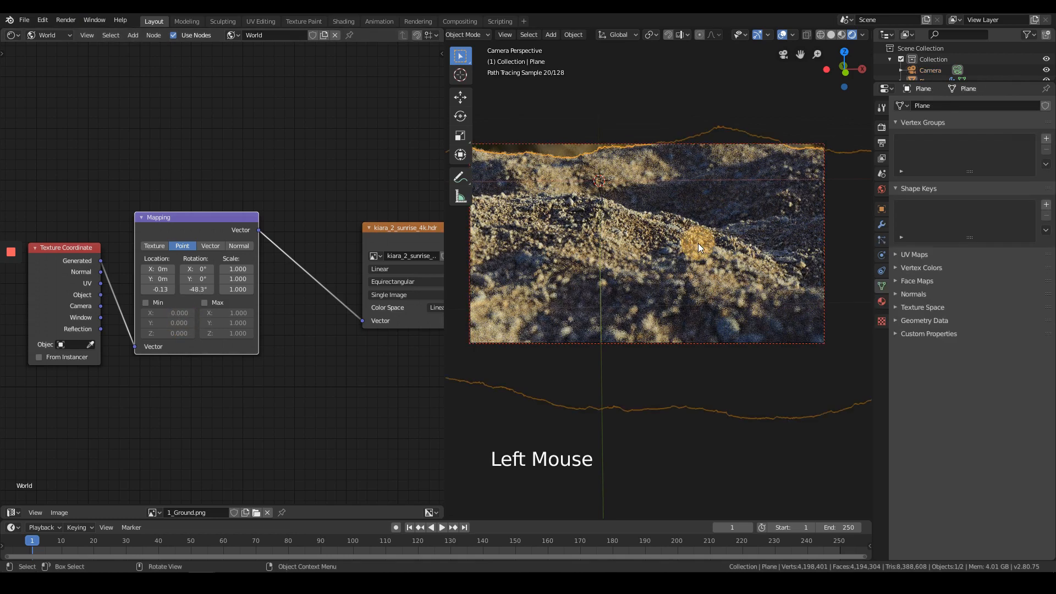
middle_drag(407, 259, 310, 269)
click(49, 35)
click(61, 48)
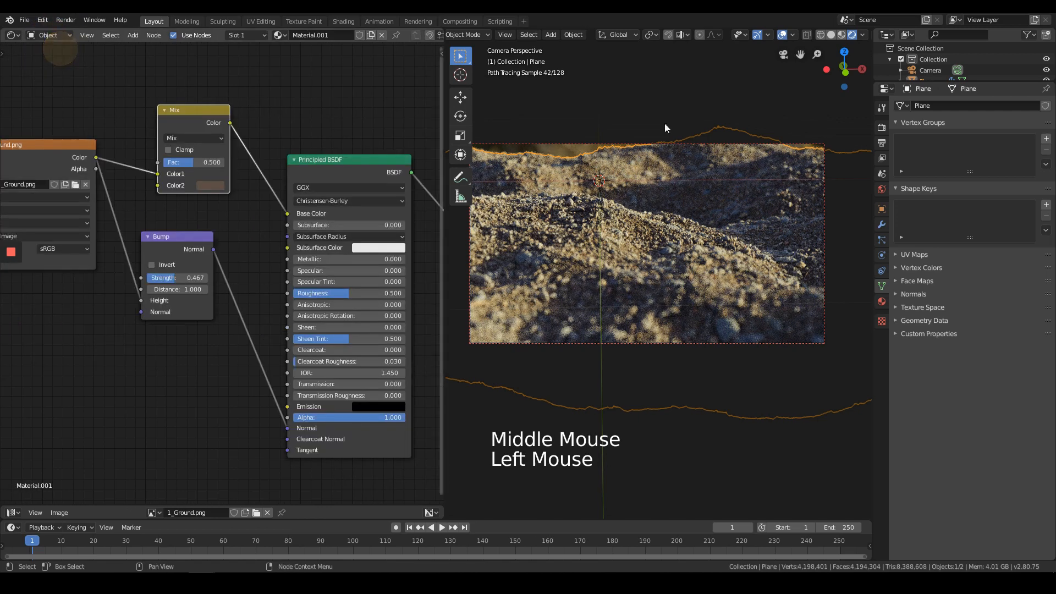
- Switch the viewport to Solid shading, inspect the displaced ground up close, and return to the camera view
click(883, 114)
key(z)
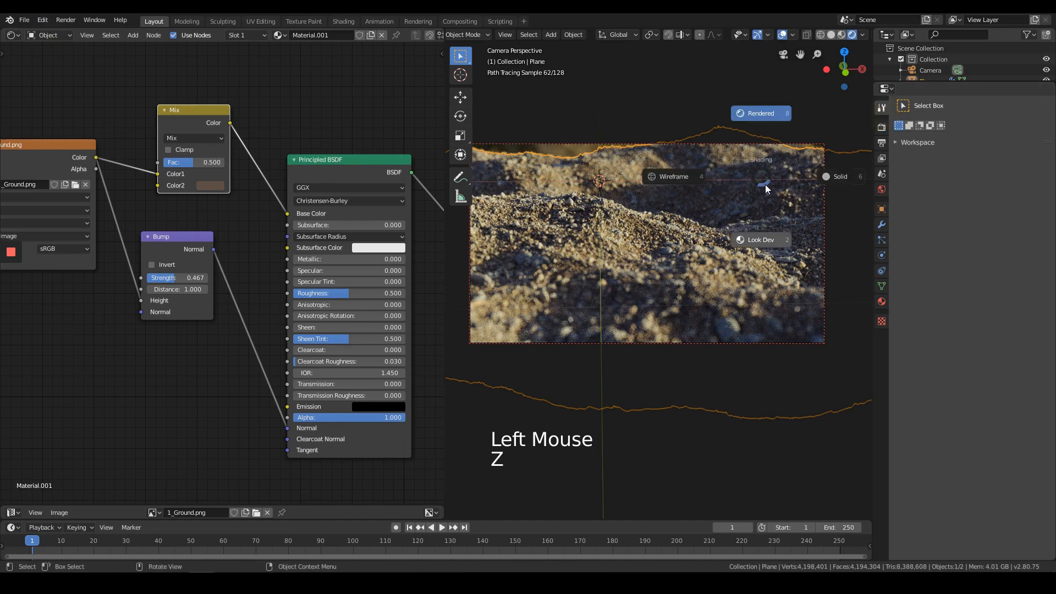
click(830, 179)
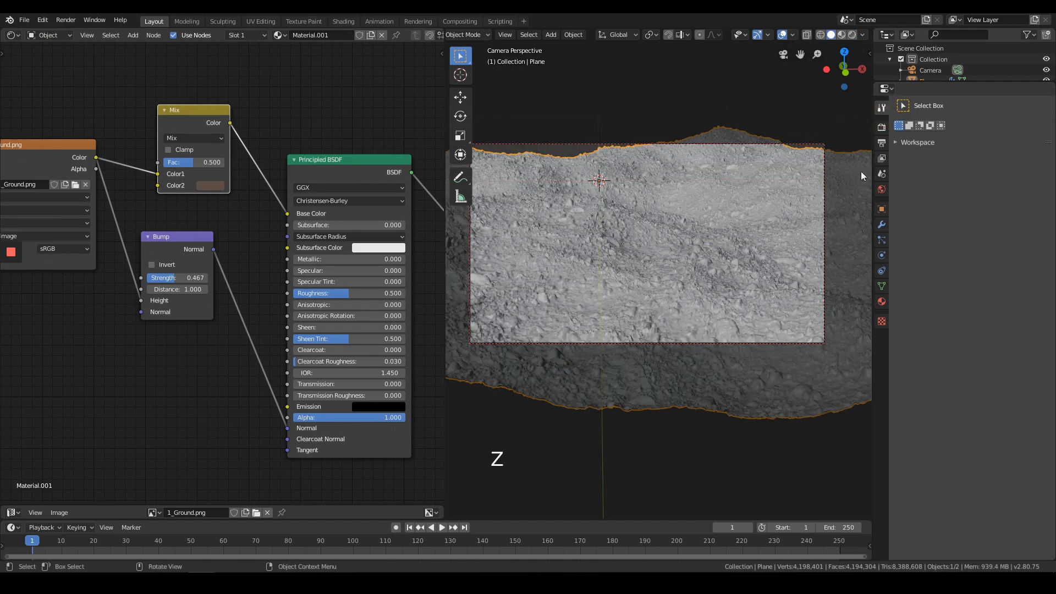
middle_drag(761, 239, 734, 305)
scroll(735, 280, up, 6)
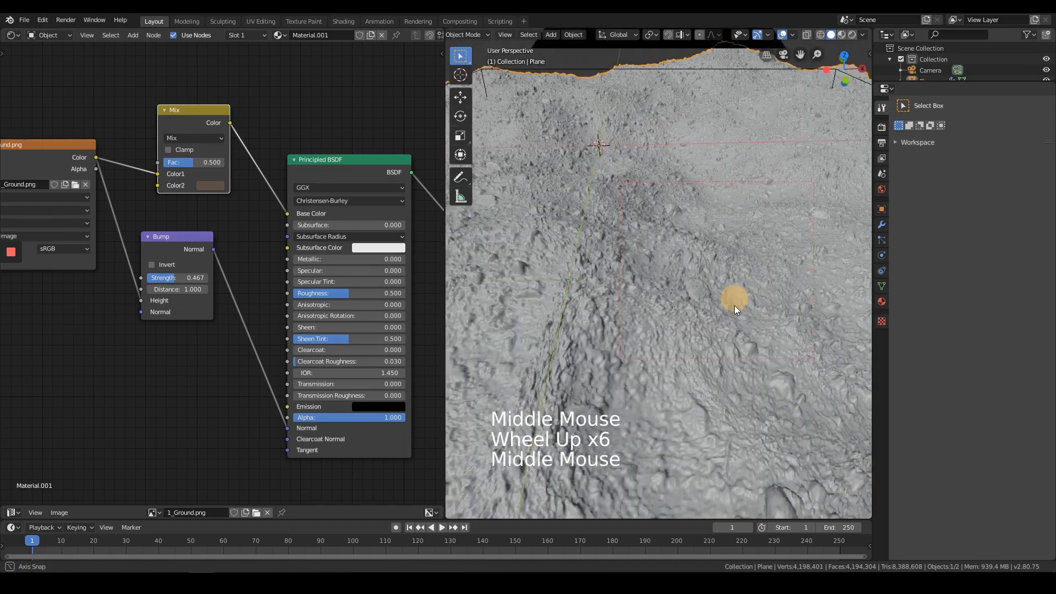
scroll(712, 334, down, 5)
key(KP_0)
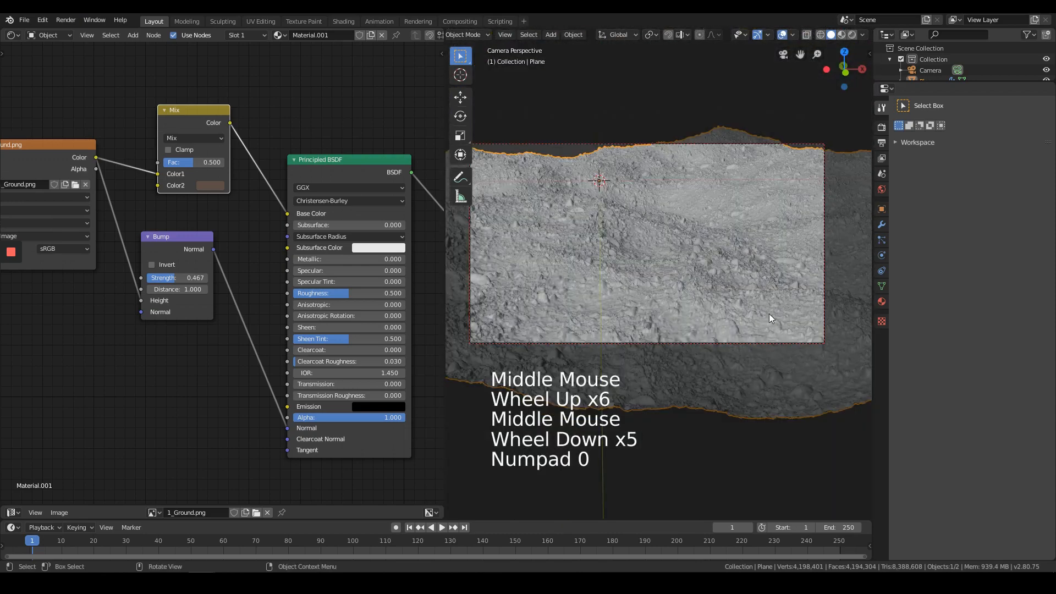
- Check the scene's render settings and render the current frame as an image
click(883, 108)
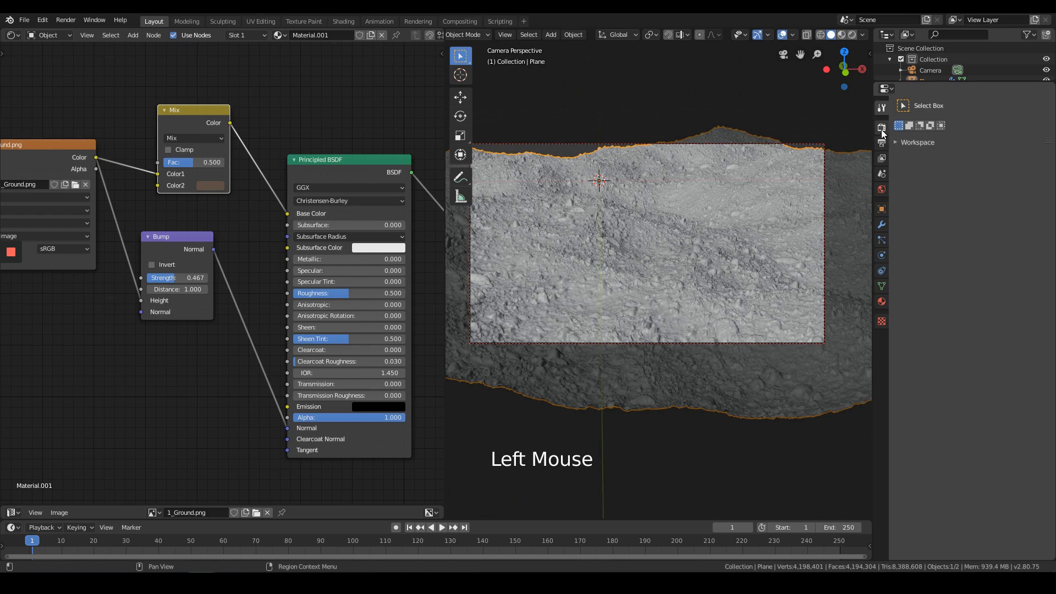
click(882, 127)
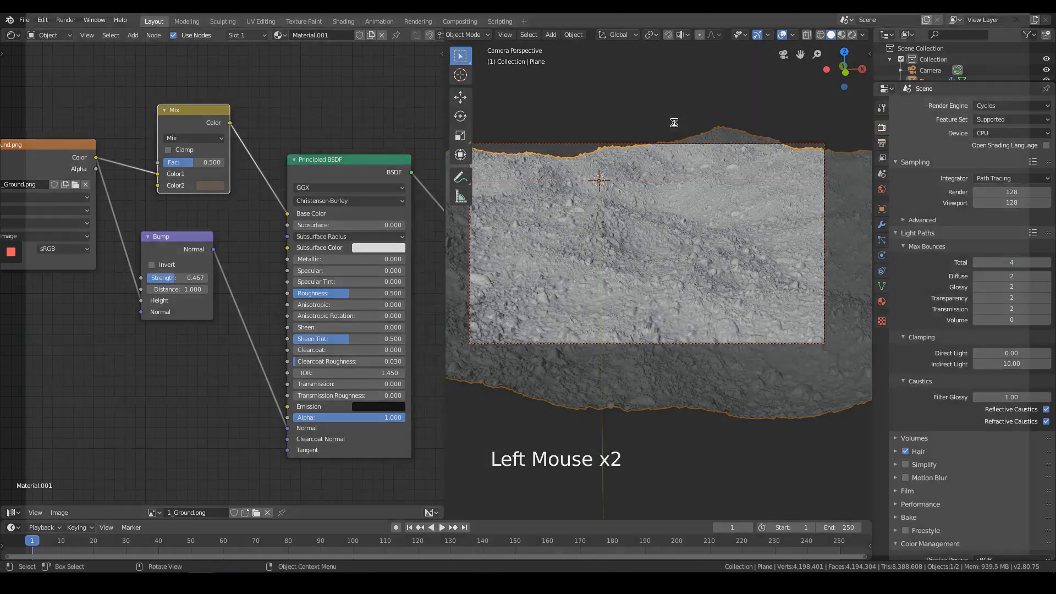
key(F12)
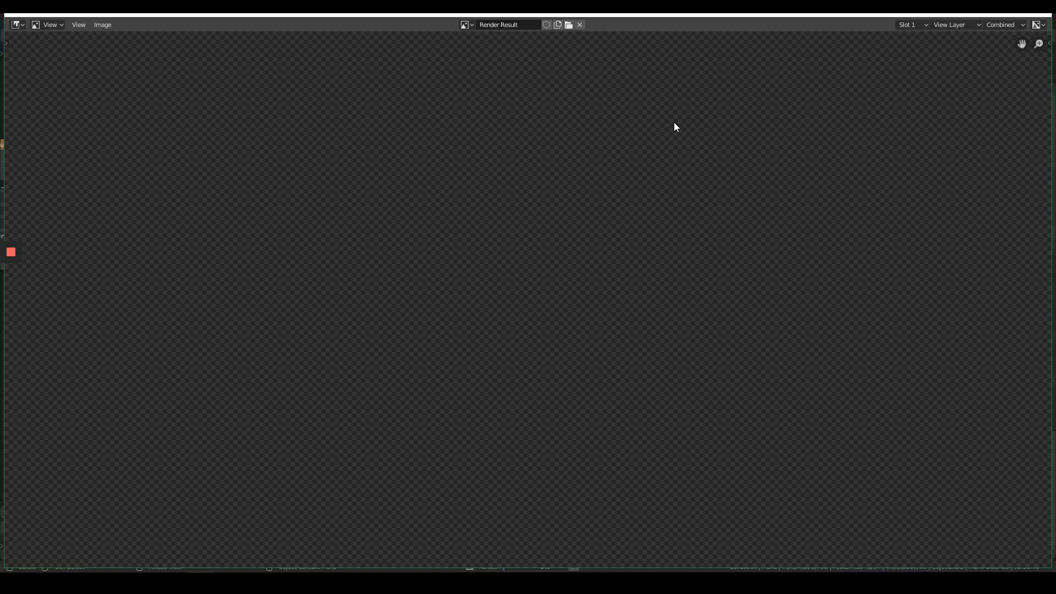